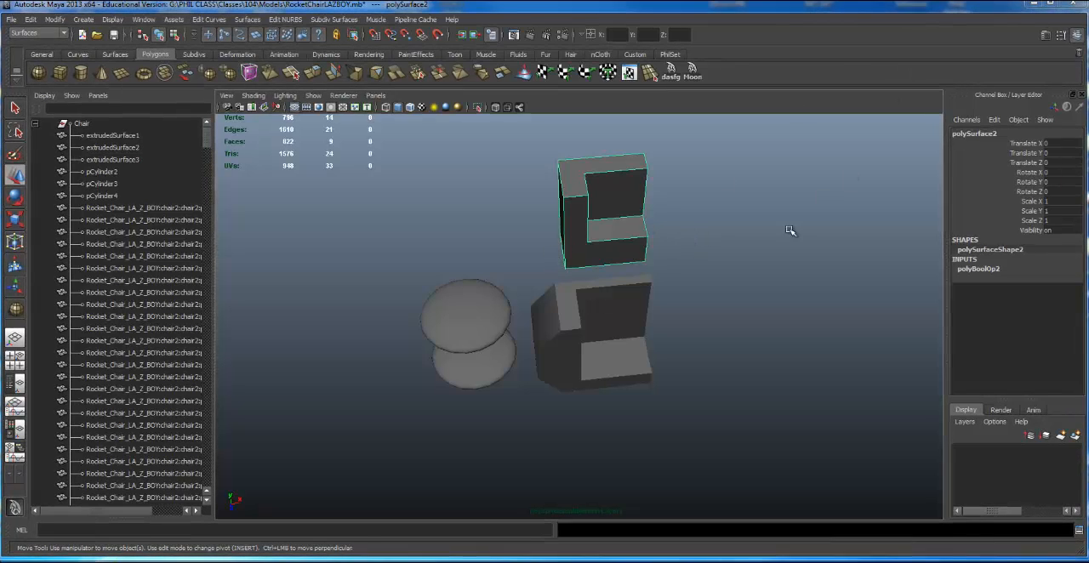
# - Examine the two L-shaped pieces and two flattened spheres beside the rocket chair from several angles
pyautogui.keyDown('alt'); pyautogui.moveTo(391, 253); pyautogui.dragTo(670, 251); pyautogui.keyUp('alt')
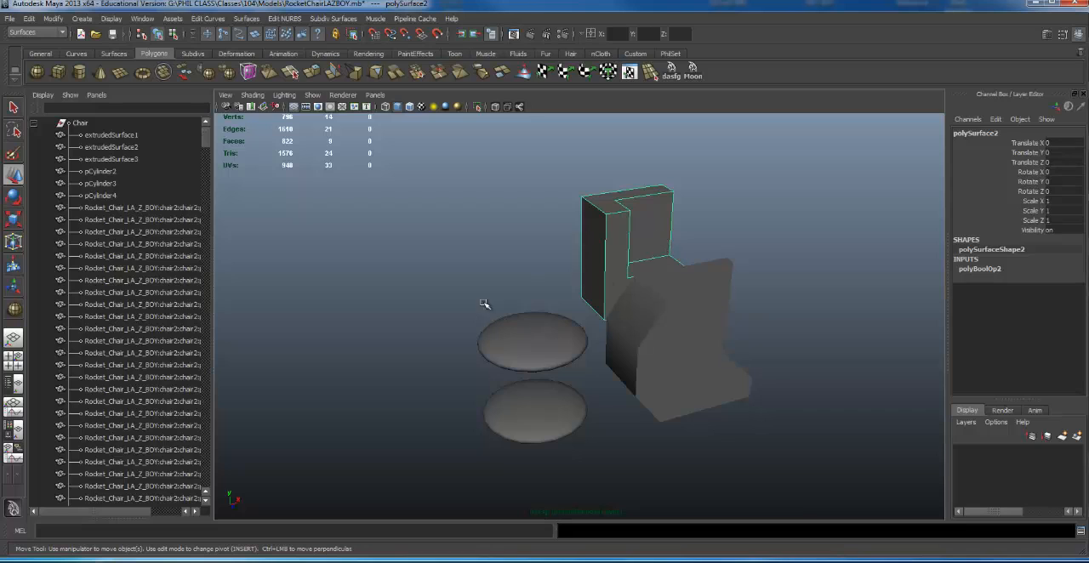
pyautogui.keyDown('alt'); pyautogui.moveTo(677, 297); pyautogui.dragTo(559, 306); pyautogui.keyUp('alt')
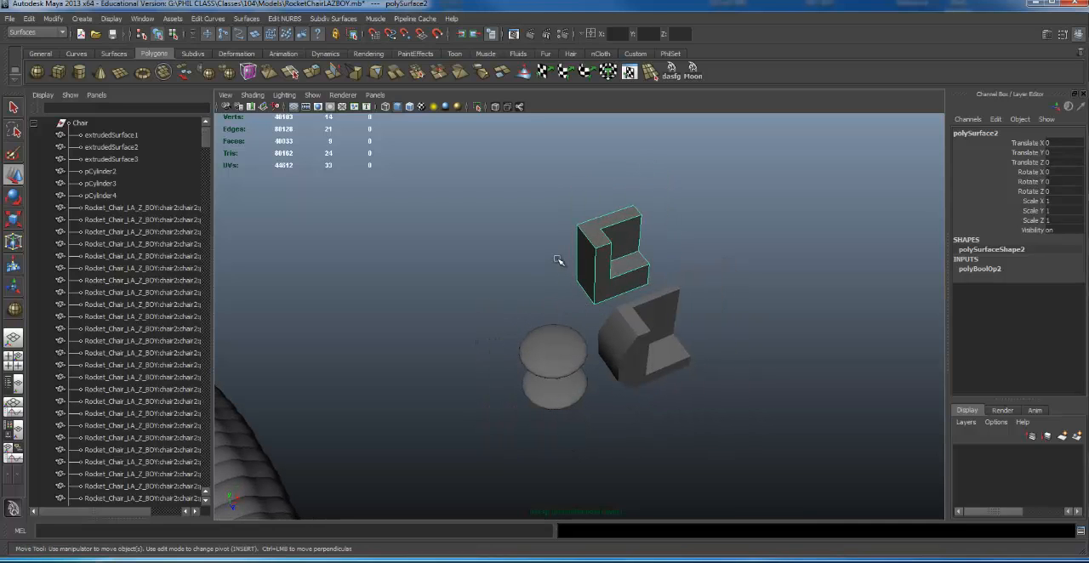
pyautogui.keyDown('alt'); pyautogui.moveTo(609, 243); pyautogui.dragTo(621, 208); pyautogui.keyUp('alt')
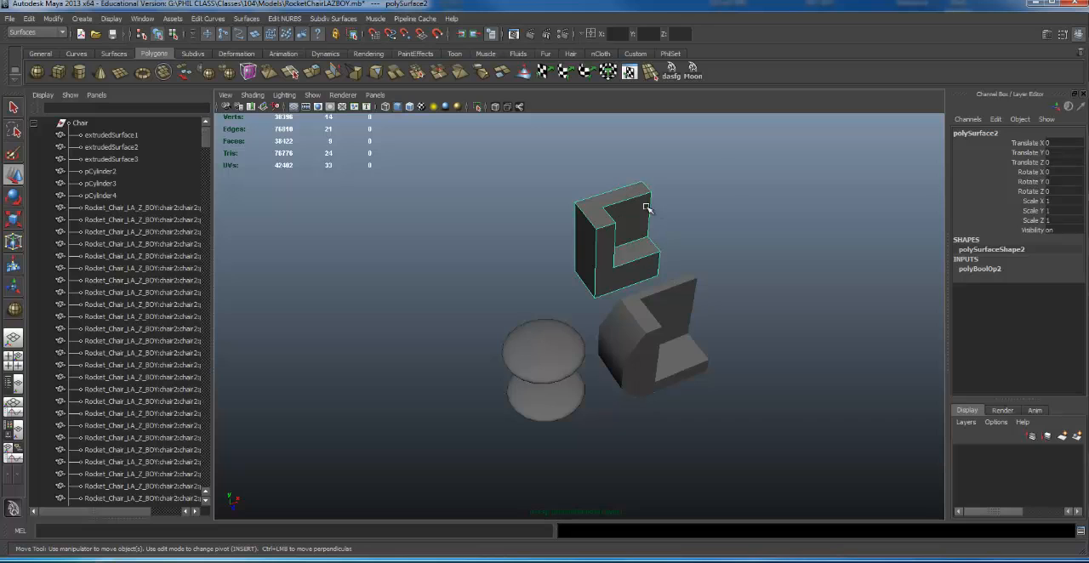
pyautogui.keyDown('alt'); pyautogui.moveTo(670, 234); pyautogui.dragTo(550, 244); pyautogui.keyUp('alt')
pyautogui.keyDown('alt'); pyautogui.moveTo(410, 243); pyautogui.dragTo(468, 248, button='middle'); pyautogui.keyUp('alt')
pyautogui.scroll(-3, 489, 259)
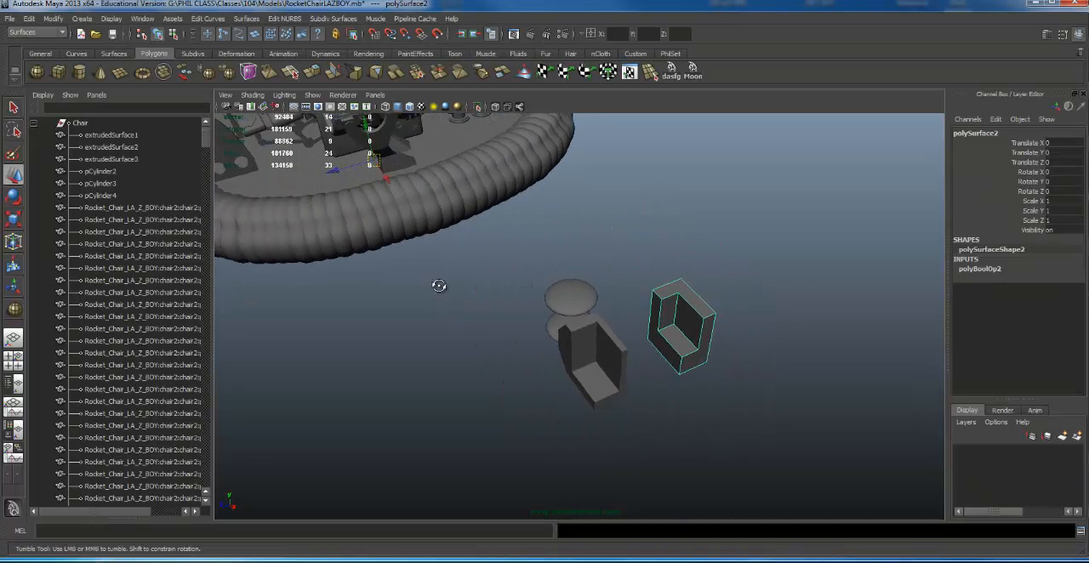
pyautogui.keyDown('alt'); pyautogui.moveTo(438, 284); pyautogui.dragTo(715, 286); pyautogui.keyUp('alt')
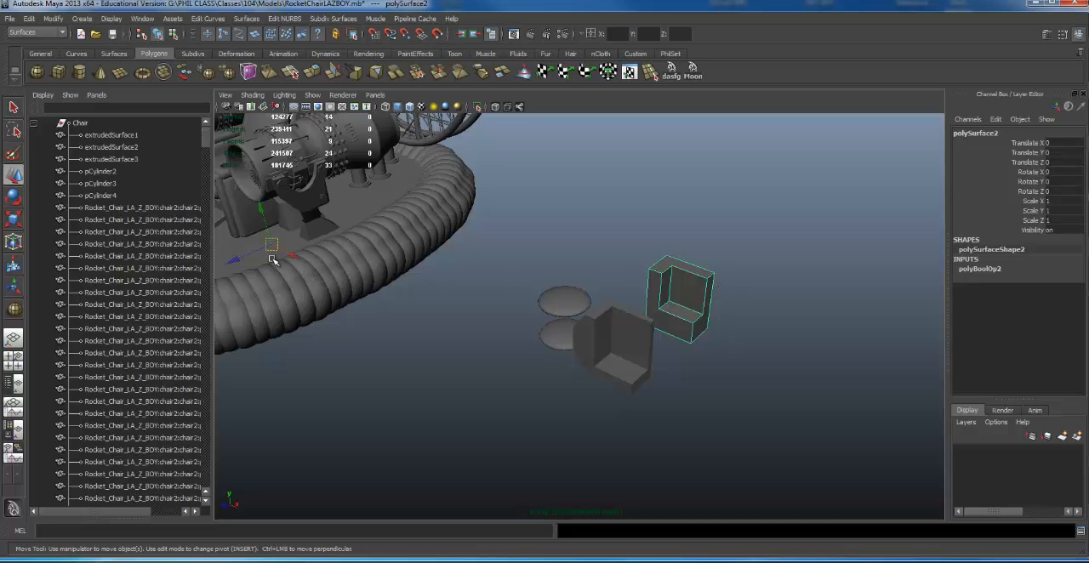
pyautogui.keyDown('alt'); pyautogui.moveTo(651, 269); pyautogui.dragTo(712, 244); pyautogui.keyUp('alt')
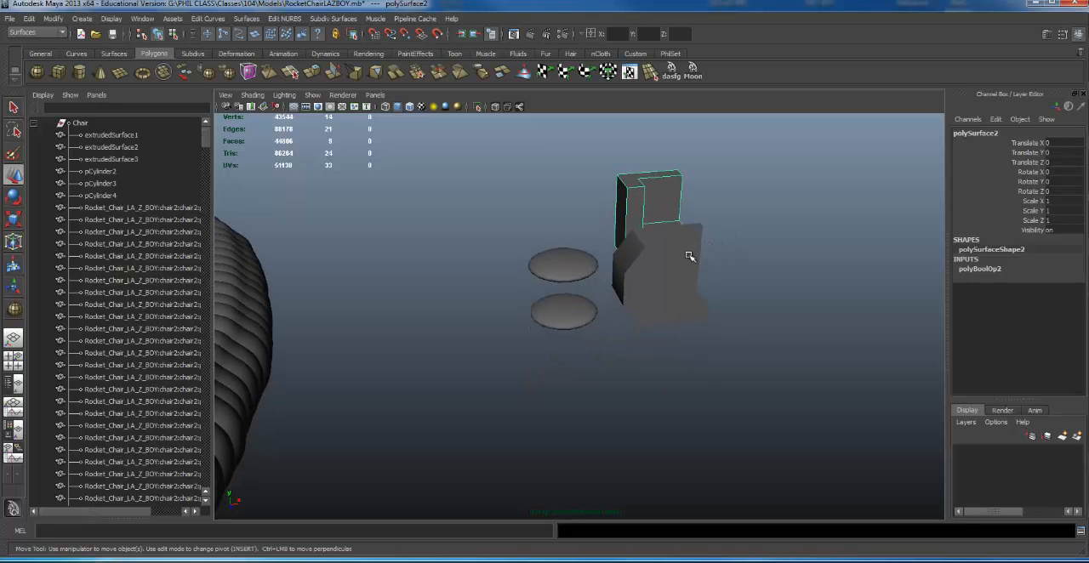
# - Group the two L-shaped pieces and the two flattened spheres
pyautogui.keyDown('alt'); pyautogui.moveTo(632, 238); pyautogui.dragTo(717, 330); pyautogui.keyUp('alt')
pyautogui.keyDown('alt'); pyautogui.moveTo(718, 329); pyautogui.dragTo(672, 282); pyautogui.keyUp('alt')
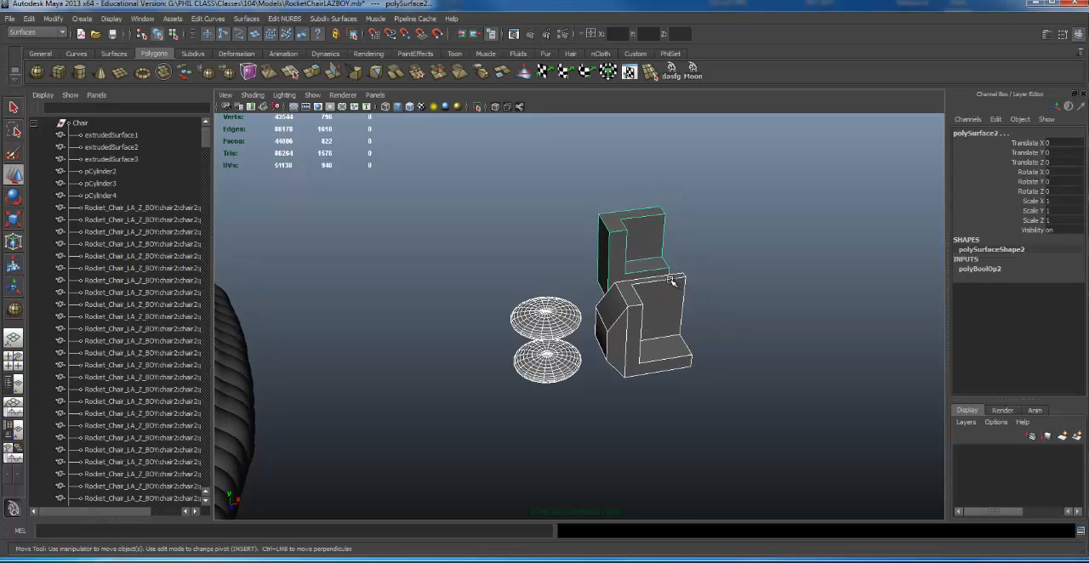
pyautogui.hotkey('ctrl', 'g')
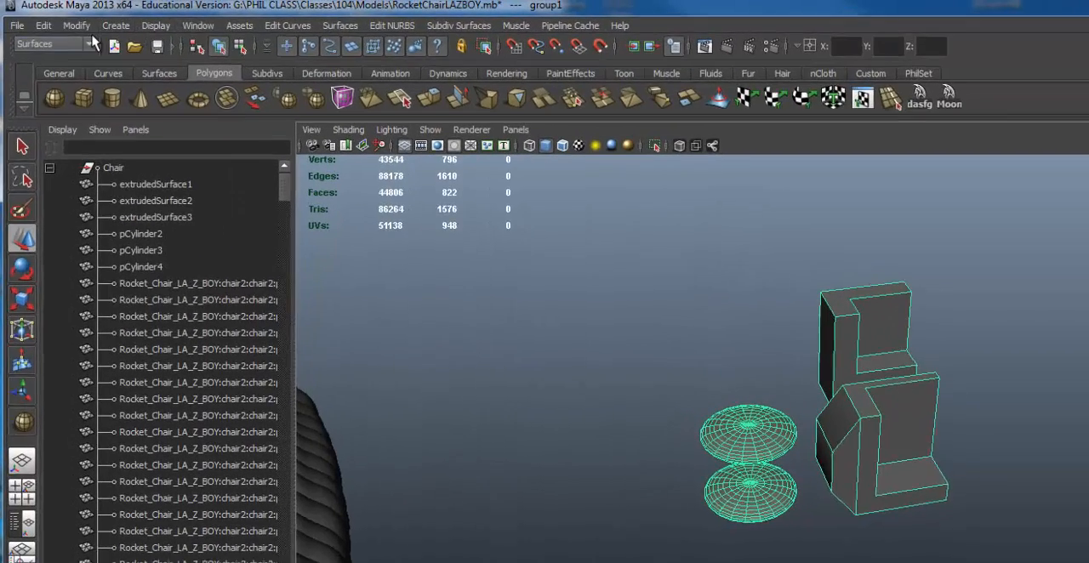
# - Review the available Group and Ungroup commands and clear the selection
pyautogui.click(76, 24)
pyautogui.moveTo(82, 54)
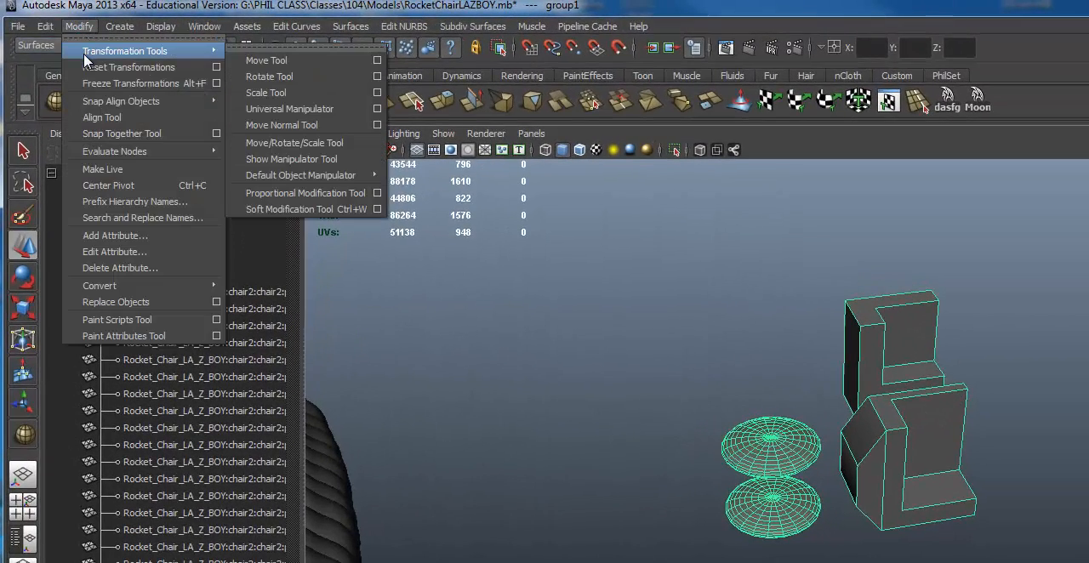
pyautogui.click(45, 25)
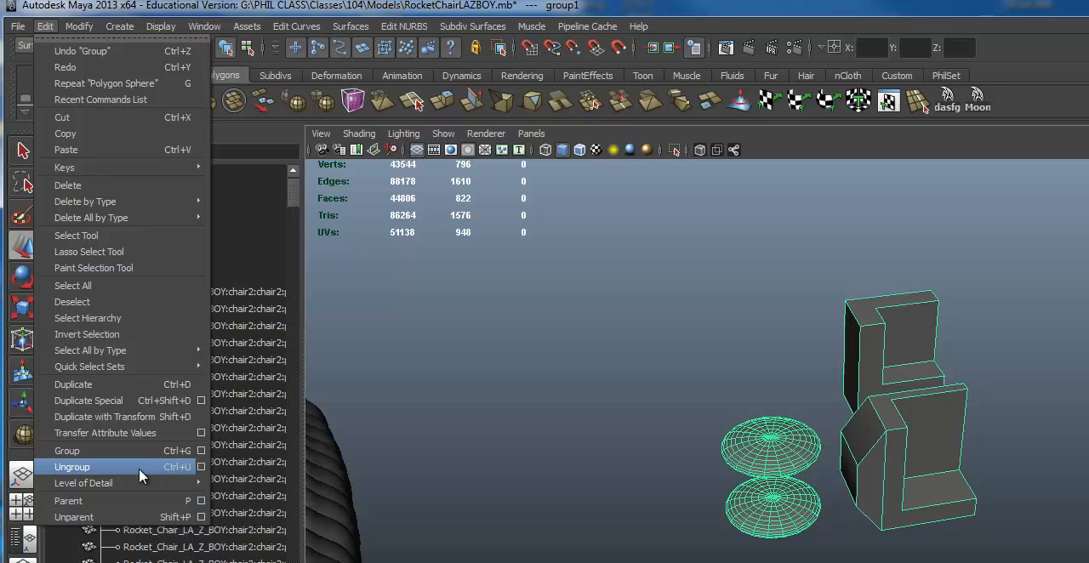
pyautogui.click(629, 479)
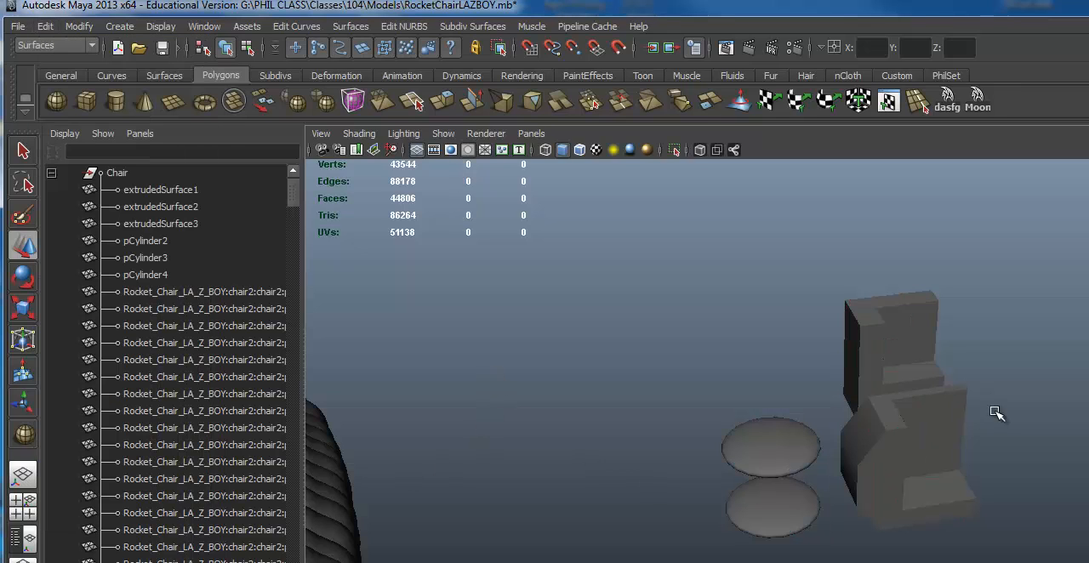
# - Check that single pieces remain selectable, and select the whole group1 in the Outliner
pyautogui.click(913, 315)
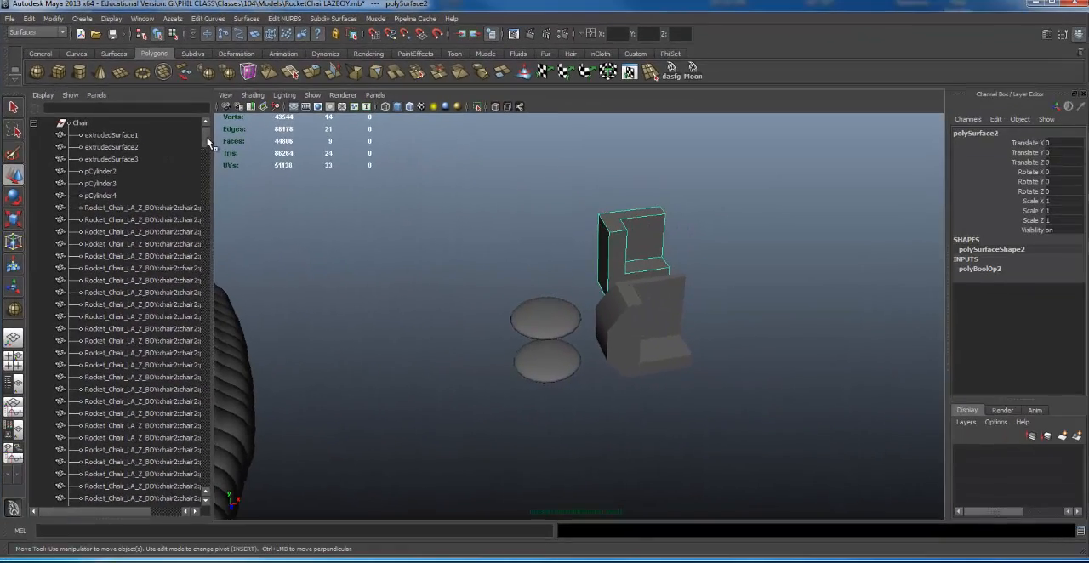
pyautogui.moveTo(228, 155); pyautogui.dragTo(249, 553)
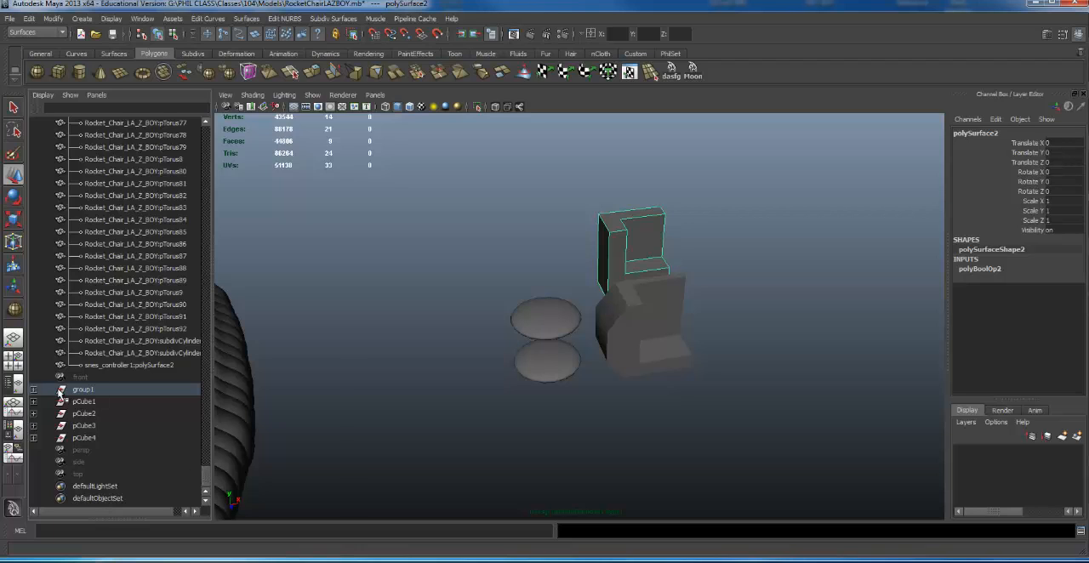
pyautogui.click(629, 323)
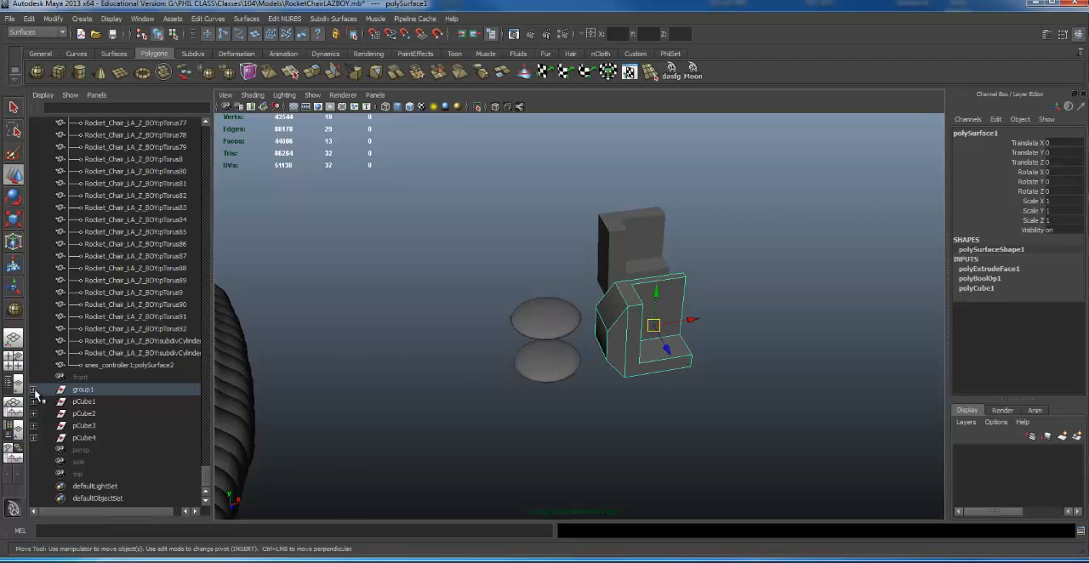
pyautogui.click(107, 390)
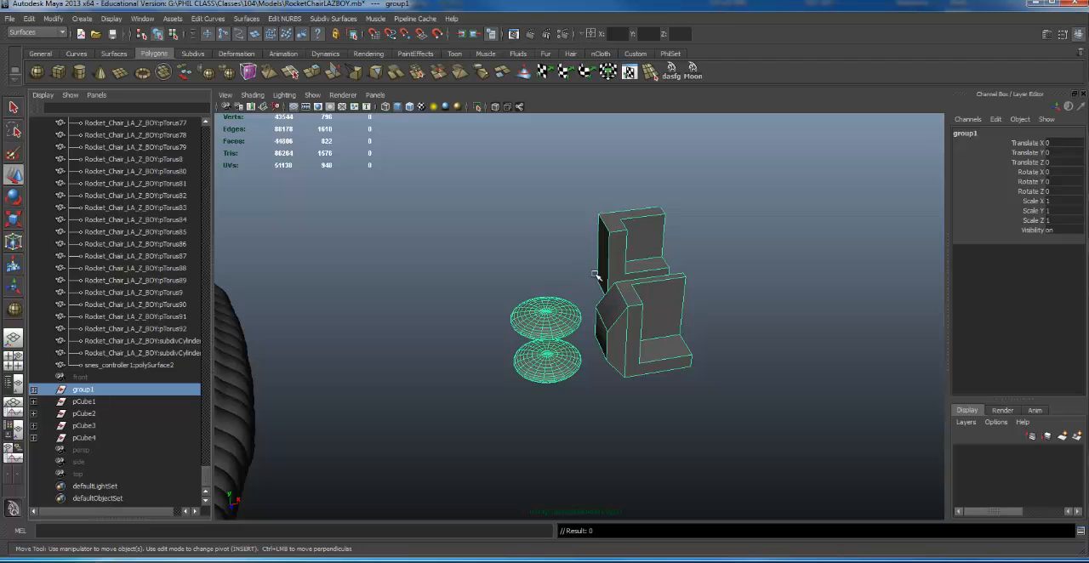
# - Locate the group's pivot near the rocket chair and center it on the four grouped pieces
pyautogui.keyDown('alt'); pyautogui.moveTo(596, 287); pyautogui.dragTo(646, 332); pyautogui.keyUp('alt')
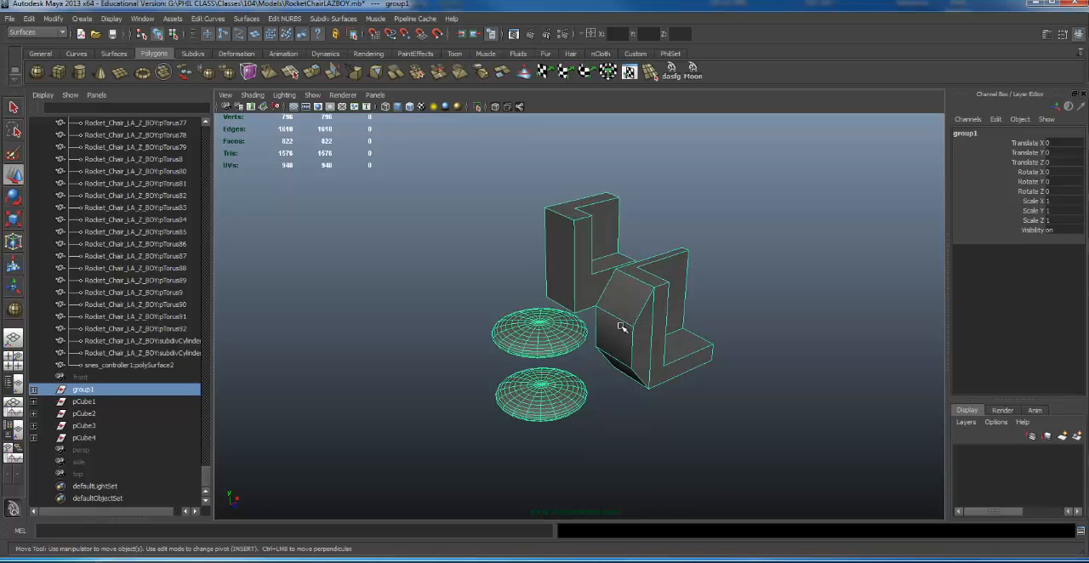
pyautogui.scroll(-5, 626, 330)
pyautogui.keyDown('alt'); pyautogui.moveTo(649, 292); pyautogui.dragTo(617, 262); pyautogui.keyUp('alt')
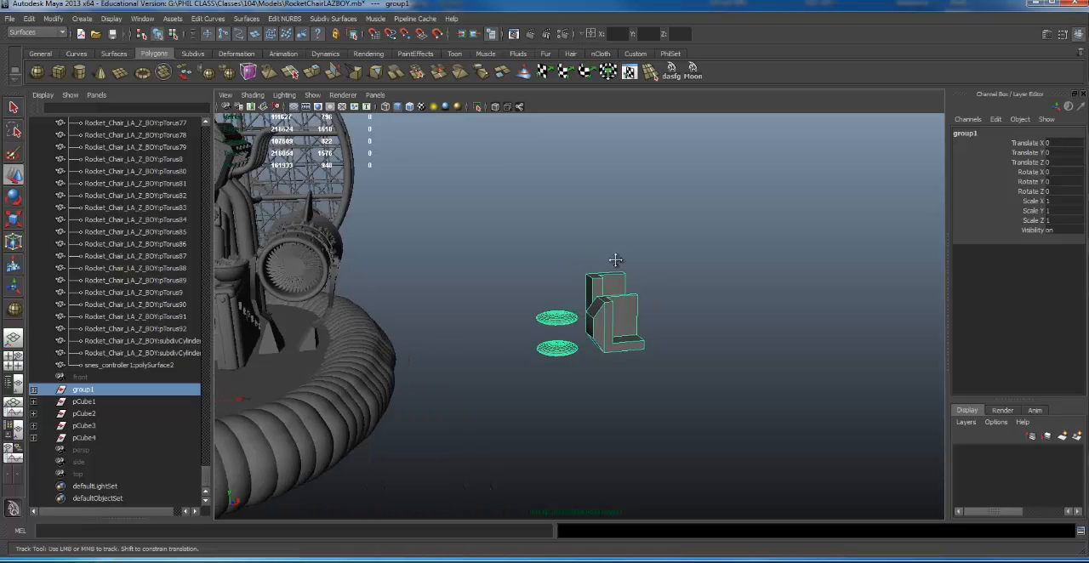
pyautogui.keyDown('alt'); pyautogui.moveTo(618, 262); pyautogui.dragTo(692, 243, button='middle'); pyautogui.keyUp('alt')
pyautogui.keyDown('alt'); pyautogui.moveTo(337, 336); pyautogui.dragTo(315, 399); pyautogui.keyUp('alt')
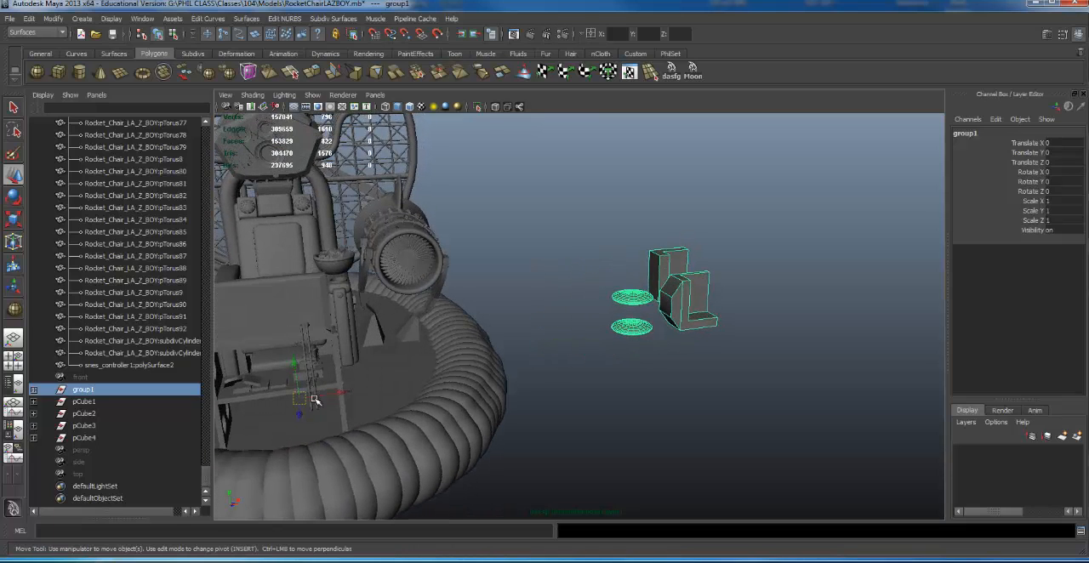
pyautogui.keyDown('alt'); pyautogui.moveTo(402, 316); pyautogui.dragTo(434, 354); pyautogui.keyUp('alt')
pyautogui.keyDown('alt'); pyautogui.moveTo(620, 293); pyautogui.dragTo(1004, 325, button='right'); pyautogui.keyUp('alt')
pyautogui.keyDown('alt'); pyautogui.moveTo(794, 286); pyautogui.dragTo(568, 330, button='middle'); pyautogui.keyUp('alt')
pyautogui.keyDown('alt'); pyautogui.moveTo(568, 330); pyautogui.dragTo(585, 311); pyautogui.keyUp('alt')
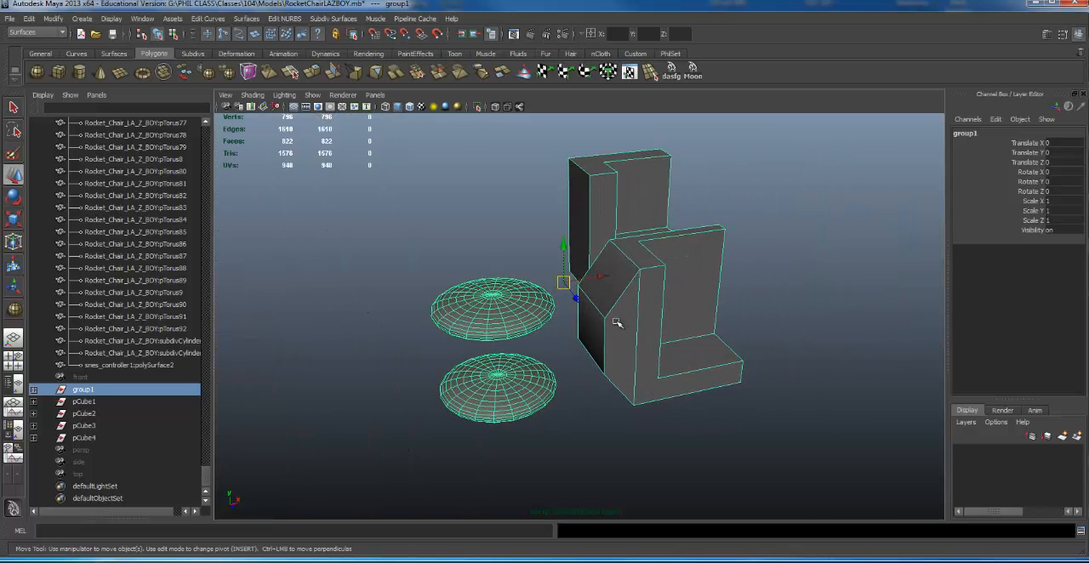
# - Ungroup the four pieces, keeping both L-shaped pieces and both flattened spheres selected
pyautogui.hotkey('ctrl', 'z')
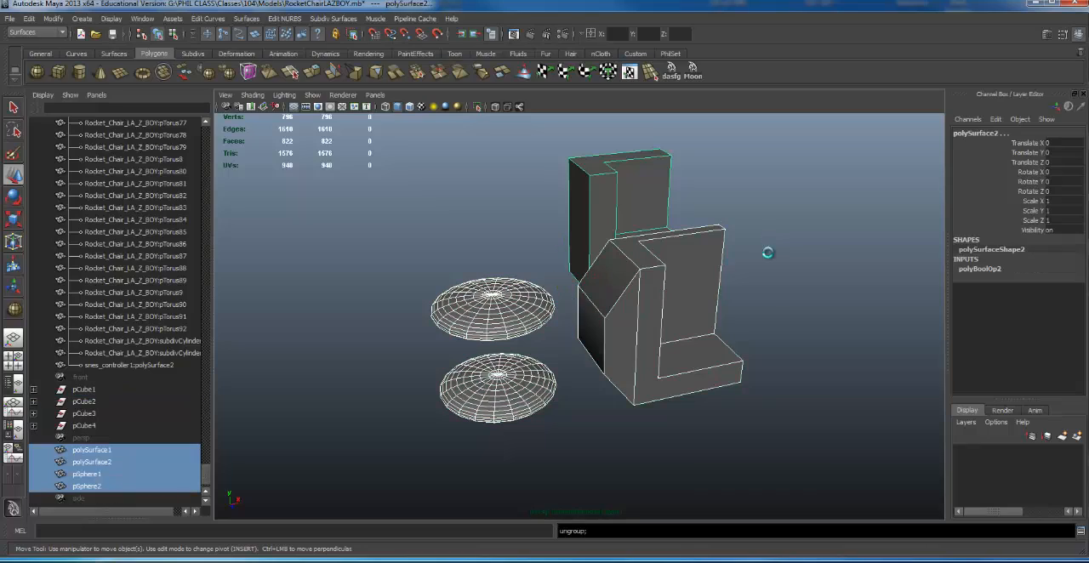
pyautogui.keyDown('alt'); pyautogui.moveTo(754, 296); pyautogui.dragTo(491, 236, button='right'); pyautogui.keyUp('alt')
pyautogui.moveTo(436, 220); pyautogui.dragTo(731, 425)
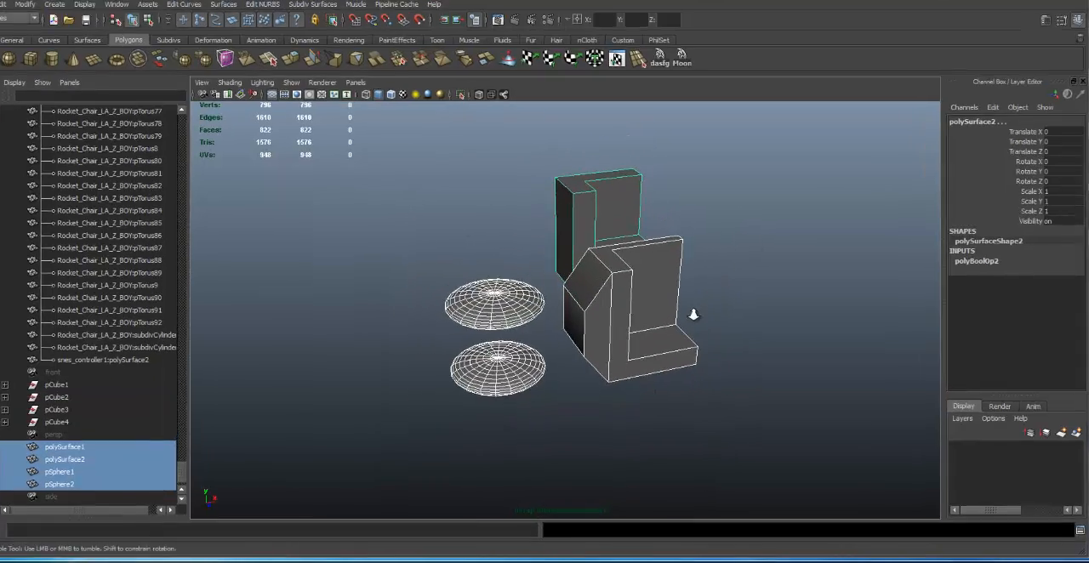
# - Rotate the four selected pieces about 52.153 degrees around the Y axis, each on its own pivot
pyautogui.keyDown('alt'); pyautogui.moveTo(399, 228); pyautogui.dragTo(220, 231); pyautogui.keyUp('alt')
pyautogui.press('e')
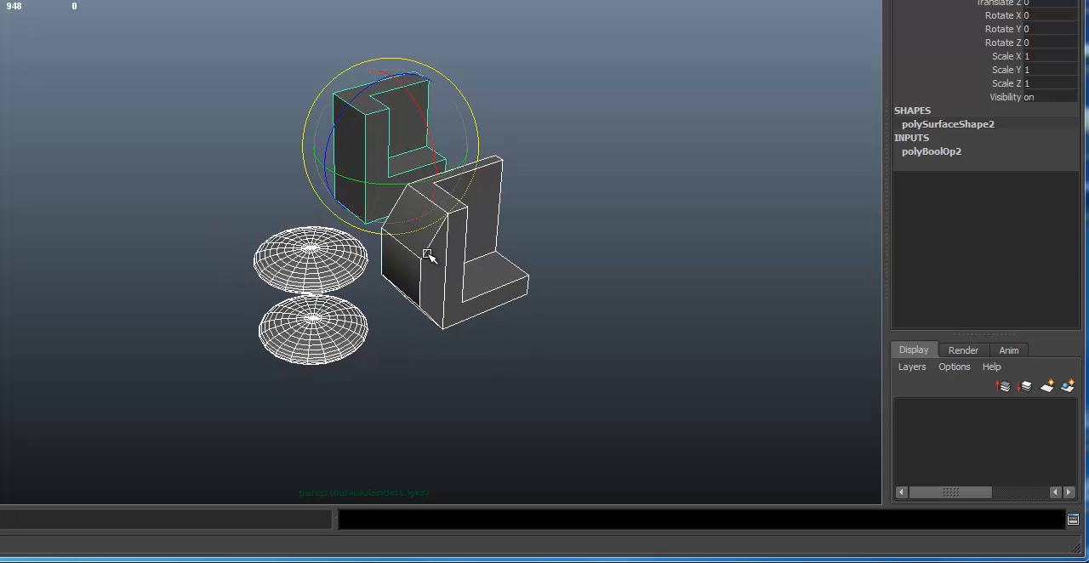
pyautogui.moveTo(360, 181); pyautogui.dragTo(425, 166)
# - Try tilting the four selected pieces around their own X axes and undo the tilts
pyautogui.moveTo(455, 109); pyautogui.dragTo(415, 68)
pyautogui.keyDown('alt'); pyautogui.moveTo(452, 214); pyautogui.dragTo(438, 179); pyautogui.keyUp('alt')
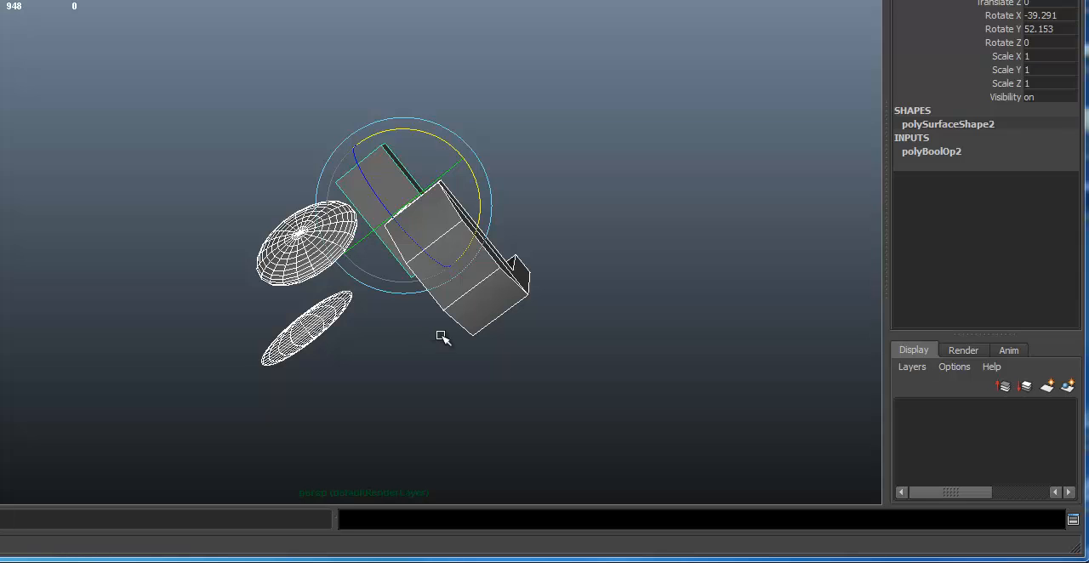
pyautogui.keyDown('alt'); pyautogui.moveTo(469, 165); pyautogui.dragTo(452, 85); pyautogui.keyUp('alt')
pyautogui.hotkey('ctrl', 'z')
pyautogui.keyDown('alt'); pyautogui.moveTo(571, 209); pyautogui.dragTo(535, 208); pyautogui.keyUp('alt')
pyautogui.hotkey('ctrl', 'z')
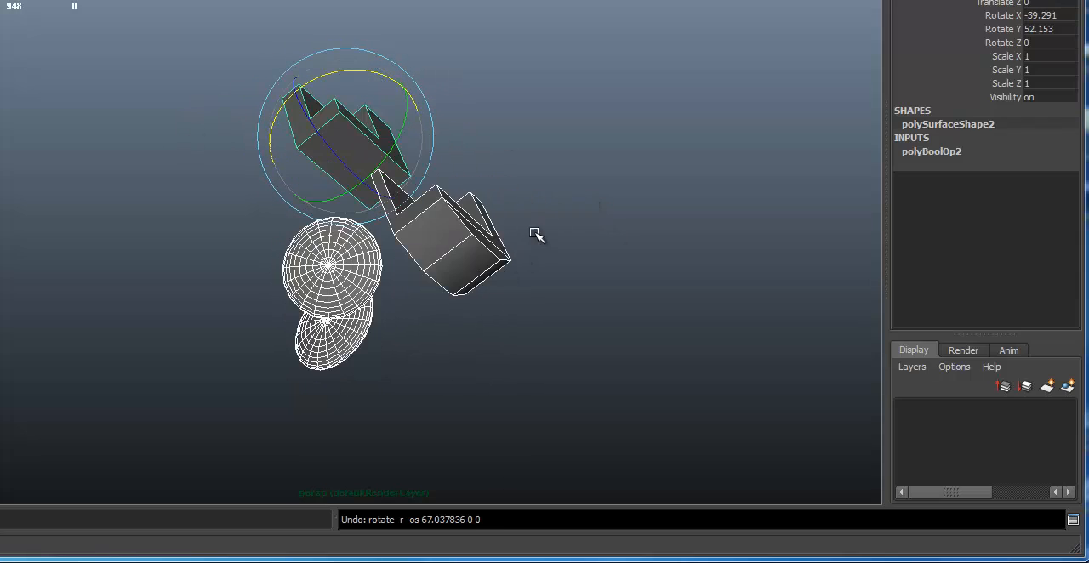
pyautogui.keyDown('alt'); pyautogui.moveTo(442, 231); pyautogui.dragTo(438, 187); pyautogui.keyUp('alt')
pyautogui.hotkey('ctrl', 'z')
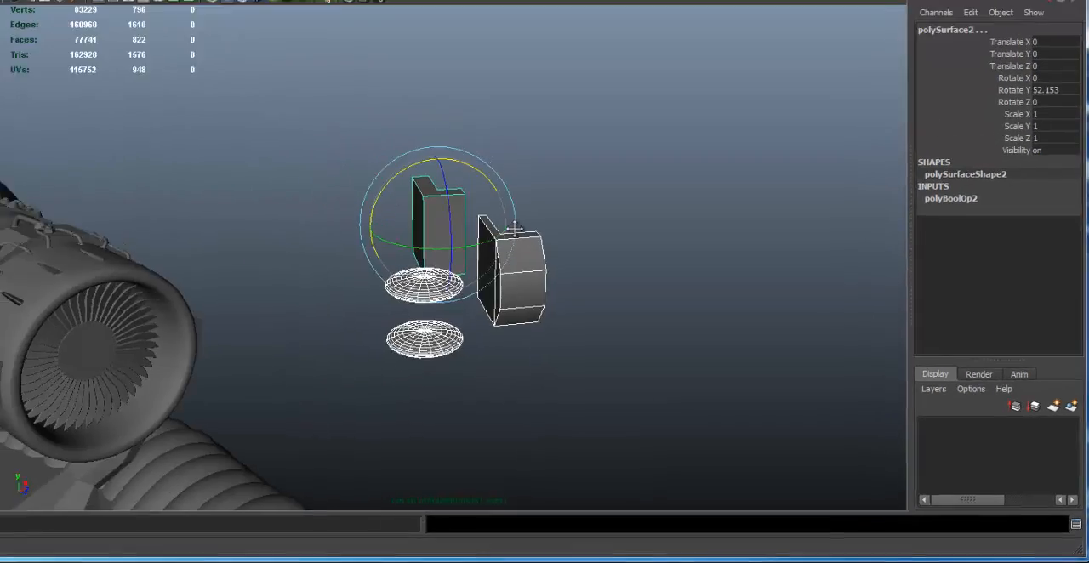
# - Move the four selected pieces together, bringing polySurface2 to about Translate X -0.428 and Translate Z -0.333
pyautogui.press('w')
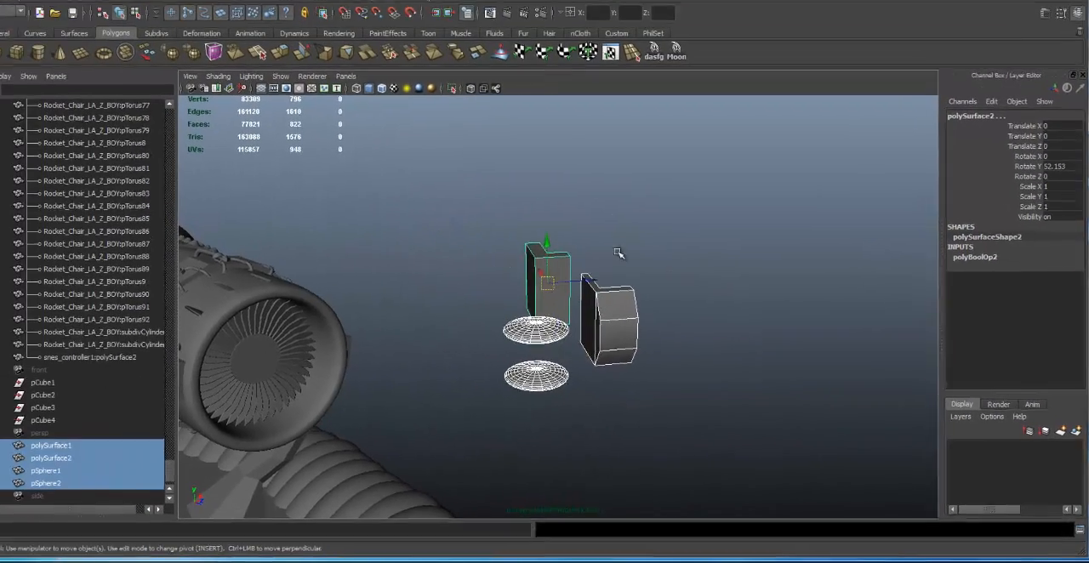
pyautogui.moveTo(488, 226); pyautogui.dragTo(580, 218)
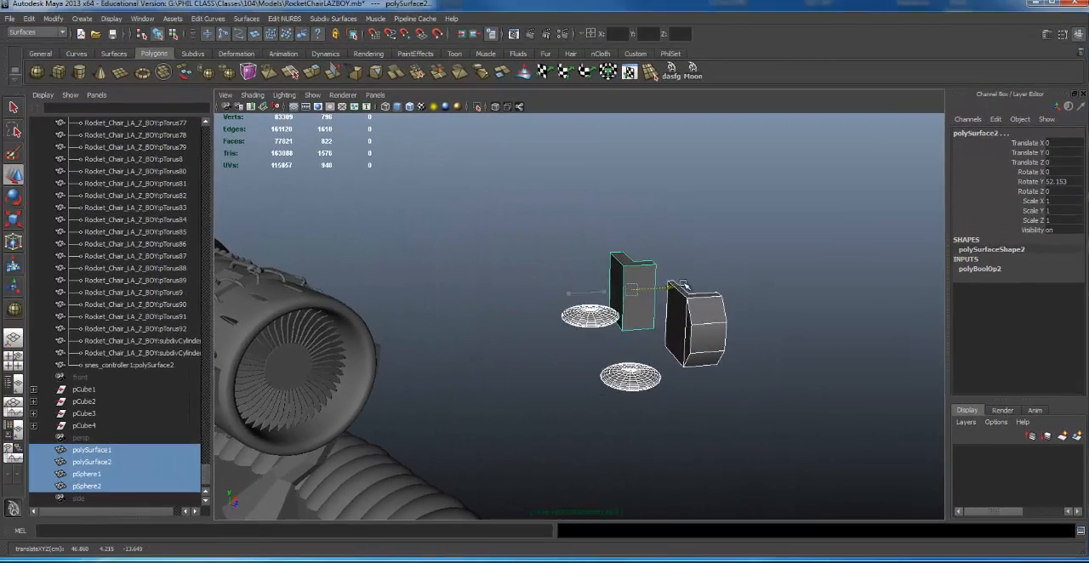
pyautogui.moveTo(683, 284); pyautogui.dragTo(618, 332)
pyautogui.moveTo(533, 328); pyautogui.dragTo(535, 330)
pyautogui.press('f')
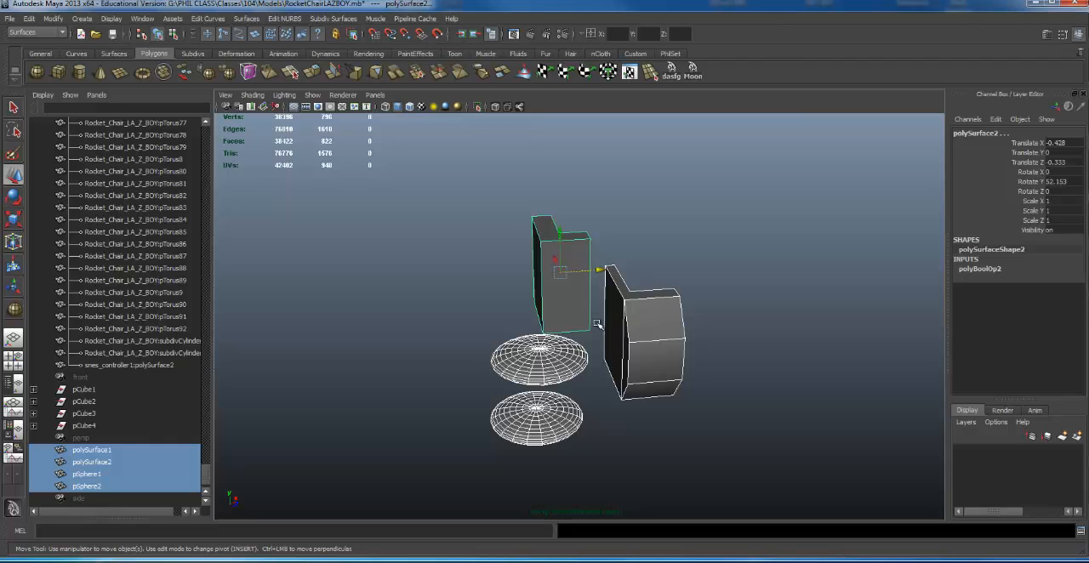
# - Select only the upper flattened sphere to check its own transform values and pivot
pyautogui.click(638, 284)
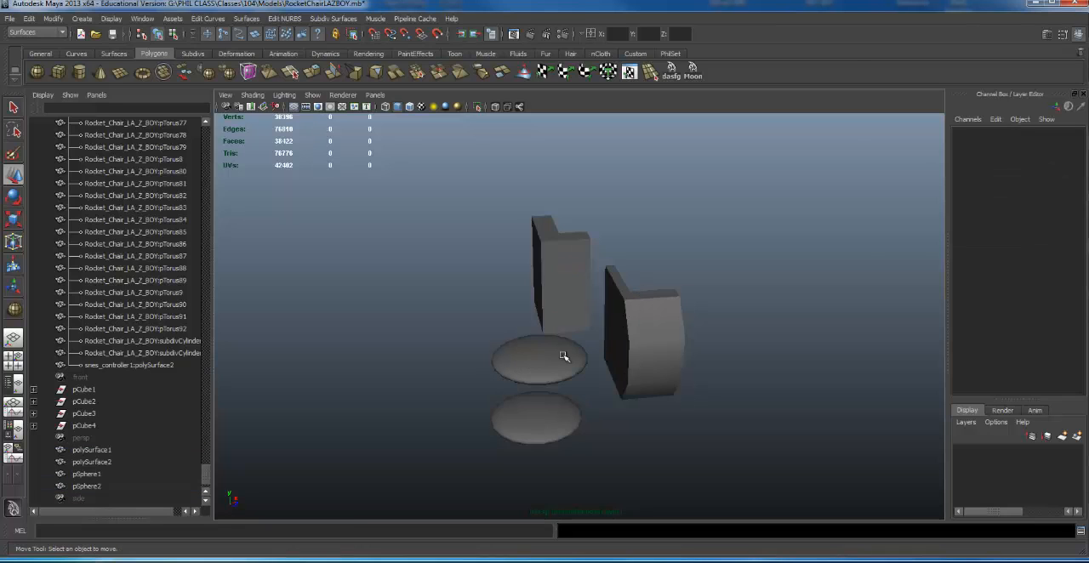
pyautogui.click(564, 356)
pyautogui.keyDown('alt'); pyautogui.moveTo(564, 357); pyautogui.dragTo(537, 251); pyautogui.keyUp('alt')
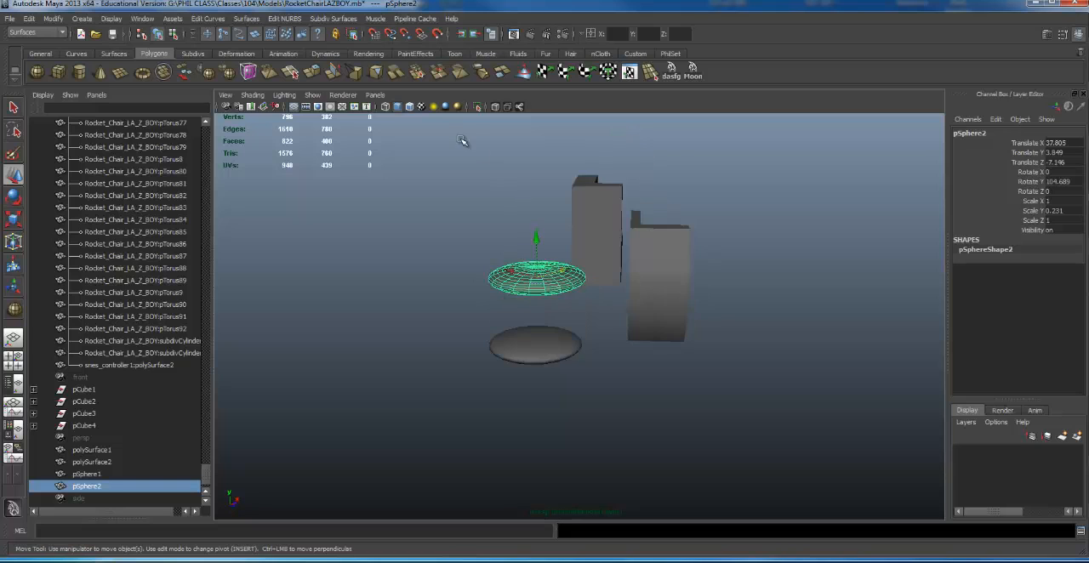
# - Select all four pieces and move them together, bringing polySurface2 to about Translate X 1.953 and Translate Z 1.517
pyautogui.moveTo(464, 142); pyautogui.dragTo(826, 410)
pyautogui.moveTo(640, 224); pyautogui.dragTo(682, 304)
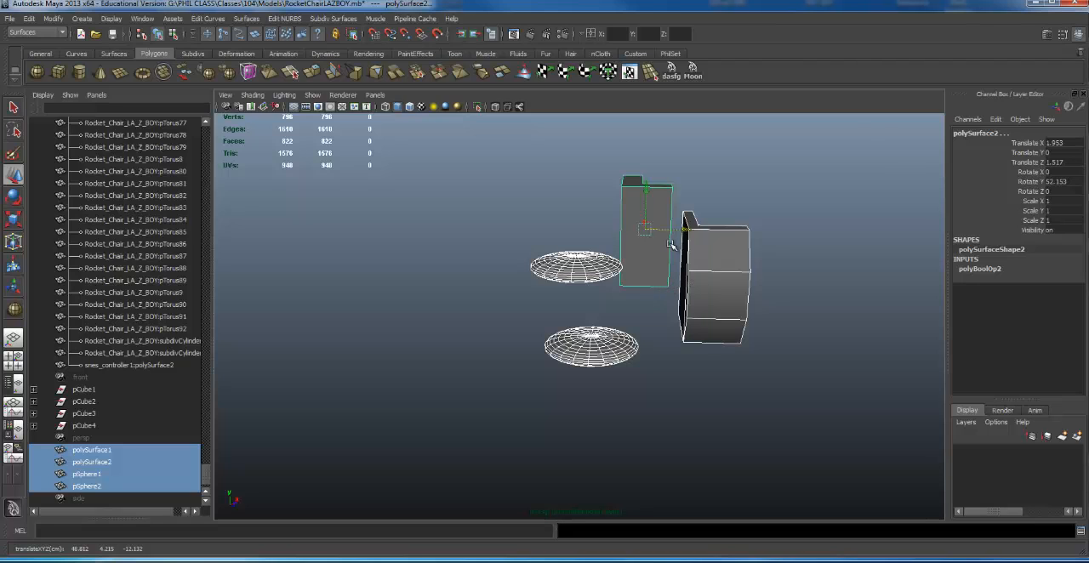
pyautogui.keyDown('alt'); pyautogui.moveTo(630, 210); pyautogui.dragTo(606, 232); pyautogui.keyUp('alt')
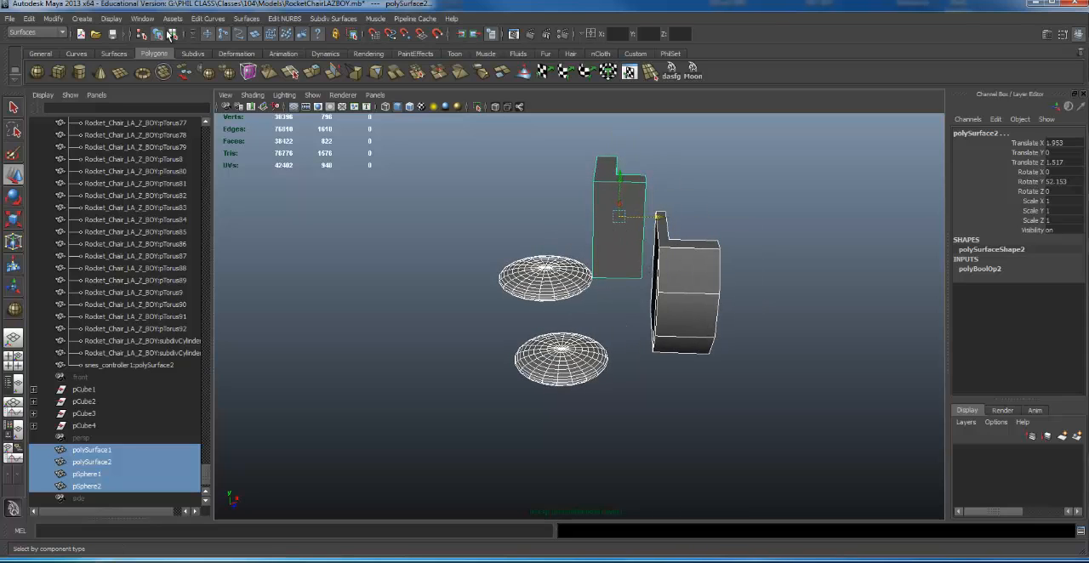
# - Delete the channels of the four selected pieces
pyautogui.click(29, 20)
pyautogui.moveTo(81, 143)
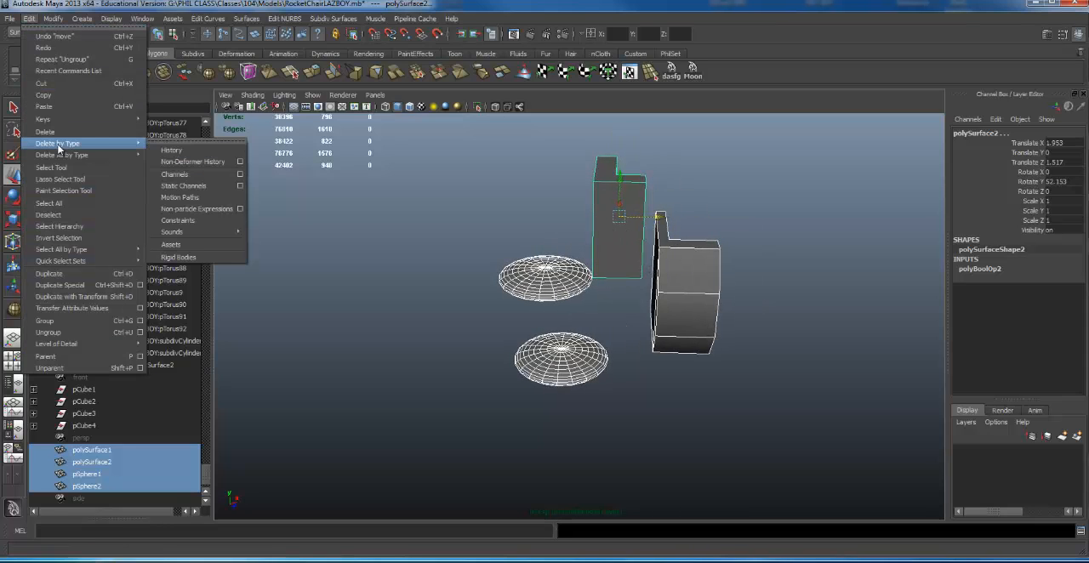
pyautogui.click(191, 153)
pyautogui.click(180, 172)
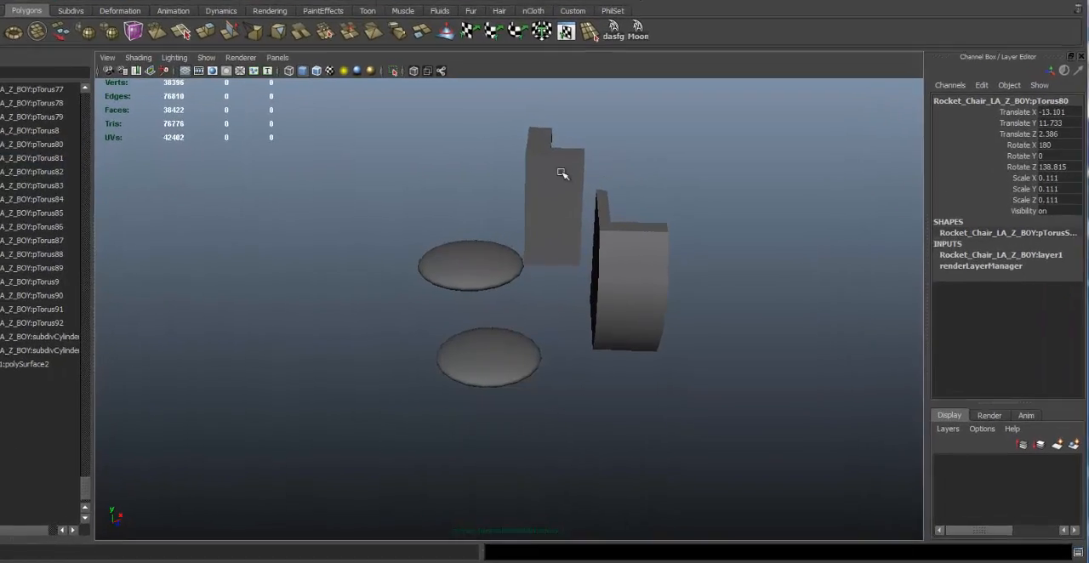
# - Reselect the two L-shaped pieces and two flattened spheres together, undoing the stray last action
pyautogui.click(624, 197)
pyautogui.moveTo(399, 150); pyautogui.dragTo(708, 355)
pyautogui.moveTo(482, 153); pyautogui.dragTo(377, 173)
pyautogui.hotkey('ctrl', 'z')
pyautogui.keyDown('alt'); pyautogui.moveTo(552, 230); pyautogui.dragTo(308, 209, button='right'); pyautogui.keyUp('alt')
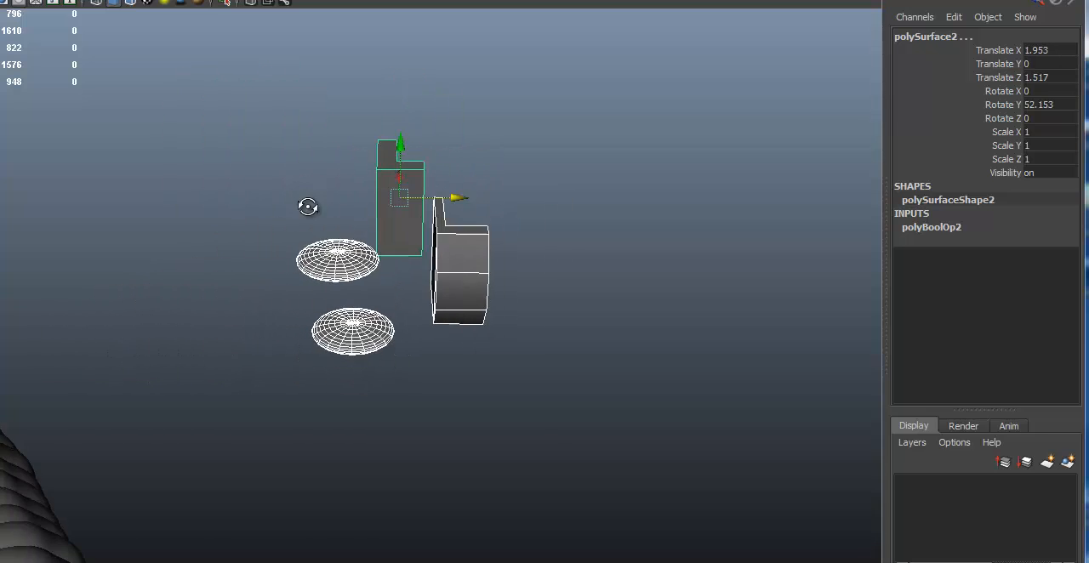
# - Select only the upper flattened sphere and freeze its transformations
pyautogui.keyDown('alt'); pyautogui.moveTo(309, 209); pyautogui.dragTo(336, 248); pyautogui.keyUp('alt')
pyautogui.click(336, 248)
pyautogui.keyDown('alt'); pyautogui.moveTo(353, 243); pyautogui.dragTo(493, 260, button='right'); pyautogui.keyUp('alt')
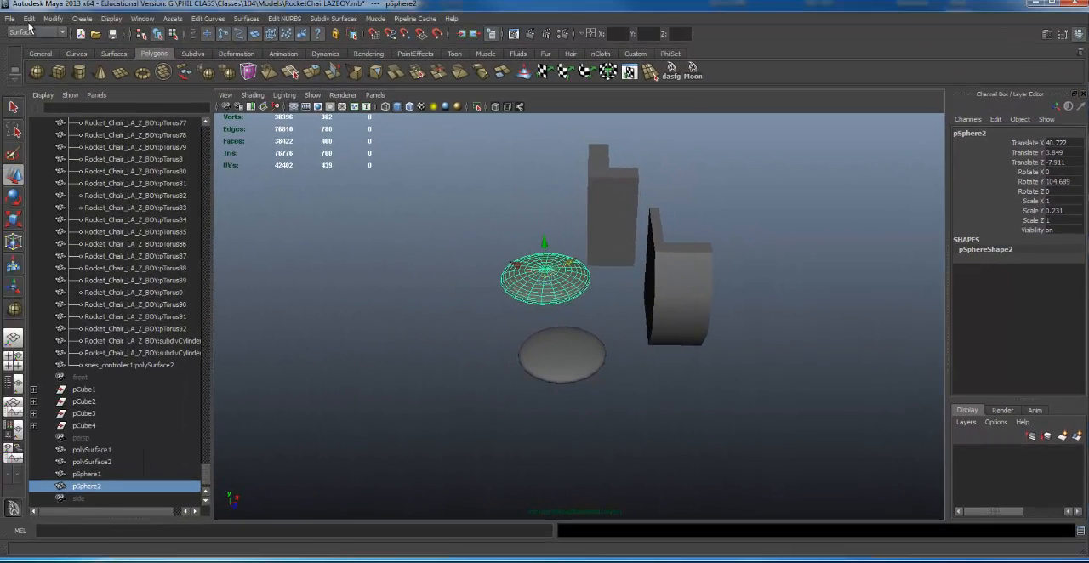
pyautogui.click(30, 19)
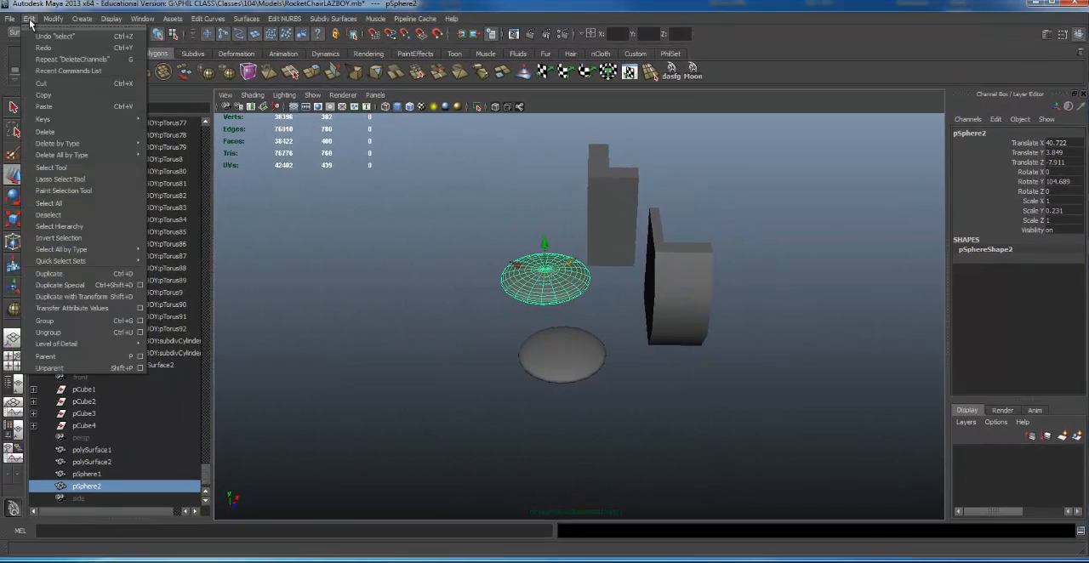
pyautogui.moveTo(56, 18)
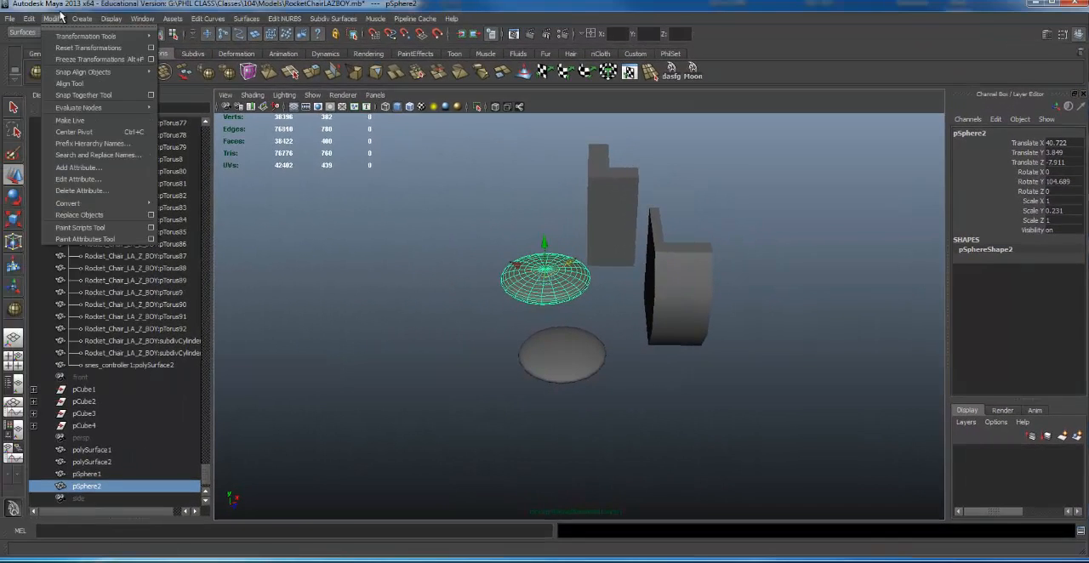
pyautogui.click(75, 62)
pyautogui.scroll(-4, 505, 299)
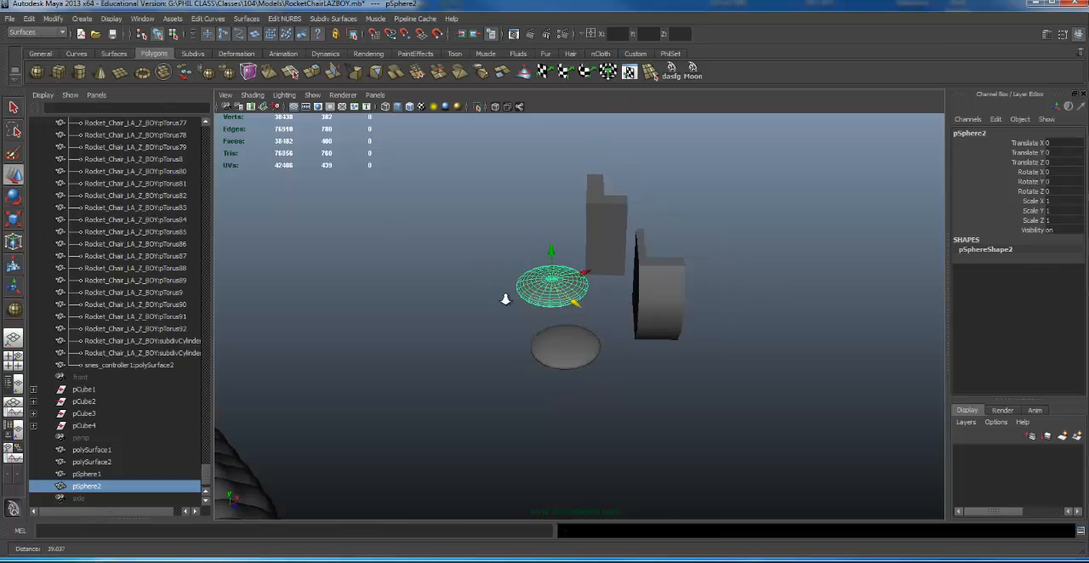
# - Reselect all four pieces, try moving them together as a plain multiple selection, and undo the move
pyautogui.keyDown('alt'); pyautogui.moveTo(505, 299); pyautogui.dragTo(677, 377); pyautogui.keyUp('alt')
pyautogui.keyDown('alt'); pyautogui.moveTo(637, 311); pyautogui.dragTo(672, 292); pyautogui.keyUp('alt')
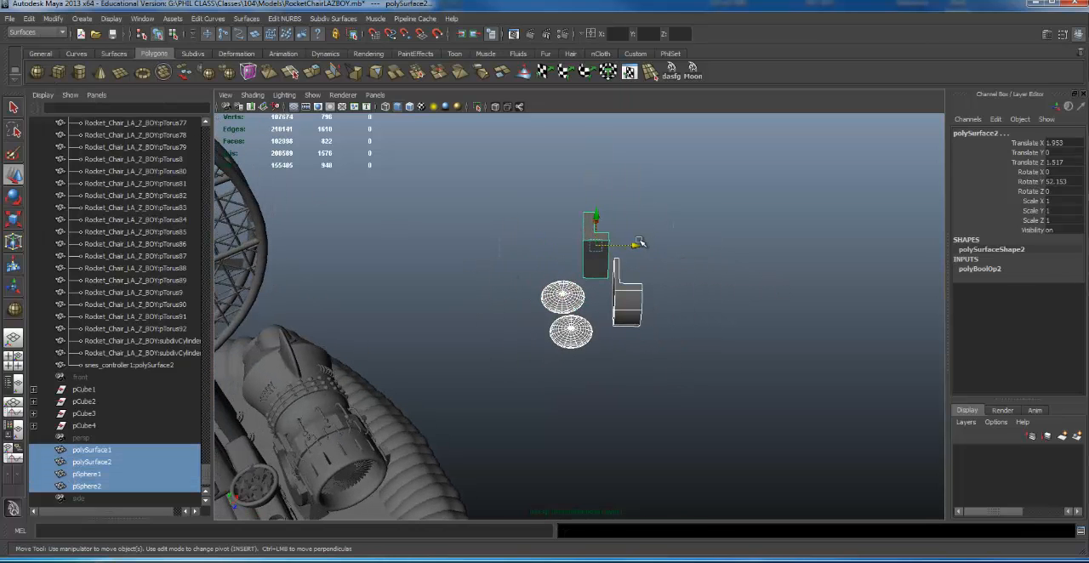
pyautogui.moveTo(646, 246); pyautogui.dragTo(724, 250)
pyautogui.hotkey('ctrl', 'z')
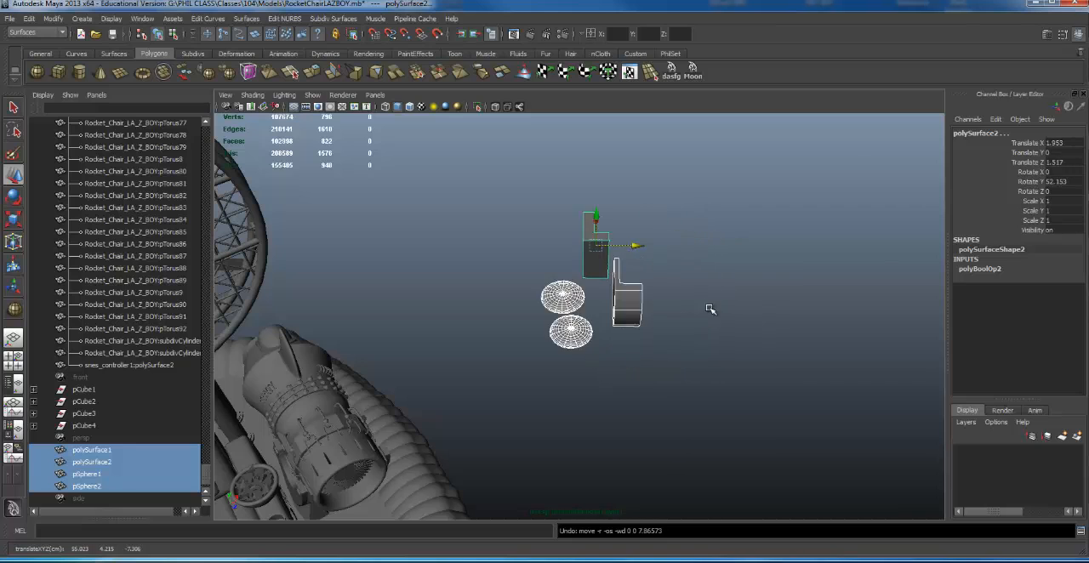
# - Group the four selected pieces and move the group to about Translate X 19.341 and Translate Z 4.268
pyautogui.keyDown('alt'); pyautogui.moveTo(629, 310); pyautogui.dragTo(712, 282, button='right'); pyautogui.keyUp('alt')
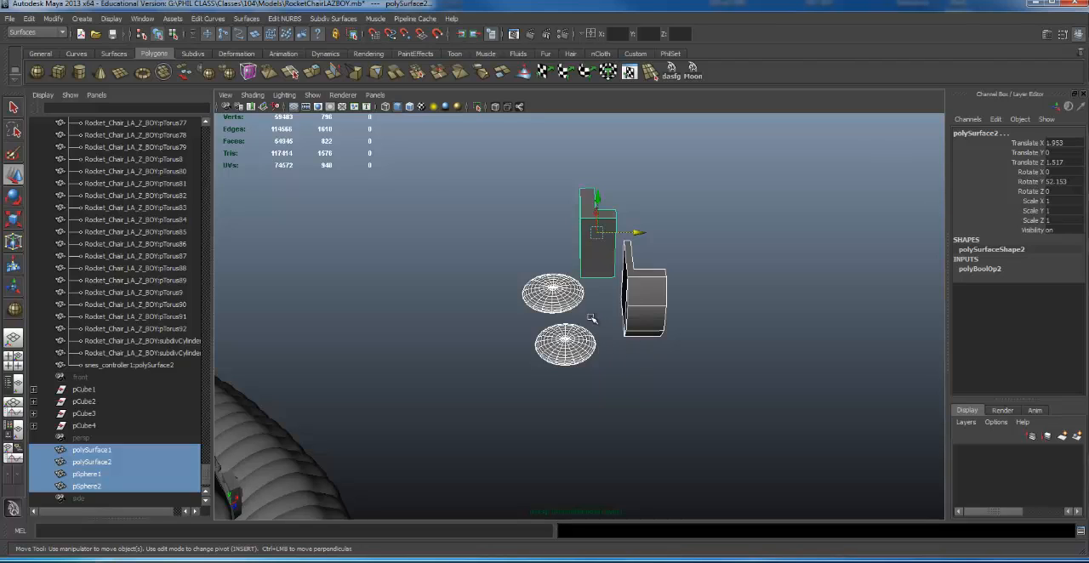
pyautogui.hotkey('ctrl', 'g')
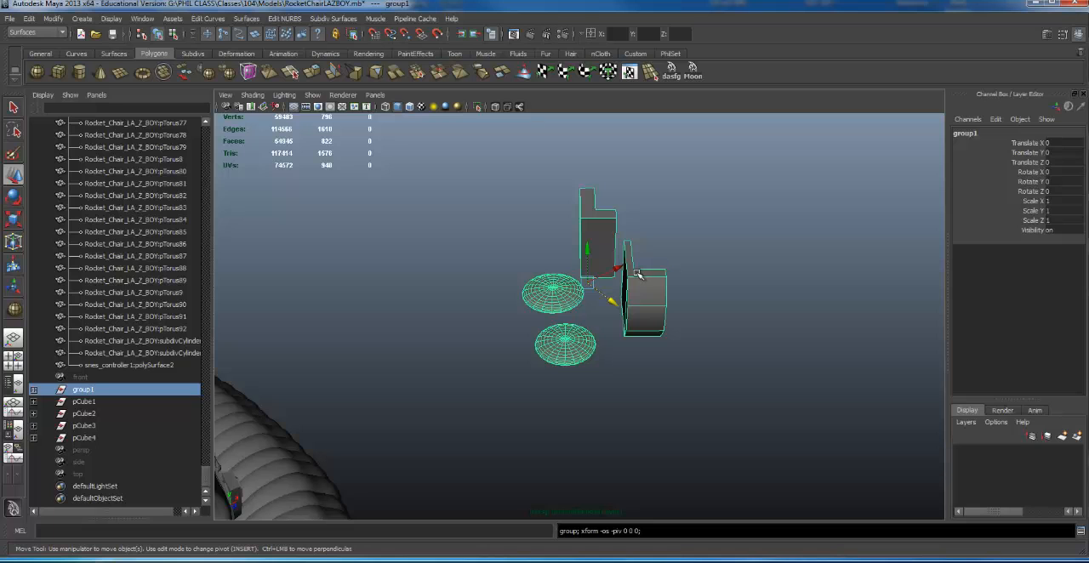
pyautogui.keyDown('alt'); pyautogui.moveTo(790, 335); pyautogui.dragTo(562, 339, button='right'); pyautogui.keyUp('alt')
pyautogui.keyDown('alt'); pyautogui.moveTo(561, 340); pyautogui.dragTo(772, 311); pyautogui.keyUp('alt')
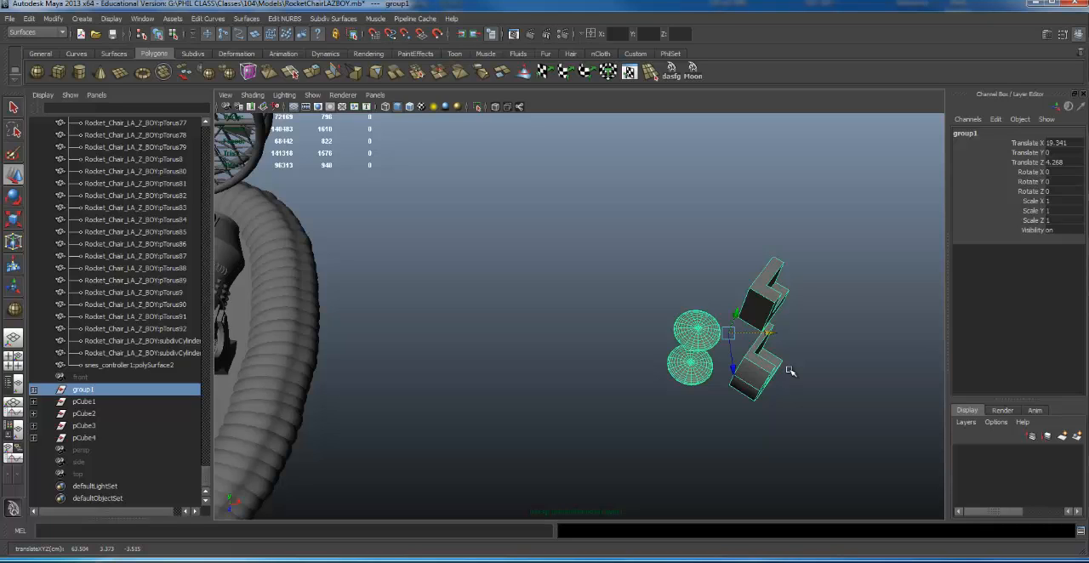
# - Undo the group's moves and the grouping, back to the four separate pieces selected together
pyautogui.hotkey('ctrl', 'z')
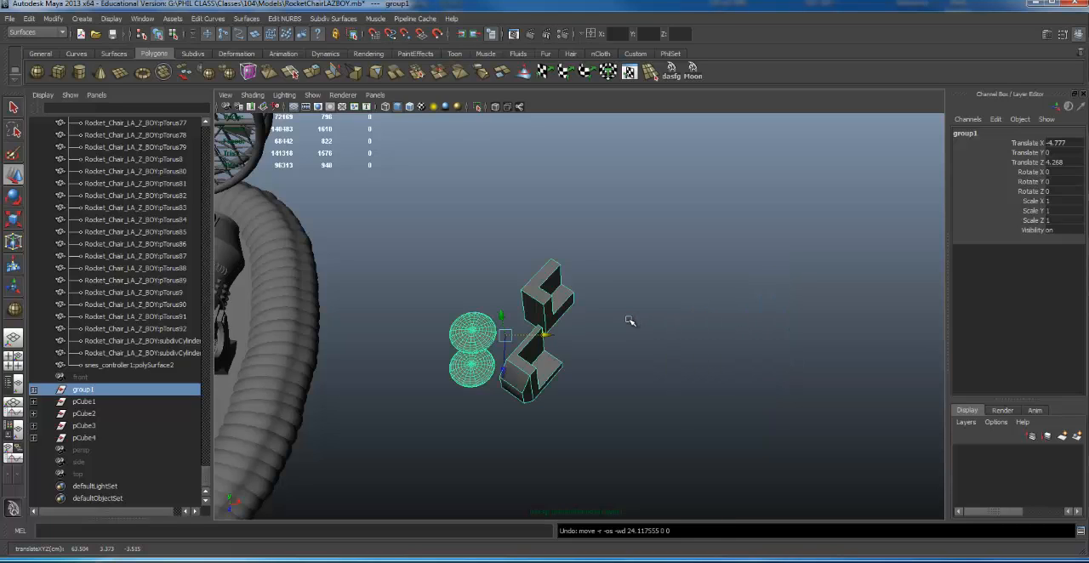
pyautogui.hotkey('ctrl', 'z')
pyautogui.hotkey('ctrl', 'z')
pyautogui.hotkey('ctrl', 'z')
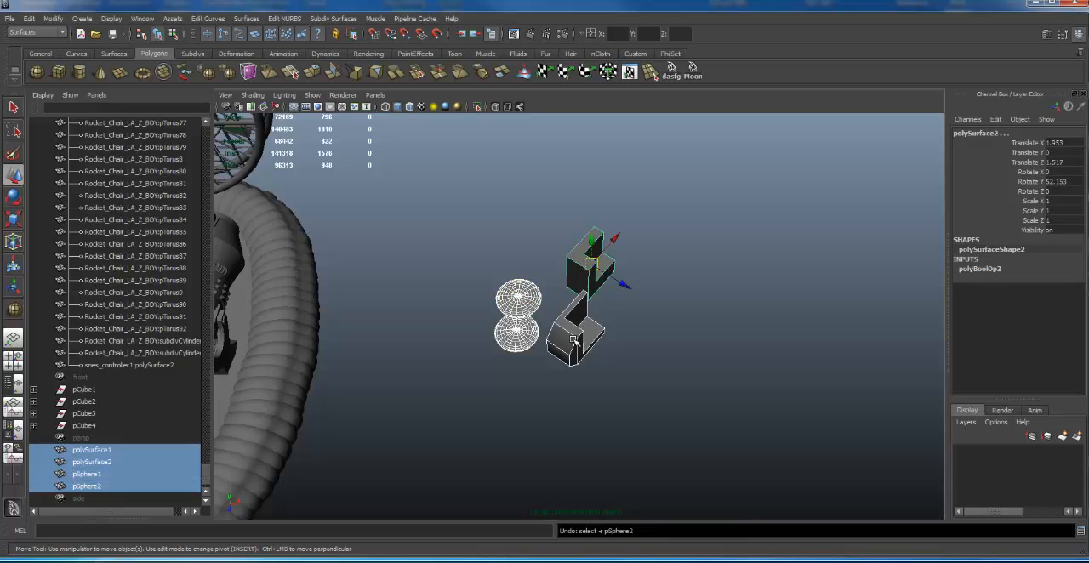
# - Duplicate the upper L-shaped piece and move the copy to about Translate X 11.344 and Translate Z -10.369
pyautogui.keyDown('alt'); pyautogui.moveTo(521, 328); pyautogui.dragTo(770, 322, button='right'); pyautogui.keyUp('alt')
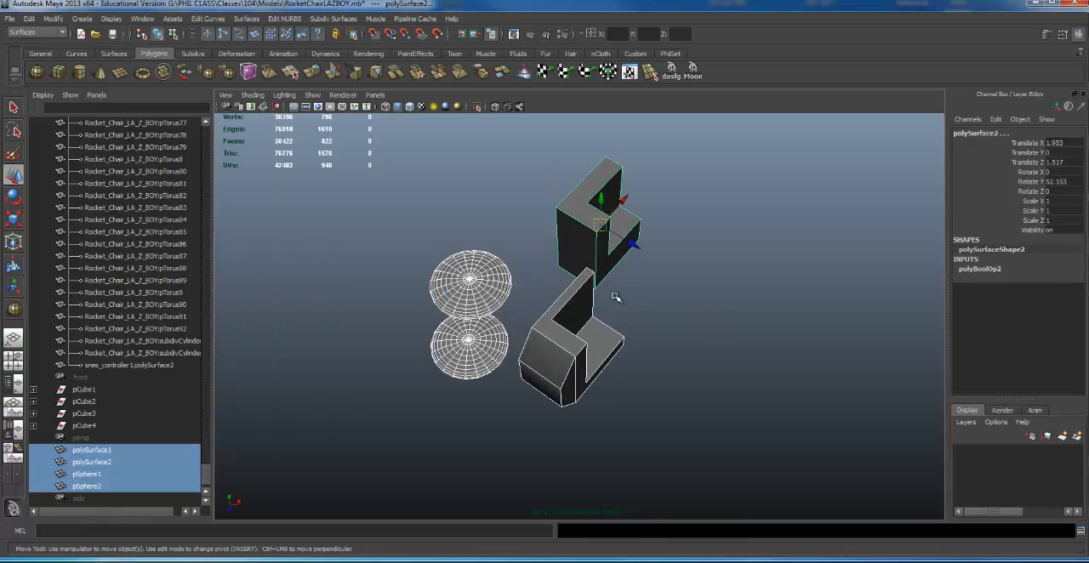
pyautogui.click(703, 344)
pyautogui.click(597, 225)
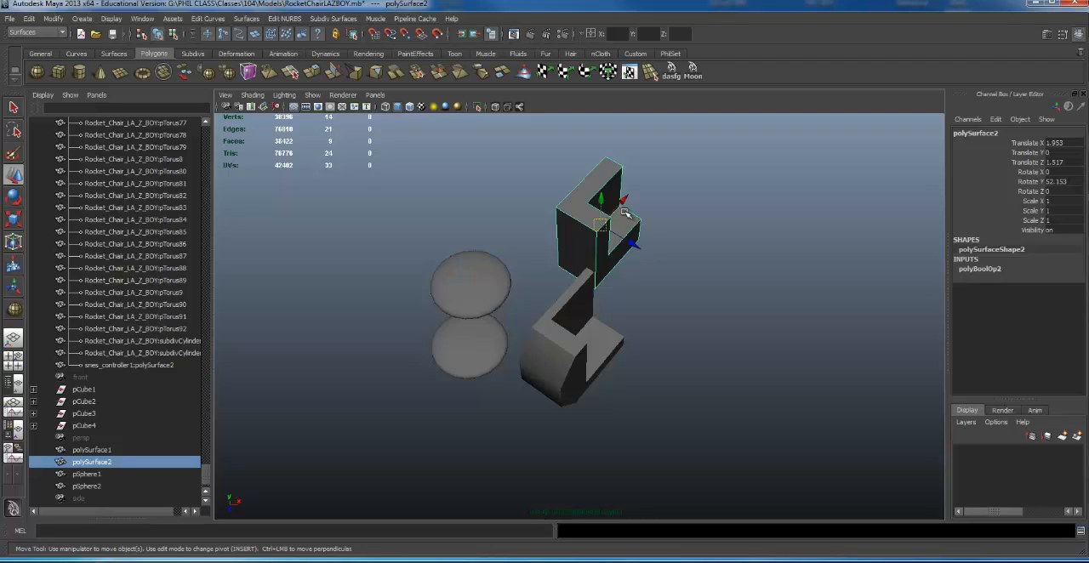
pyautogui.keyDown('alt'); pyautogui.moveTo(694, 274); pyautogui.dragTo(634, 204, button='right'); pyautogui.keyUp('alt')
pyautogui.hotkey('ctrl', 'd')
pyautogui.moveTo(617, 225); pyautogui.dragTo(747, 141)
# - Group the upper L-shaped piece with its copy, and group that same original with the lower L-shaped piece and both flattened spheres
pyautogui.keyDown('shift'); pyautogui.click(606, 240); pyautogui.keyUp('shift')
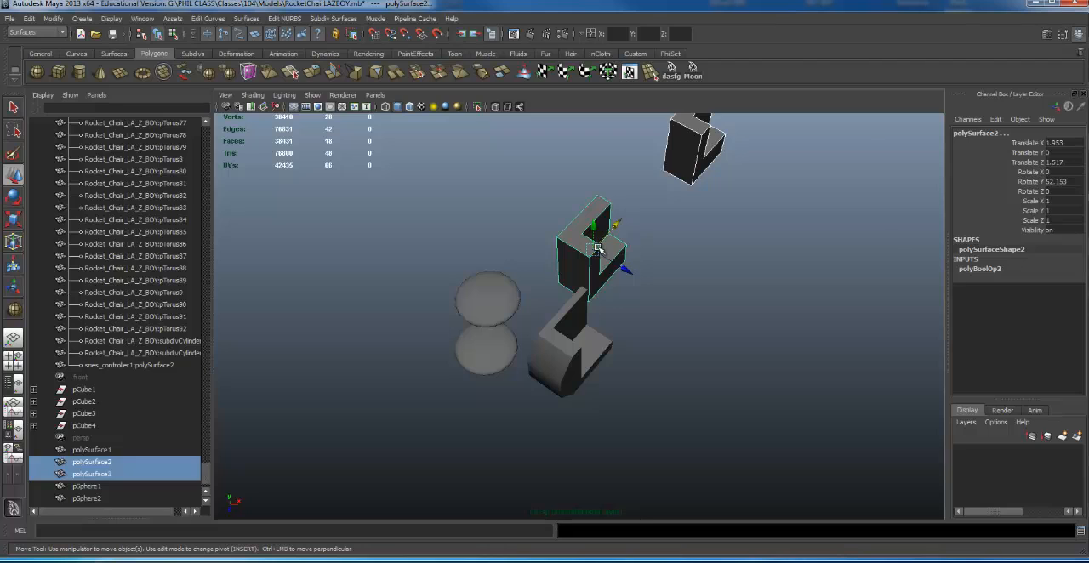
pyautogui.hotkey('ctrl', 'g')
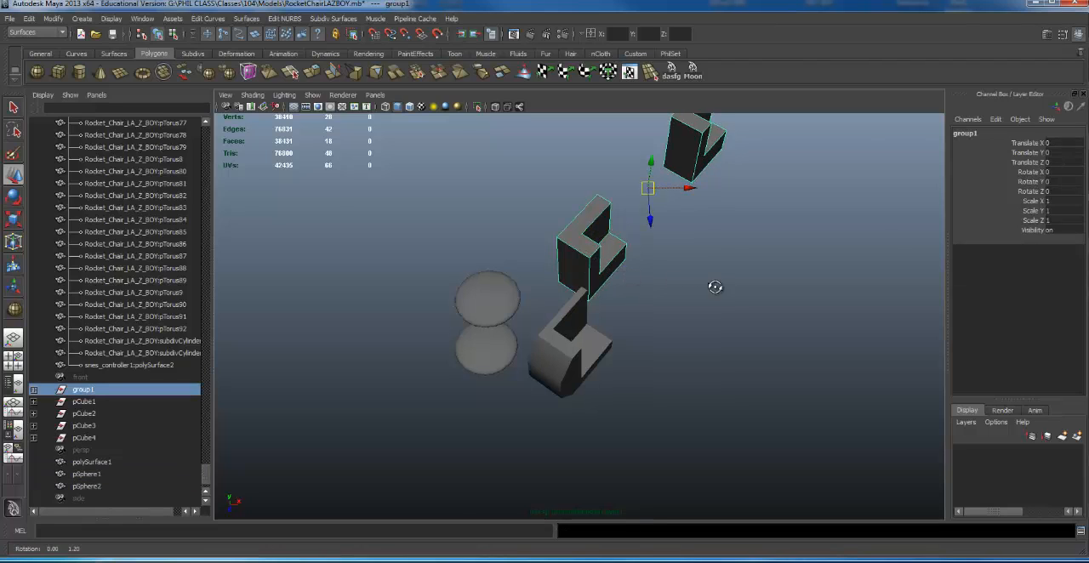
pyautogui.click(577, 241)
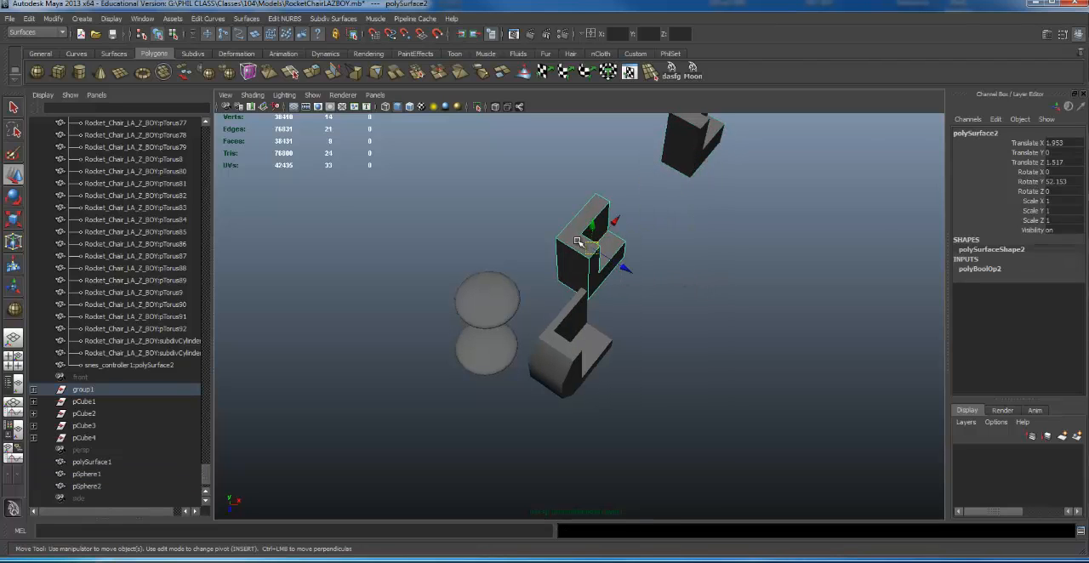
pyautogui.keyDown('shift'); pyautogui.moveTo(440, 214); pyautogui.dragTo(624, 397); pyautogui.keyUp('shift')
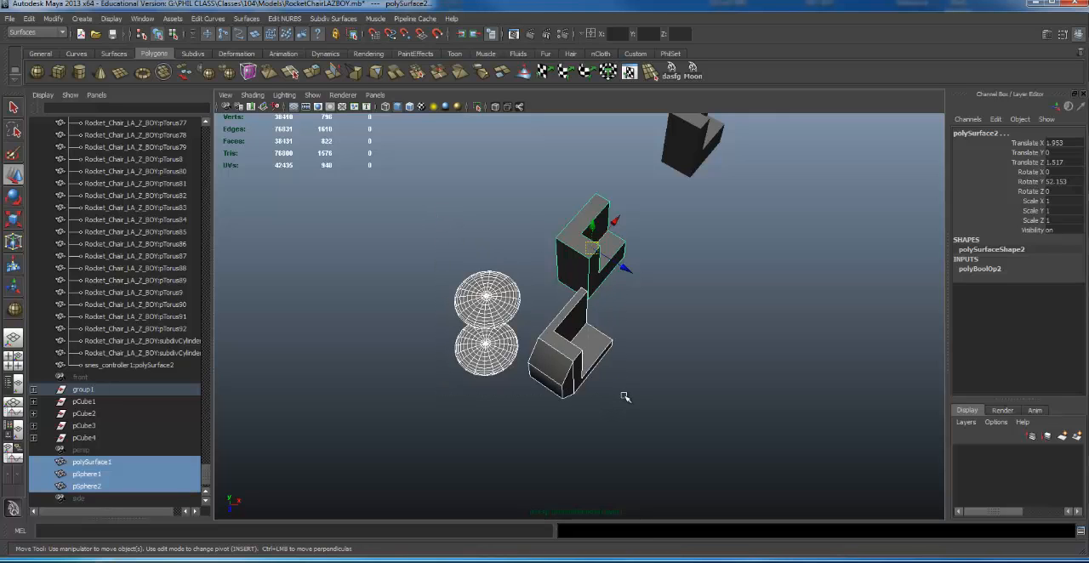
pyautogui.hotkey('ctrl', 'g')
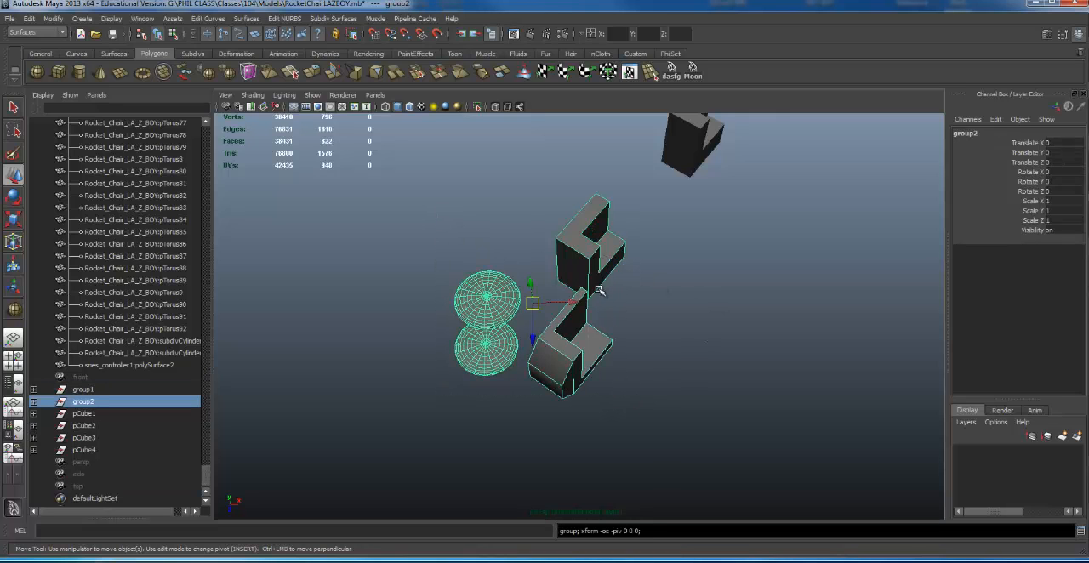
# - Move the new four-piece group along X to about Translate X 6.09
pyautogui.moveTo(575, 303); pyautogui.dragTo(774, 185)
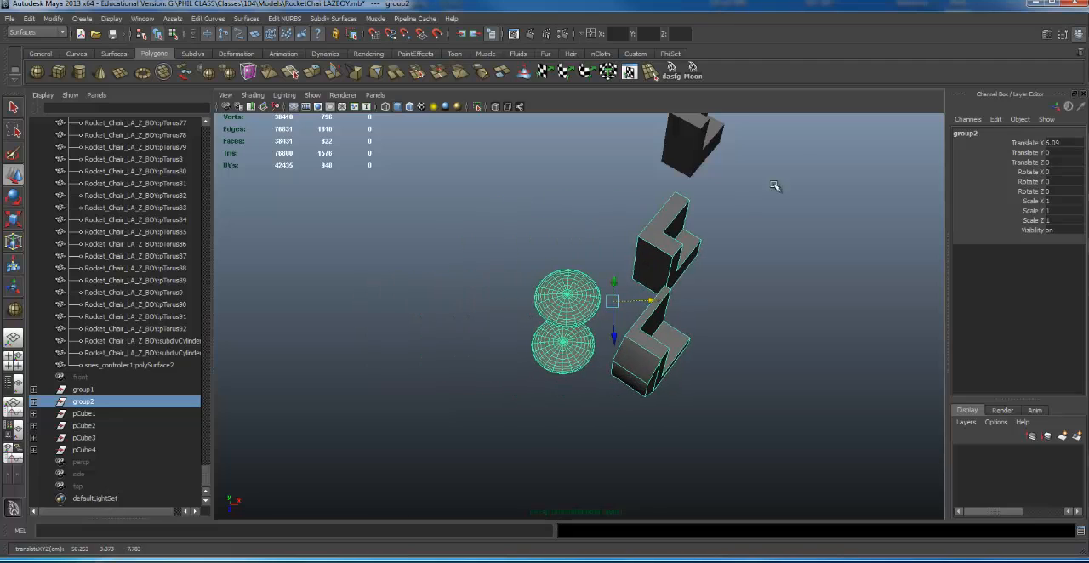
pyautogui.scroll(-3, 753, 166)
pyautogui.keyDown('alt'); pyautogui.moveTo(753, 167); pyautogui.dragTo(721, 186, button='middle'); pyautogui.keyUp('alt')
# - Select the original L-shaped piece and the duplicate's parent group1 in turn to check what group1 still contains
pyautogui.click(613, 269)
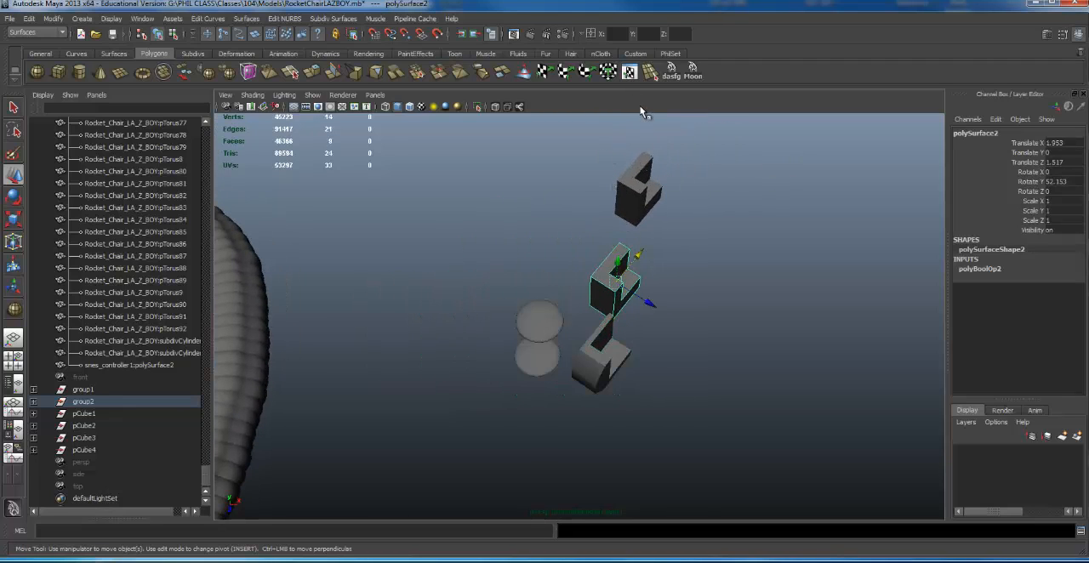
pyautogui.click(638, 209)
pyautogui.press('Up')
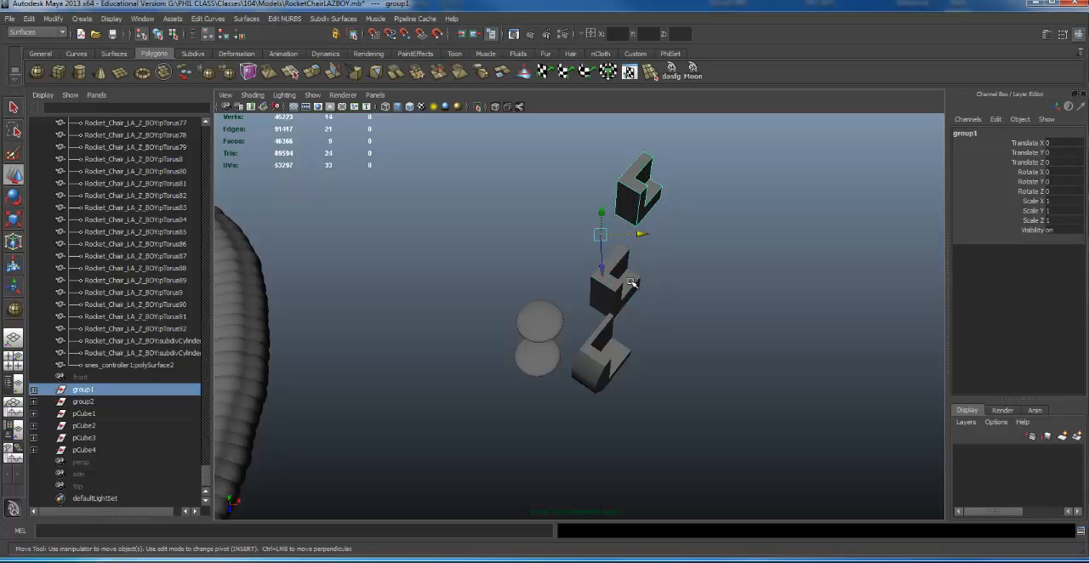
# - Select group2 and rotate it to about Rotate Y -57.09 and Rotate X -2.608
pyautogui.press('Right')
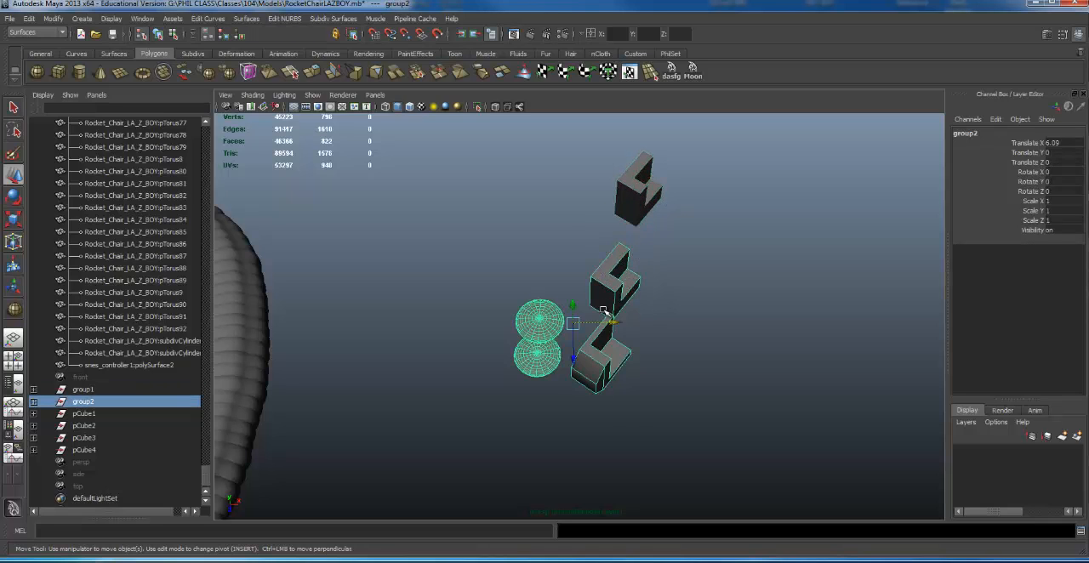
pyautogui.press('e')
pyautogui.moveTo(612, 362); pyautogui.dragTo(630, 300)
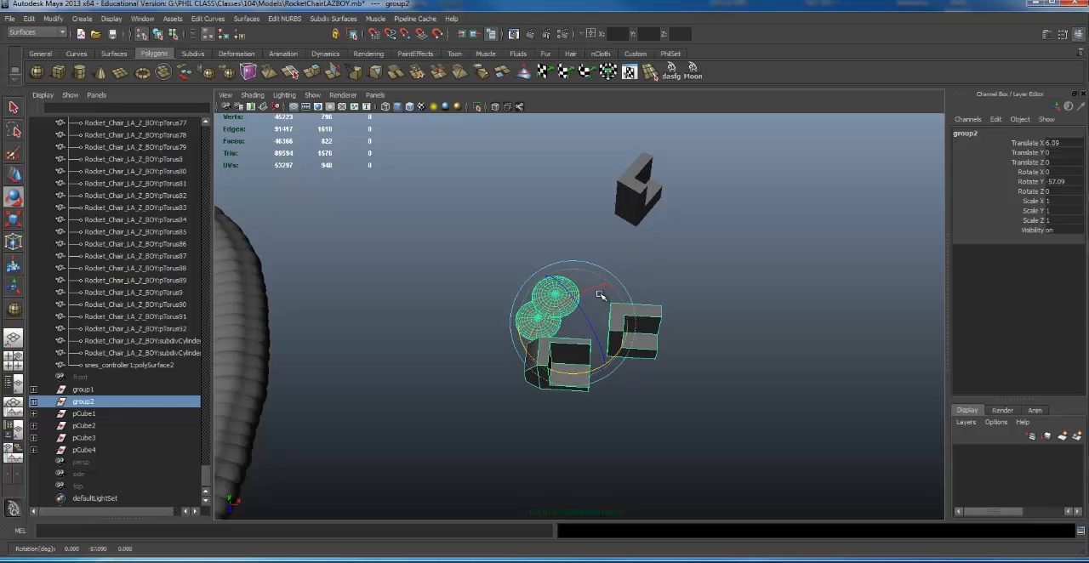
pyautogui.moveTo(600, 294); pyautogui.dragTo(633, 361)
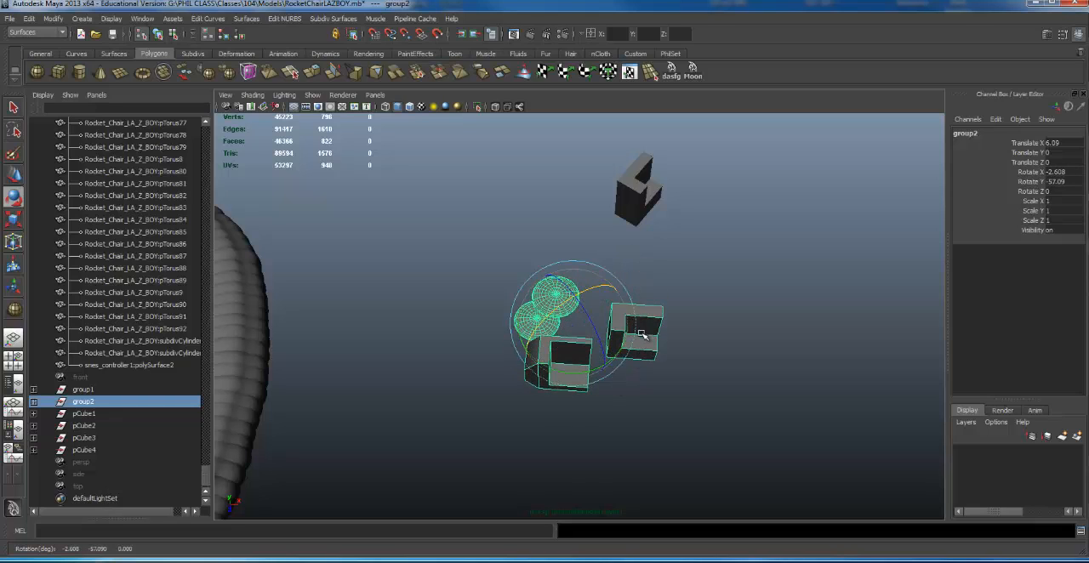
# - Select the original and duplicated L-shaped pieces individually to check which group each belongs to
pyautogui.click(688, 309)
pyautogui.click(642, 317)
pyautogui.click(640, 202)
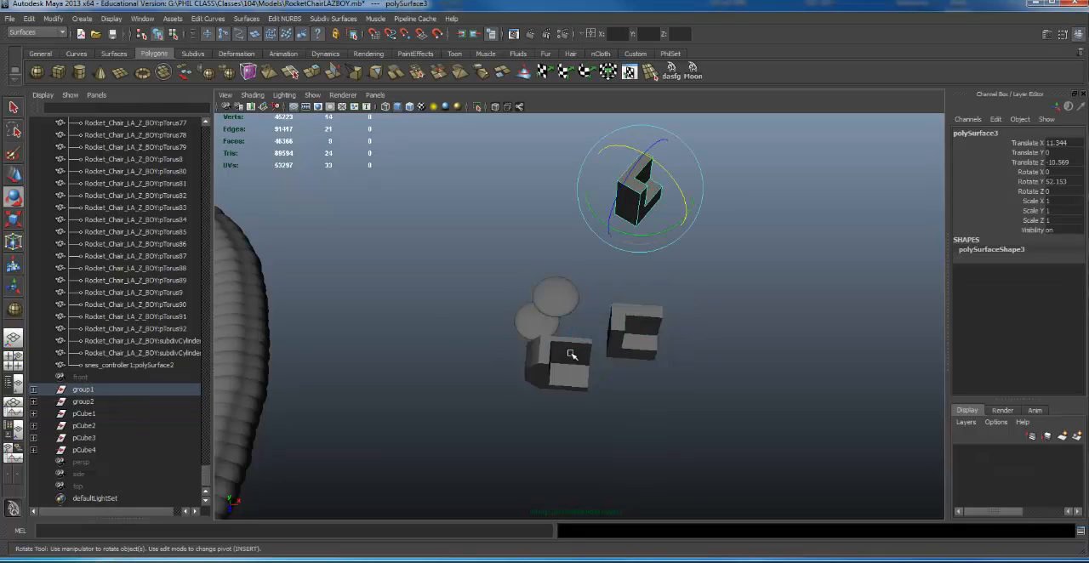
pyautogui.click(650, 322)
pyautogui.hotkey('ctrl', 'z')
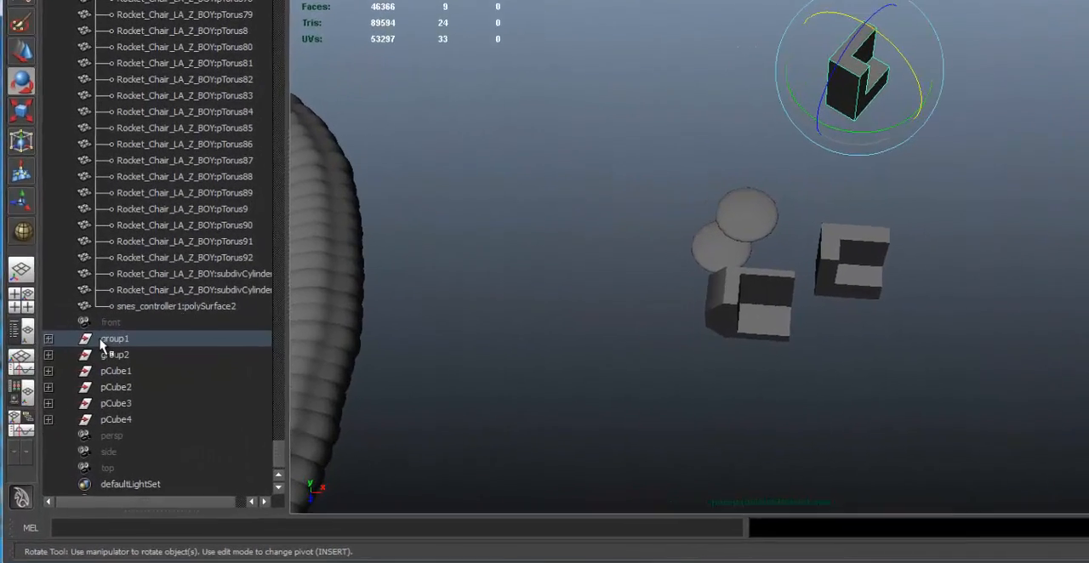
# - Expand group1 in the Outliner and alternate between the group and polySurface3 to compare their pivots
pyautogui.click(60, 371)
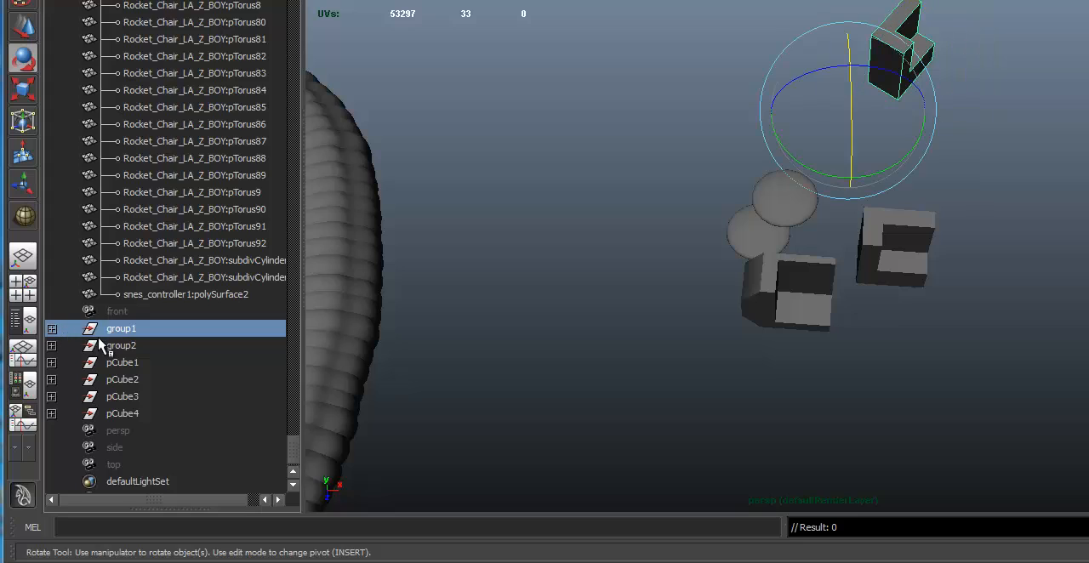
pyautogui.click(51, 329)
pyautogui.click(142, 347)
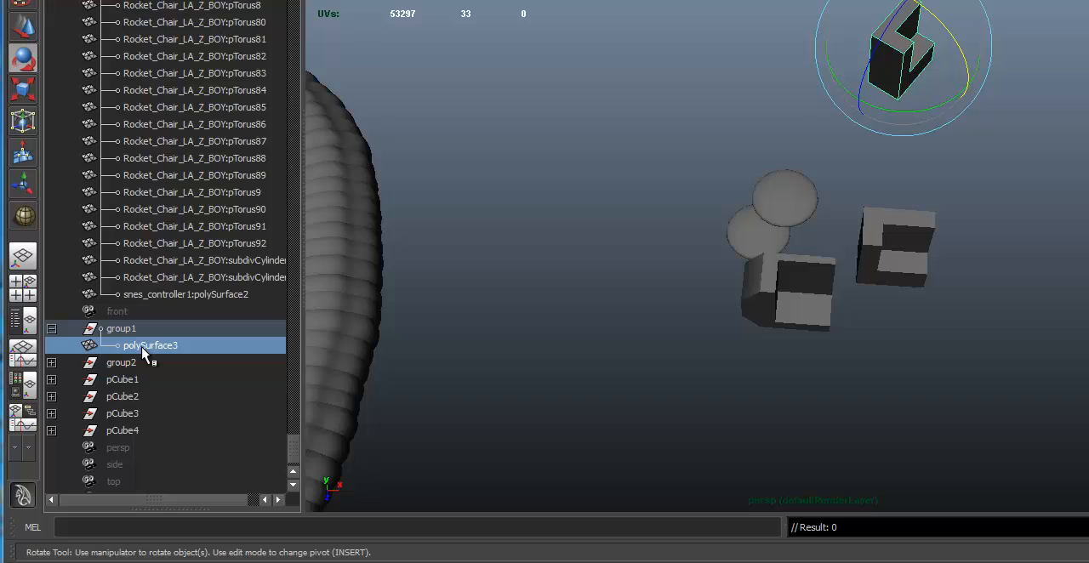
pyautogui.click(135, 330)
pyautogui.click(141, 347)
pyautogui.press('Up')
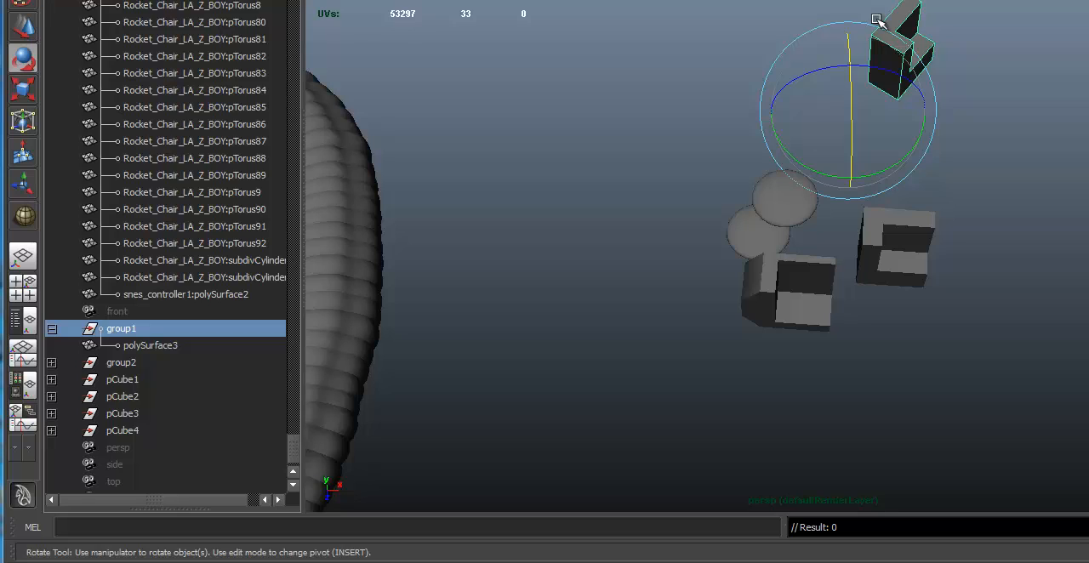
# - Select the duplicated and lower L-shaped pieces in turn to compare their parent groups in the Outliner
pyautogui.click(1057, 71)
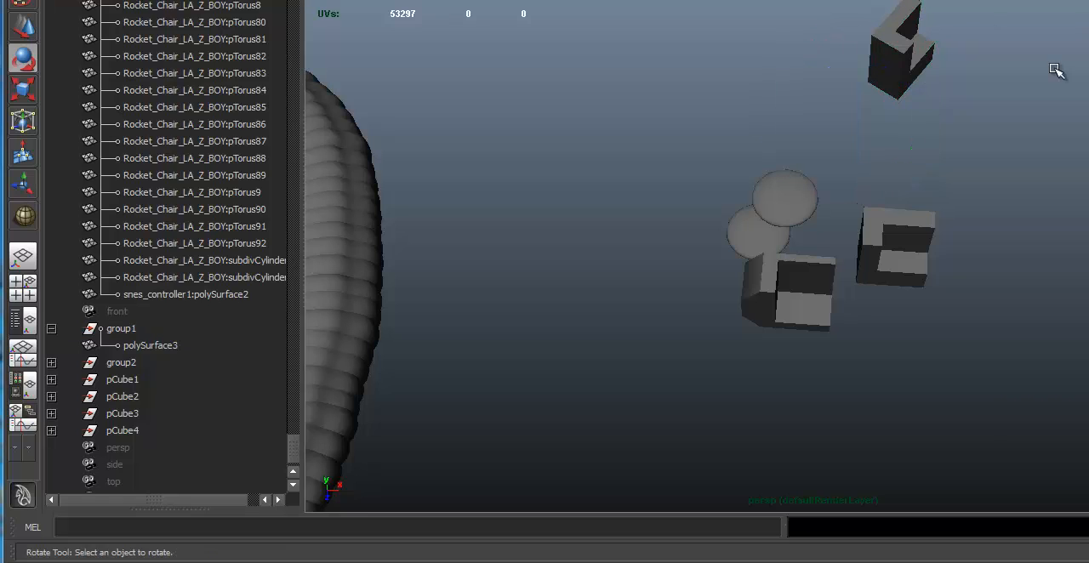
pyautogui.click(928, 51)
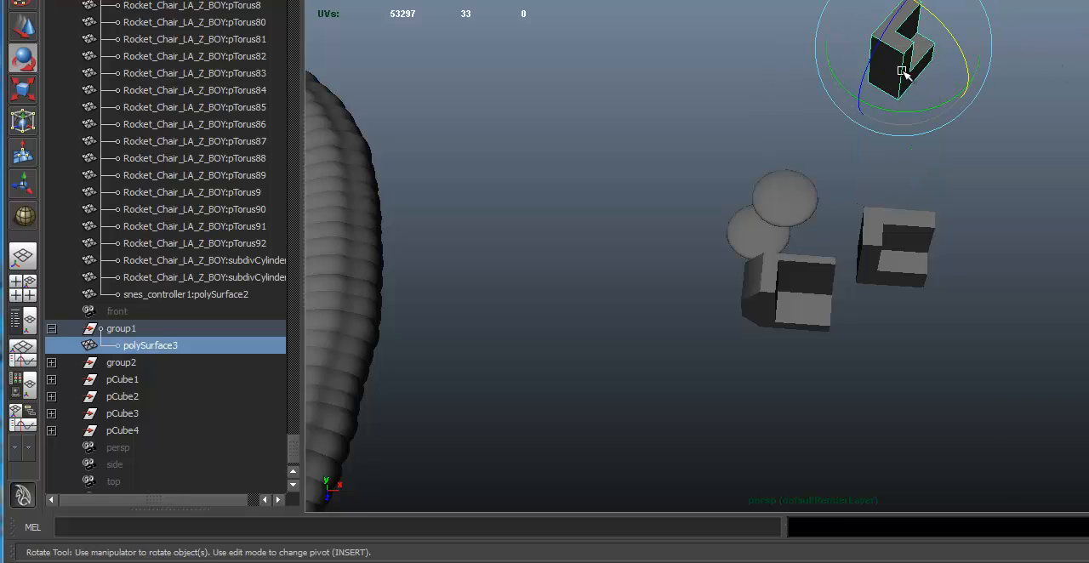
pyautogui.moveTo(172, 347); pyautogui.dragTo(182, 375, button='middle')
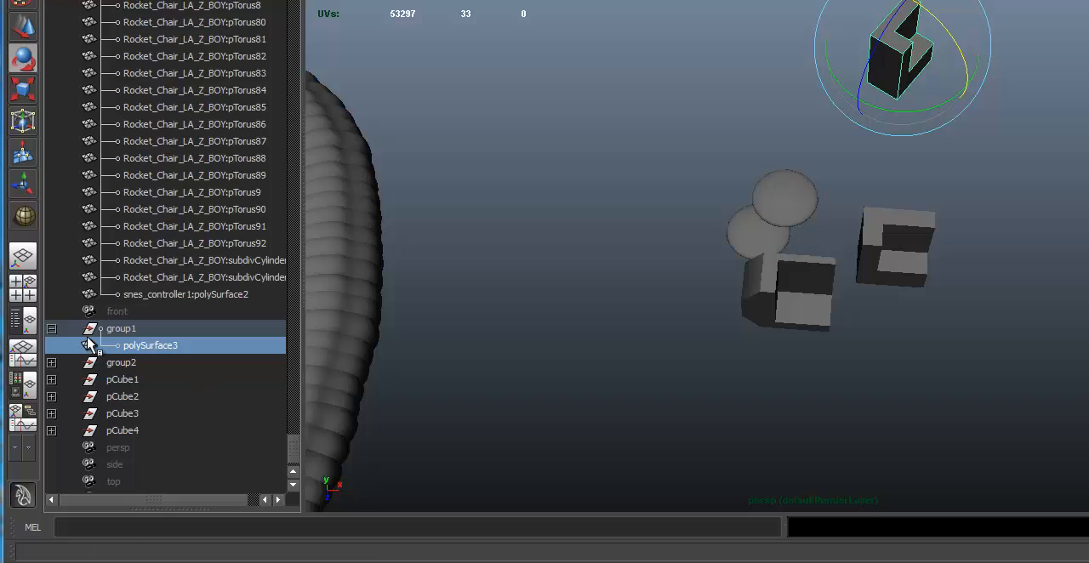
pyautogui.hotkey('ctrl', 'shift', 'g')
pyautogui.click(787, 285)
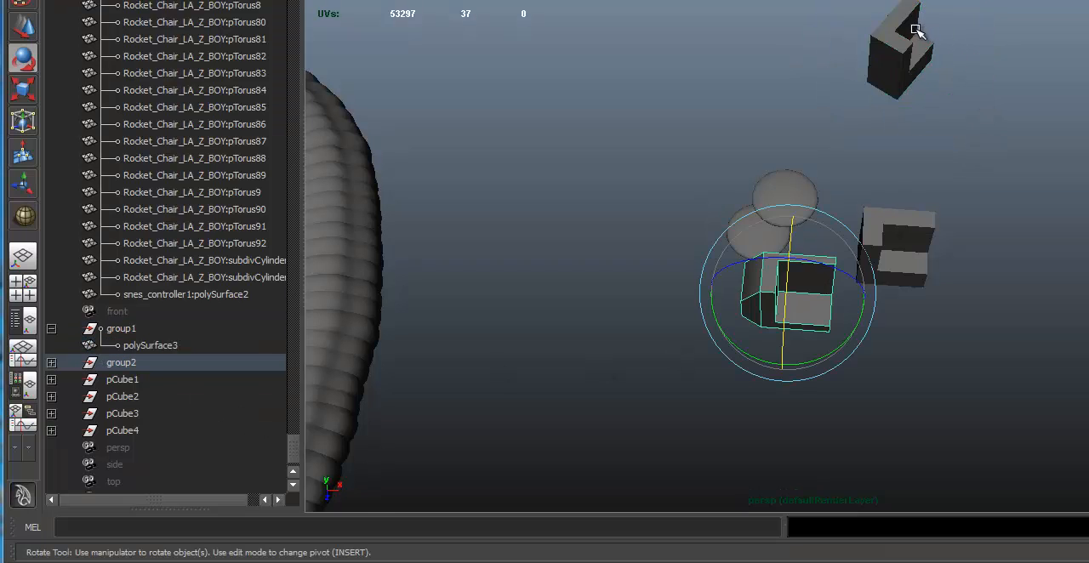
# - Select the duplicated L-shaped piece inside group1 with the Move tool and try to ungroup it
pyautogui.click(902, 60)
pyautogui.press('w')
pyautogui.keyDown('alt'); pyautogui.moveTo(880, 156); pyautogui.dragTo(871, 159); pyautogui.keyUp('alt')
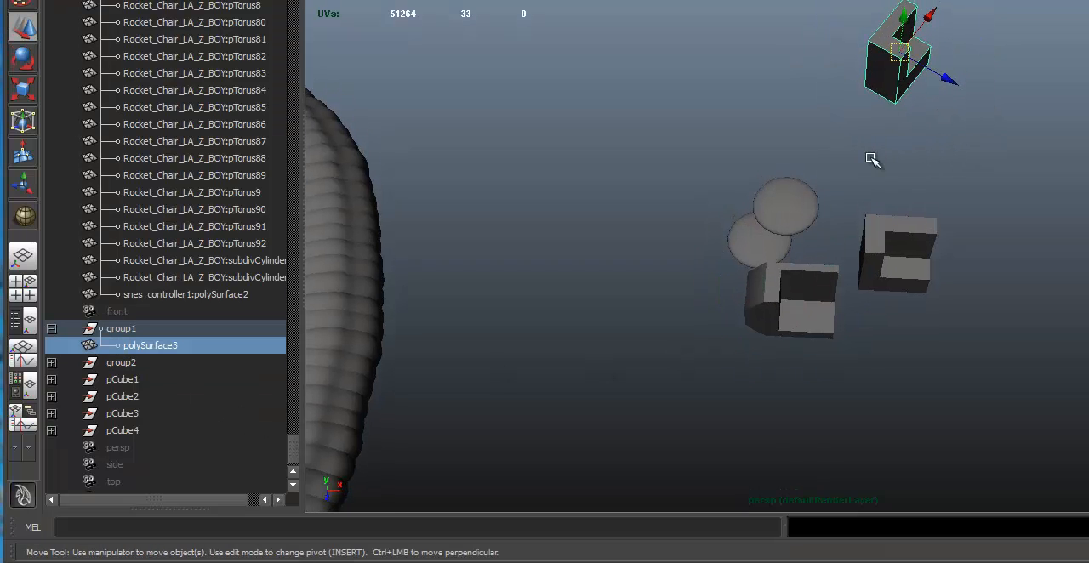
pyautogui.press('g')
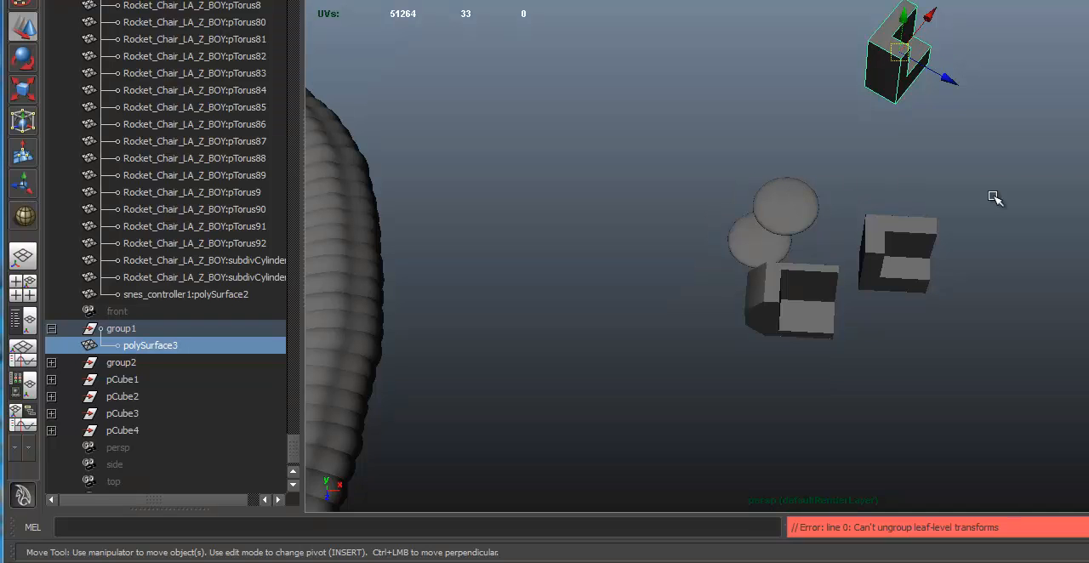
# - Select pieces of each group and go up to their parent groups, ending on group1, to compare the pivots
pyautogui.keyDown('alt'); pyautogui.moveTo(912, 265); pyautogui.dragTo(900, 94, button='right'); pyautogui.keyUp('alt')
pyautogui.click(800, 197)
pyautogui.press('Up')
pyautogui.click(894, 88)
pyautogui.press('Up')
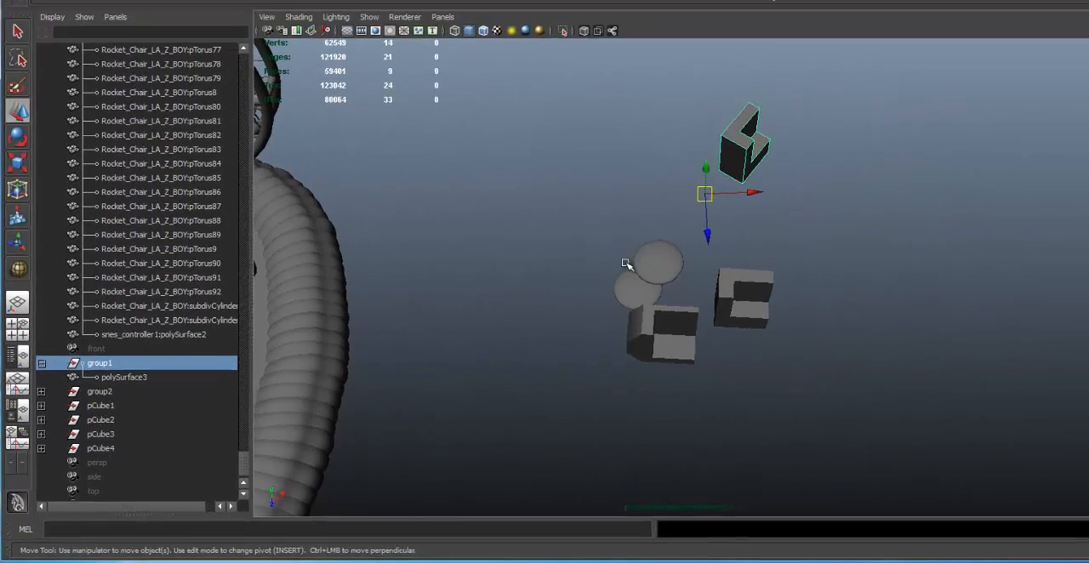
# - Ungroup group1 and group2 together
pyautogui.click(770, 217)
pyautogui.moveTo(785, 402); pyautogui.dragTo(533, 189)
pyautogui.keyDown('alt'); pyautogui.moveTo(649, 331); pyautogui.dragTo(637, 350, button='middle'); pyautogui.keyUp('alt')
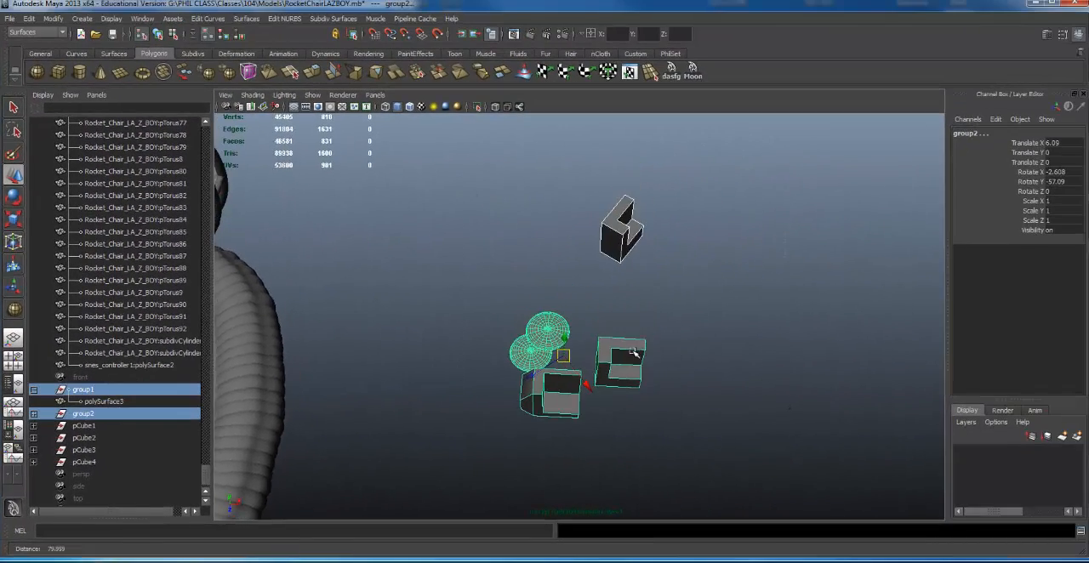
pyautogui.hotkey('ctrl', 'shift', 'g')
pyautogui.click(713, 342)
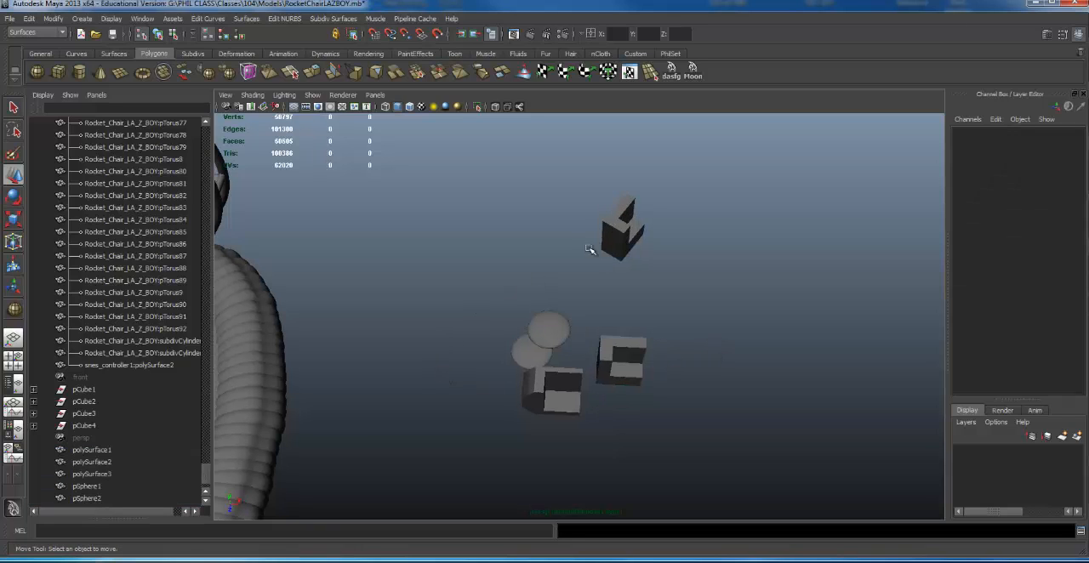
# - Select the duplicated L-shaped piece again to check its pivot and its place in the Outliner
pyautogui.click(624, 233)
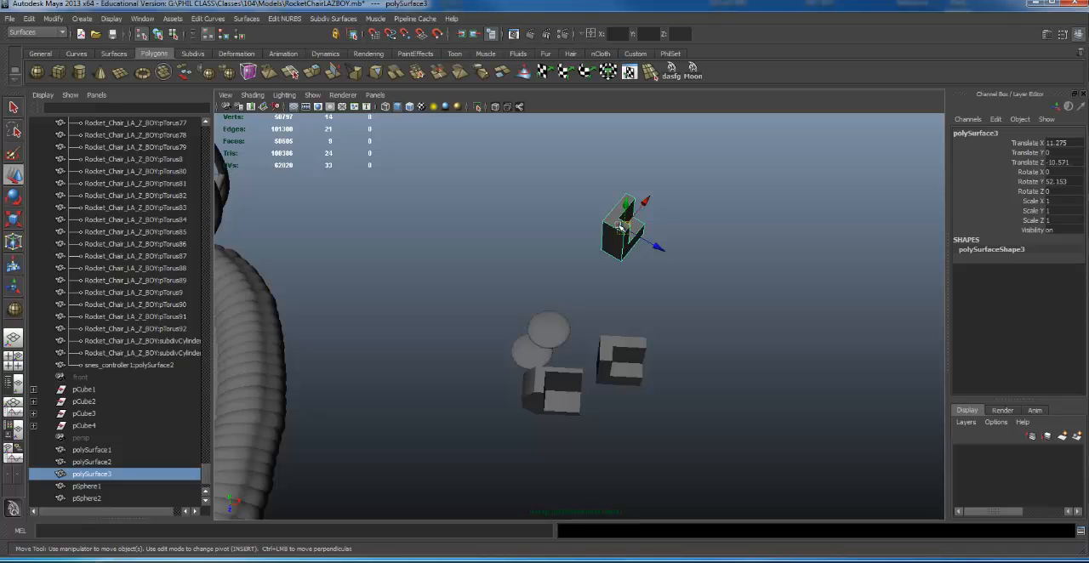
pyautogui.click(689, 187)
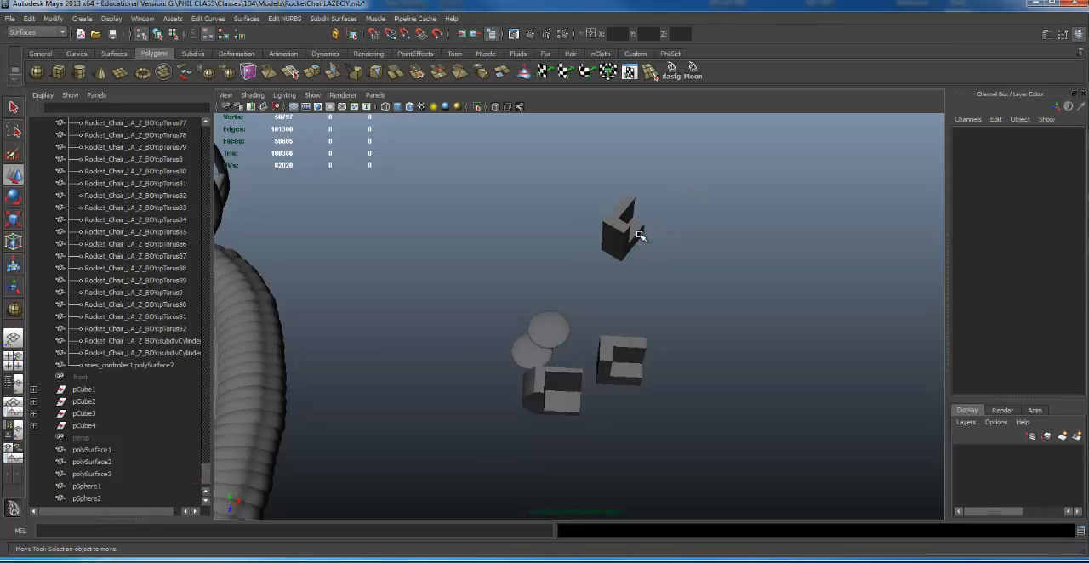
pyautogui.click(639, 234)
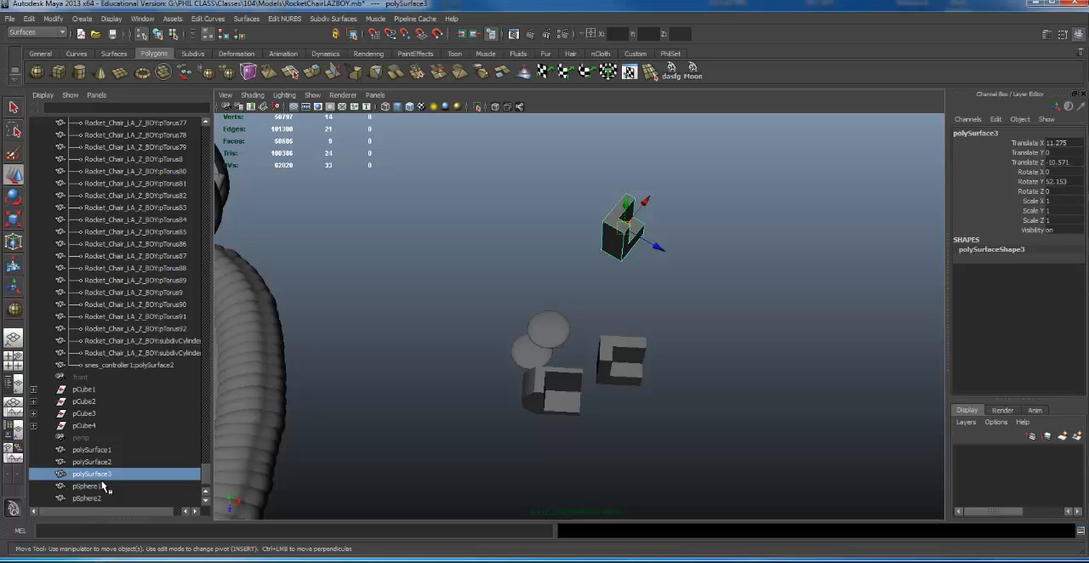
pyautogui.keyDown('alt'); pyautogui.moveTo(570, 255); pyautogui.dragTo(670, 309); pyautogui.keyUp('alt')
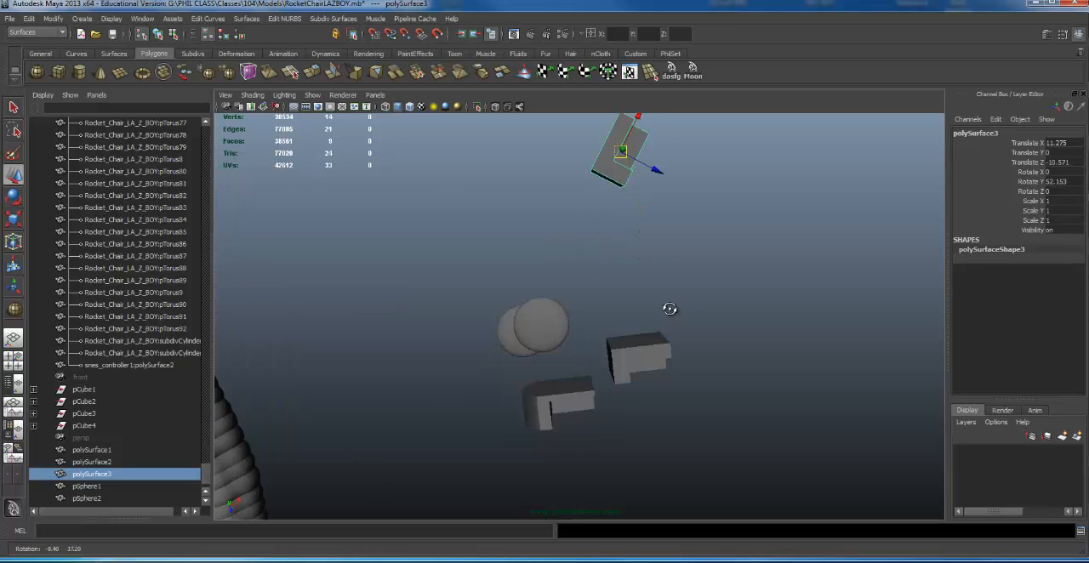
pyautogui.keyDown('alt'); pyautogui.moveTo(670, 309); pyautogui.dragTo(395, 322, button='right'); pyautogui.keyUp('alt')
pyautogui.click(633, 309)
pyautogui.moveTo(587, 321)
pyautogui.keyDown('alt'); pyautogui.mouseDown()
pyautogui.moveTo(574, 322)
pyautogui.moveTo(596, 326)
pyautogui.mouseUp(); pyautogui.keyUp('alt')
# - Undo the ungrouping of group1 and group2 as well as the rotation of group2
pyautogui.hotkey('ctrl', 'z')
pyautogui.hotkey('ctrl', 'z')
pyautogui.hotkey('ctrl', 'z')
pyautogui.hotkey('ctrl', 'z')
pyautogui.hotkey('ctrl', 'z')
pyautogui.hotkey('ctrl', 'z')
pyautogui.hotkey('ctrl', 'z')
pyautogui.hotkey('ctrl', 'z')
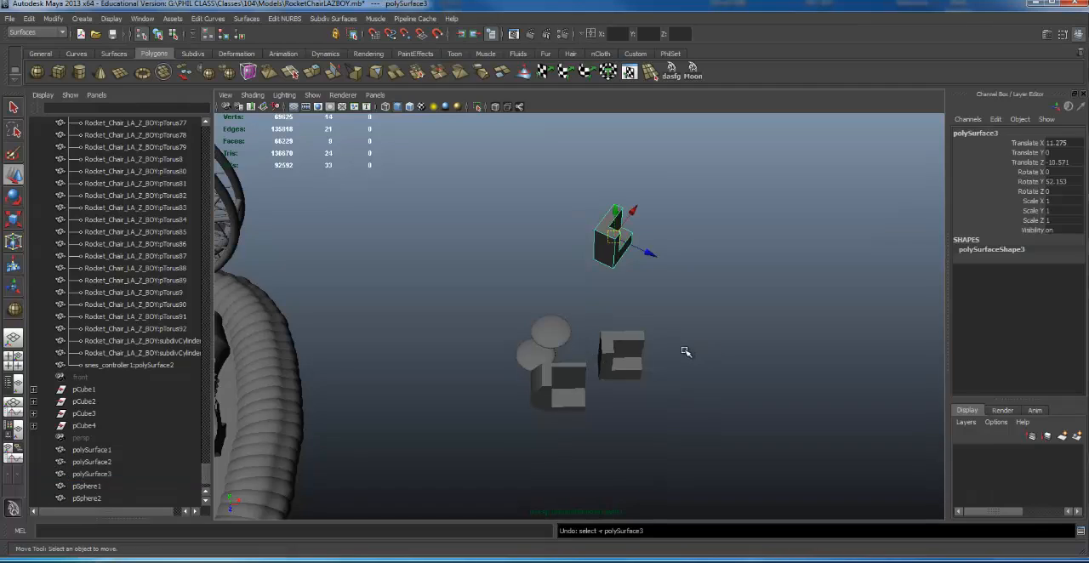
pyautogui.hotkey('ctrl', 'z')
pyautogui.hotkey('ctrl', 'z')
pyautogui.hotkey('ctrl', 'z')
pyautogui.hotkey('ctrl', 'z')
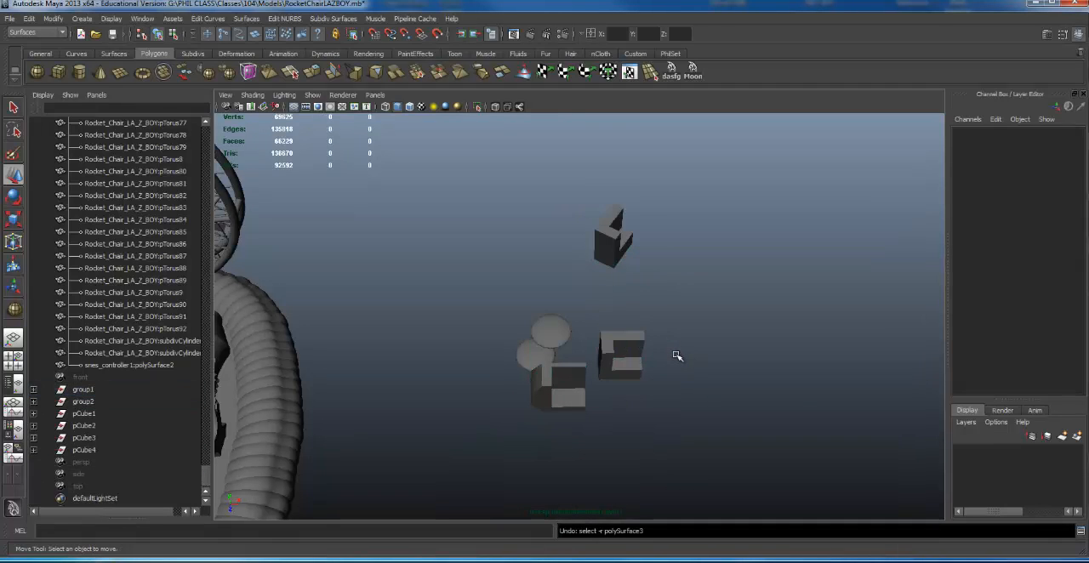
pyautogui.hotkey('ctrl', 'z')
pyautogui.hotkey('ctrl', 'z')
pyautogui.hotkey('ctrl', 'z')
pyautogui.hotkey('ctrl', 'z')
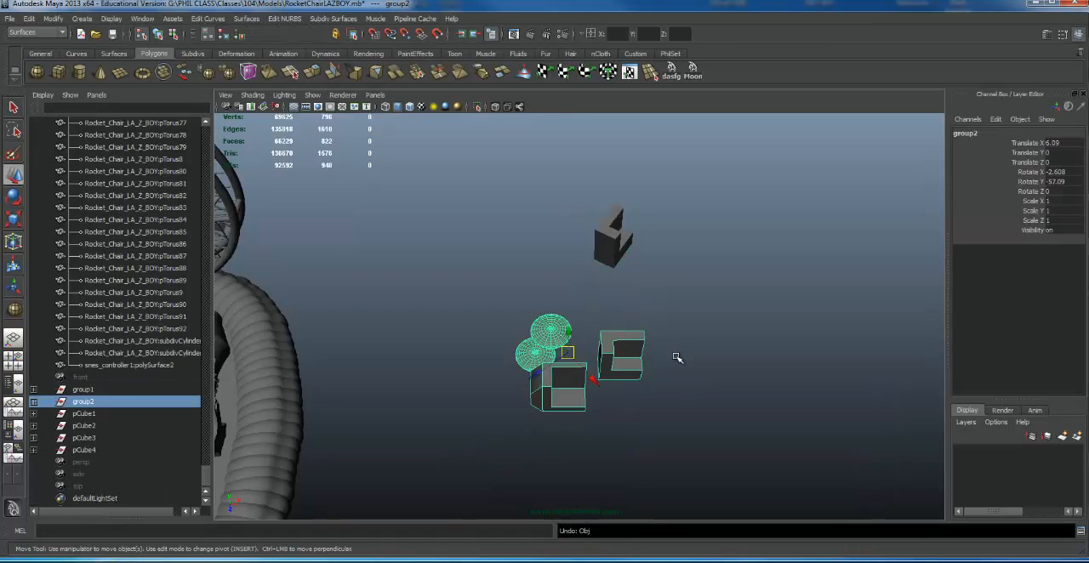
pyautogui.hotkey('ctrl', 'z')
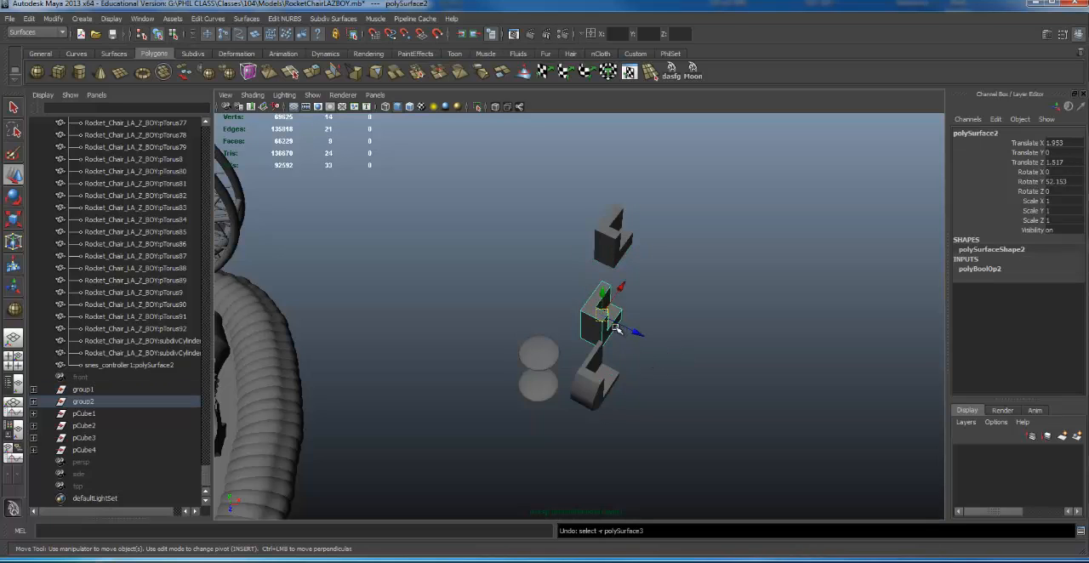
# - Select the lower L-shaped piece and go up to its parent group2 to compare their pivot orientations
pyautogui.keyDown('alt'); pyautogui.moveTo(602, 361); pyautogui.dragTo(820, 369, button='right'); pyautogui.keyUp('alt')
pyautogui.keyDown('alt'); pyautogui.moveTo(819, 369); pyautogui.dragTo(824, 382); pyautogui.keyUp('alt')
pyautogui.keyDown('alt'); pyautogui.moveTo(824, 383); pyautogui.dragTo(842, 351, button='middle'); pyautogui.keyUp('alt')
pyautogui.keyDown('alt'); pyautogui.moveTo(842, 352); pyautogui.dragTo(823, 358); pyautogui.keyUp('alt')
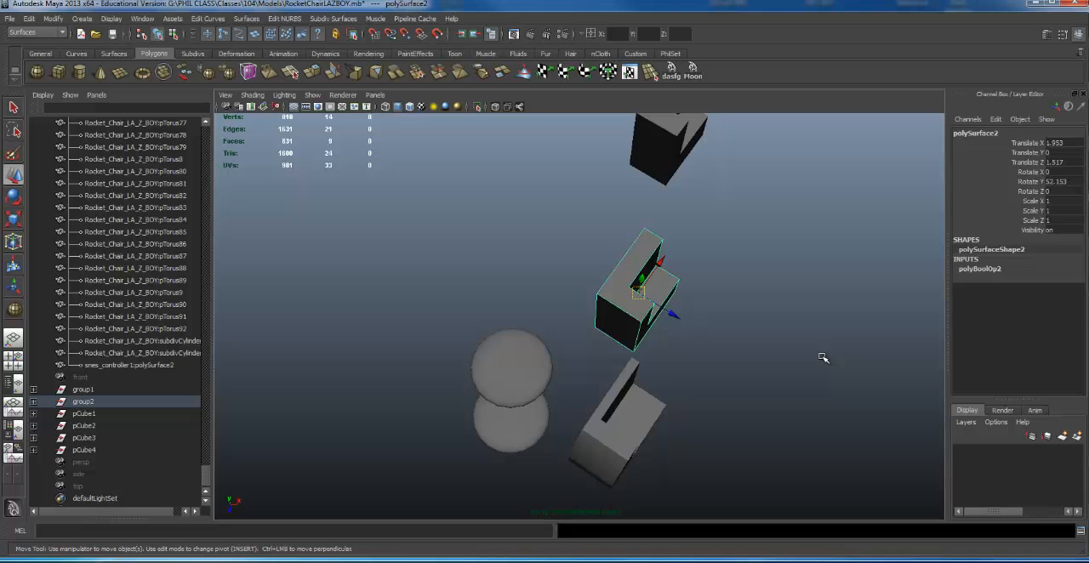
pyautogui.click(614, 401)
pyautogui.hotkey('ctrl', 'z')
pyautogui.click(630, 400)
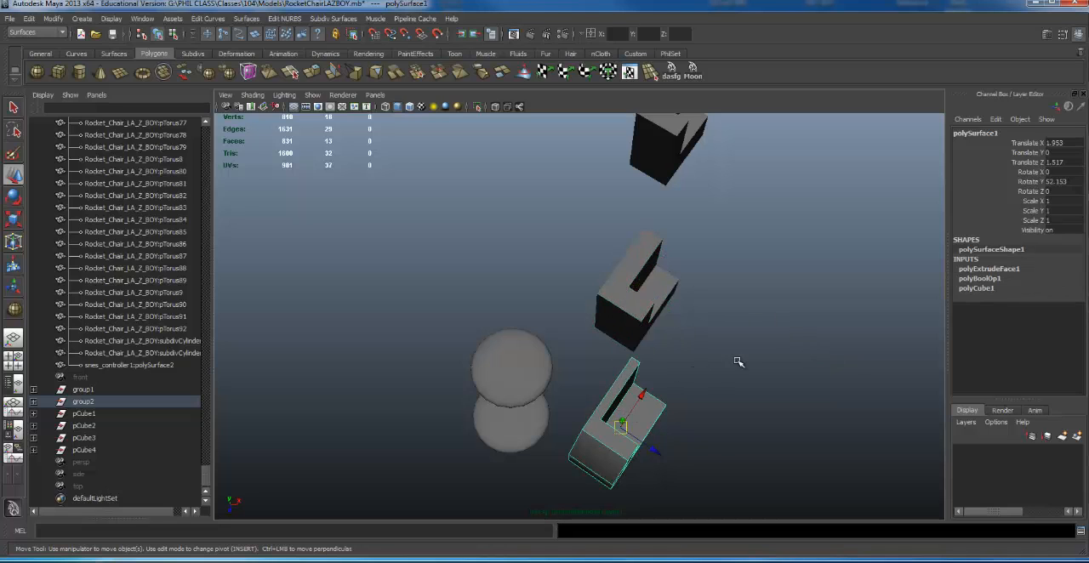
pyautogui.keyDown('alt'); pyautogui.moveTo(646, 400); pyautogui.dragTo(549, 332); pyautogui.keyUp('alt')
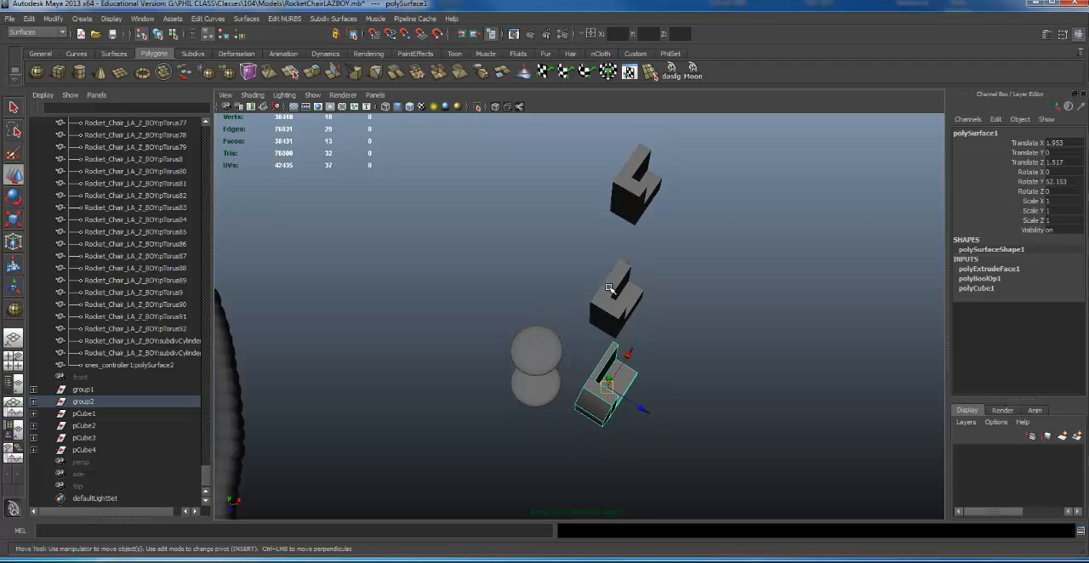
pyautogui.press('Up')
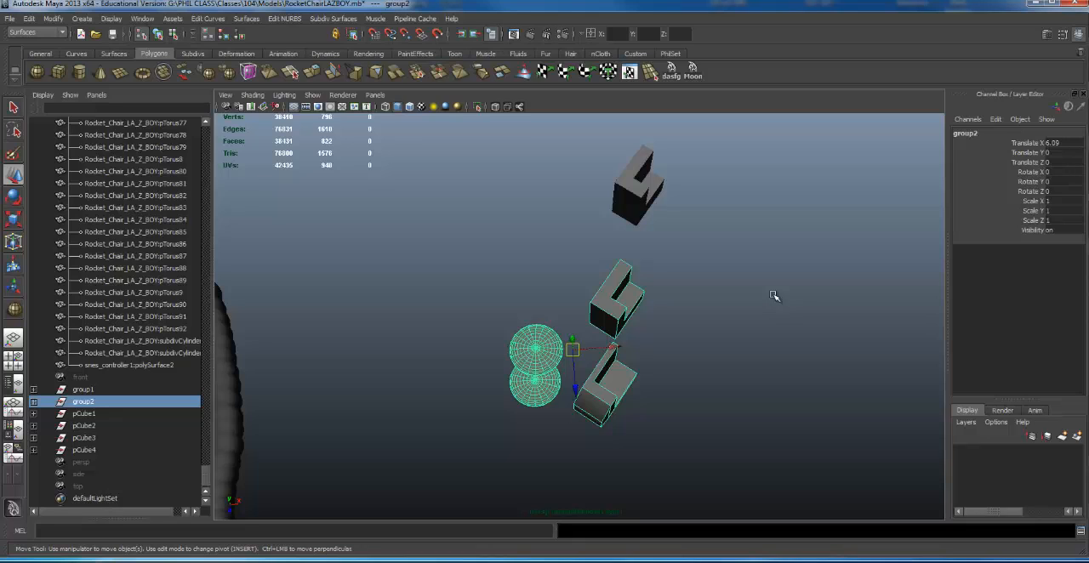
# - Ungroup group2, which holds the two spheres and the middle and lower L-shaped pieces
pyautogui.keyDown('alt'); pyautogui.moveTo(770, 366); pyautogui.dragTo(765, 305, button='right'); pyautogui.keyUp('alt')
pyautogui.keyDown('alt'); pyautogui.moveTo(765, 305); pyautogui.dragTo(734, 301); pyautogui.keyUp('alt')
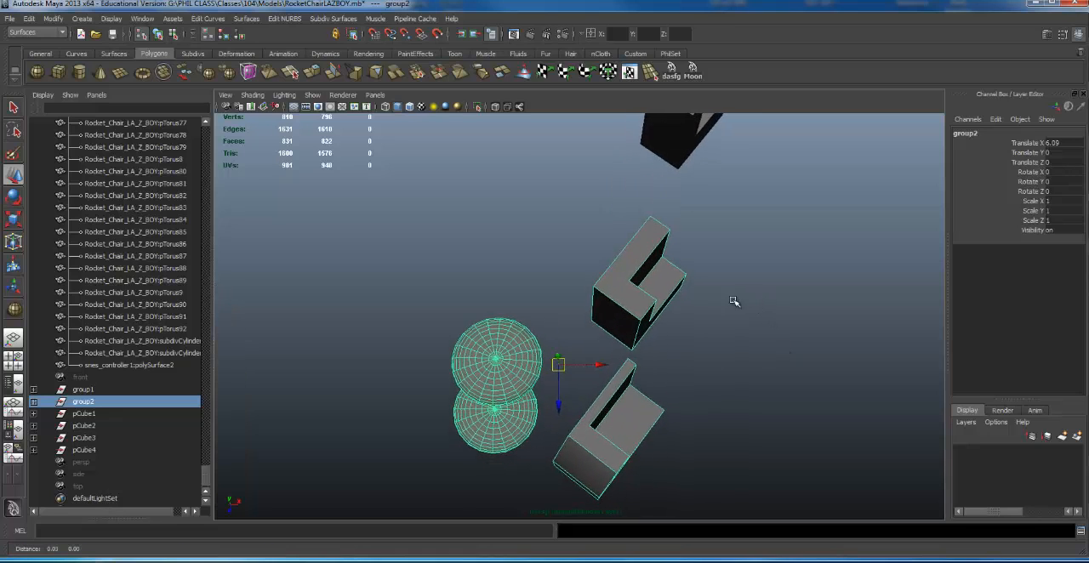
pyautogui.keyDown('alt'); pyautogui.moveTo(751, 311); pyautogui.dragTo(628, 314, button='right'); pyautogui.keyUp('alt')
pyautogui.click(627, 311)
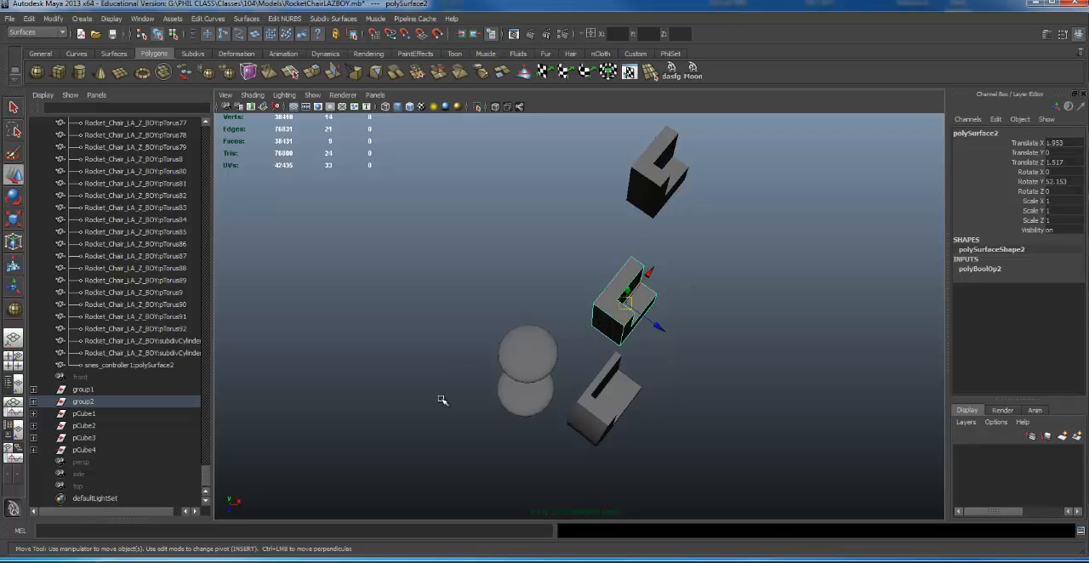
pyautogui.click(556, 378)
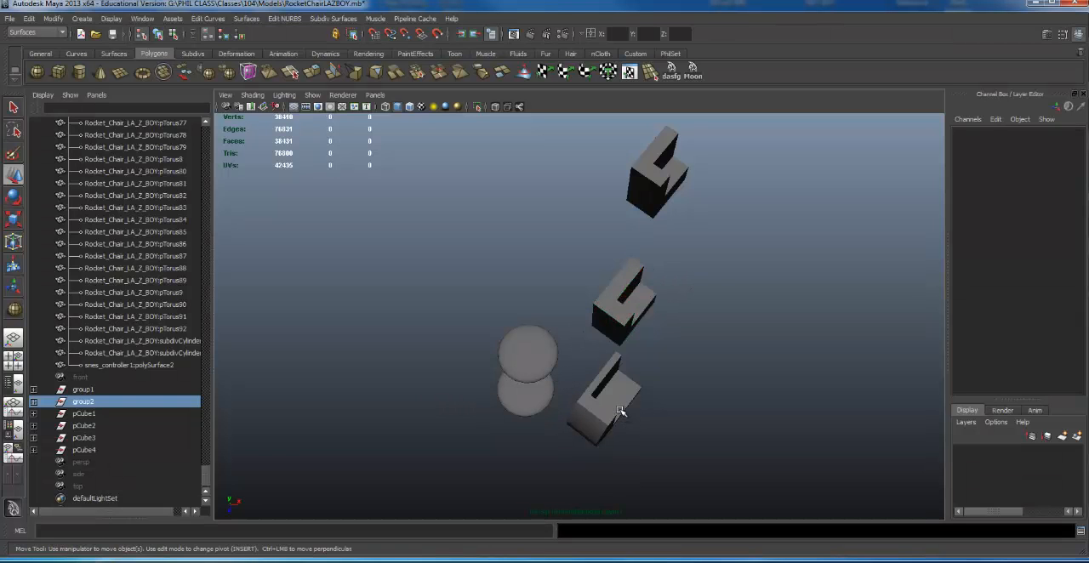
pyautogui.press('g')
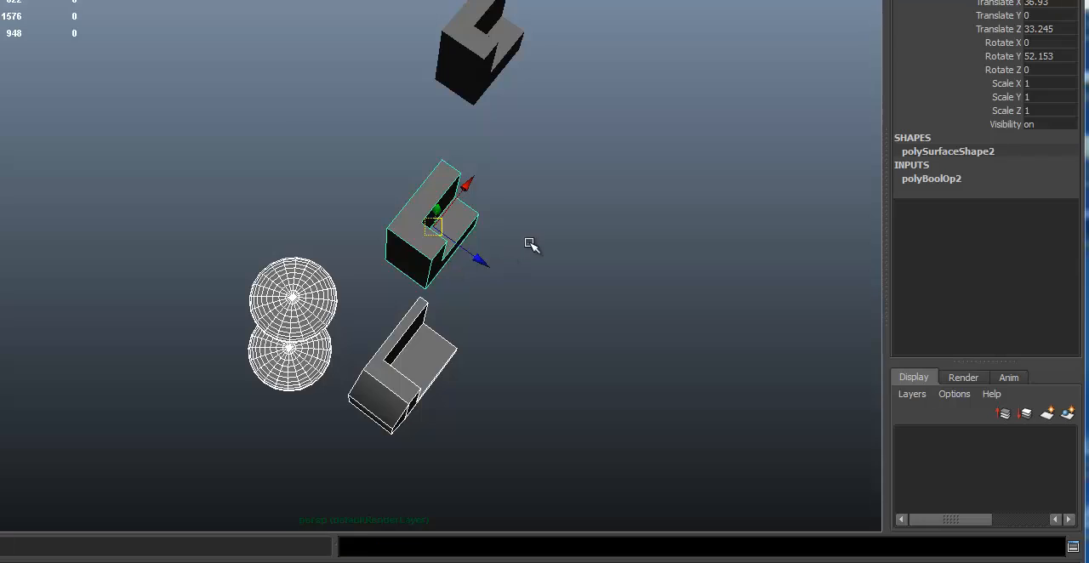
# - Set Rotate Y of the middle L-shaped piece to 0
pyautogui.click(529, 243)
pyautogui.click(451, 234)
pyautogui.keyDown('alt'); pyautogui.moveTo(548, 203); pyautogui.dragTo(525, 198, button='middle'); pyautogui.keyUp('alt')
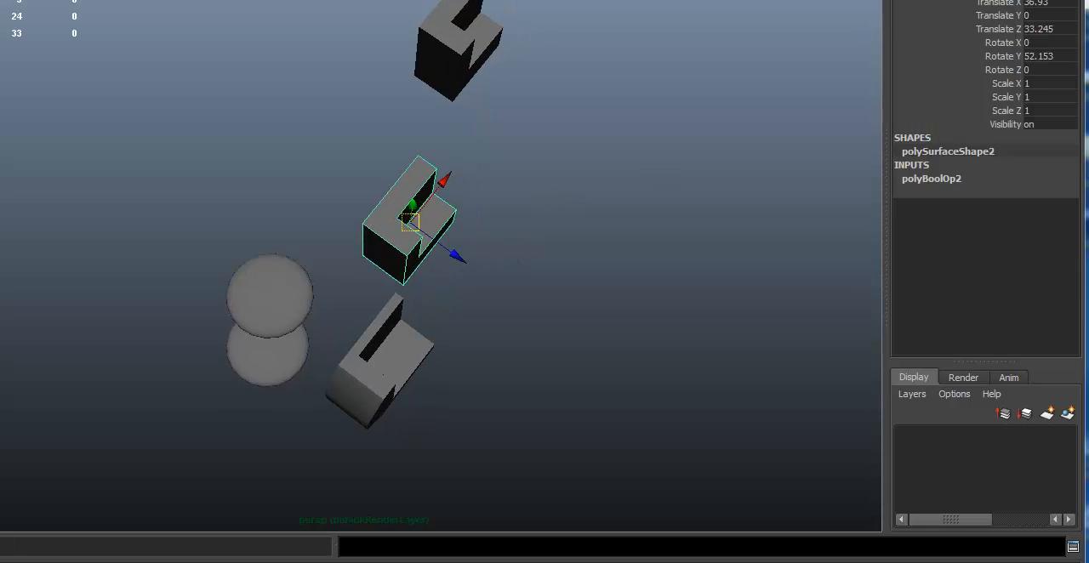
pyautogui.doubleClick(1027, 56)
pyautogui.write('0')
pyautogui.press('Return')
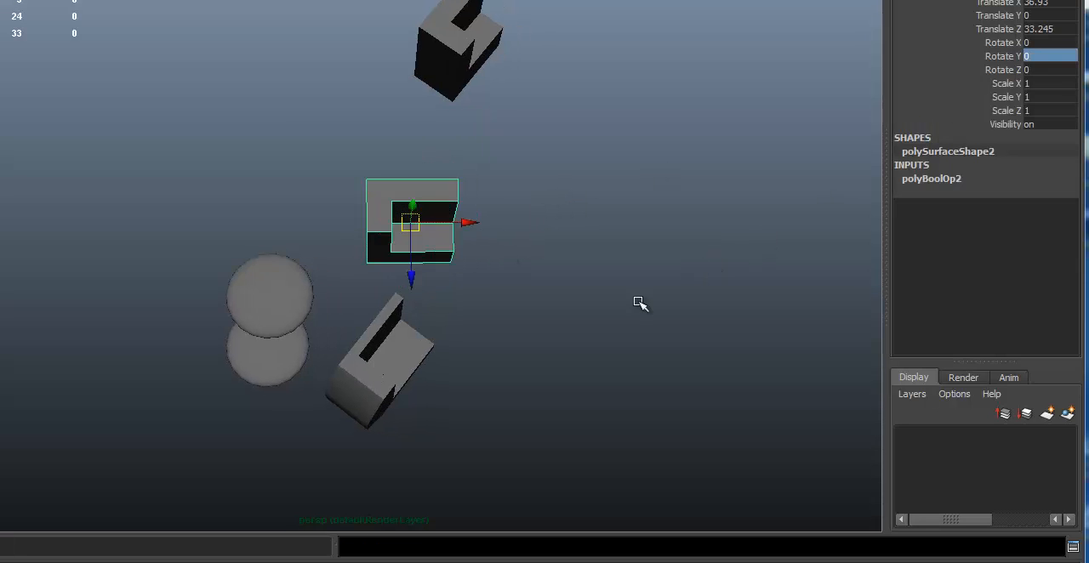
# - Set Rotate Y of the lower L-shaped piece to 90
pyautogui.click(412, 378)
pyautogui.doubleClick(1059, 56)
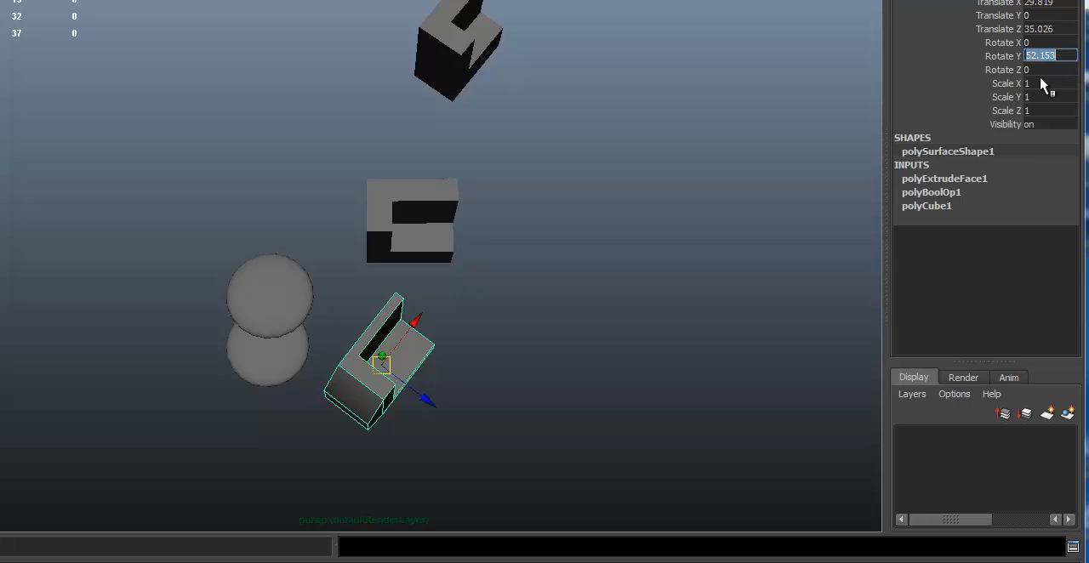
pyautogui.write('90')
pyautogui.press('Return')
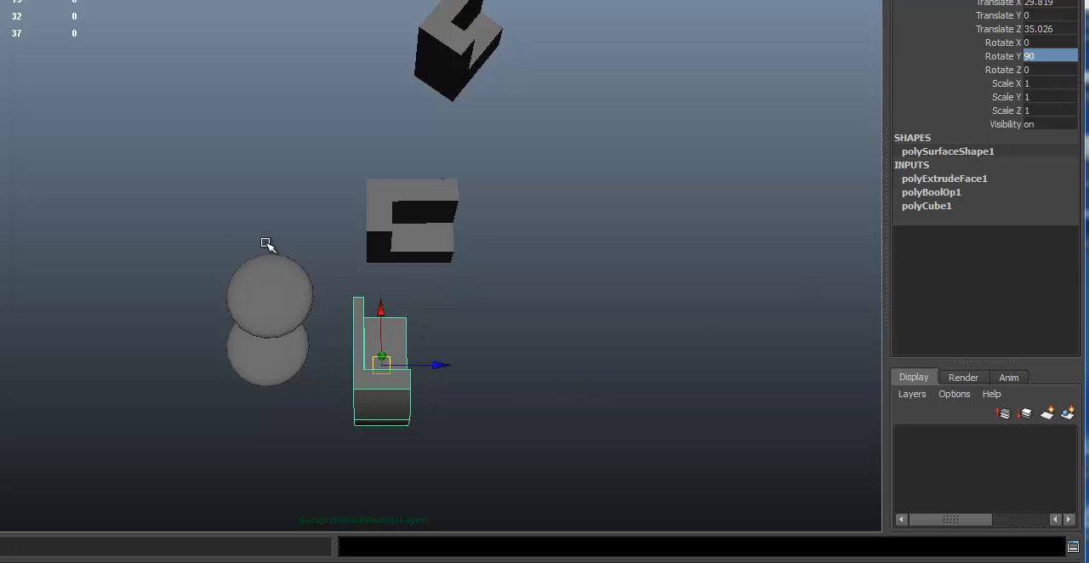
# - Group the two spheres with the middle and lower L-shaped pieces and activate the Move tool
pyautogui.moveTo(178, 205); pyautogui.dragTo(408, 423)
pyautogui.hotkey('ctrl', 'g')
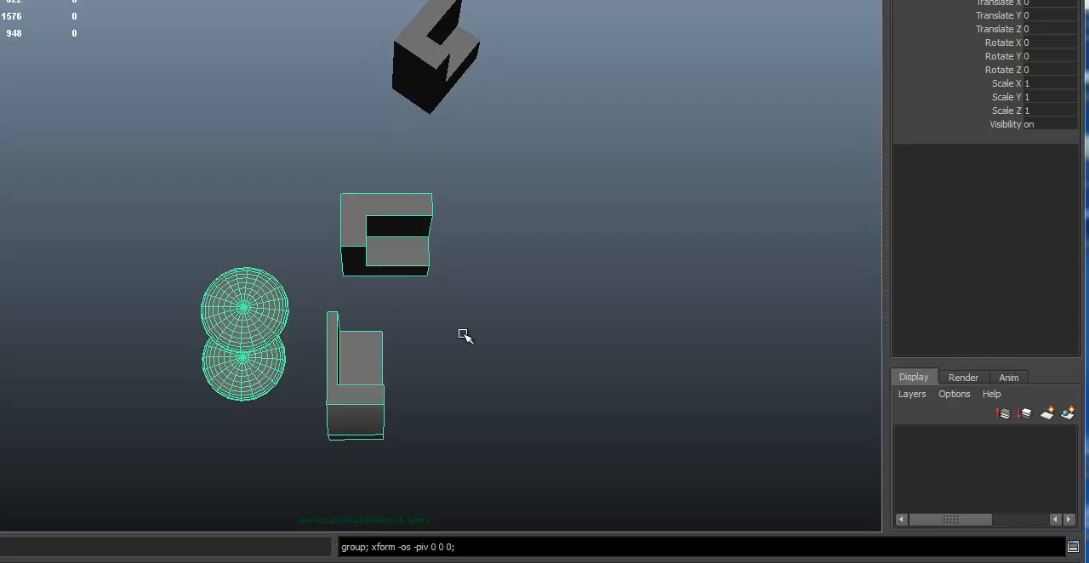
pyautogui.press('w')
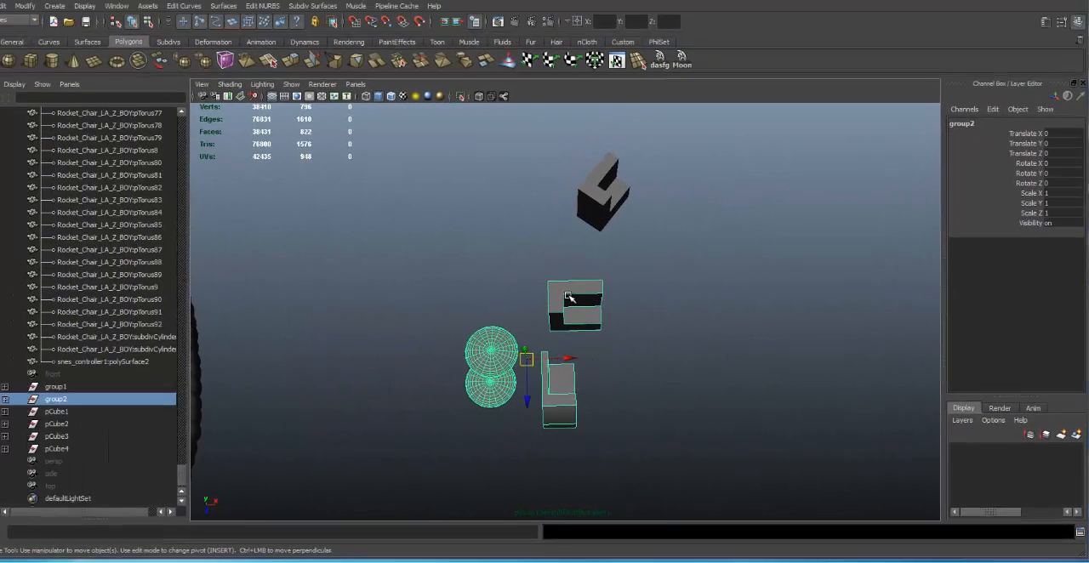
# - Select the middle L-shaped piece and compare the hierarchy, object and component selection modes, ending in object mode
pyautogui.click(570, 297)
pyautogui.keyDown('alt'); pyautogui.moveTo(493, 322); pyautogui.dragTo(593, 264, button='right'); pyautogui.keyUp('alt')
pyautogui.keyDown('alt'); pyautogui.moveTo(593, 264); pyautogui.dragTo(597, 230, button='middle'); pyautogui.keyUp('alt')
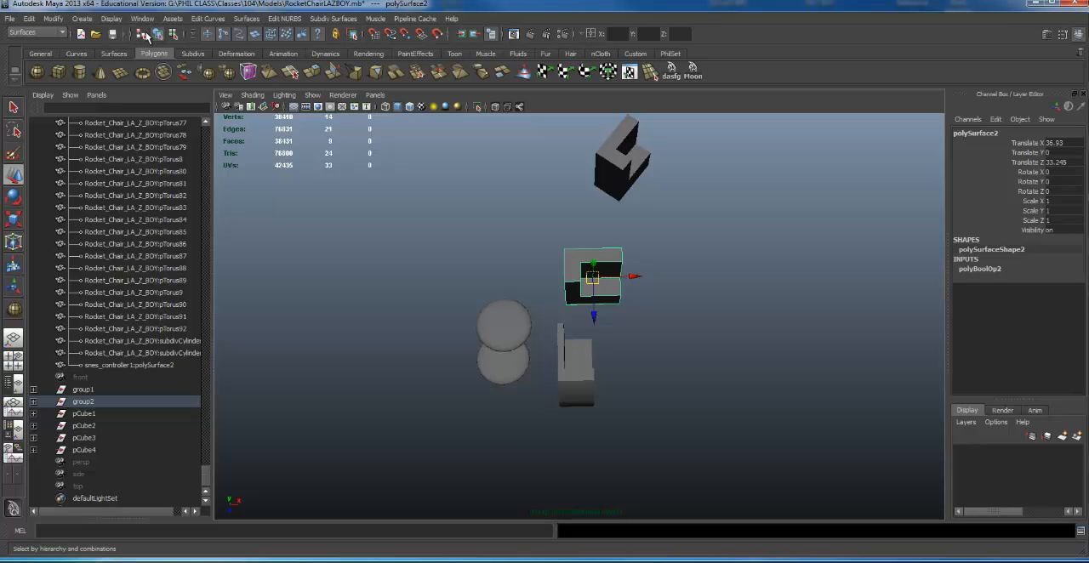
pyautogui.click(145, 36)
pyautogui.click(158, 36)
pyautogui.click(173, 36)
pyautogui.click(159, 35)
pyautogui.click(145, 35)
pyautogui.click(159, 35)
# - Move the lower L-shaped piece against the spheres and the middle one above it, to about Translate X 32.45 and Z 35.28
pyautogui.click(577, 340)
pyautogui.moveTo(577, 338); pyautogui.dragTo(577, 317)
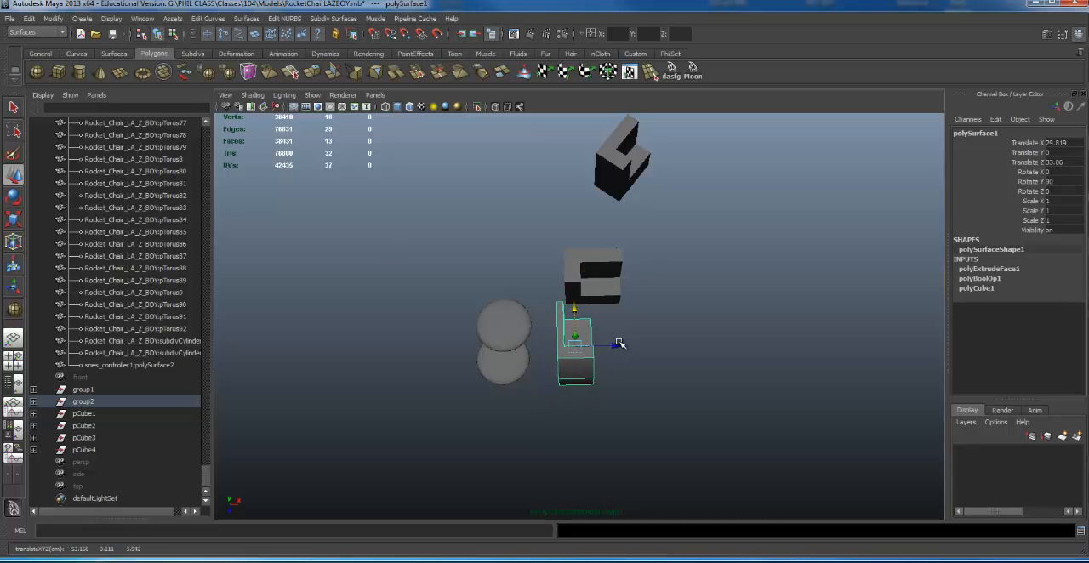
pyautogui.moveTo(616, 347); pyautogui.dragTo(594, 349)
pyautogui.click(600, 294)
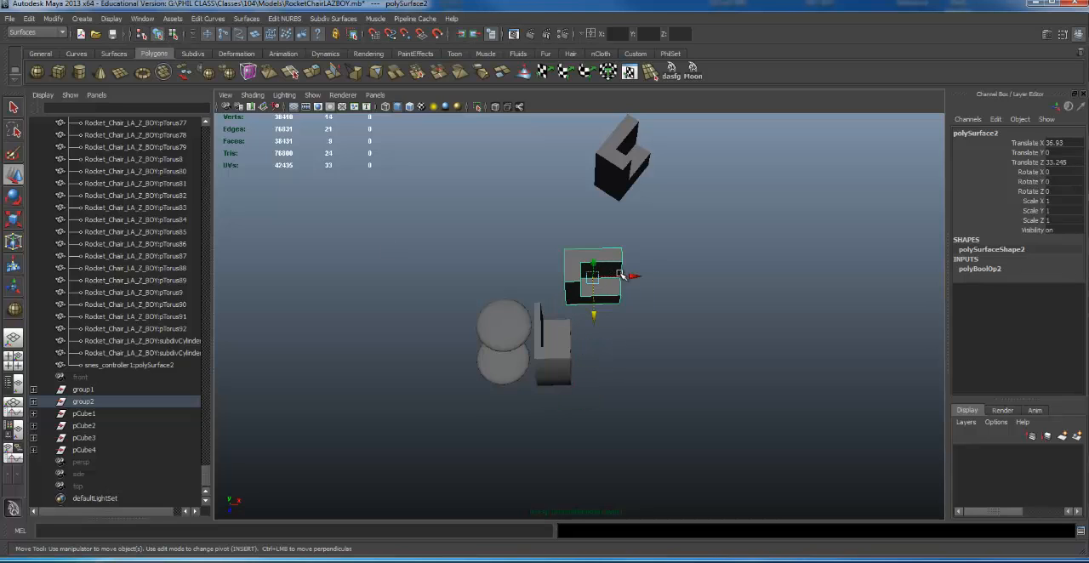
pyautogui.moveTo(616, 294); pyautogui.dragTo(543, 336)
pyautogui.keyDown('alt'); pyautogui.moveTo(420, 347); pyautogui.dragTo(690, 368, button='right'); pyautogui.keyUp('alt')
pyautogui.keyDown('alt'); pyautogui.moveTo(690, 368); pyautogui.dragTo(487, 266); pyautogui.keyUp('alt')
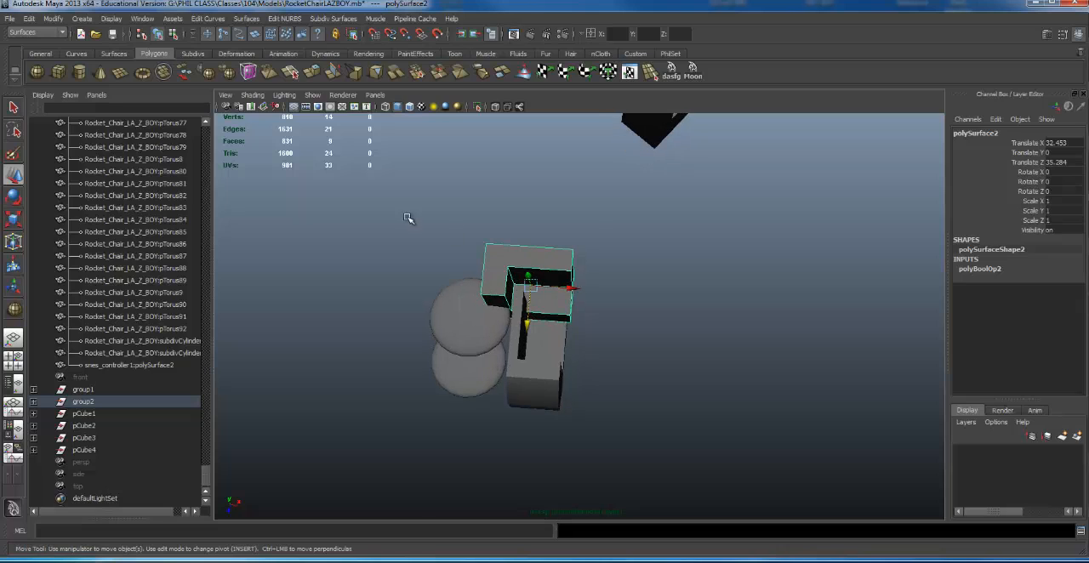
# - Select the clustered spheres and L-shaped pieces and go up to group2 to examine the group's pivot
pyautogui.moveTo(408, 215); pyautogui.dragTo(598, 397)
pyautogui.press('Up')
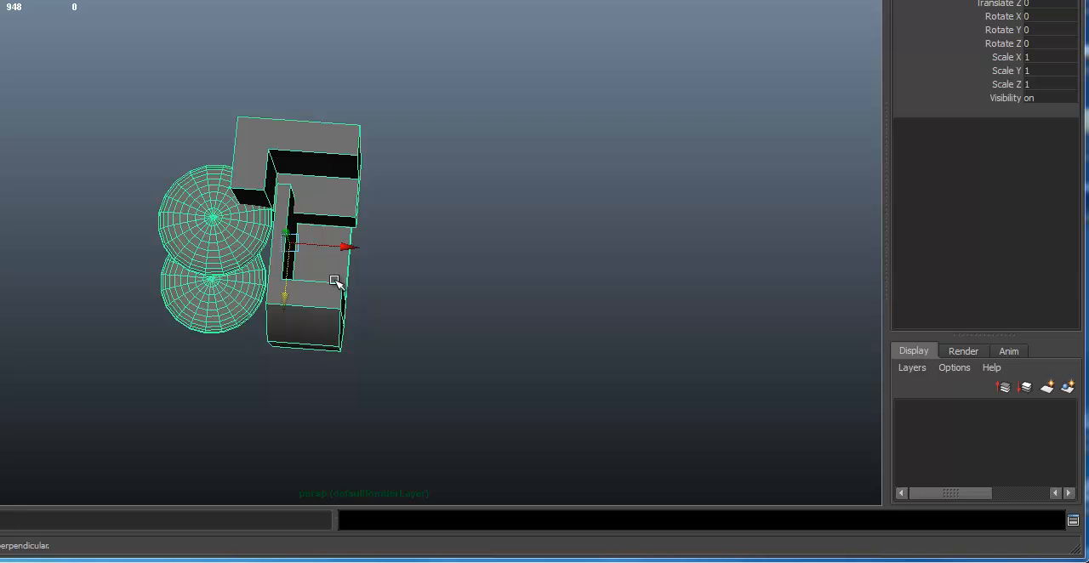
pyautogui.keyDown('alt'); pyautogui.moveTo(377, 258); pyautogui.dragTo(482, 124); pyautogui.keyUp('alt')
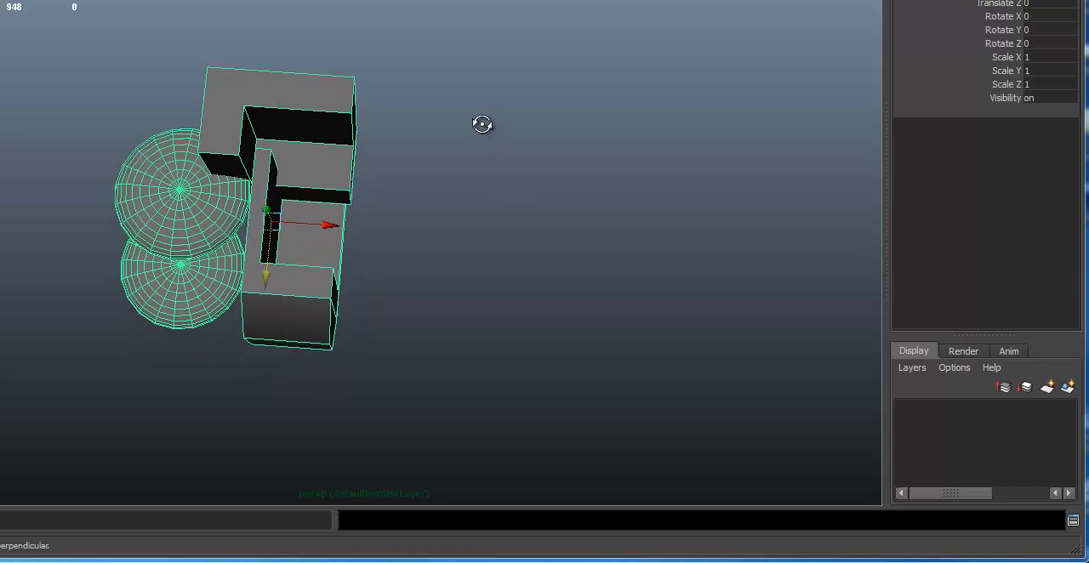
pyautogui.keyDown('alt'); pyautogui.moveTo(407, 339); pyautogui.dragTo(415, 289); pyautogui.keyUp('alt')
pyautogui.click(354, 339)
# - Duplicate the lower L-shaped piece and move the copy away from the cluster along X, to about Translate X 51.25
pyautogui.click(283, 306)
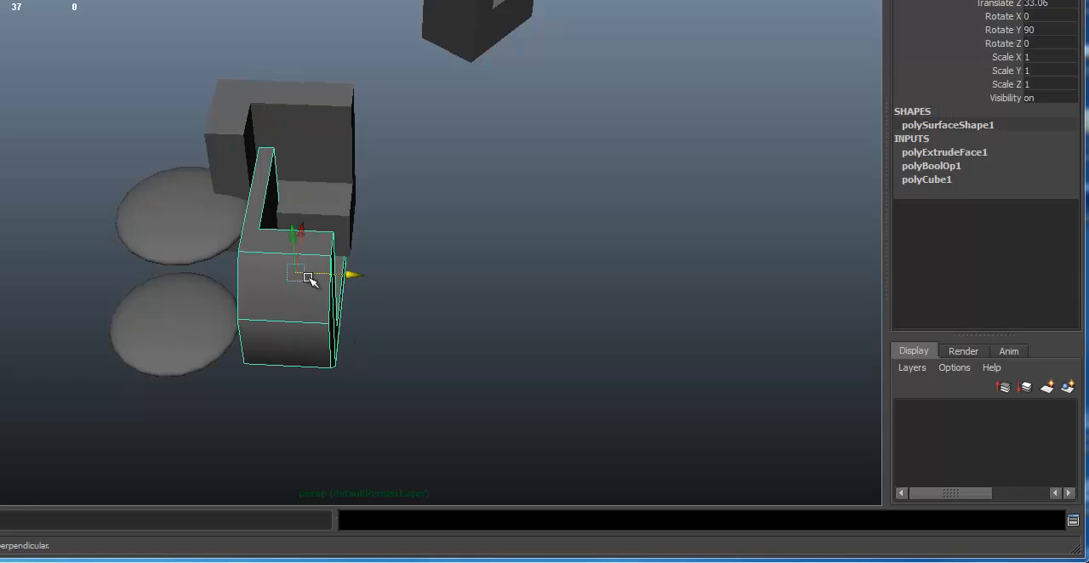
pyautogui.keyDown('alt'); pyautogui.moveTo(309, 280); pyautogui.dragTo(275, 275); pyautogui.keyUp('alt')
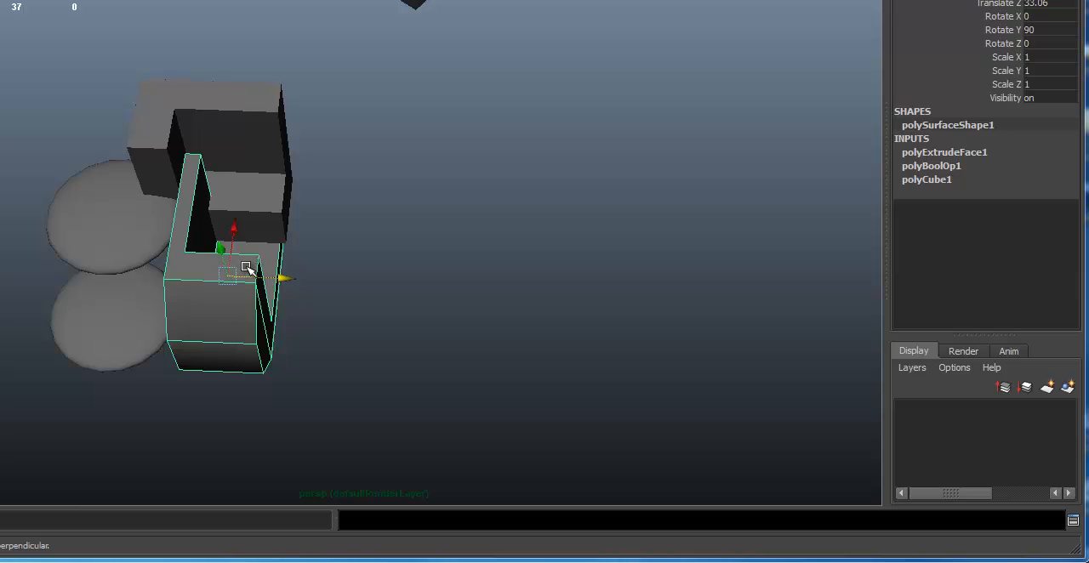
pyautogui.press('g')
pyautogui.moveTo(285, 277); pyautogui.dragTo(890, 258)
pyautogui.hotkey('ctrl', 'z')
pyautogui.scroll(-2, 241, 287)
pyautogui.hotkey('ctrl', 'd')
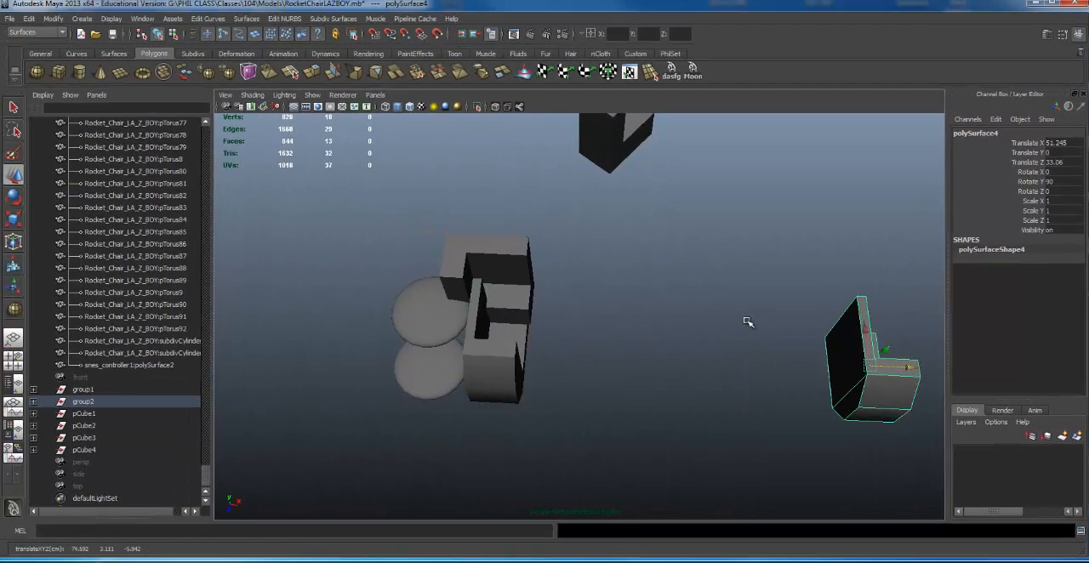
pyautogui.keyDown('alt'); pyautogui.moveTo(655, 260); pyautogui.dragTo(698, 256, button='right'); pyautogui.keyUp('alt')
pyautogui.keyDown('alt'); pyautogui.moveTo(781, 317); pyautogui.dragTo(707, 318); pyautogui.keyUp('alt')
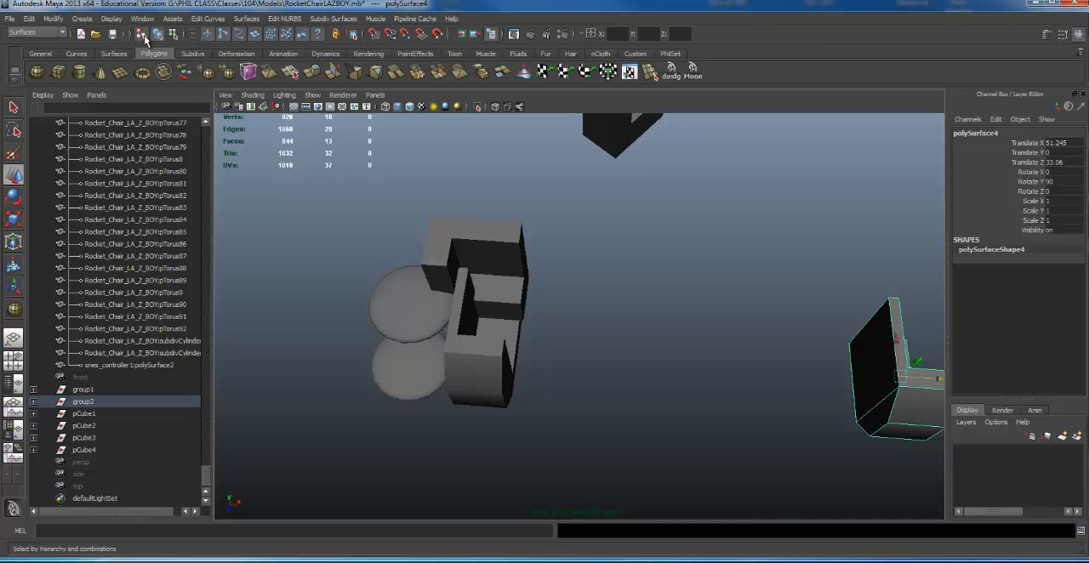
# - Select the whole of group2 to examine whether the duplicated L-shaped piece belongs to it
pyautogui.click(413, 314)
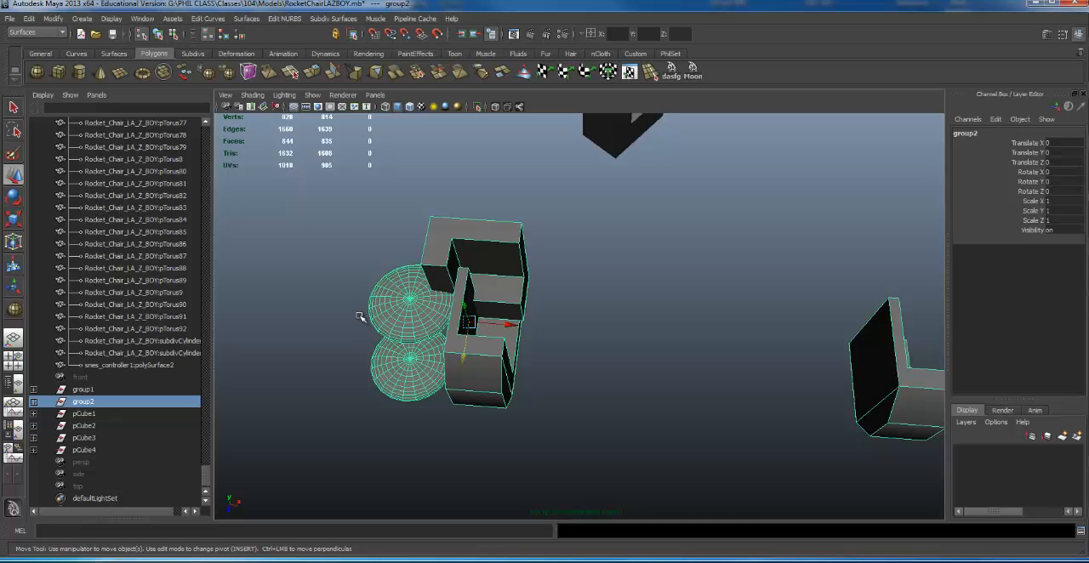
pyautogui.keyDown('alt'); pyautogui.moveTo(521, 320); pyautogui.dragTo(526, 301); pyautogui.keyUp('alt')
pyautogui.keyDown('alt'); pyautogui.moveTo(526, 302); pyautogui.dragTo(425, 241, button='middle'); pyautogui.keyUp('alt')
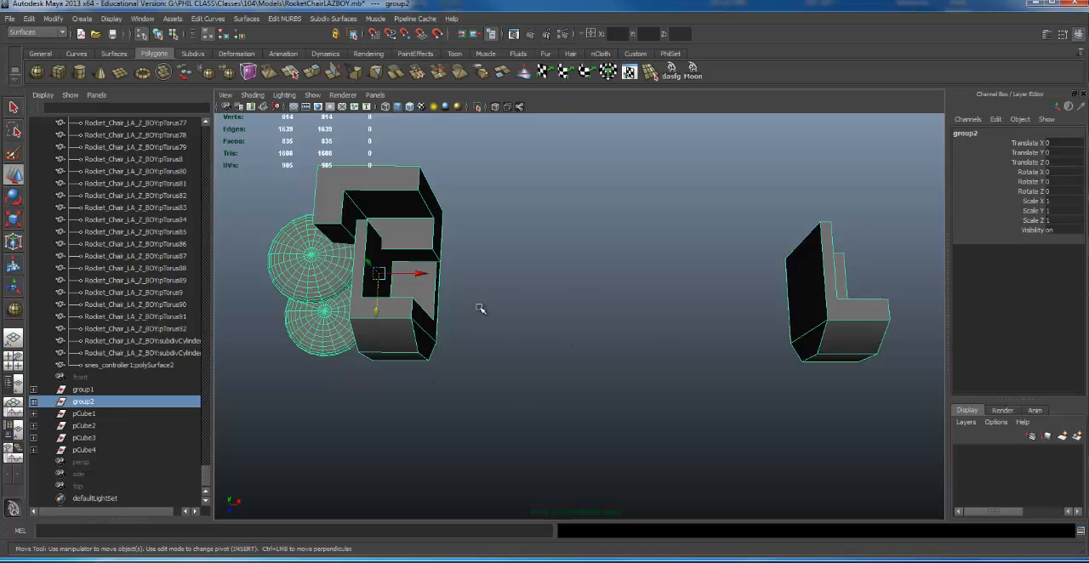
# - Move the distant L-shaped piece against the duplicated one and group the two pieces together
pyautogui.scroll(-3, 422, 279)
pyautogui.keyDown('alt'); pyautogui.moveTo(673, 212); pyautogui.dragTo(563, 150, button='right'); pyautogui.keyUp('alt')
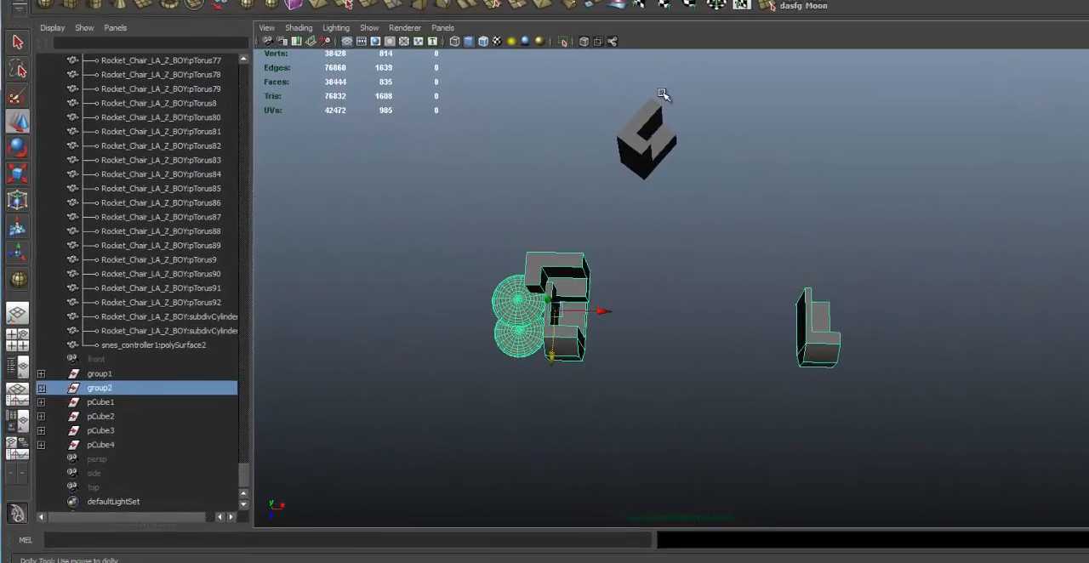
pyautogui.click(654, 130)
pyautogui.moveTo(661, 129); pyautogui.dragTo(867, 256)
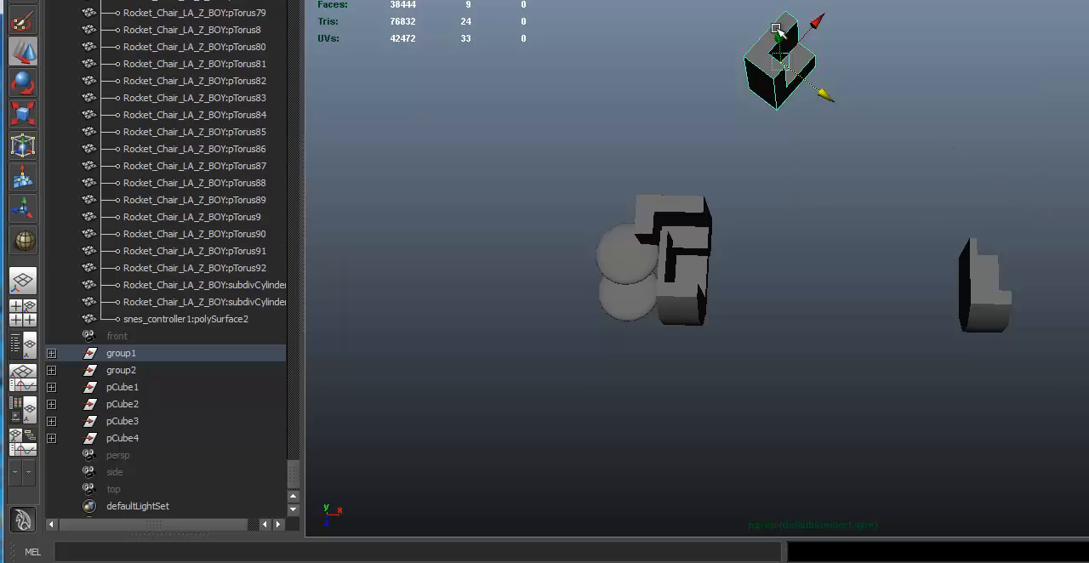
pyautogui.moveTo(785, 63); pyautogui.dragTo(1018, 252)
pyautogui.moveTo(951, 198); pyautogui.dragTo(1015, 274)
pyautogui.hotkey('ctrl', 'g')
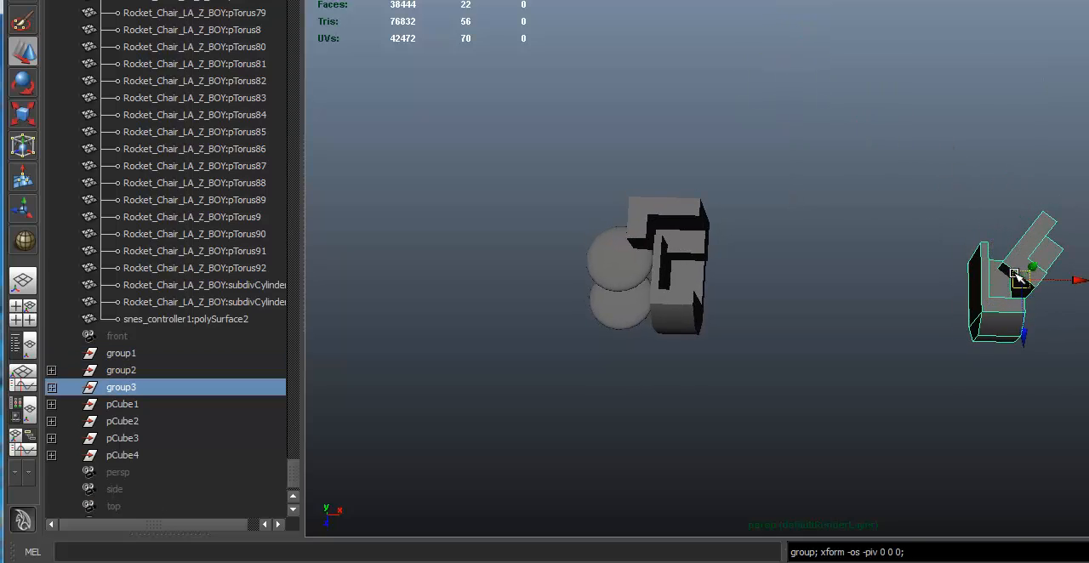
# - Compare the members of group2 and group3, expanding group2 and picking polySurface1 and polySurface2 inside it
pyautogui.click(680, 245)
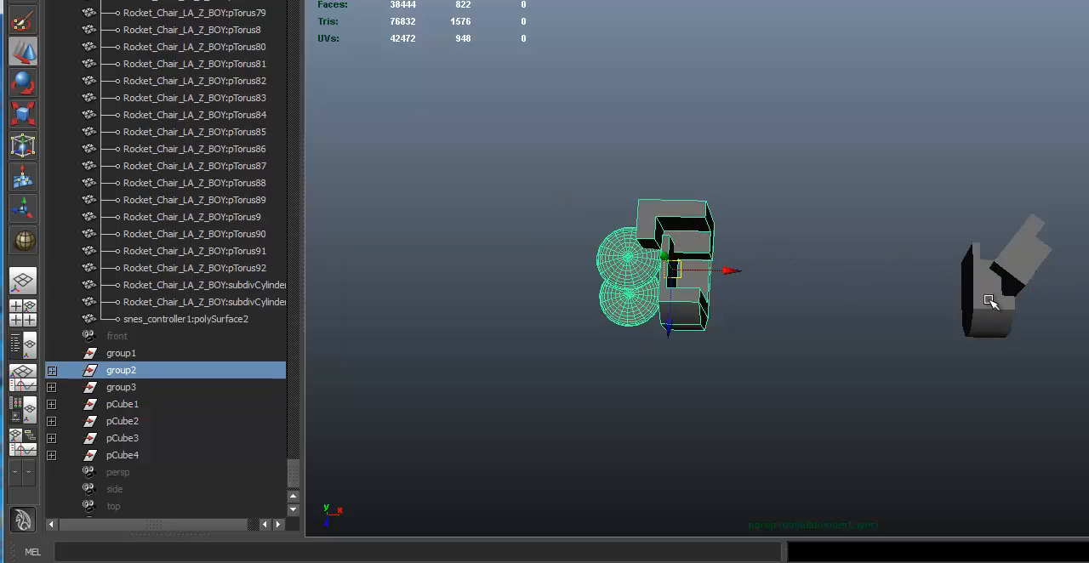
pyautogui.click(1027, 311)
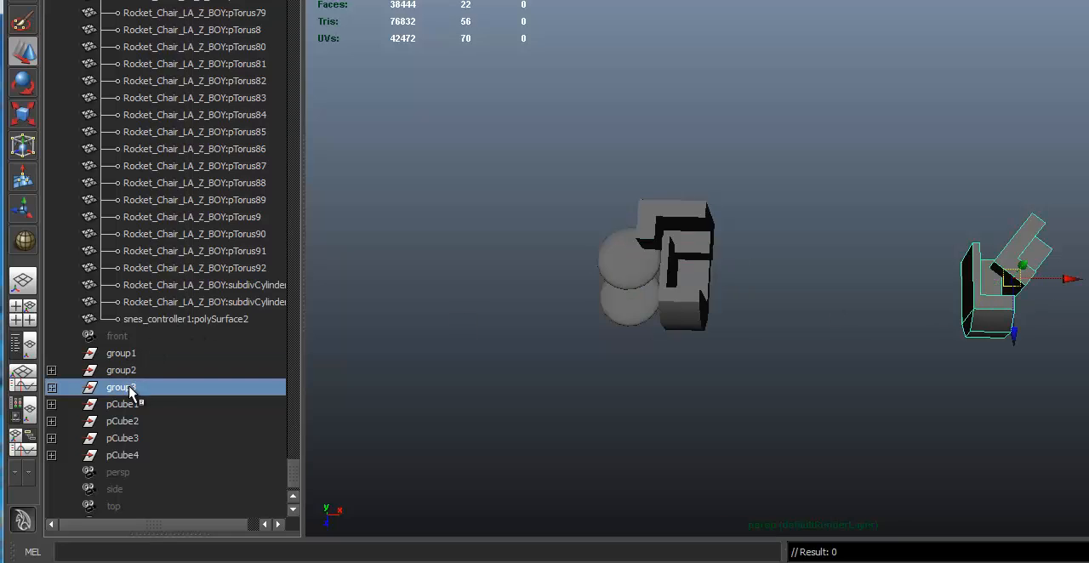
pyautogui.click(668, 268)
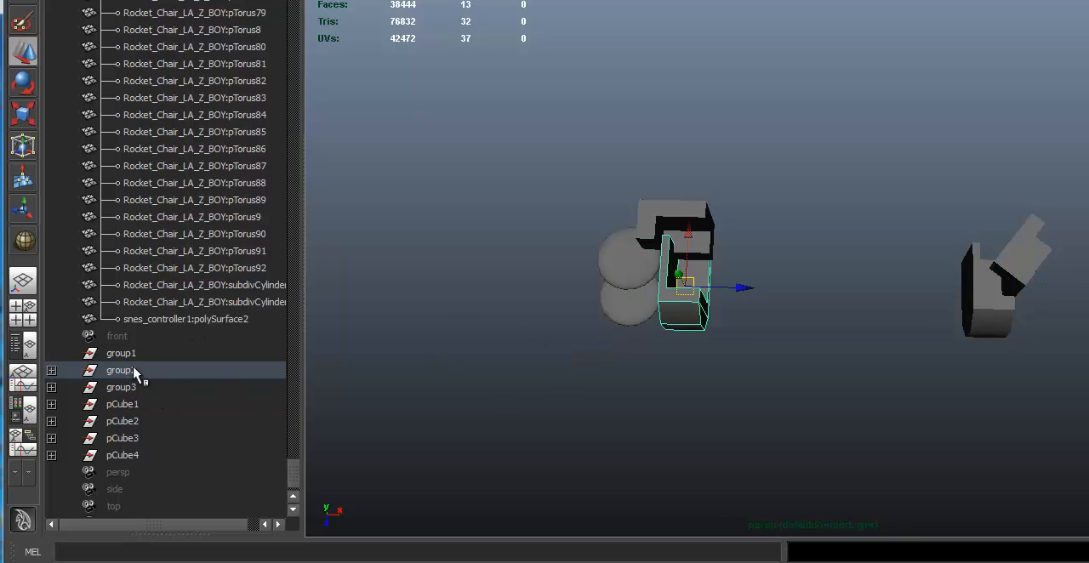
pyautogui.click(61, 372)
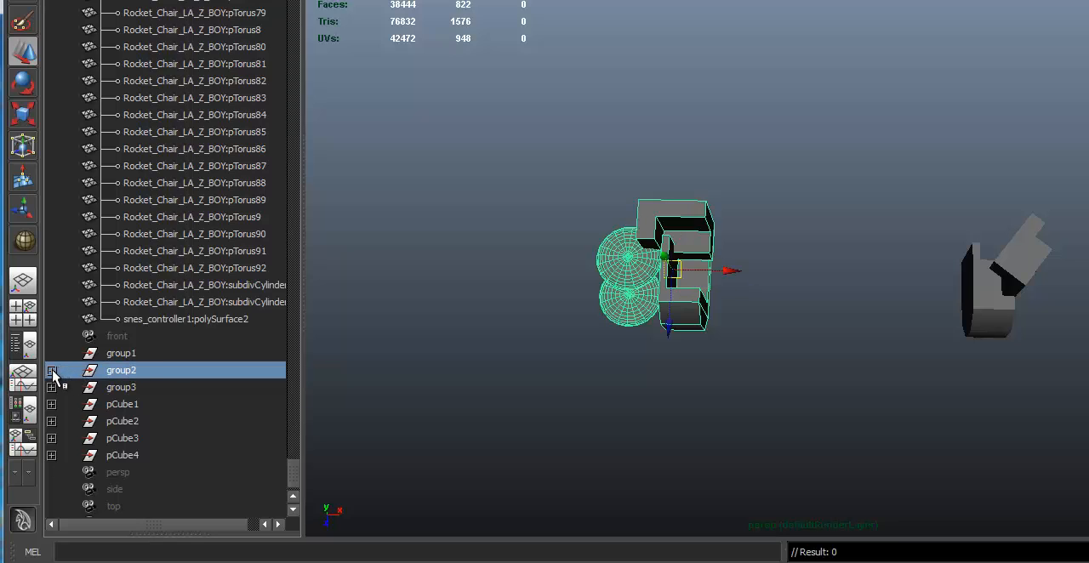
pyautogui.click(52, 370)
pyautogui.click(140, 387)
pyautogui.click(158, 404)
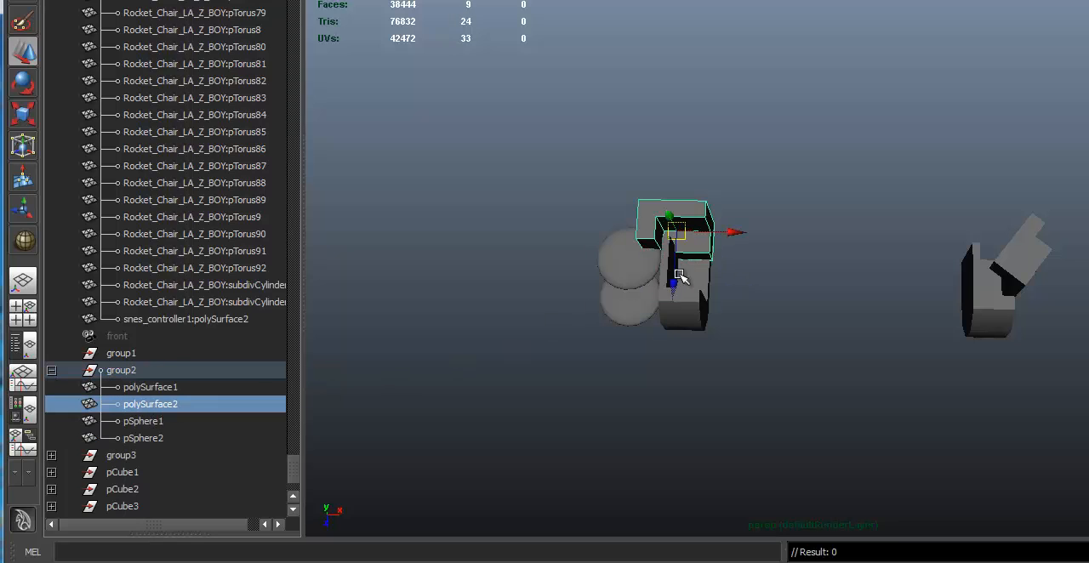
# - Ungroup group3 and group2 so their pieces become separate objects
pyautogui.click(854, 233)
pyautogui.scroll(1, 890, 260)
pyautogui.click(1034, 294)
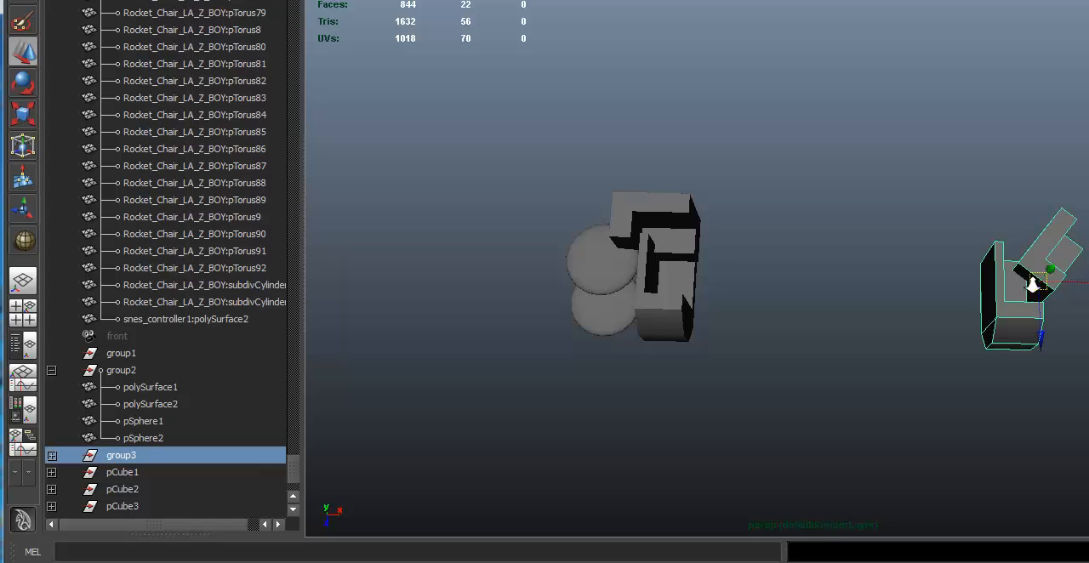
pyautogui.keyDown('alt'); pyautogui.moveTo(1030, 284); pyautogui.dragTo(1028, 276); pyautogui.keyUp('alt')
pyautogui.press('g')
pyautogui.click(667, 228)
pyautogui.press('g')
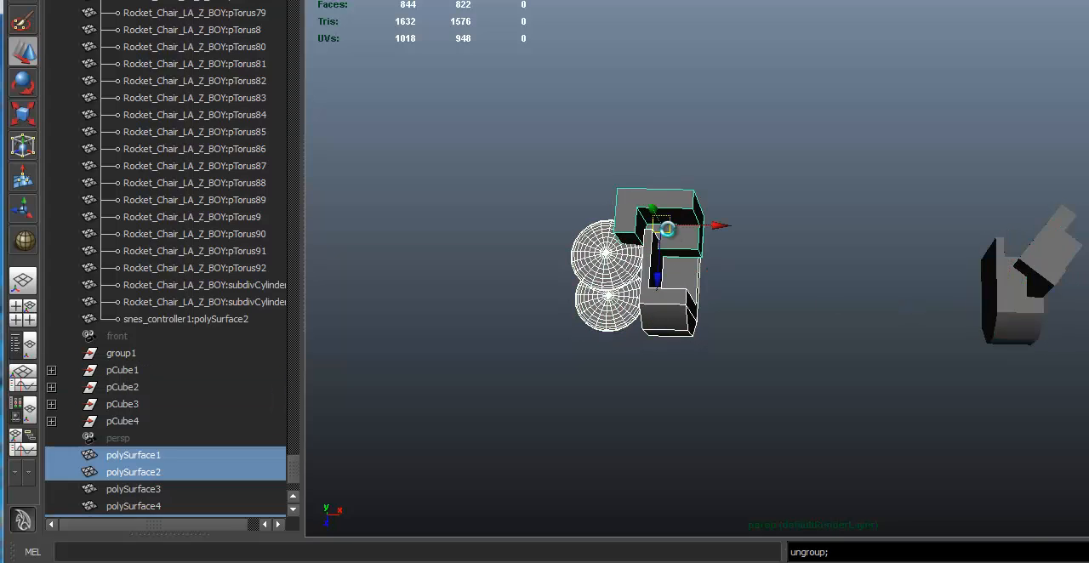
# - Group the two spheres and two adjoining L-shaped pieces, and move the group along X to about Translate X 3.95
pyautogui.moveTo(664, 191)
pyautogui.keyDown('alt'); pyautogui.mouseDown()
pyautogui.moveTo(669, 166)
pyautogui.moveTo(664, 177)
pyautogui.mouseUp(); pyautogui.keyUp('alt')
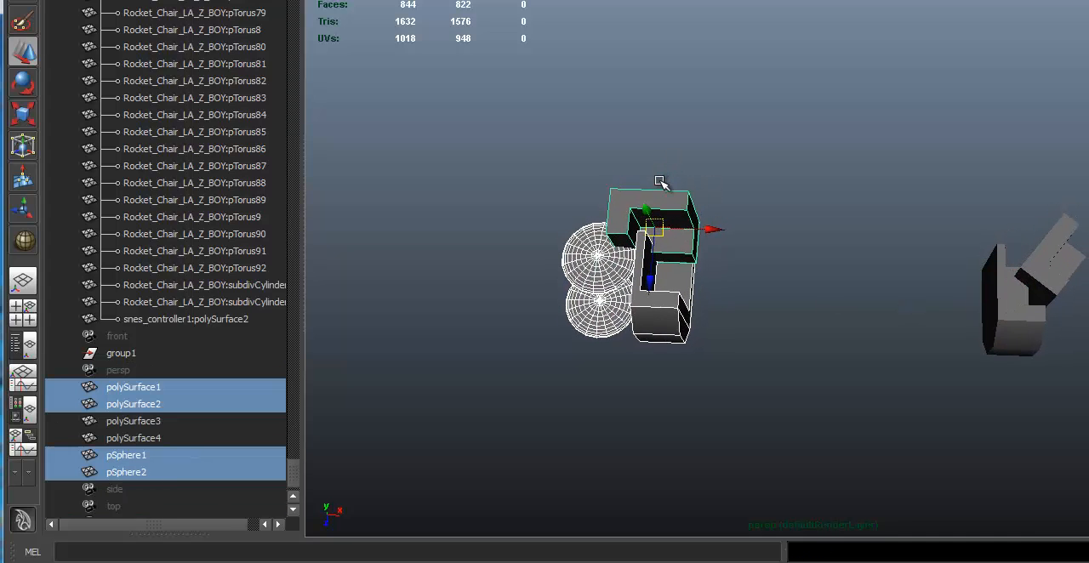
pyautogui.hotkey('ctrl', 'g')
pyautogui.click(719, 255)
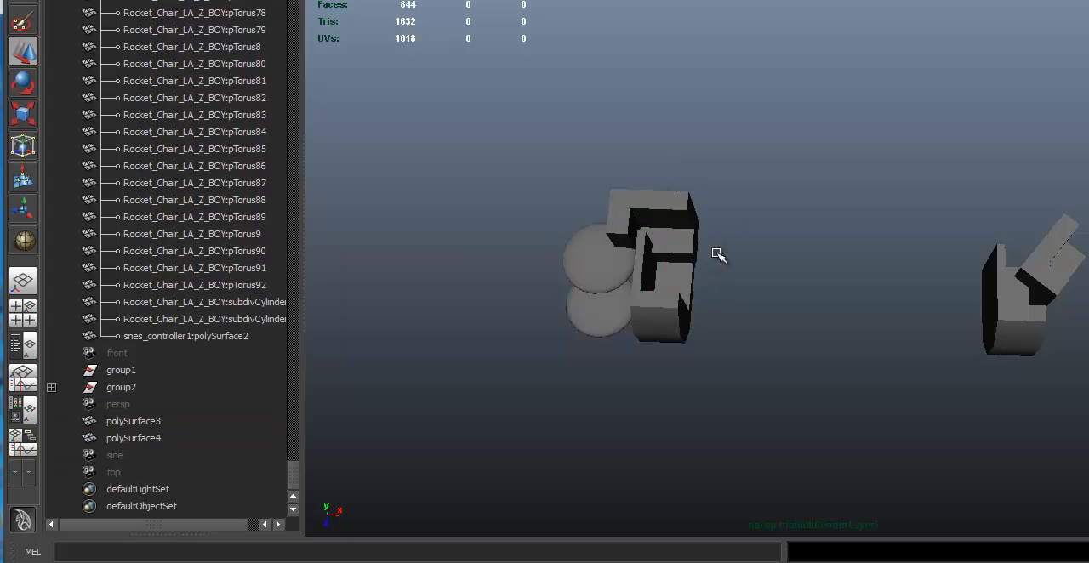
pyautogui.click(683, 238)
pyautogui.click(758, 266)
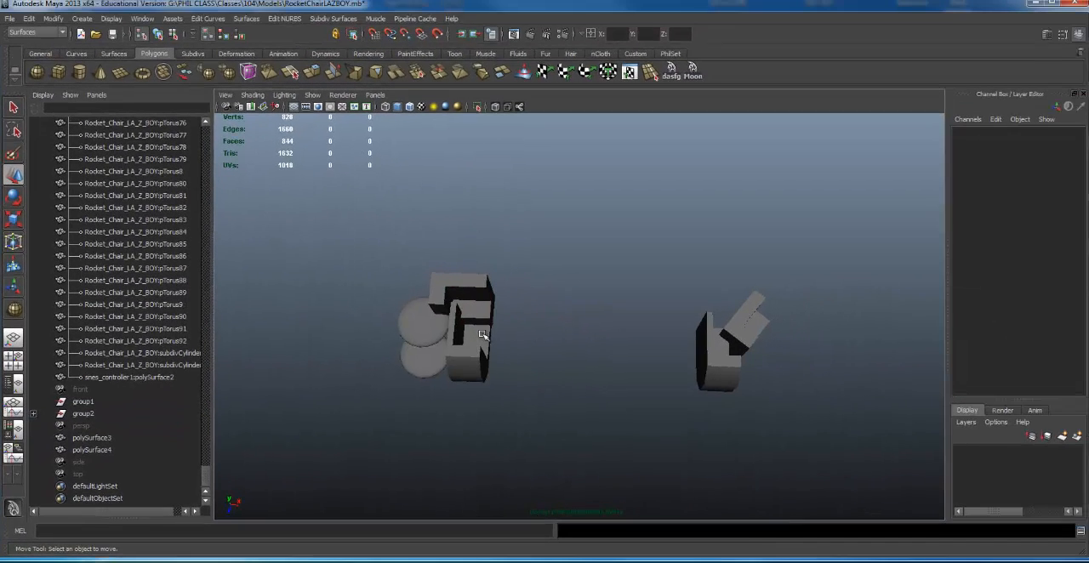
pyautogui.click(483, 334)
pyautogui.moveTo(479, 336); pyautogui.dragTo(519, 336)
pyautogui.keyDown('alt'); pyautogui.moveTo(297, 366); pyautogui.dragTo(320, 341, button='middle'); pyautogui.keyUp('alt')
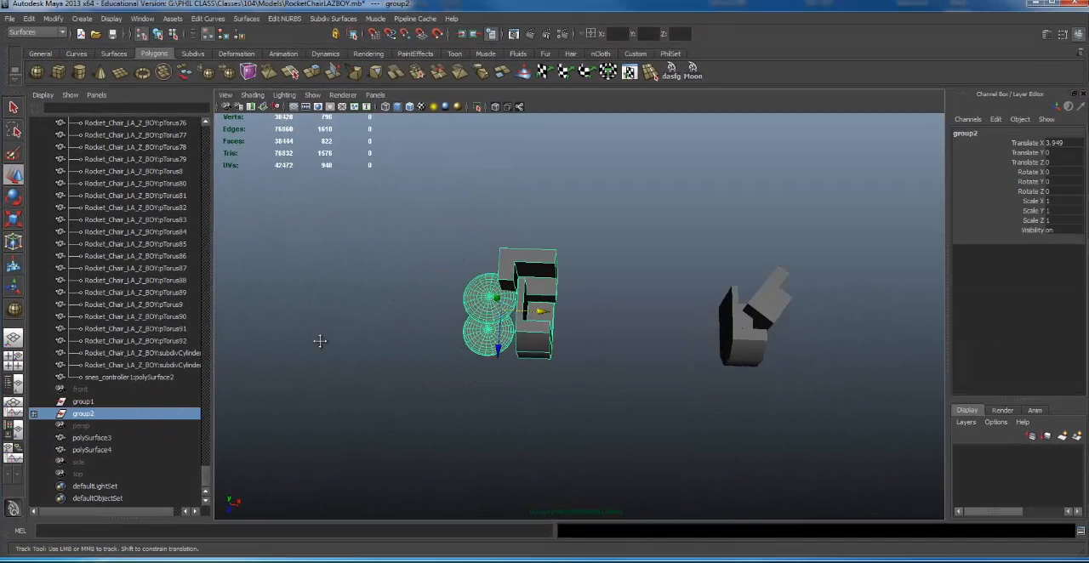
# - Rename the group of spheres and L-shaped pieces as Piston
pyautogui.doubleClick(109, 415)
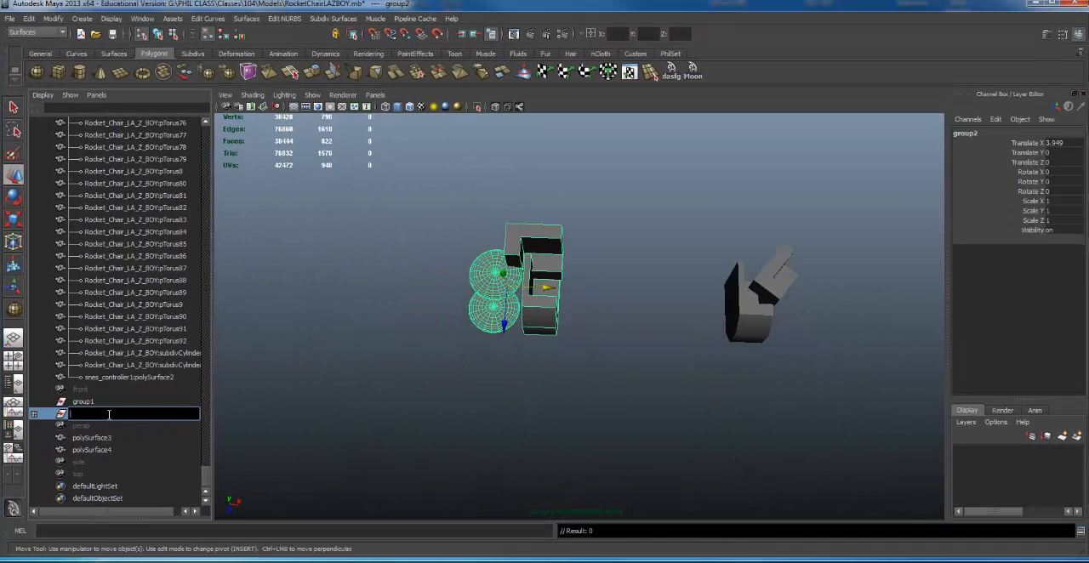
pyautogui.write('Piston')
pyautogui.press('Return')
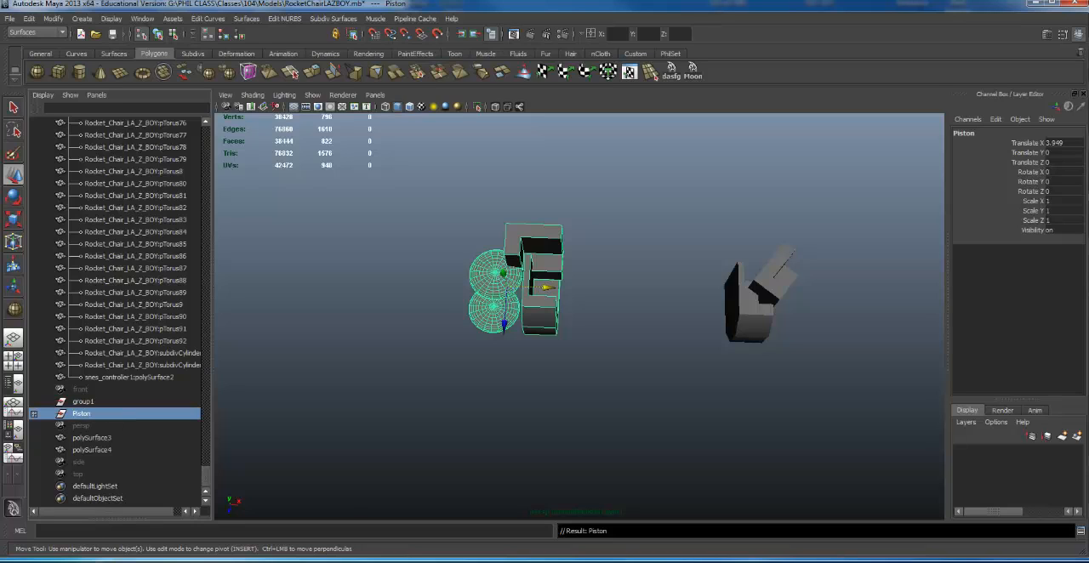
# - Delete the Piston group and the two remaining L-shaped pieces
pyautogui.press('Delete')
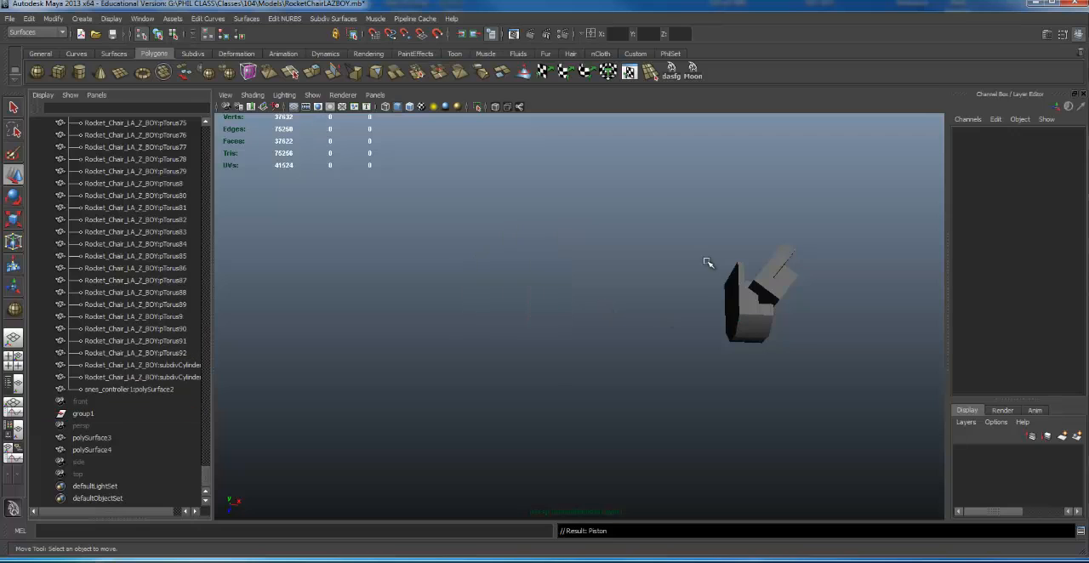
pyautogui.moveTo(710, 263); pyautogui.dragTo(790, 360)
pyautogui.press('Delete')
# - Select the entire rocket chair model through its Chair group and ungroup it
pyautogui.keyDown('alt'); pyautogui.moveTo(227, 327); pyautogui.dragTo(204, 317, button='right'); pyautogui.keyUp('alt')
pyautogui.keyDown('alt'); pyautogui.moveTo(204, 317); pyautogui.dragTo(479, 280, button='middle'); pyautogui.keyUp('alt')
pyautogui.keyDown('alt'); pyautogui.moveTo(479, 280); pyautogui.dragTo(536, 259); pyautogui.keyUp('alt')
pyautogui.press('f')
pyautogui.keyDown('alt'); pyautogui.moveTo(772, 394); pyautogui.dragTo(271, 300); pyautogui.keyUp('alt')
pyautogui.click(594, 303)
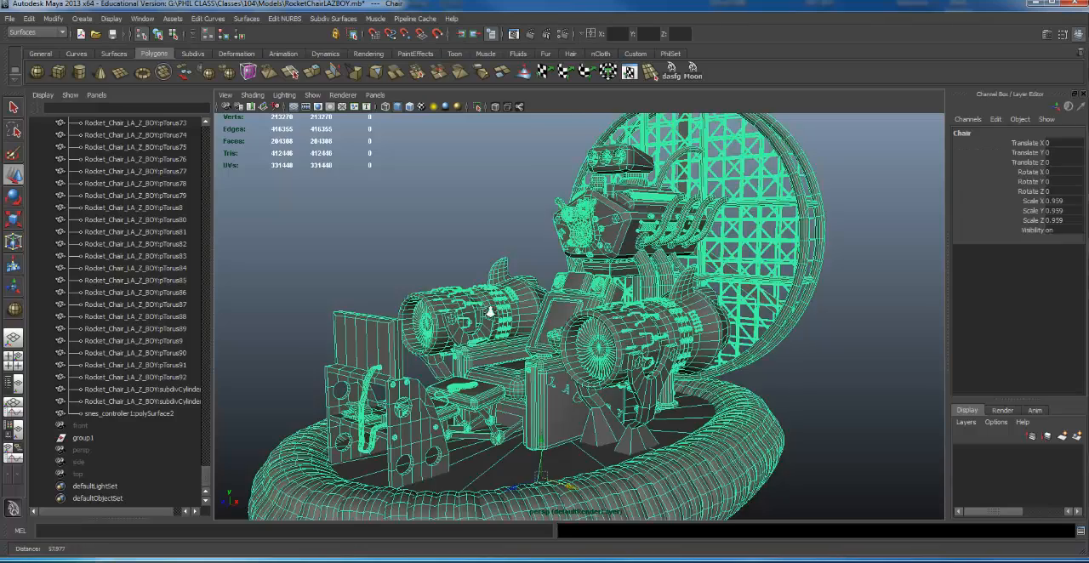
pyautogui.moveTo(595, 303)
pyautogui.keyDown('alt'); pyautogui.mouseDown(button='right')
pyautogui.moveTo(462, 304)
pyautogui.moveTo(578, 304)
pyautogui.mouseUp(button='right'); pyautogui.keyUp('alt')
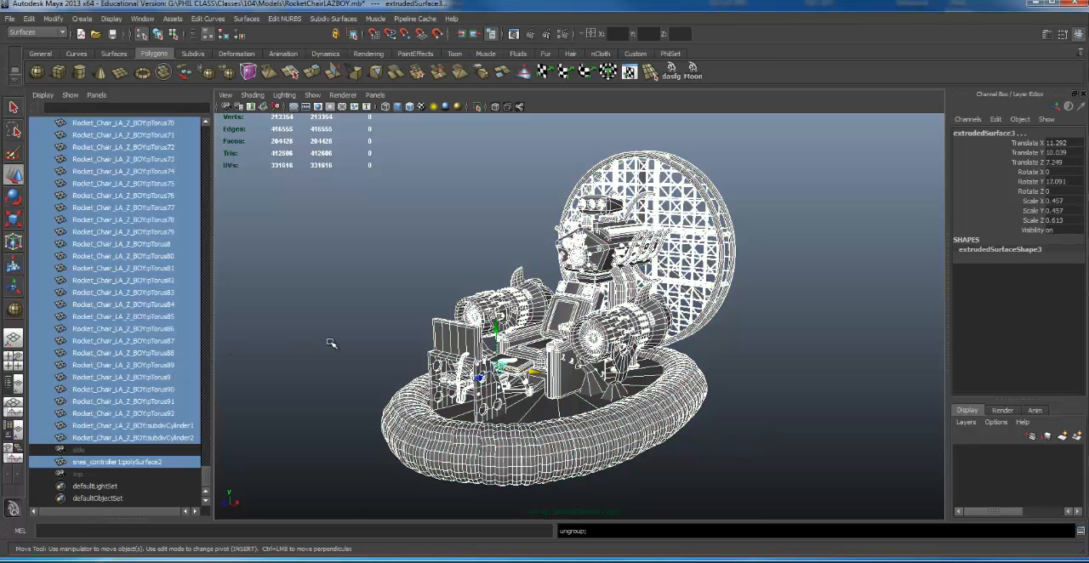
# - Select individual parts of the ungrouped chair, including thruster pipes, the chair frame and the inflated base ring, to examine them
pyautogui.click(655, 302)
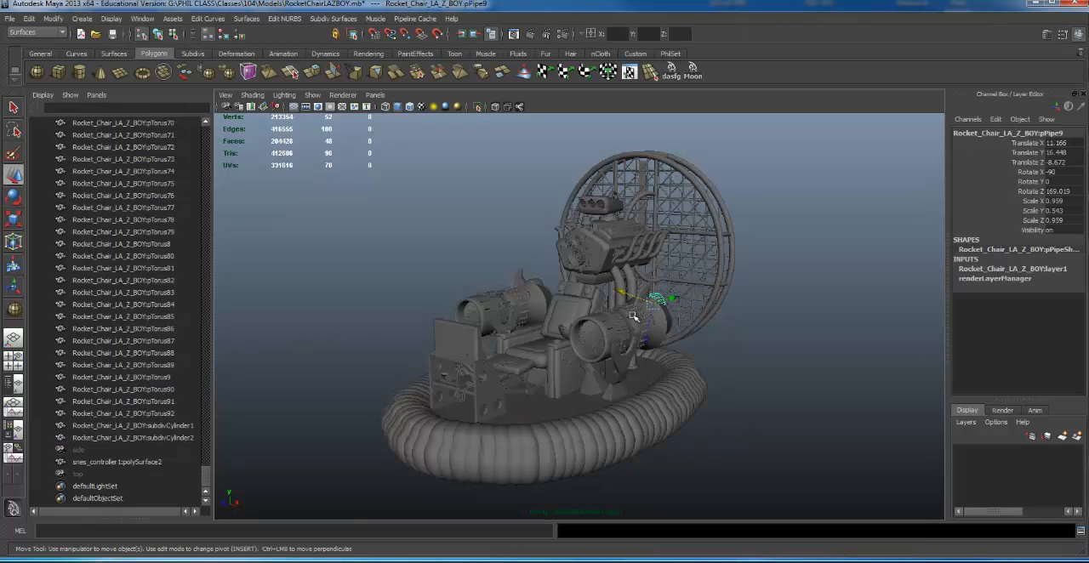
pyautogui.click(611, 335)
pyautogui.click(511, 311)
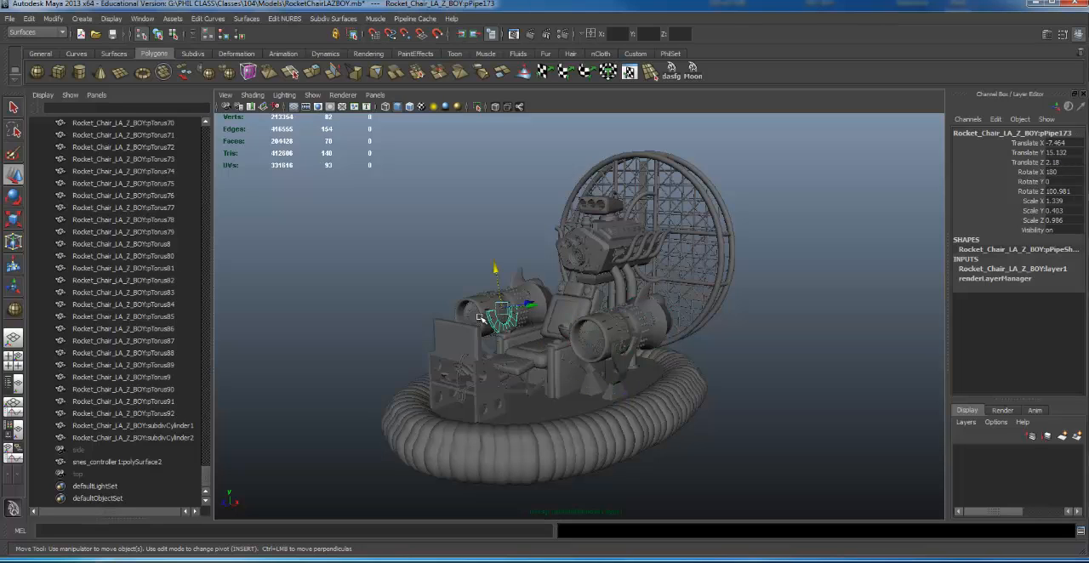
pyautogui.click(542, 374)
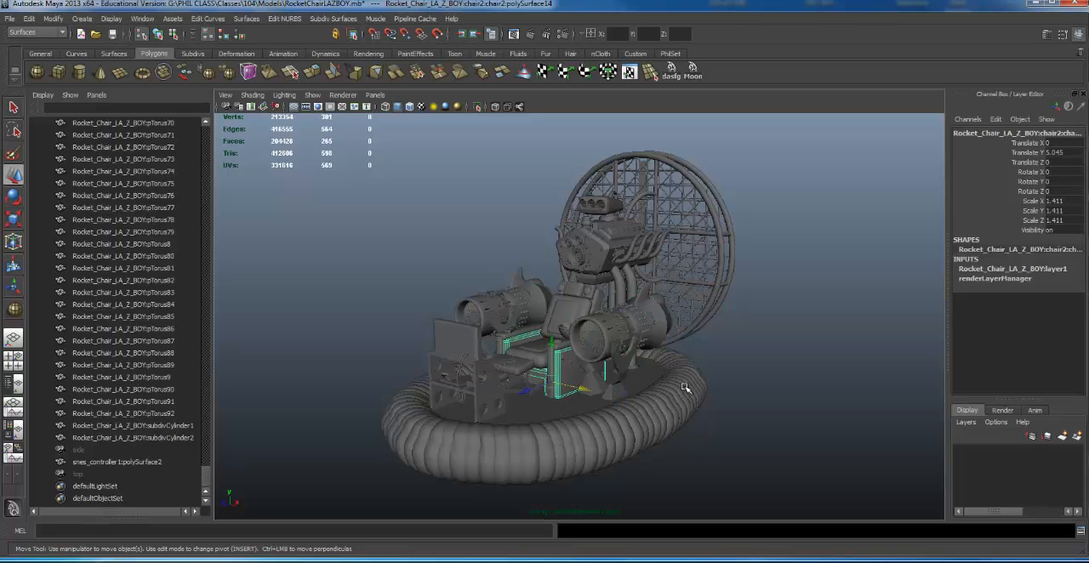
pyautogui.click(683, 388)
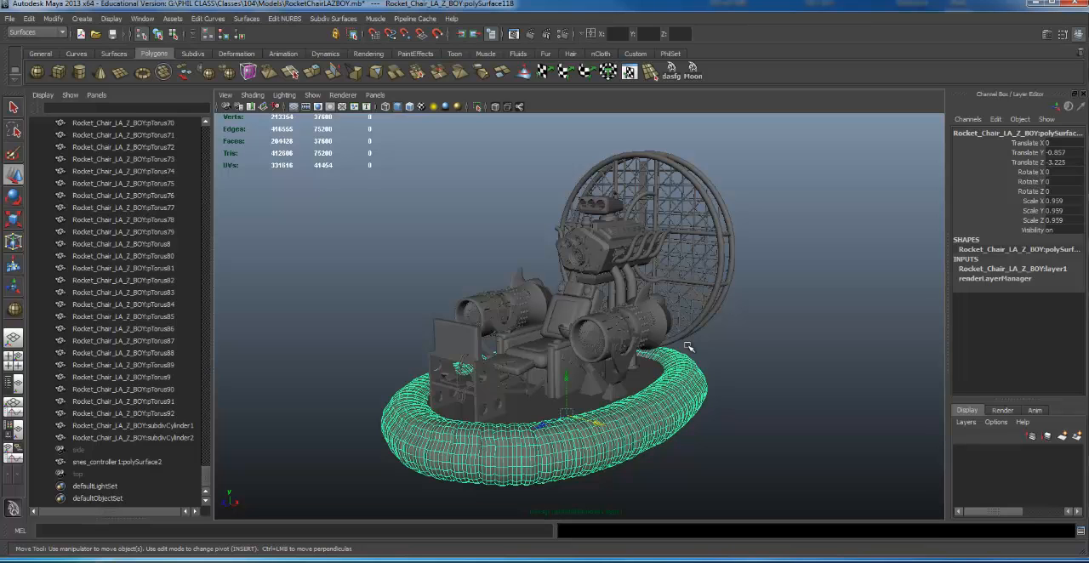
# - Select the outer shell of each rocket thruster in turn and compare their pivot positions
pyautogui.keyDown('alt'); pyautogui.moveTo(732, 249); pyautogui.dragTo(587, 255); pyautogui.keyUp('alt')
pyautogui.keyDown('alt'); pyautogui.moveTo(389, 280); pyautogui.dragTo(636, 259, button='right'); pyautogui.keyUp('alt')
pyautogui.keyDown('alt'); pyautogui.moveTo(636, 259); pyautogui.dragTo(633, 238, button='middle'); pyautogui.keyUp('alt')
pyautogui.click(714, 311)
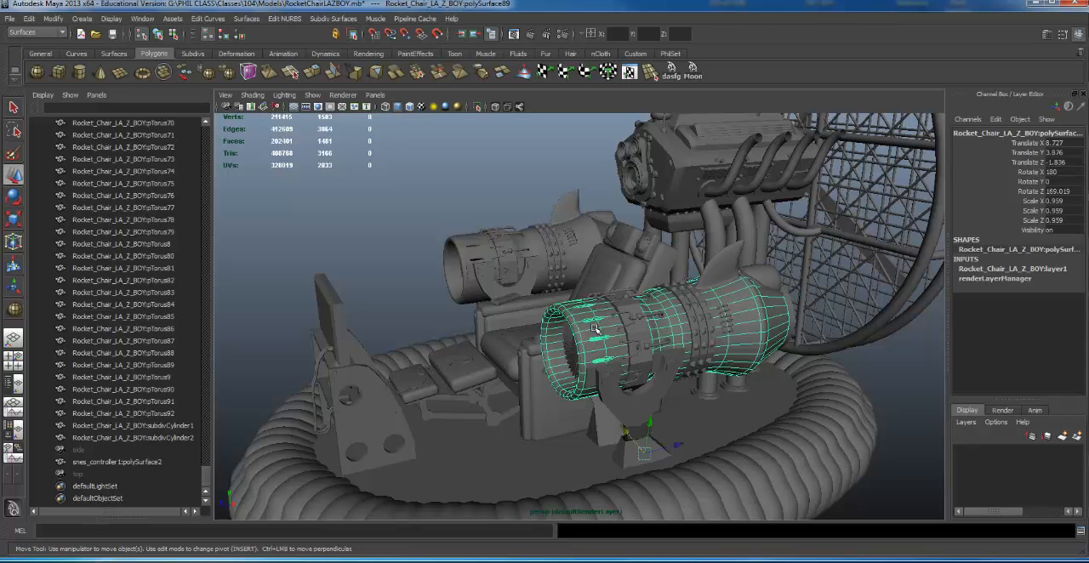
pyautogui.keyDown('alt'); pyautogui.moveTo(600, 203); pyautogui.dragTo(502, 315); pyautogui.keyUp('alt')
pyautogui.keyDown('alt'); pyautogui.moveTo(502, 316); pyautogui.dragTo(404, 313, button='right'); pyautogui.keyUp('alt')
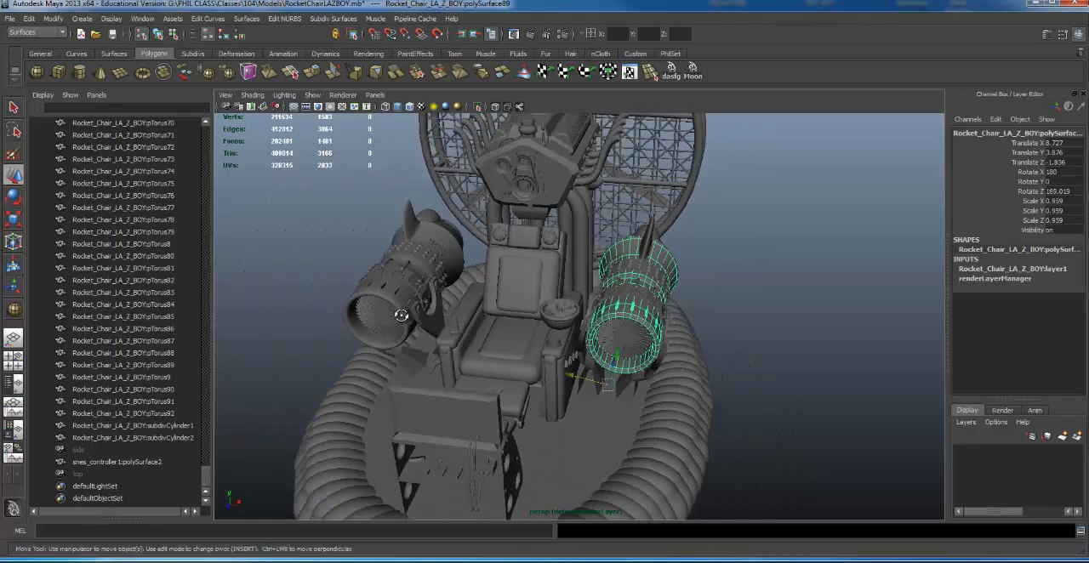
pyautogui.keyDown('alt'); pyautogui.moveTo(403, 313); pyautogui.dragTo(413, 295); pyautogui.keyUp('alt')
pyautogui.click(412, 296)
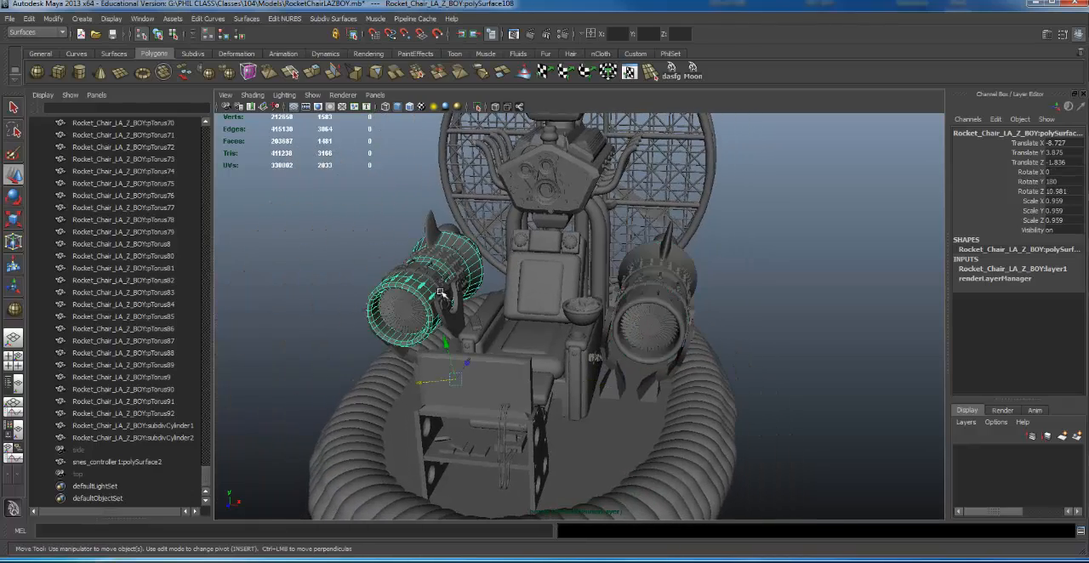
# - Center the pivot of the selected rocket thruster shell
pyautogui.keyDown('alt'); pyautogui.moveTo(488, 293); pyautogui.dragTo(527, 258); pyautogui.keyUp('alt')
pyautogui.keyDown('alt'); pyautogui.moveTo(521, 257); pyautogui.dragTo(539, 228, button='middle'); pyautogui.keyUp('alt')
pyautogui.keyDown('alt'); pyautogui.moveTo(539, 228); pyautogui.dragTo(510, 276); pyautogui.keyUp('alt')
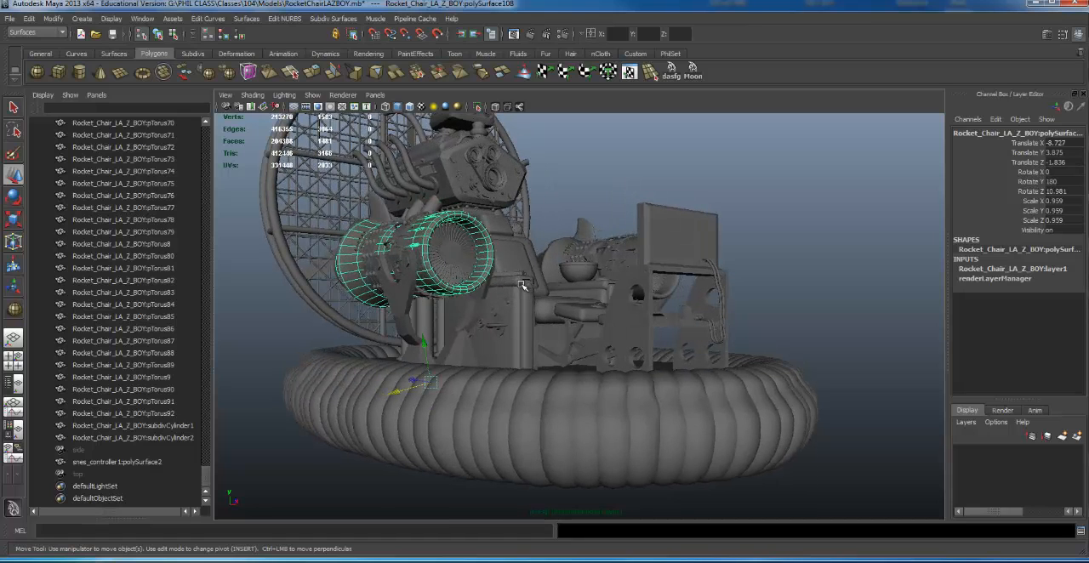
pyautogui.hotkey('alt', 'c')
pyautogui.keyDown('alt'); pyautogui.moveTo(596, 210); pyautogui.dragTo(499, 226); pyautogui.keyUp('alt')
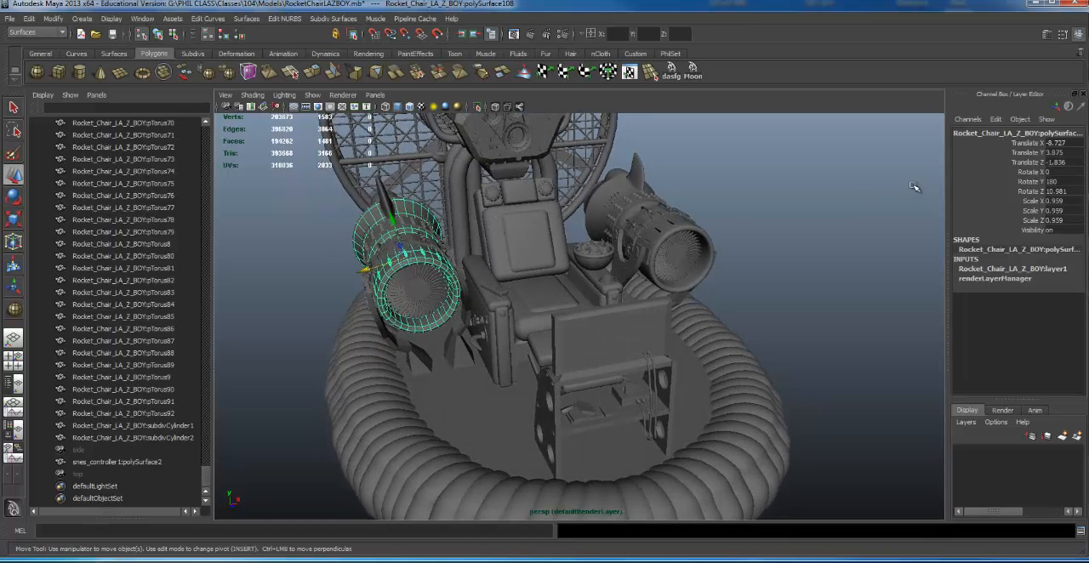
# - Select the other thruster shell, the seat cushion parts, the backrest and a rear pipe in turn to examine them as separate objects
pyautogui.click(711, 224)
pyautogui.keyDown('alt'); pyautogui.moveTo(711, 223); pyautogui.dragTo(663, 258); pyautogui.keyUp('alt')
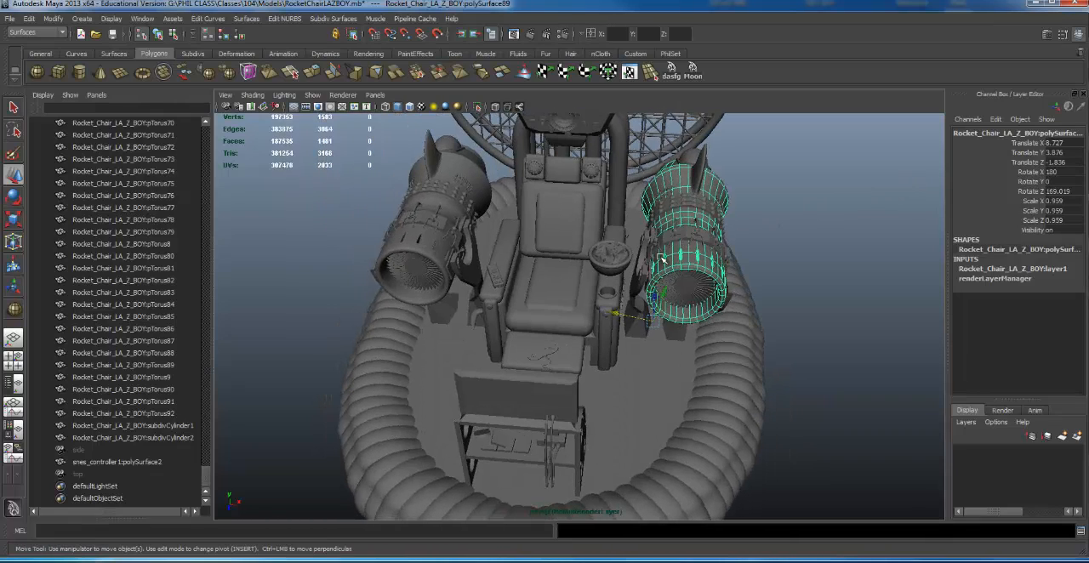
pyautogui.click(563, 299)
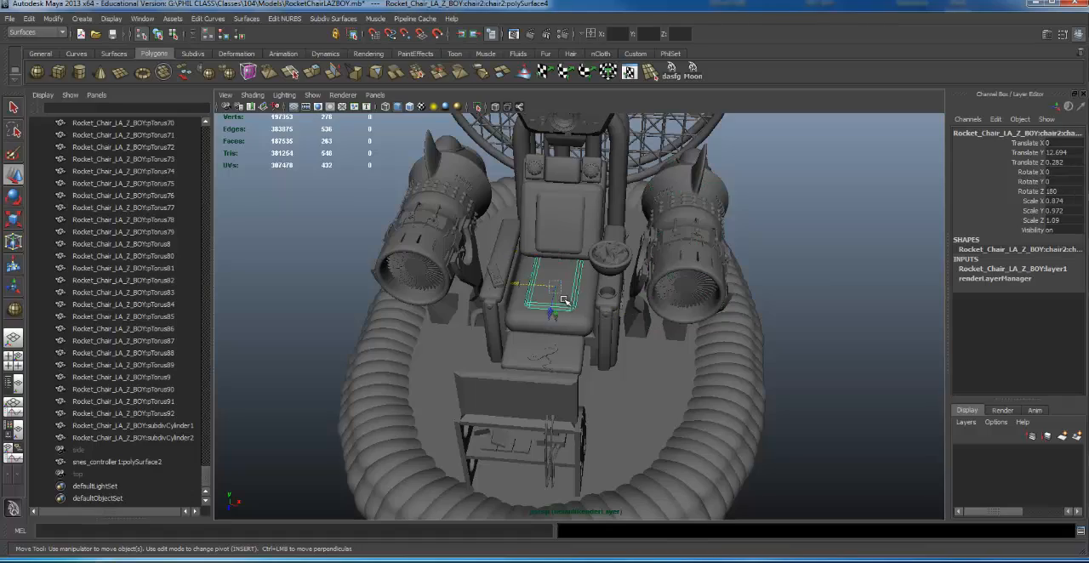
pyautogui.click(589, 324)
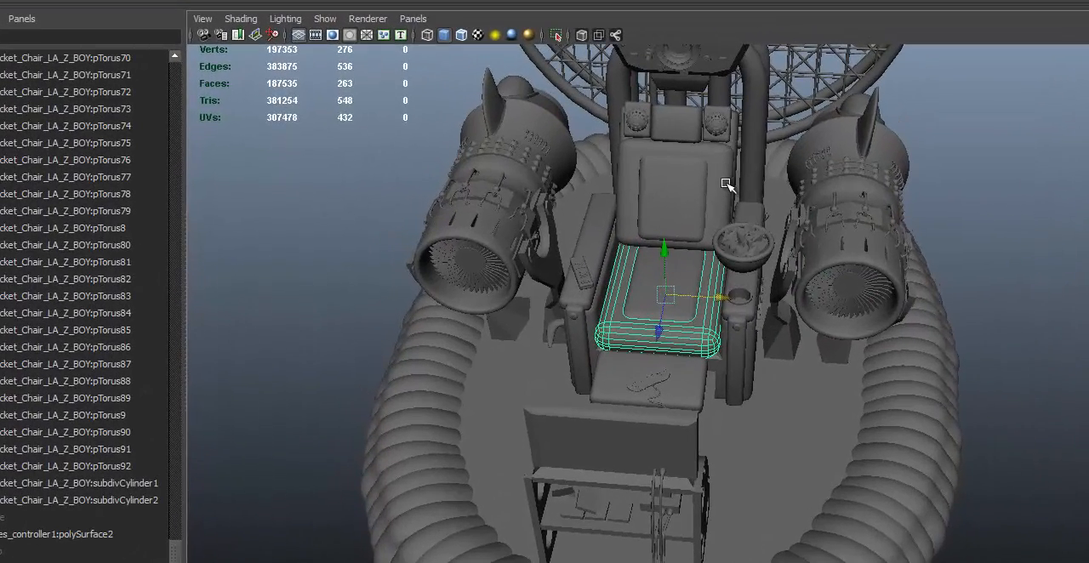
pyautogui.click(728, 185)
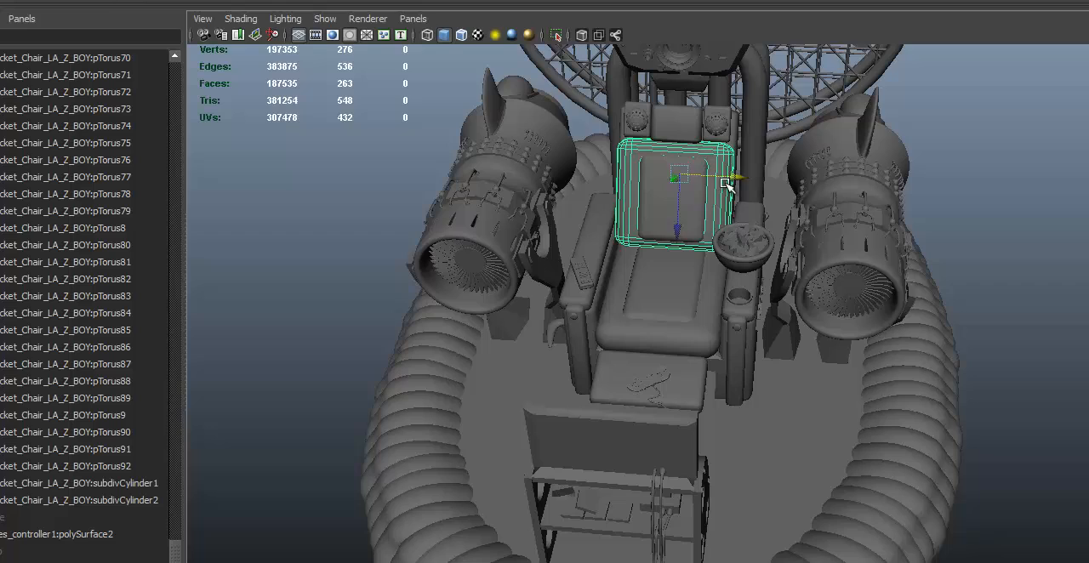
pyautogui.click(758, 117)
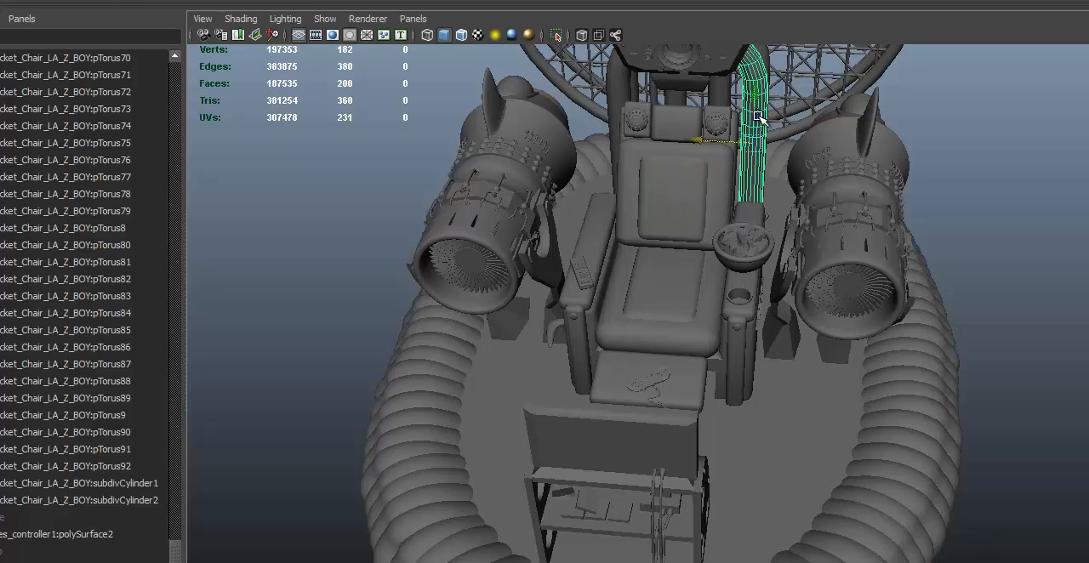
# - Select the other rear pipe and the front console stand in turn, and examine the console stand from several sides
pyautogui.click(616, 97)
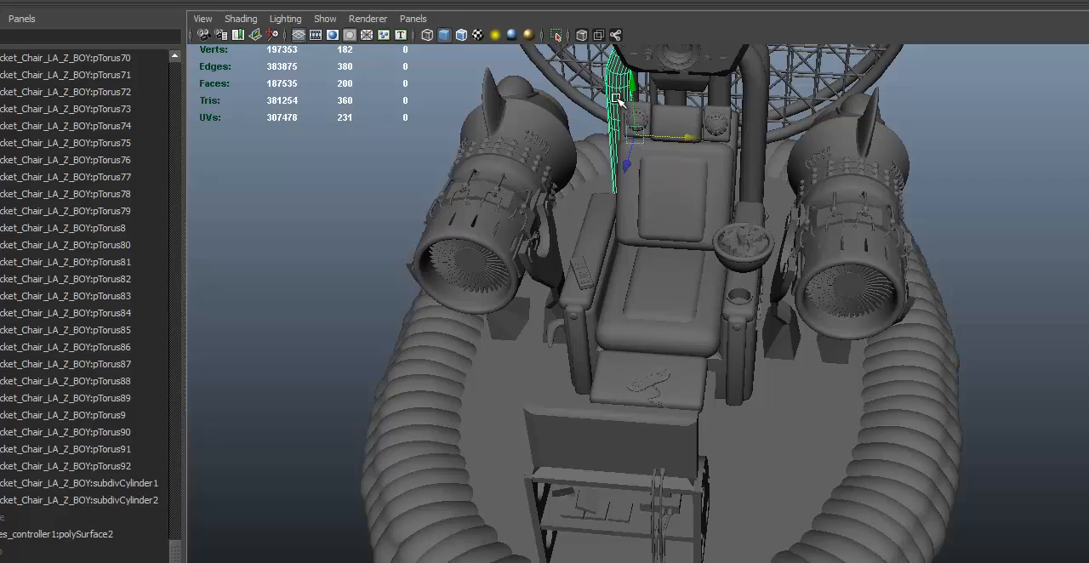
pyautogui.keyDown('alt'); pyautogui.moveTo(758, 115); pyautogui.dragTo(882, 214); pyautogui.keyUp('alt')
pyautogui.click(786, 291)
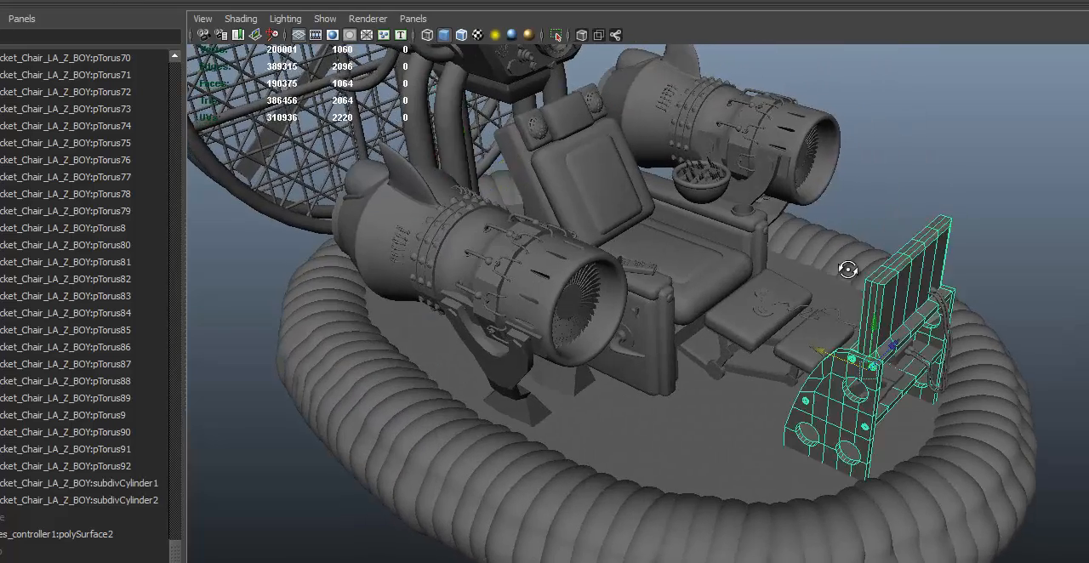
pyautogui.keyDown('alt'); pyautogui.moveTo(786, 291); pyautogui.dragTo(861, 145); pyautogui.keyUp('alt')
pyautogui.press('f')
pyautogui.keyDown('alt'); pyautogui.moveTo(1000, 336); pyautogui.dragTo(464, 330, button='right'); pyautogui.keyUp('alt')
pyautogui.keyDown('alt'); pyautogui.moveTo(464, 330); pyautogui.dragTo(221, 289); pyautogui.keyUp('alt')
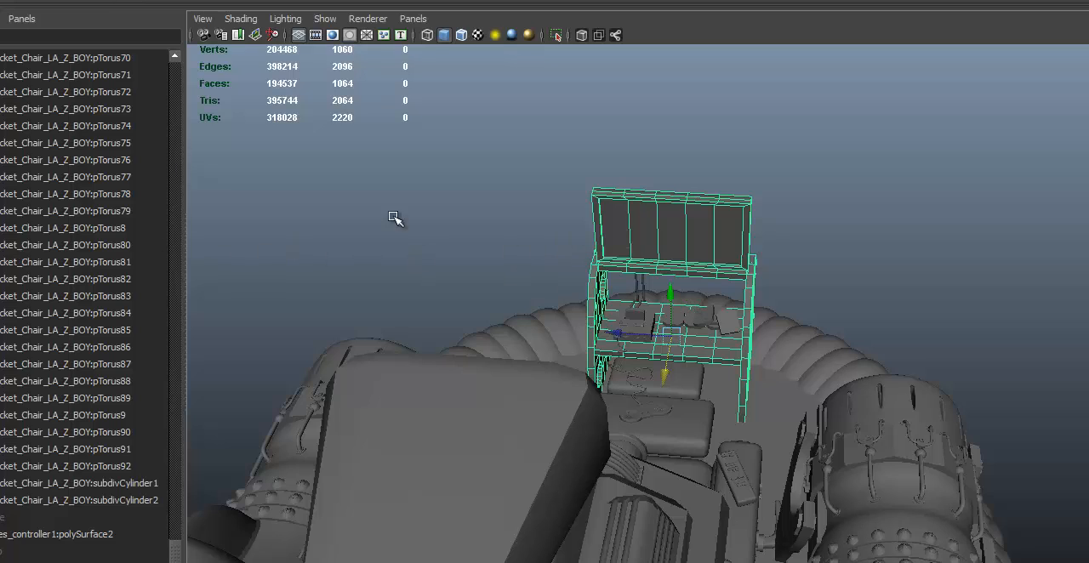
# - Locate the selected console stand in the object list, then select polySurface103 there and frame that small thruster pipe in the view
pyautogui.scroll(10, 64, 228)
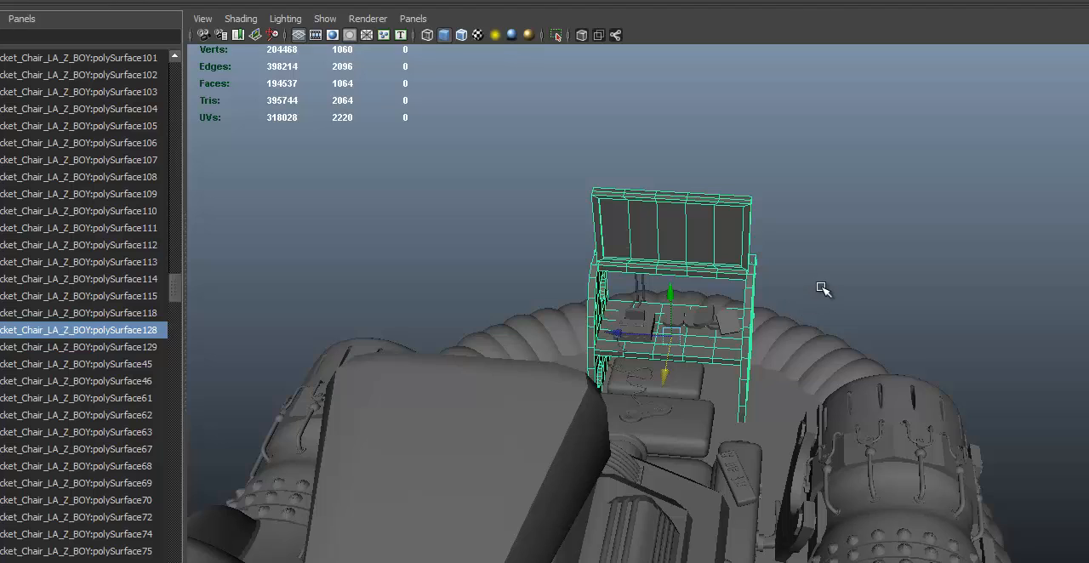
pyautogui.click(60, 92)
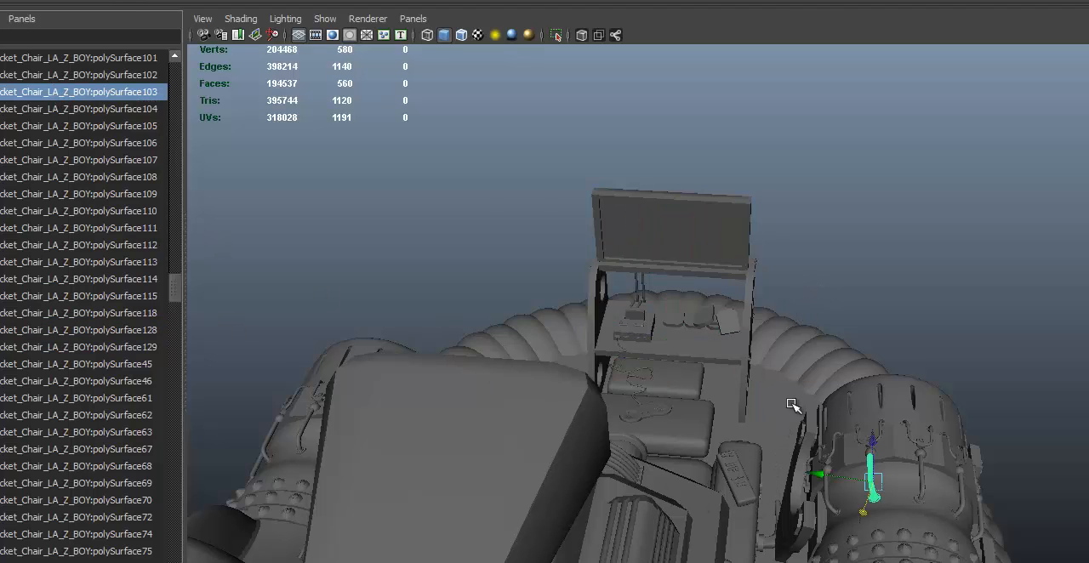
pyautogui.press('f')
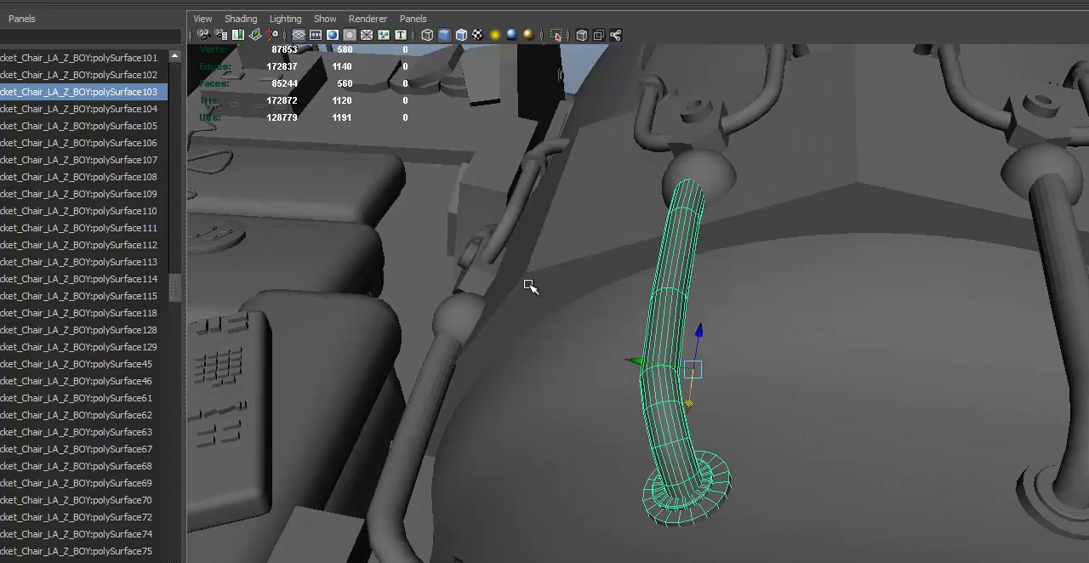
# - Select the remote control on the armrest, locate it in the object list and center its pivot
pyautogui.click(236, 369)
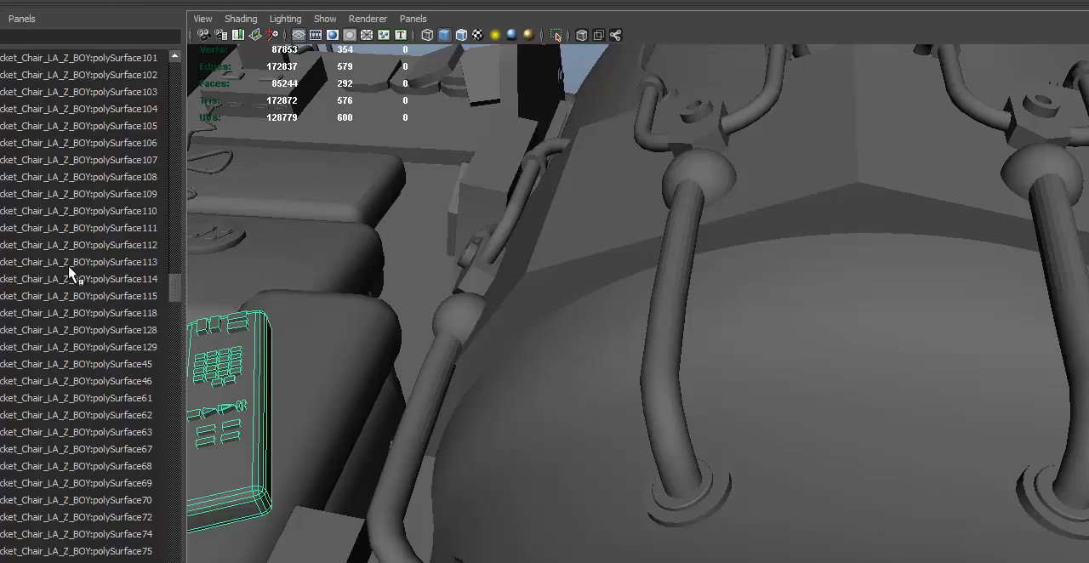
pyautogui.press('f')
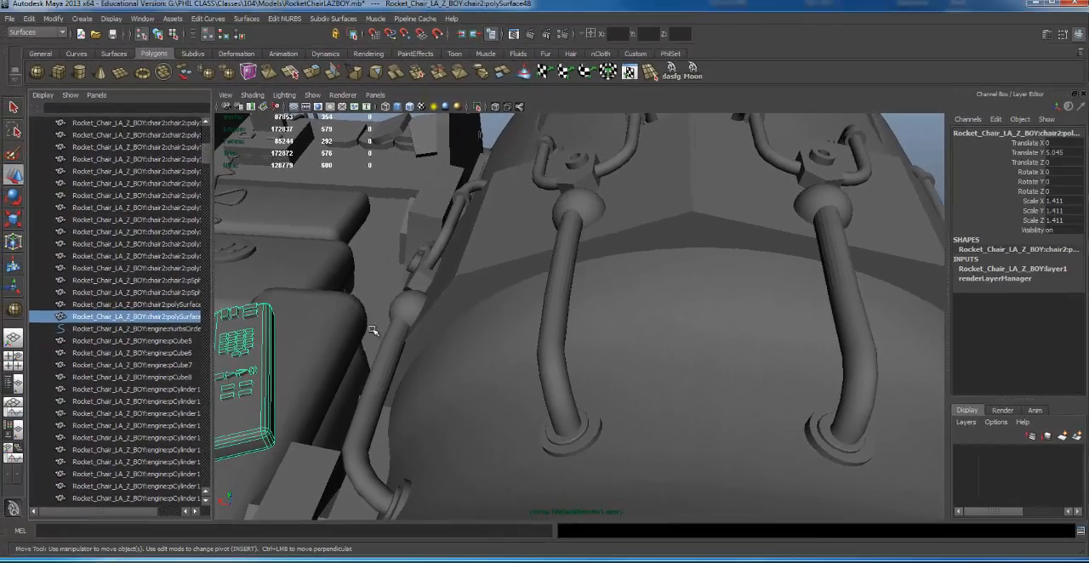
pyautogui.scroll(-7, 690, 352)
pyautogui.keyDown('alt'); pyautogui.moveTo(618, 330); pyautogui.dragTo(464, 317); pyautogui.keyUp('alt')
pyautogui.keyDown('alt'); pyautogui.moveTo(464, 316); pyautogui.dragTo(510, 313, button='middle'); pyautogui.keyUp('alt')
pyautogui.keyDown('alt'); pyautogui.moveTo(510, 313); pyautogui.dragTo(721, 324); pyautogui.keyUp('alt')
pyautogui.keyDown('alt'); pyautogui.moveTo(721, 324); pyautogui.dragTo(717, 312, button='middle'); pyautogui.keyUp('alt')
pyautogui.keyDown('alt'); pyautogui.moveTo(718, 312); pyautogui.dragTo(374, 319, button='right'); pyautogui.keyUp('alt')
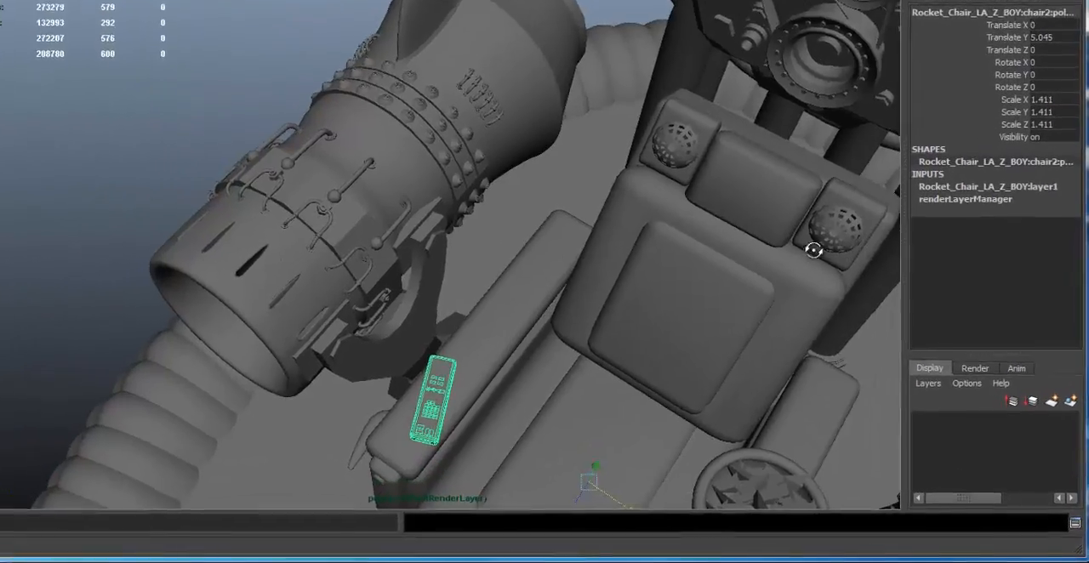
pyautogui.keyDown('alt'); pyautogui.moveTo(875, 314); pyautogui.dragTo(774, 333, button='right'); pyautogui.keyUp('alt')
pyautogui.keyDown('alt'); pyautogui.moveTo(643, 242); pyautogui.dragTo(626, 223, button='right'); pyautogui.keyUp('alt')
pyautogui.keyDown('alt'); pyautogui.moveTo(626, 223); pyautogui.dragTo(584, 93); pyautogui.keyUp('alt')
pyautogui.keyDown('alt'); pyautogui.moveTo(513, 334); pyautogui.dragTo(494, 228); pyautogui.keyUp('alt')
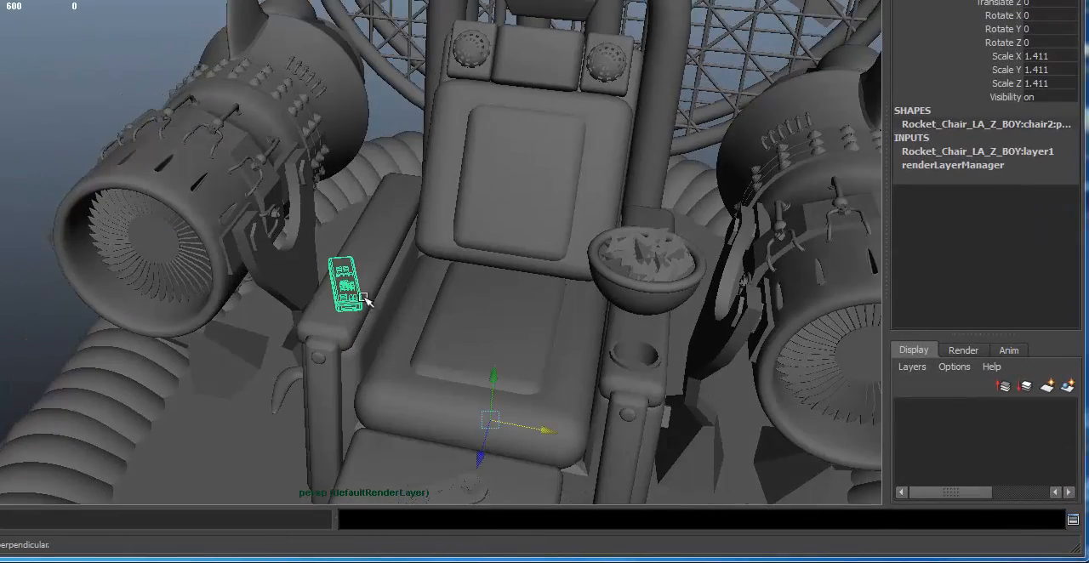
pyautogui.keyDown('alt'); pyautogui.moveTo(445, 318); pyautogui.dragTo(422, 313); pyautogui.keyUp('alt')
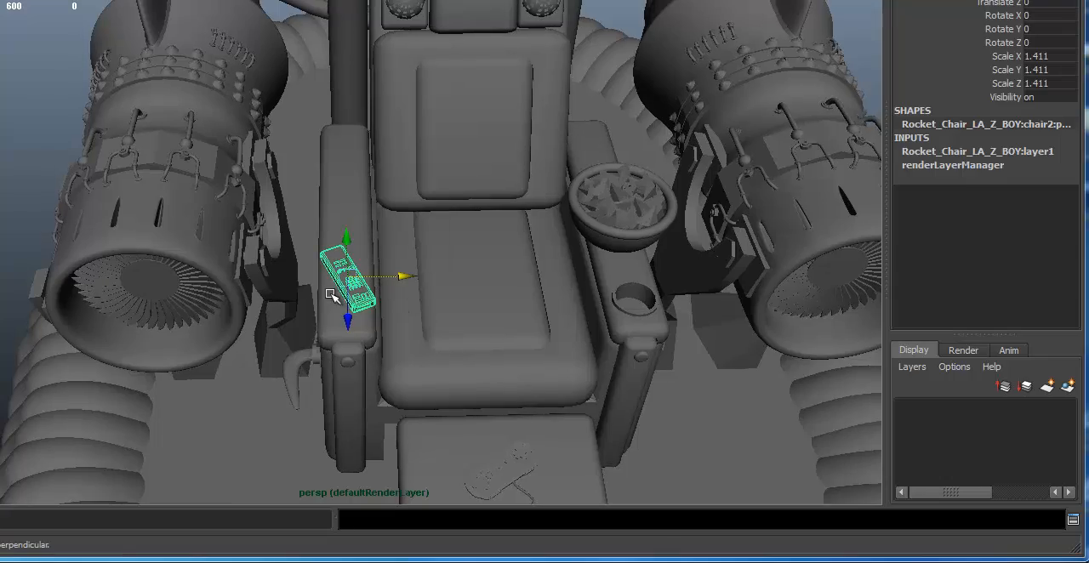
# - Box-select the chair, wire fans, base ring and one rocket thruster together and hide them, keeping the other thruster in view
pyautogui.keyDown('alt'); pyautogui.moveTo(497, 260); pyautogui.dragTo(178, 287, button='right'); pyautogui.keyUp('alt')
pyautogui.keyDown('alt'); pyautogui.moveTo(178, 286); pyautogui.dragTo(301, 244); pyautogui.keyUp('alt')
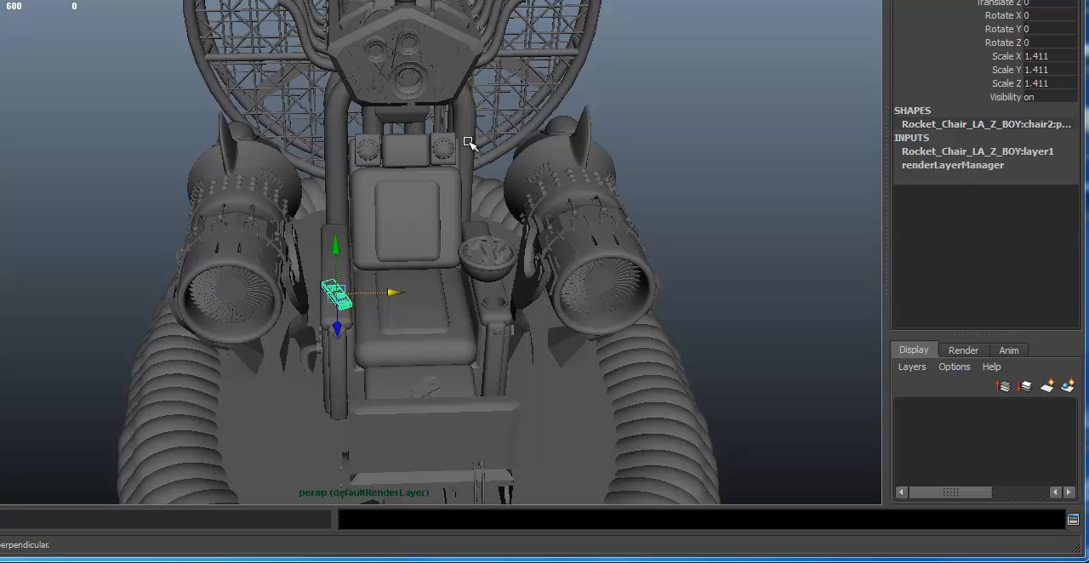
pyautogui.keyDown('alt'); pyautogui.moveTo(583, 148); pyautogui.dragTo(558, 143, button='middle'); pyautogui.keyUp('alt')
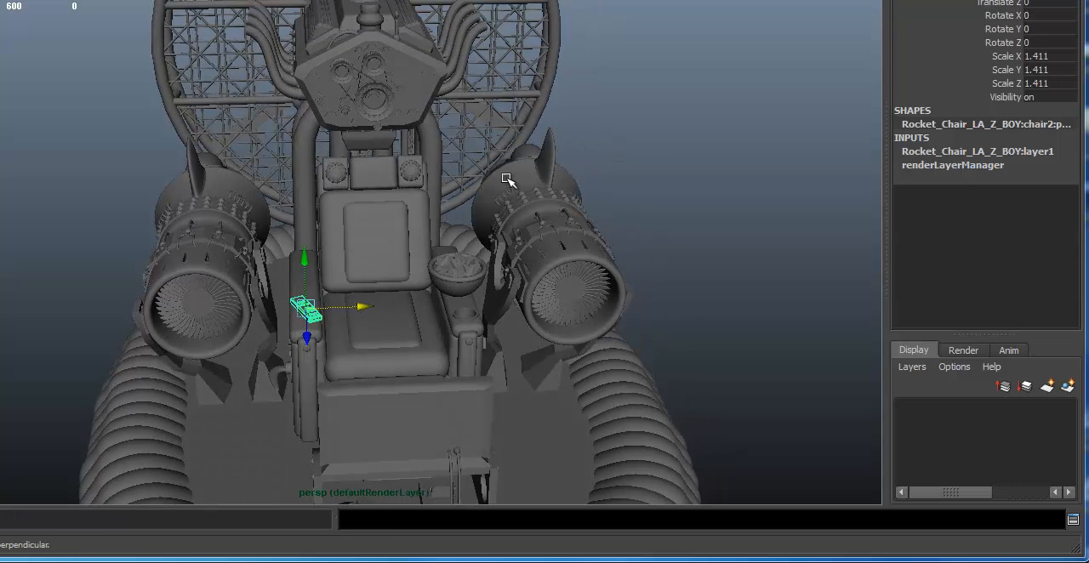
pyautogui.keyDown('alt'); pyautogui.moveTo(467, 187); pyautogui.dragTo(341, 168); pyautogui.keyUp('alt')
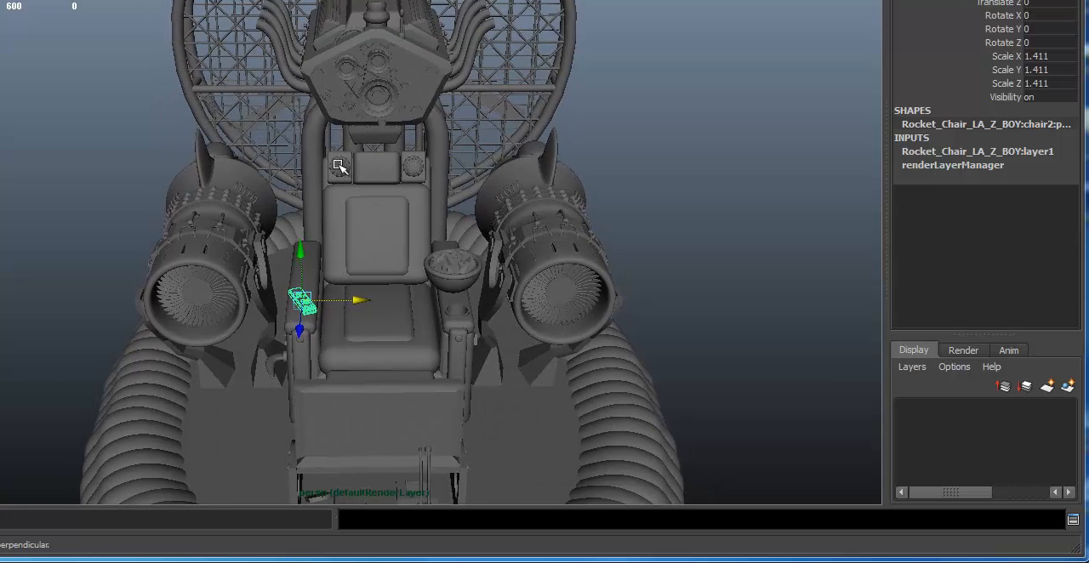
pyautogui.moveTo(281, 65); pyautogui.dragTo(688, 449)
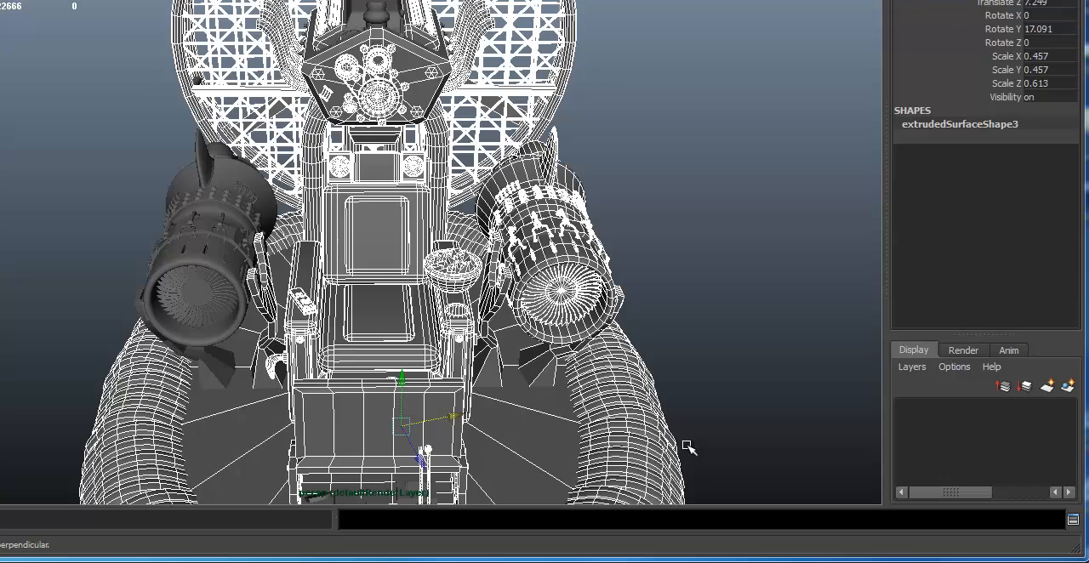
pyautogui.press('Delete')
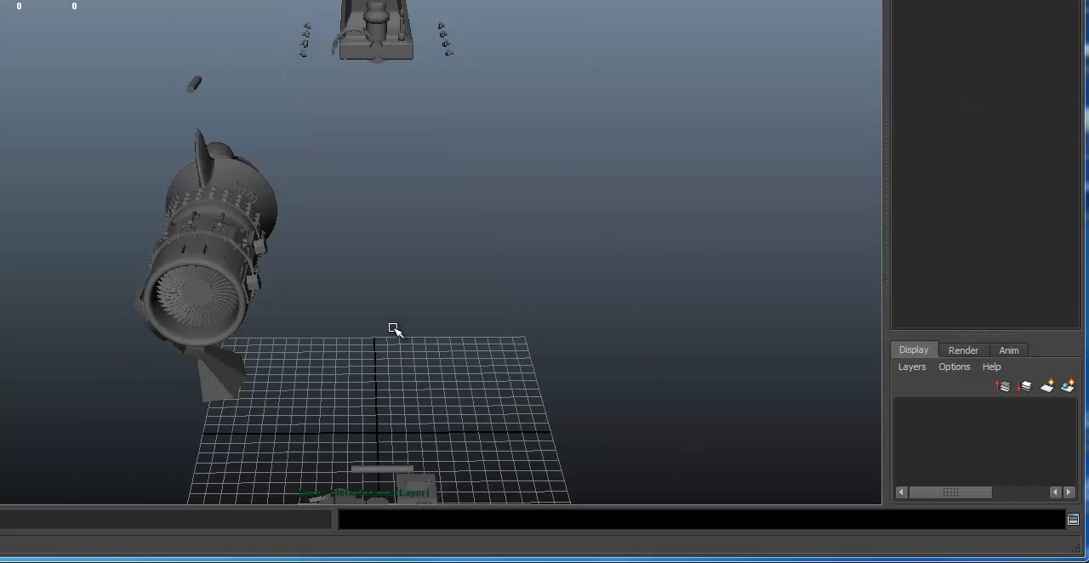
# - Select the leftover engine parts floating above the grid and hide them
pyautogui.keyDown('alt'); pyautogui.moveTo(392, 280); pyautogui.dragTo(498, 27); pyautogui.keyUp('alt')
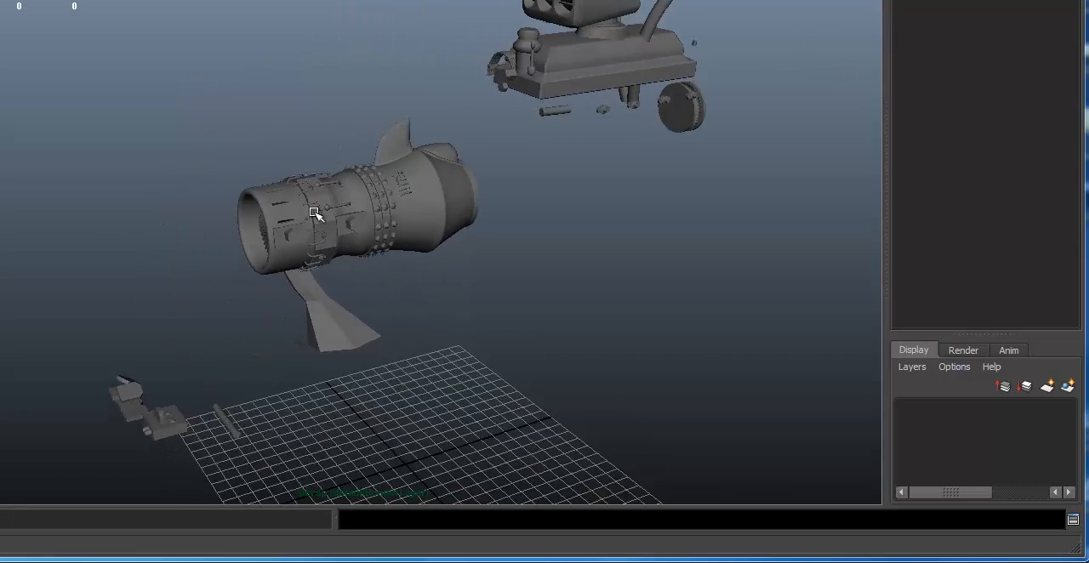
pyautogui.keyDown('alt'); pyautogui.moveTo(564, 87); pyautogui.dragTo(881, 217); pyautogui.keyUp('alt')
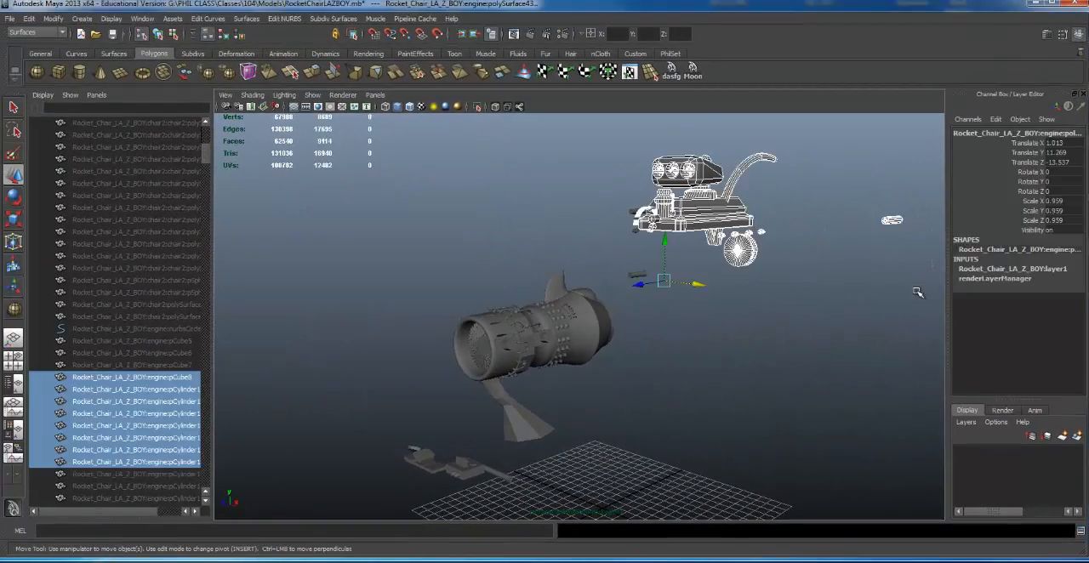
pyautogui.click(913, 296)
pyautogui.moveTo(631, 208); pyautogui.dragTo(668, 305)
pyautogui.press('Delete')
# - Select the forked stand beneath the rocket thruster and display it with smooth mesh preview
pyautogui.keyDown('ctrl'); pyautogui.keyDown('alt'); pyautogui.moveTo(417, 331); pyautogui.dragTo(615, 446); pyautogui.keyUp('alt'); pyautogui.keyUp('ctrl')
pyautogui.keyDown('alt'); pyautogui.moveTo(700, 413); pyautogui.dragTo(511, 407, button='right'); pyautogui.keyUp('alt')
pyautogui.keyDown('alt'); pyautogui.moveTo(510, 407); pyautogui.dragTo(615, 364); pyautogui.keyUp('alt')
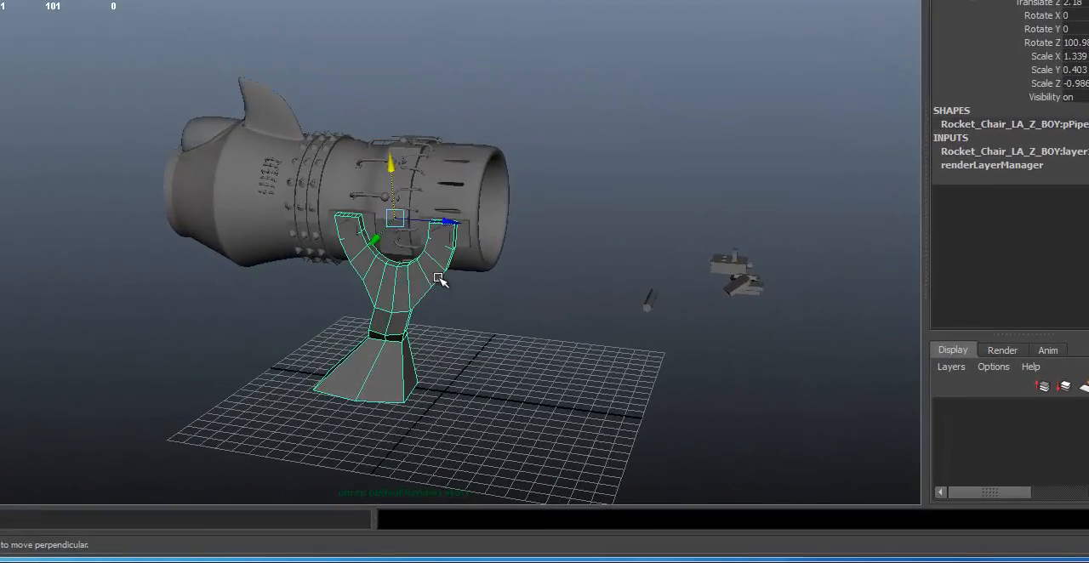
pyautogui.press('3')
pyautogui.keyDown('alt'); pyautogui.moveTo(576, 156); pyautogui.dragTo(562, 159); pyautogui.keyUp('alt')
pyautogui.click(512, 343)
pyautogui.keyDown('alt'); pyautogui.moveTo(469, 366); pyautogui.dragTo(672, 316, button='right'); pyautogui.keyUp('alt')
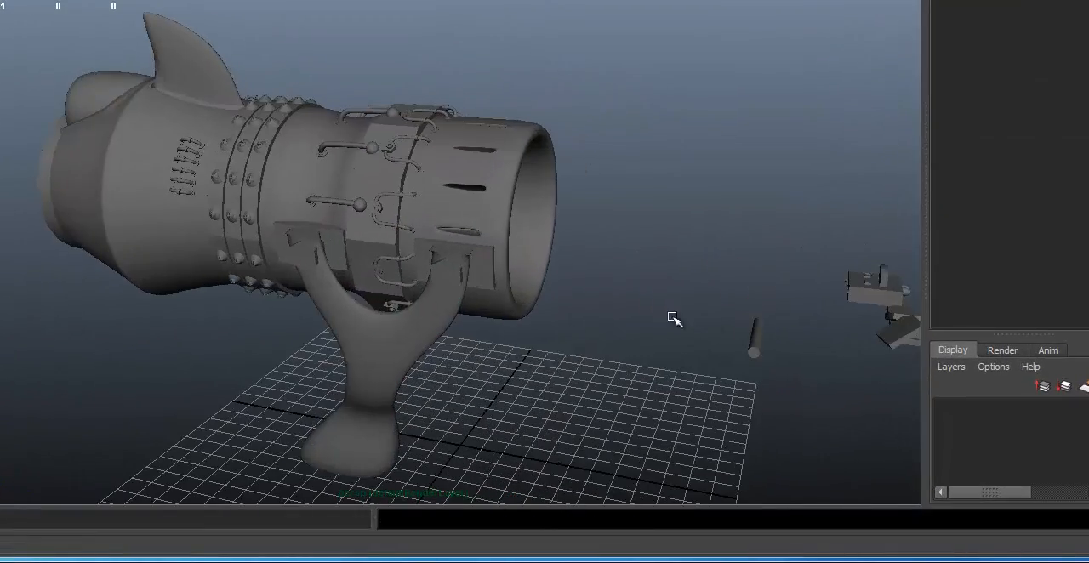
# - Select the two small mounting cylinders at the stand's fork ends and display them with smooth mesh preview
pyautogui.click(342, 343)
pyautogui.keyDown('alt'); pyautogui.moveTo(342, 343); pyautogui.dragTo(427, 277); pyautogui.keyUp('alt')
pyautogui.click(396, 233)
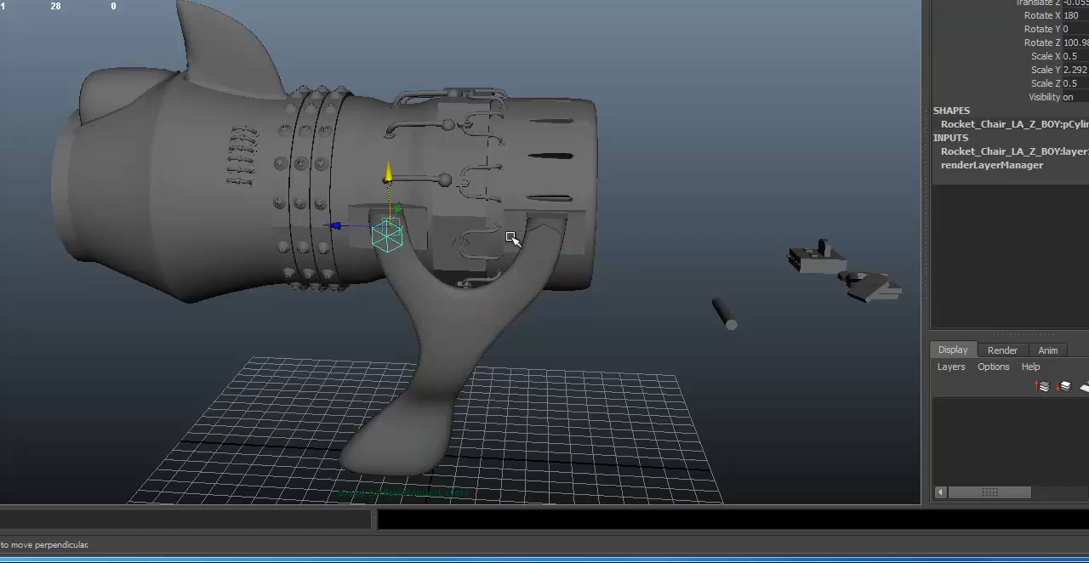
pyautogui.keyDown('shift'); pyautogui.click(540, 237); pyautogui.keyUp('shift')
pyautogui.press('3')
pyautogui.click(658, 148)
# - Select the thruster's forked stand, locate it in the object list and rename it Support
pyautogui.moveTo(550, 307)
pyautogui.keyDown('alt'); pyautogui.mouseDown(button='right')
pyautogui.moveTo(623, 309)
pyautogui.moveTo(551, 316)
pyautogui.mouseUp(button='right'); pyautogui.keyUp('alt')
pyautogui.keyDown('alt'); pyautogui.moveTo(514, 323); pyautogui.dragTo(486, 345); pyautogui.keyUp('alt')
pyautogui.click(485, 345)
pyautogui.keyDown('alt'); pyautogui.moveTo(591, 308); pyautogui.dragTo(479, 284); pyautogui.keyUp('alt')
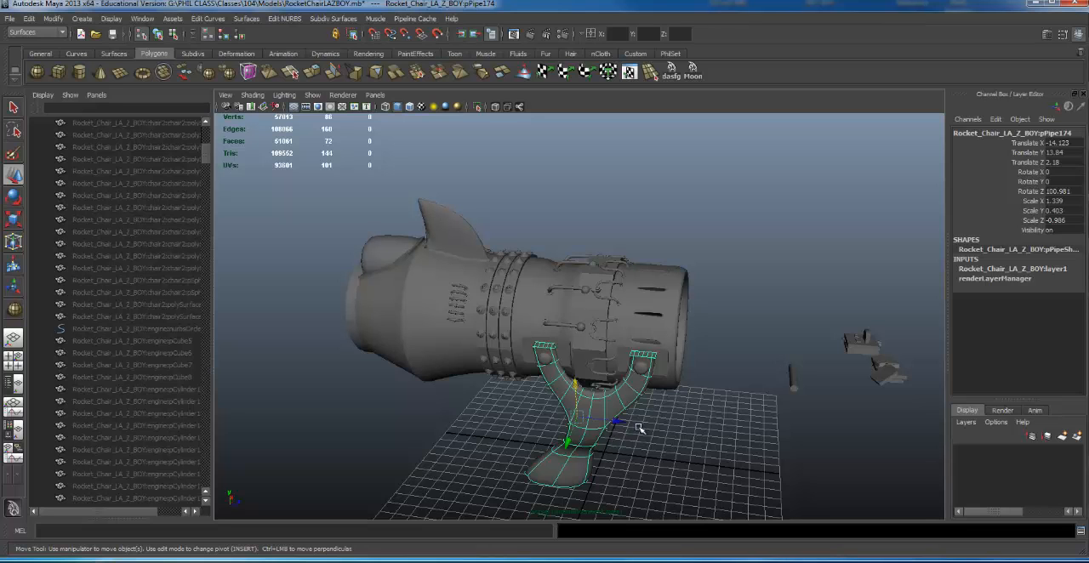
pyautogui.keyDown('alt'); pyautogui.moveTo(679, 300); pyautogui.dragTo(636, 377); pyautogui.keyUp('alt')
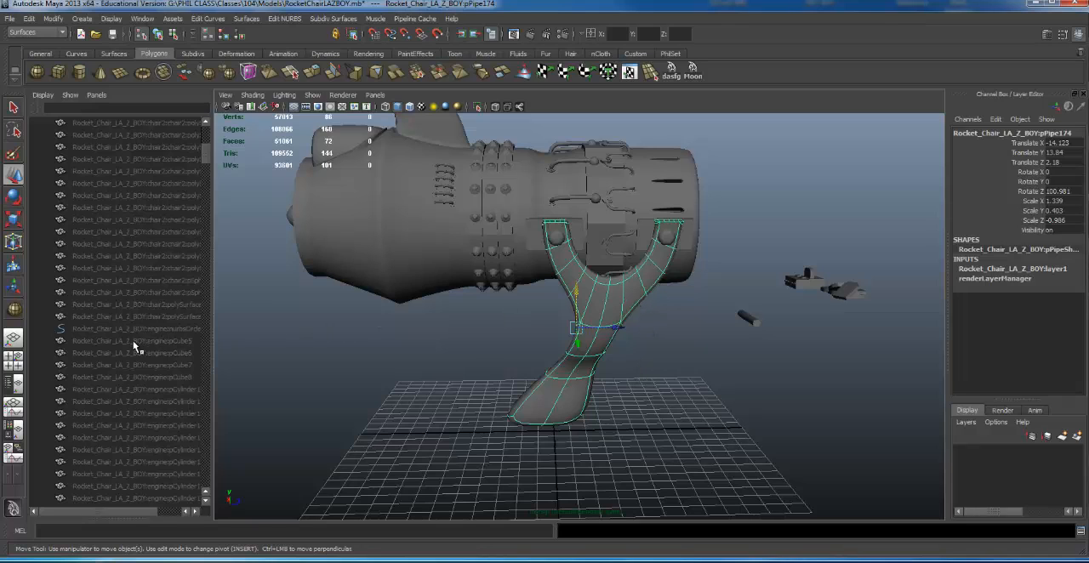
pyautogui.press('f')
pyautogui.doubleClick(120, 318)
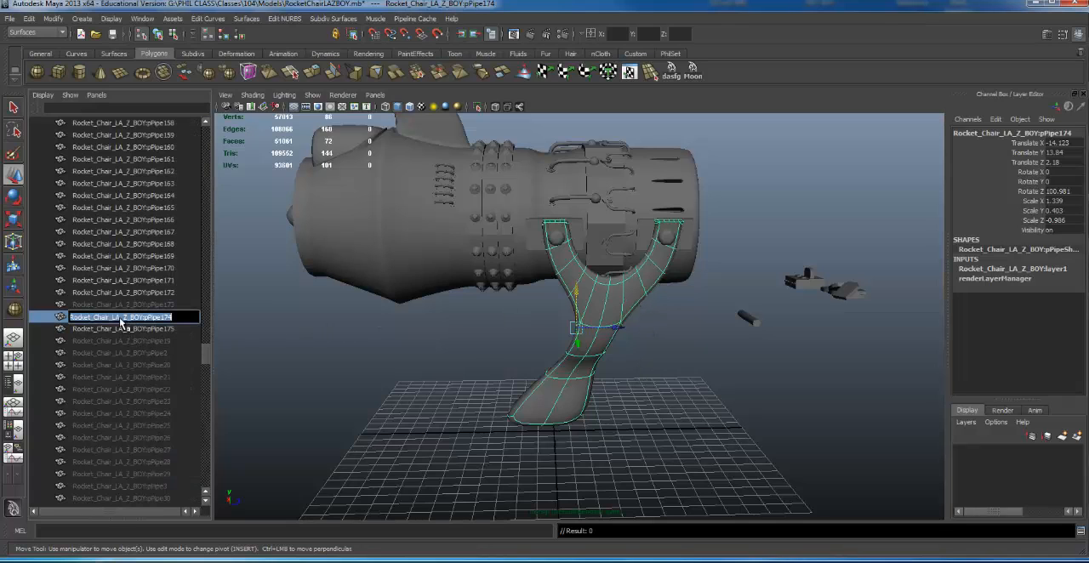
pyautogui.write('Sup')
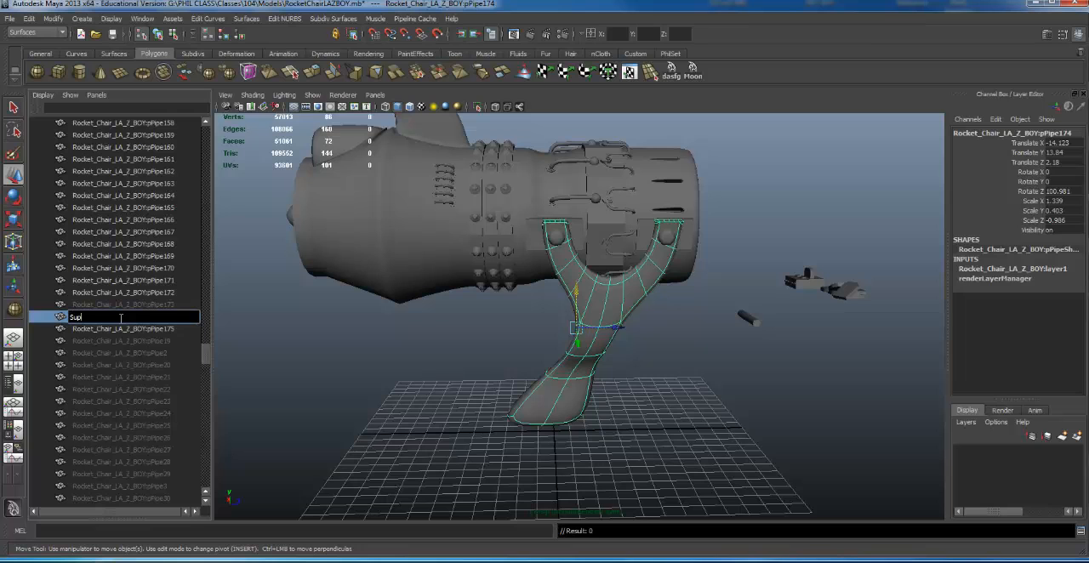
pyautogui.write('port')
pyautogui.press('Return')
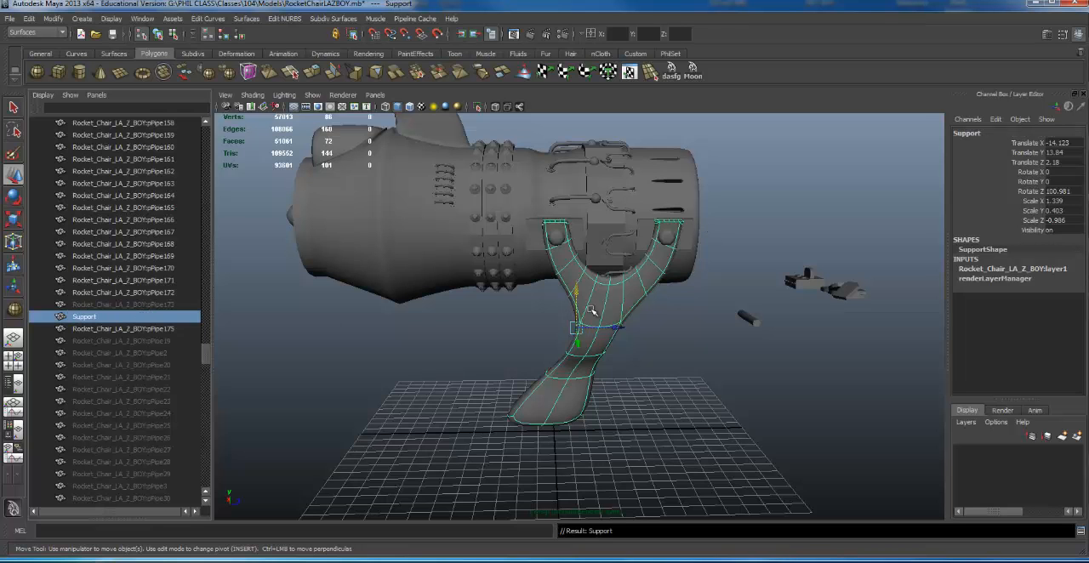
# - Hide the Support stand so that its mounting cylinders on the thruster are exposed
pyautogui.keyDown('alt'); pyautogui.moveTo(592, 311); pyautogui.dragTo(601, 289); pyautogui.keyUp('alt')
pyautogui.keyDown('alt'); pyautogui.moveTo(488, 294); pyautogui.dragTo(409, 284, button='right'); pyautogui.keyUp('alt')
pyautogui.click(605, 247)
pyautogui.keyDown('alt'); pyautogui.moveTo(408, 284); pyautogui.dragTo(484, 272); pyautogui.keyUp('alt')
pyautogui.click(605, 330)
pyautogui.click(598, 328)
pyautogui.keyDown('alt'); pyautogui.moveTo(598, 328); pyautogui.dragTo(549, 325); pyautogui.keyUp('alt')
pyautogui.keyDown('alt'); pyautogui.moveTo(549, 325); pyautogui.dragTo(630, 334, button='right'); pyautogui.keyUp('alt')
pyautogui.hotkey('ctrl', 'h')
# - Group the two mounting cylinders on the thruster, center the group's pivot and activate the Rotate tool
pyautogui.click(613, 293)
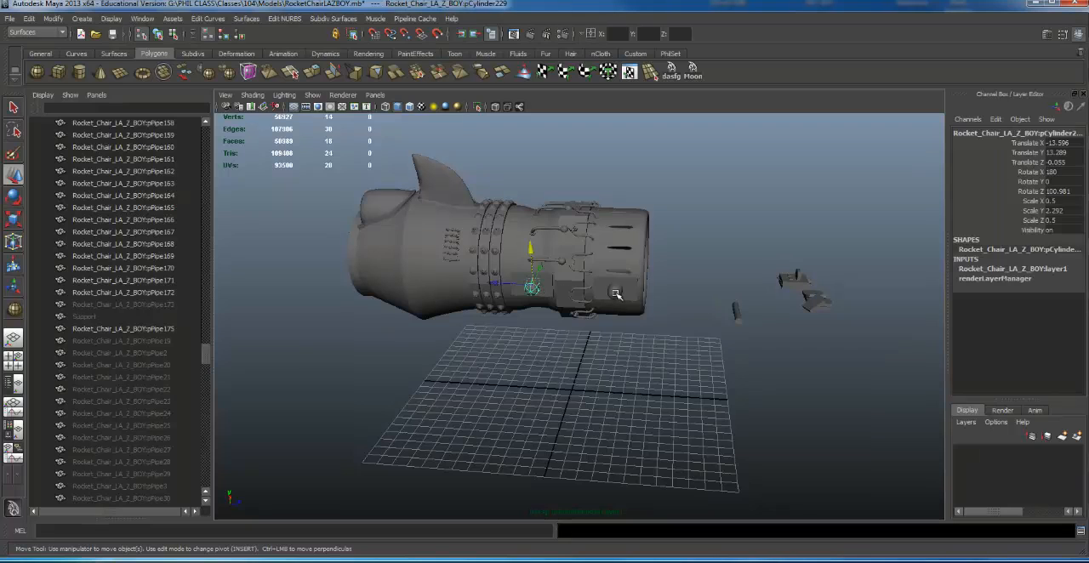
pyautogui.keyDown('alt'); pyautogui.moveTo(608, 296); pyautogui.dragTo(573, 288); pyautogui.keyUp('alt')
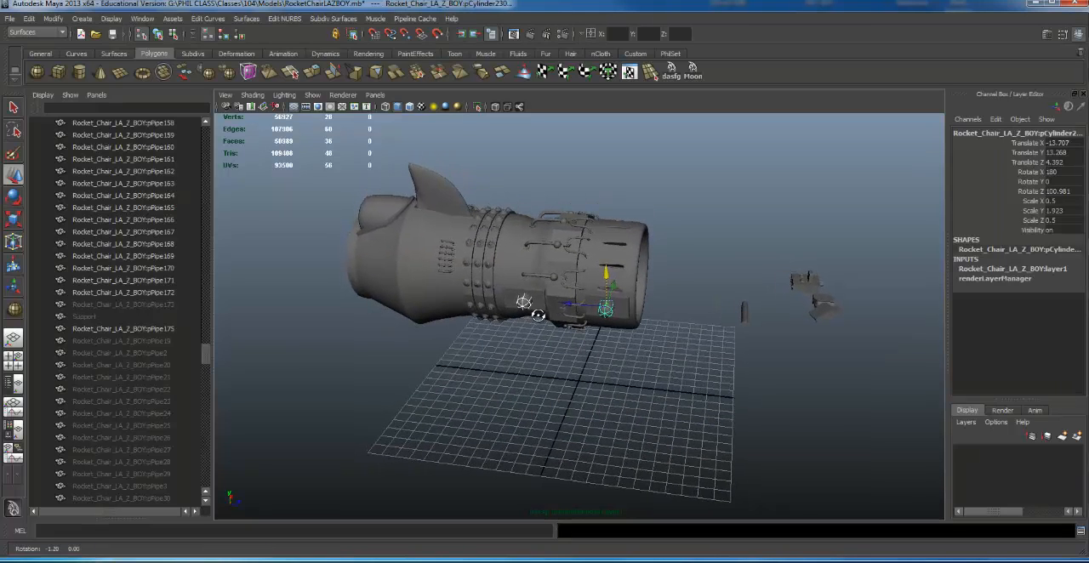
pyautogui.click(692, 333)
pyautogui.click(605, 311)
pyautogui.click(582, 316)
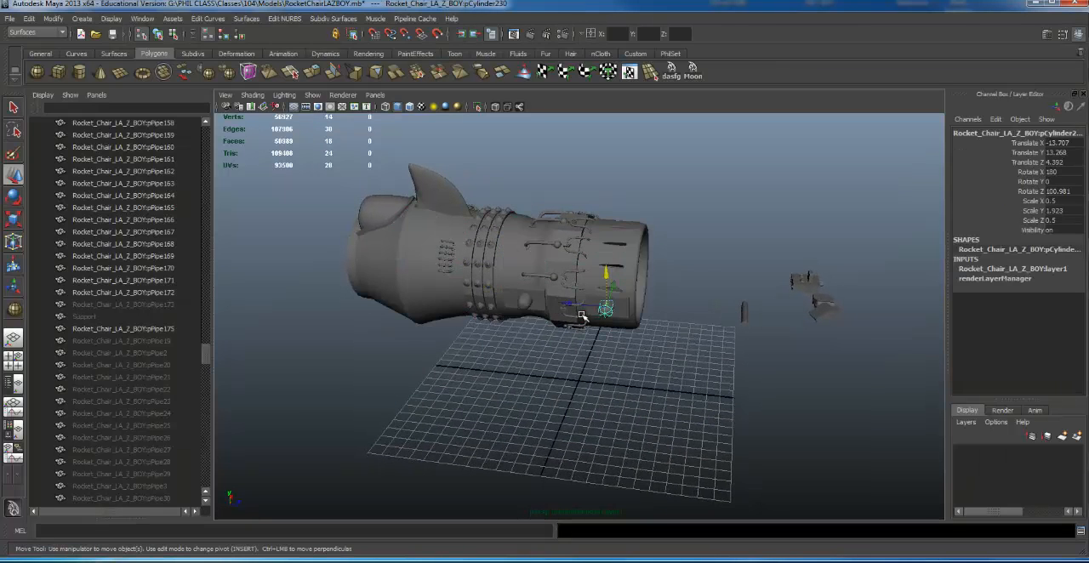
pyautogui.keyDown('shift'); pyautogui.click(527, 303); pyautogui.keyUp('shift')
pyautogui.hotkey('ctrl', 'g')
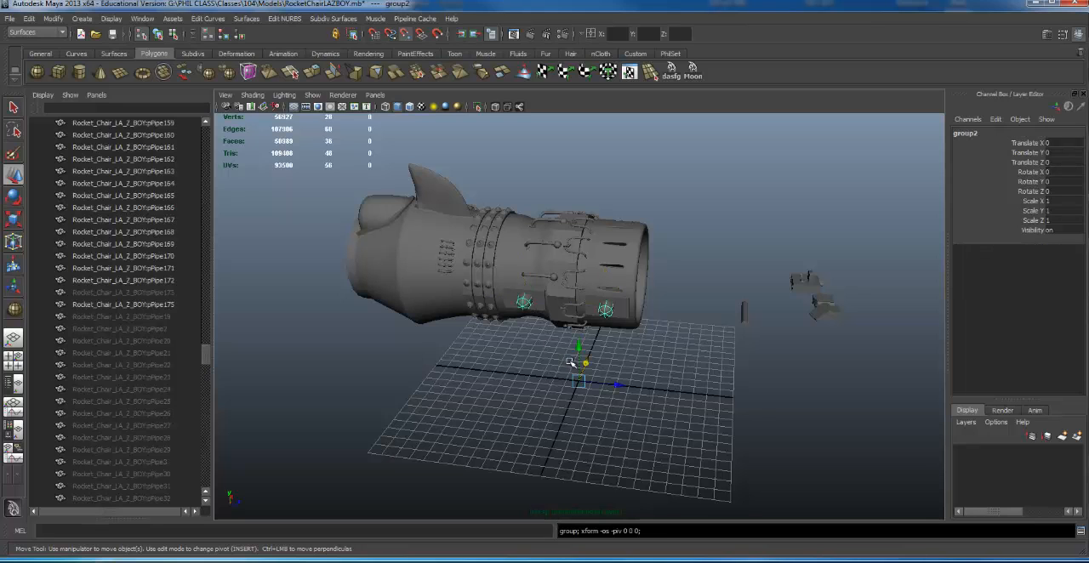
pyautogui.press('e')
pyautogui.keyDown('alt'); pyautogui.moveTo(393, 345); pyautogui.dragTo(246, 339); pyautogui.keyUp('alt')
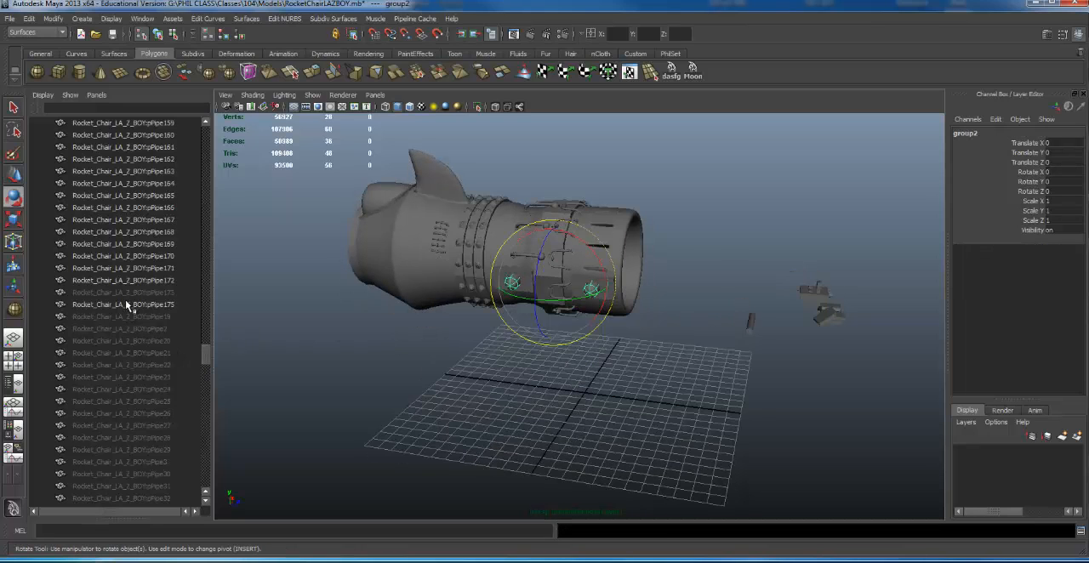
# - Locate the new cylinder group in the object list, rename it Mountys and hide it
pyautogui.press('f')
pyautogui.doubleClick(111, 184)
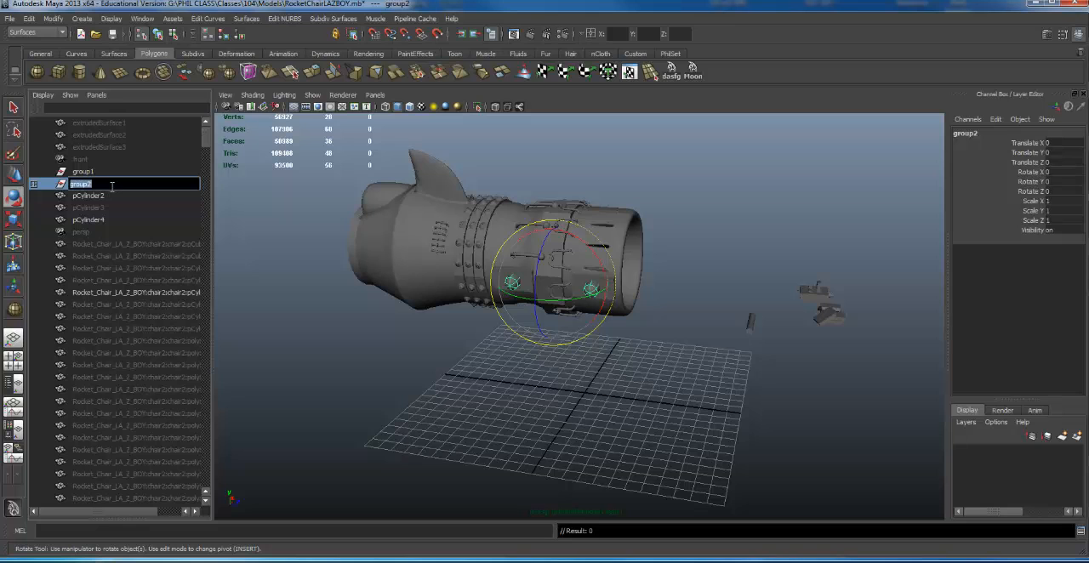
pyautogui.write('Mountys')
pyautogui.press('Return')
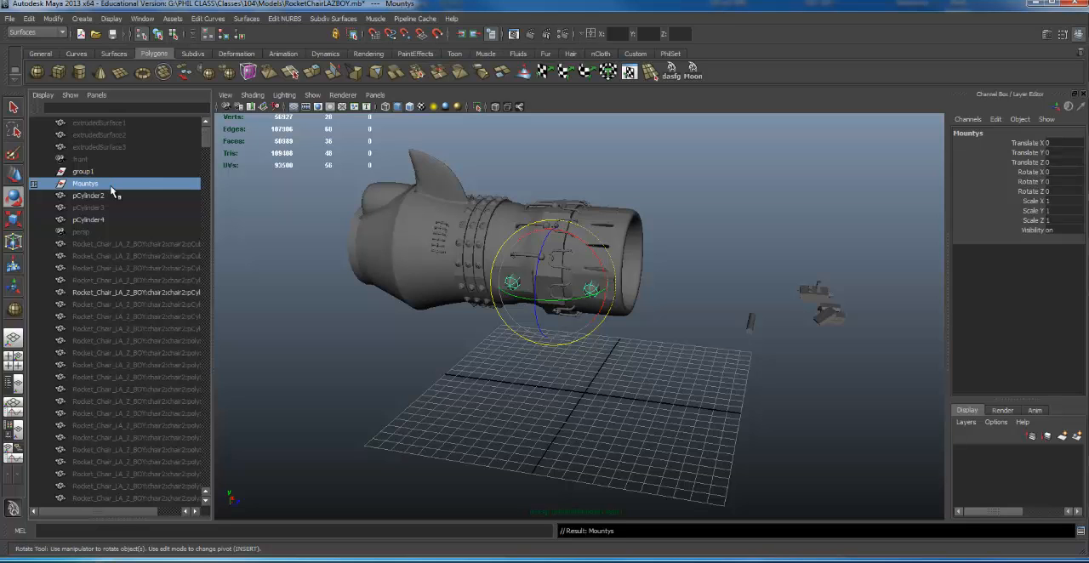
pyautogui.hotkey('ctrl', 'h')
# - Select a mounting cylinder on the thruster's opposite side to examine it, and clear the selection
pyautogui.keyDown('alt'); pyautogui.moveTo(660, 188); pyautogui.dragTo(503, 241); pyautogui.keyUp('alt')
pyautogui.keyDown('alt'); pyautogui.moveTo(503, 241); pyautogui.dragTo(744, 216, button='right'); pyautogui.keyUp('alt')
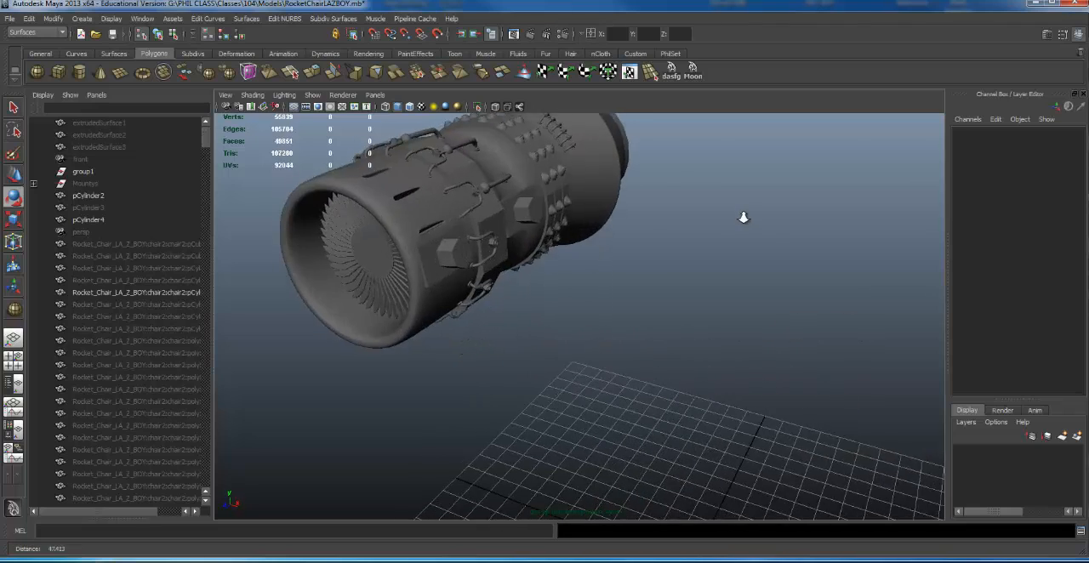
pyautogui.keyDown('alt'); pyautogui.moveTo(743, 217); pyautogui.dragTo(656, 220); pyautogui.keyUp('alt')
pyautogui.click(579, 265)
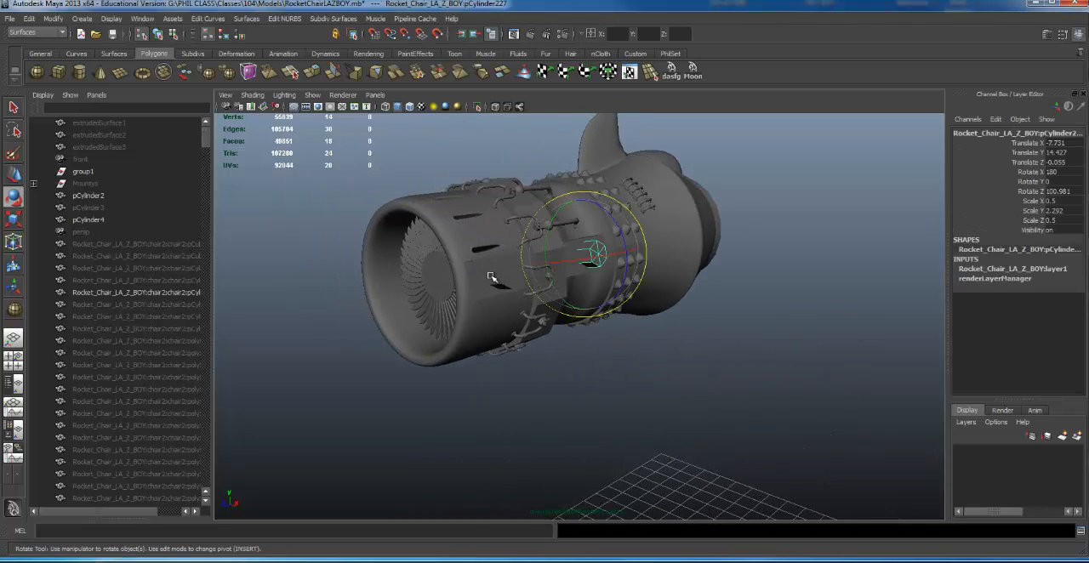
pyautogui.click(774, 299)
pyautogui.keyDown('alt'); pyautogui.moveTo(774, 299); pyautogui.dragTo(507, 285, button='right'); pyautogui.keyUp('alt')
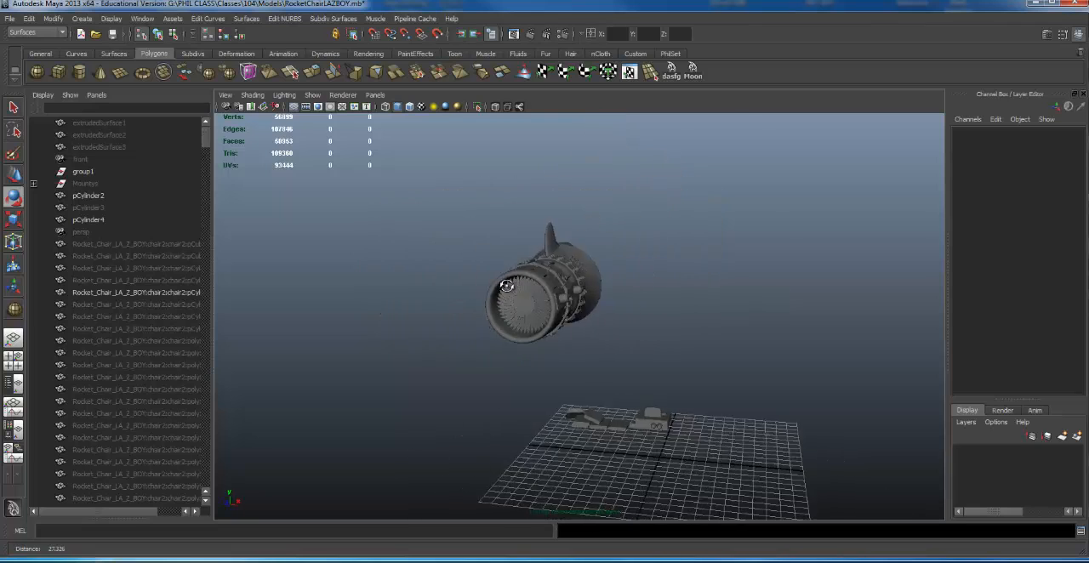
# - Examine the isolated thruster from several sides and try selecting the three riveted bands around its body
pyautogui.keyDown('alt'); pyautogui.moveTo(507, 286); pyautogui.dragTo(536, 289); pyautogui.keyUp('alt')
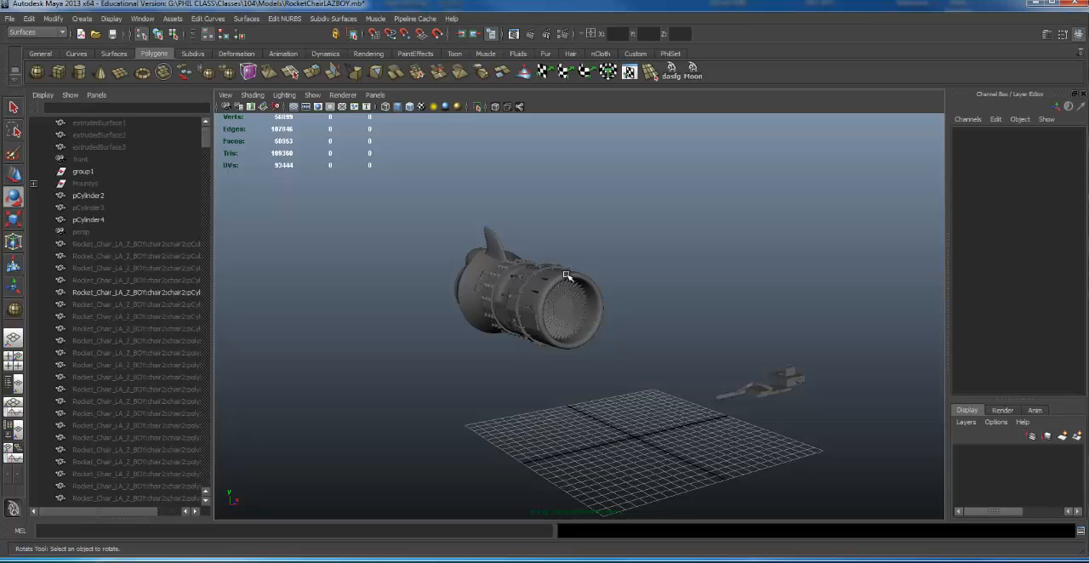
pyautogui.keyDown('alt'); pyautogui.moveTo(488, 284); pyautogui.dragTo(529, 222); pyautogui.keyUp('alt')
pyautogui.scroll(4, 535, 264)
pyautogui.scroll(3, 522, 254)
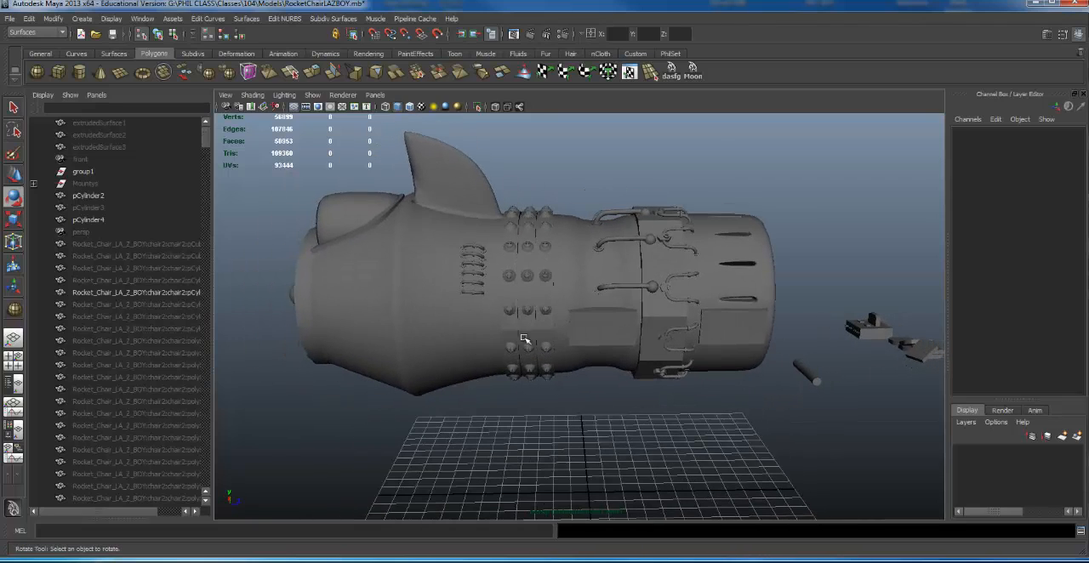
pyautogui.keyDown('alt'); pyautogui.moveTo(486, 323); pyautogui.dragTo(551, 299, button='right'); pyautogui.keyUp('alt')
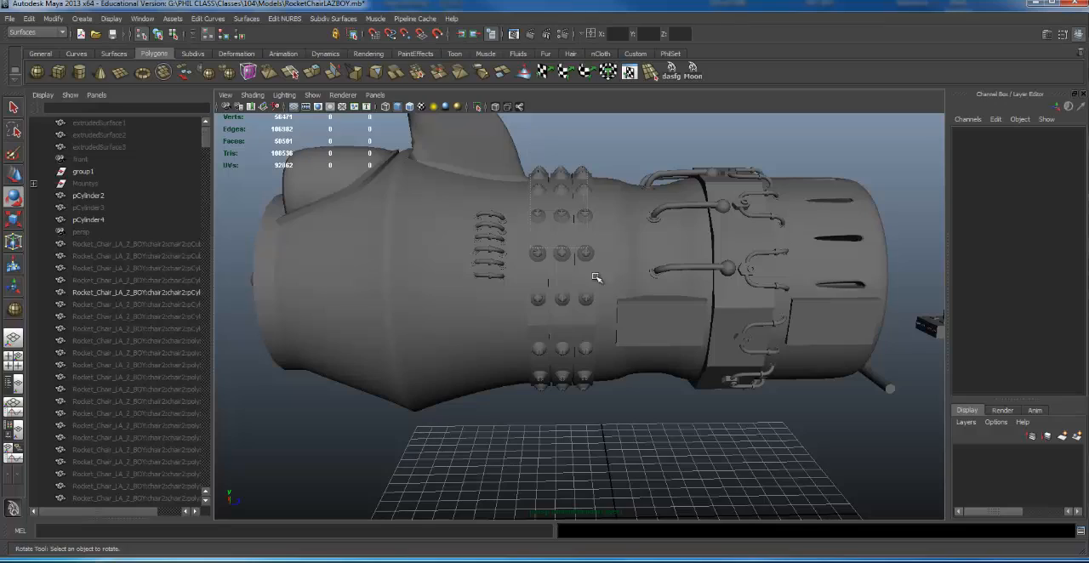
pyautogui.click(500, 271)
pyautogui.keyDown('alt'); pyautogui.moveTo(500, 272); pyautogui.dragTo(546, 245, button='right'); pyautogui.keyUp('alt')
pyautogui.keyDown('ctrl'); pyautogui.moveTo(645, 166); pyautogui.dragTo(779, 417); pyautogui.keyUp('ctrl')
pyautogui.keyDown('alt'); pyautogui.moveTo(599, 297); pyautogui.dragTo(446, 212); pyautogui.keyUp('alt')
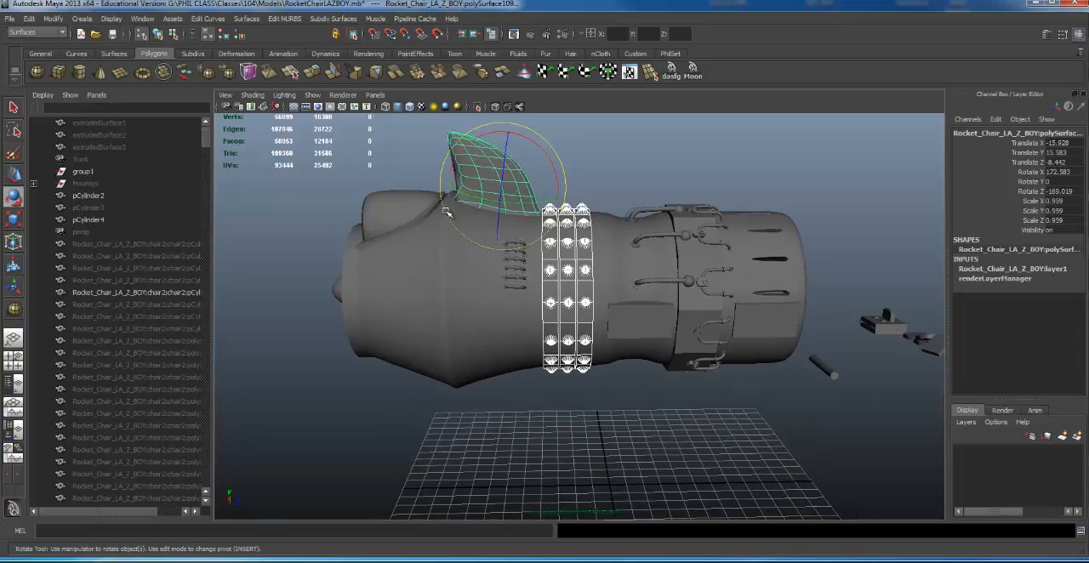
pyautogui.keyDown('ctrl'); pyautogui.click(479, 173); pyautogui.keyUp('ctrl')
pyautogui.keyDown('alt'); pyautogui.moveTo(381, 245); pyautogui.dragTo(567, 166, button='right'); pyautogui.keyUp('alt')
pyautogui.keyDown('alt'); pyautogui.moveTo(608, 216); pyautogui.dragTo(572, 200); pyautogui.keyUp('alt')
pyautogui.keyDown('alt'); pyautogui.moveTo(572, 200); pyautogui.dragTo(752, 226, button='right'); pyautogui.keyUp('alt')
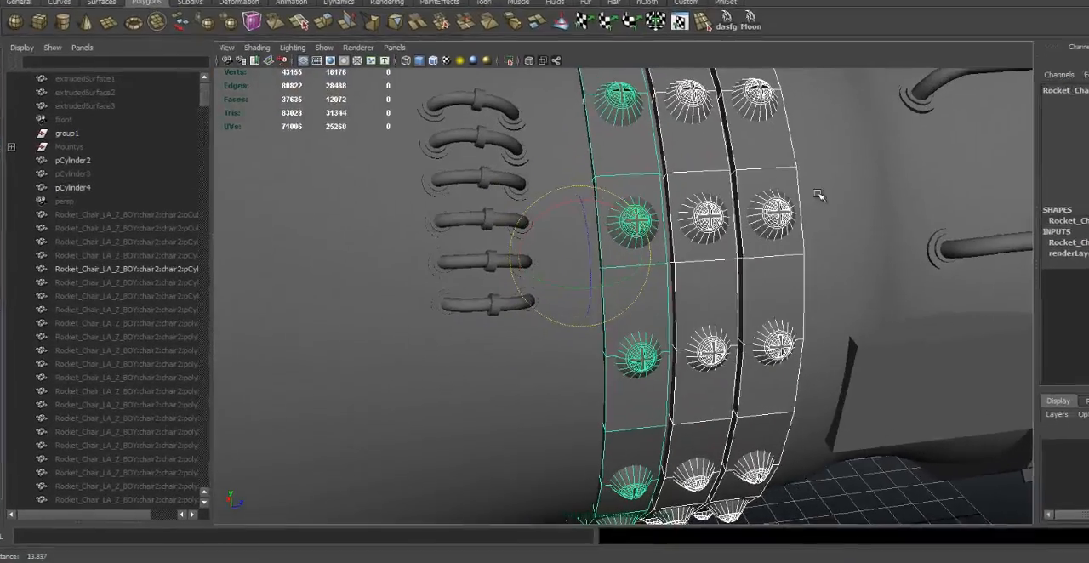
# - Select the three riveted bands around the thruster body, group them and center the group's pivot
pyautogui.click(778, 213)
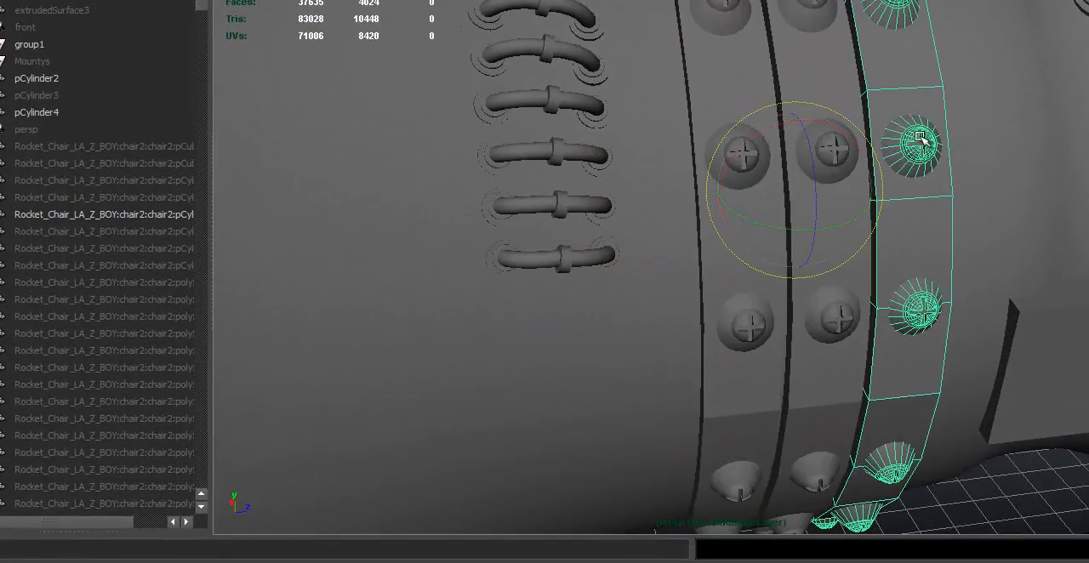
pyautogui.keyDown('alt'); pyautogui.moveTo(950, 143); pyautogui.dragTo(775, 70, button='right'); pyautogui.keyUp('alt')
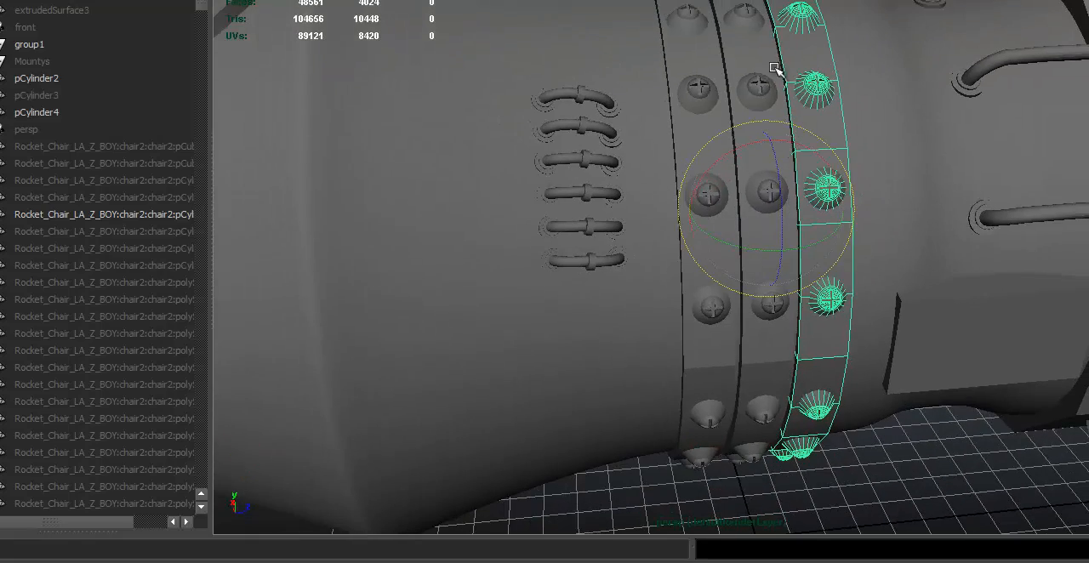
pyautogui.keyDown('shift'); pyautogui.click(760, 81); pyautogui.keyUp('shift')
pyautogui.keyDown('shift'); pyautogui.click(708, 90); pyautogui.keyUp('shift')
pyautogui.keyDown('alt'); pyautogui.moveTo(840, 115); pyautogui.dragTo(834, 116); pyautogui.keyUp('alt')
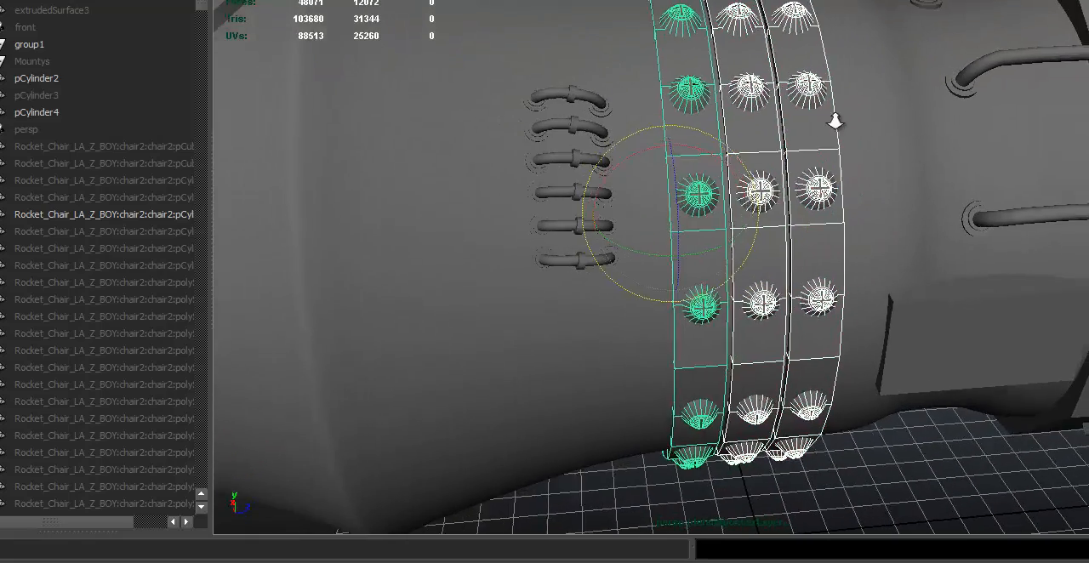
pyautogui.keyDown('alt'); pyautogui.moveTo(834, 116); pyautogui.dragTo(773, 122, button='right'); pyautogui.keyUp('alt')
pyautogui.keyDown('alt'); pyautogui.moveTo(772, 121); pyautogui.dragTo(769, 125); pyautogui.keyUp('alt')
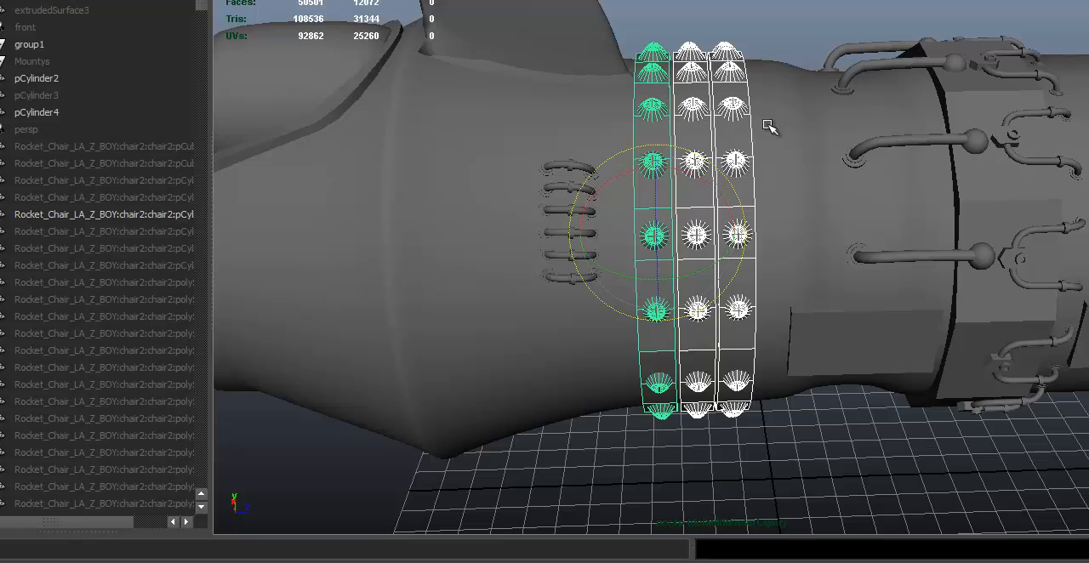
pyautogui.hotkey('ctrl', 'g')
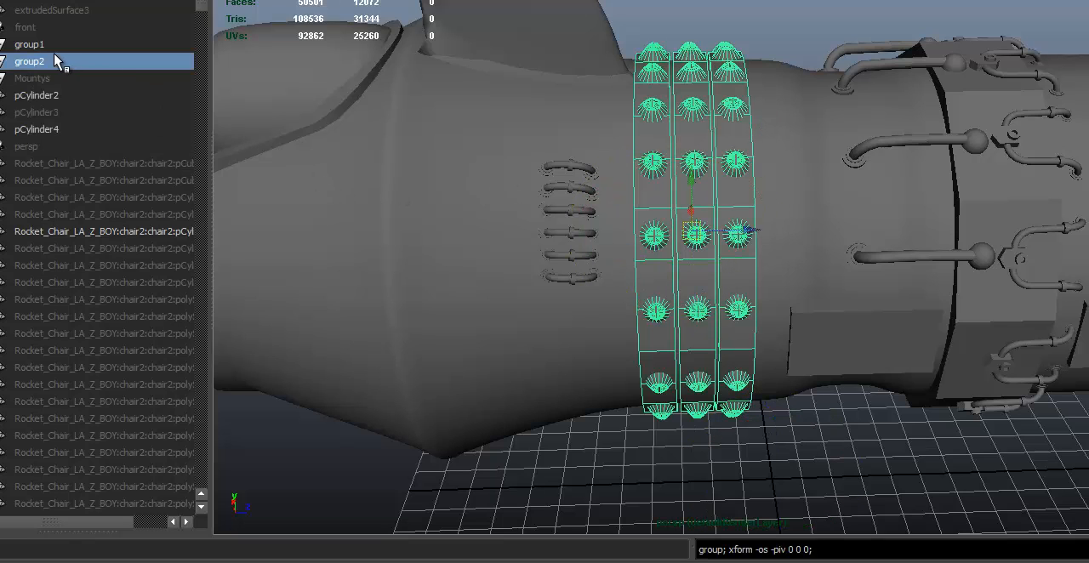
# - Rename the new group of riveted bands Band_Detail in the object list
pyautogui.doubleClick(56, 62)
pyautogui.write('Band Detyai;l')
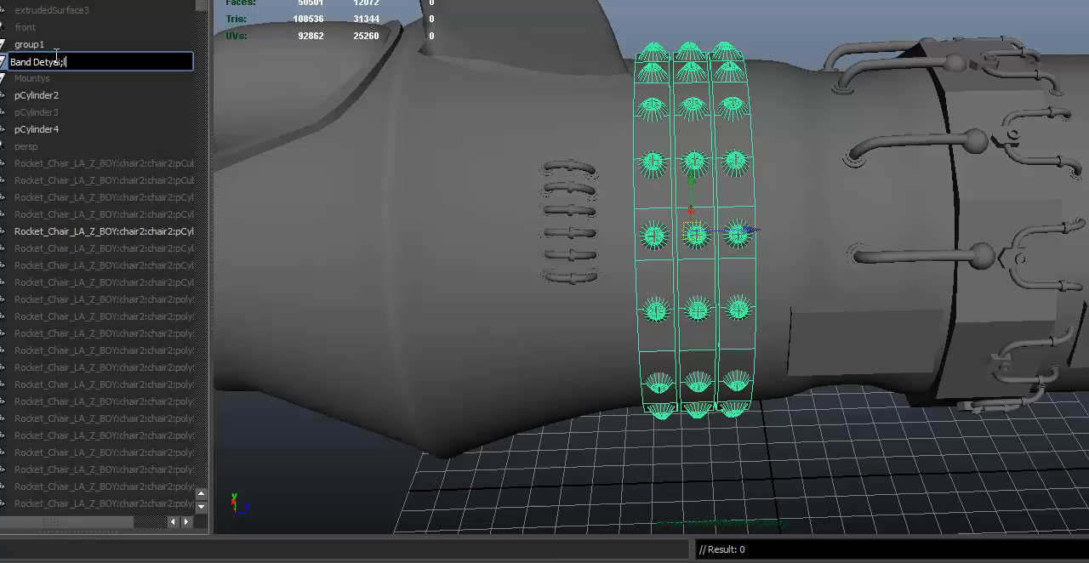
pyautogui.press('Return')
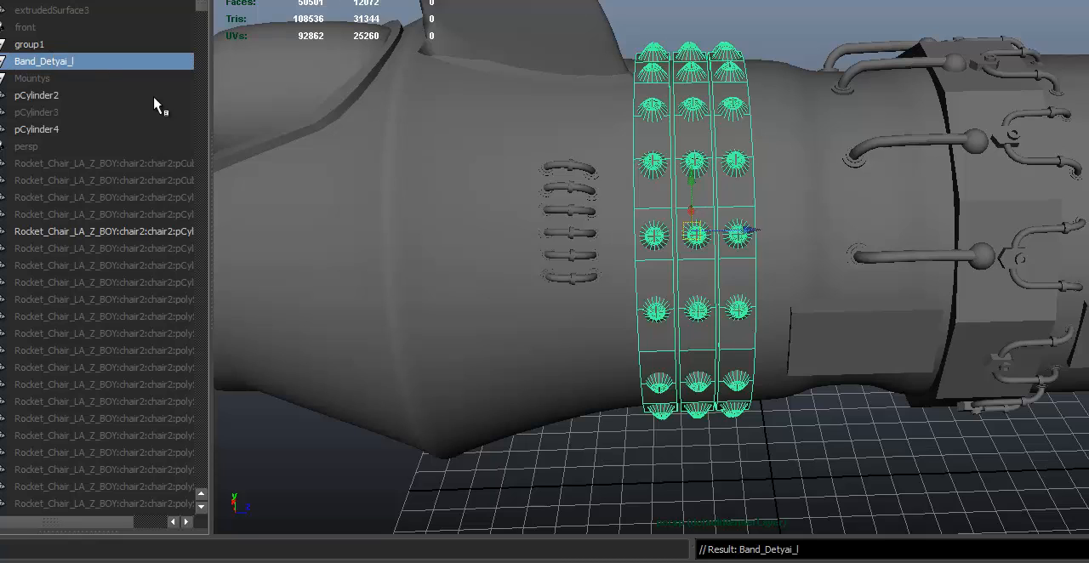
pyautogui.doubleClick(79, 62)
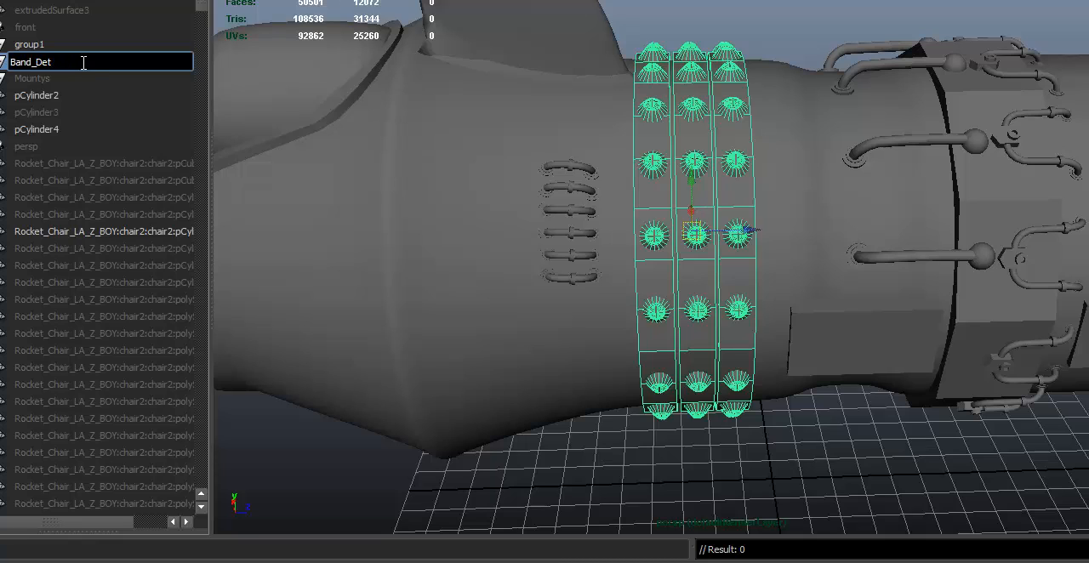
pyautogui.press('Return')
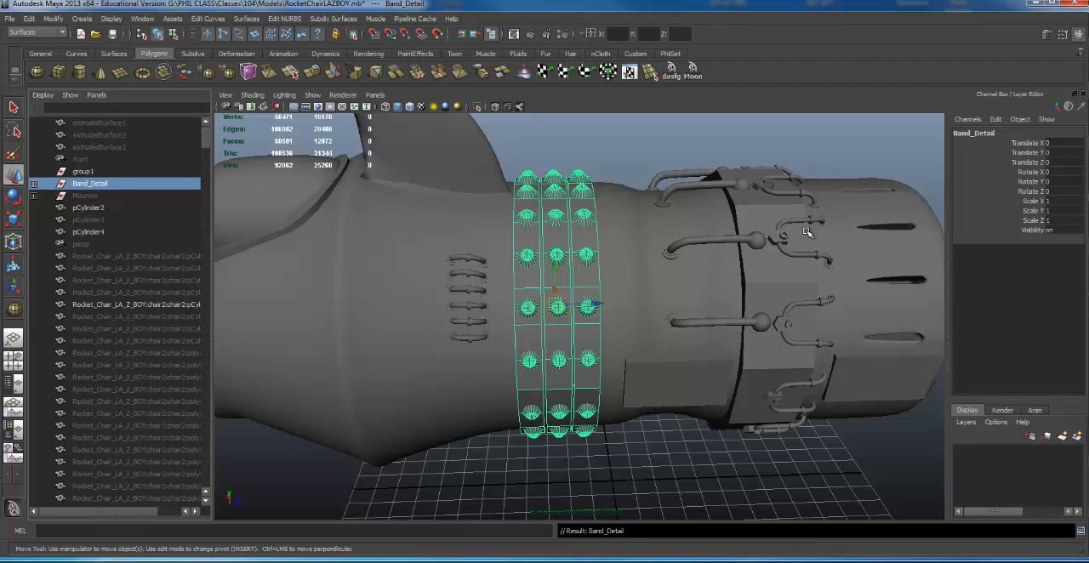
# - Select the thruster's main body, locate it in the object list and rename it Rocket_Base
pyautogui.keyDown('alt'); pyautogui.moveTo(710, 222); pyautogui.dragTo(535, 263, button='right'); pyautogui.keyUp('alt')
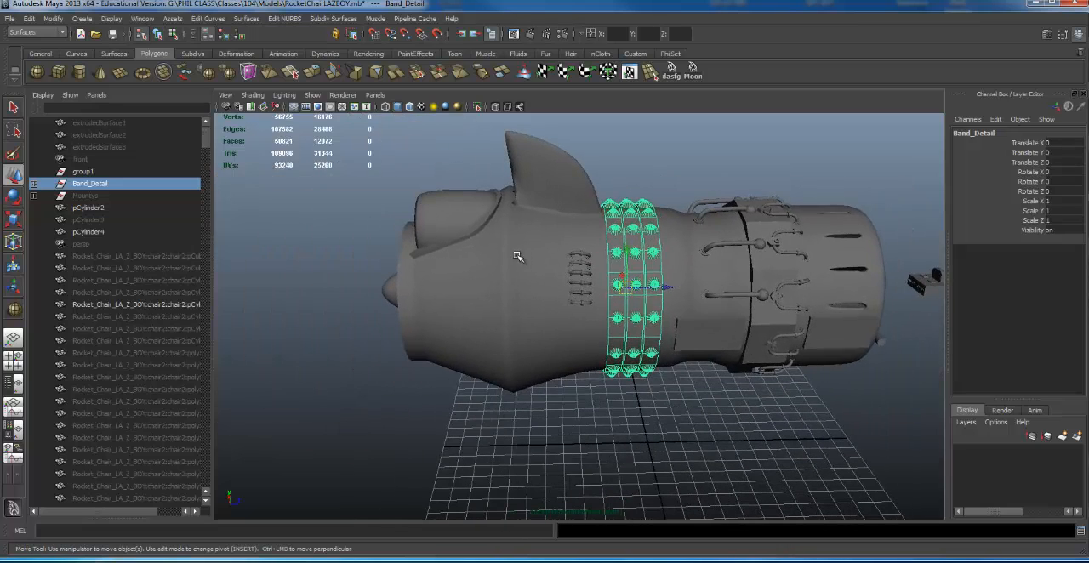
pyautogui.click(514, 278)
pyautogui.keyDown('alt'); pyautogui.moveTo(495, 286); pyautogui.dragTo(487, 281); pyautogui.keyUp('alt')
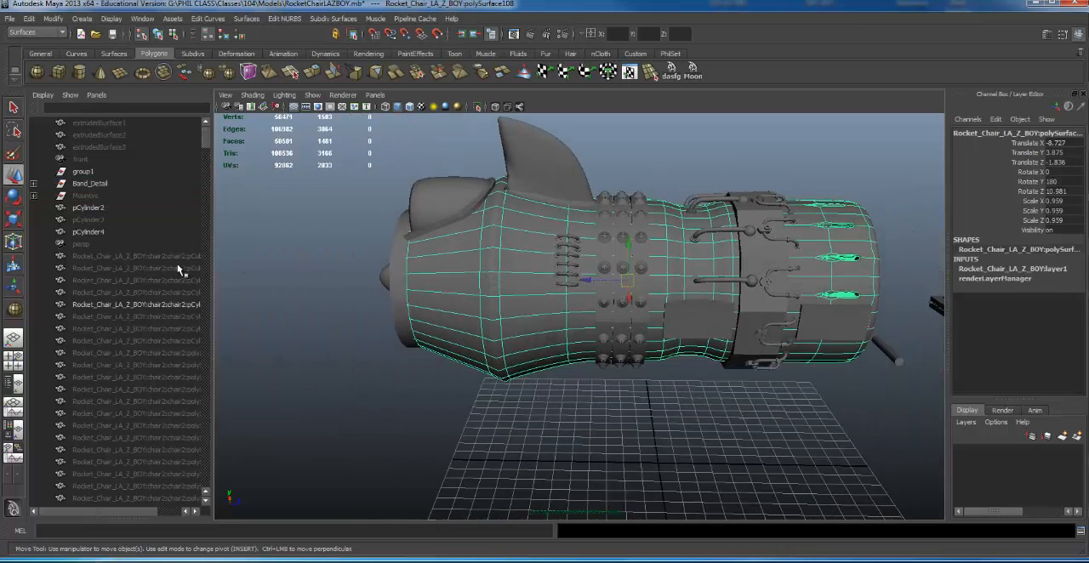
pyautogui.press('f')
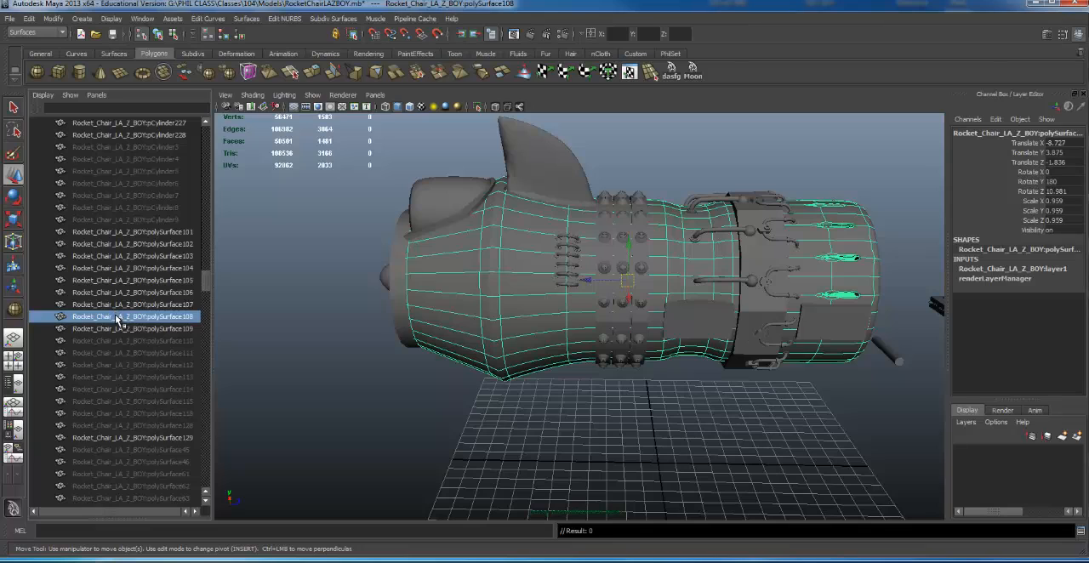
pyautogui.doubleClick(116, 316)
pyautogui.write('Rocket Base')
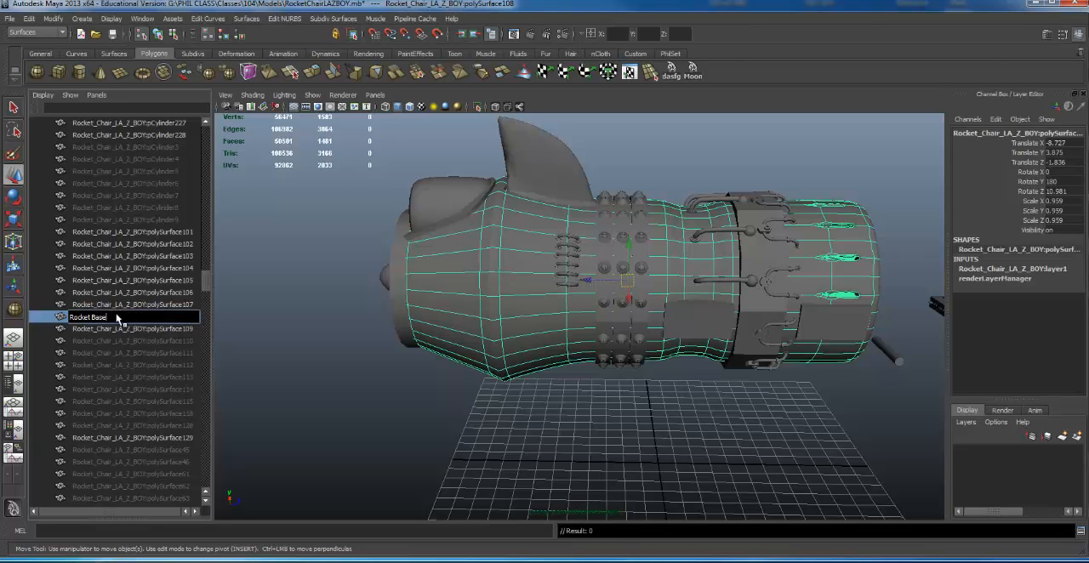
pyautogui.press('Return')
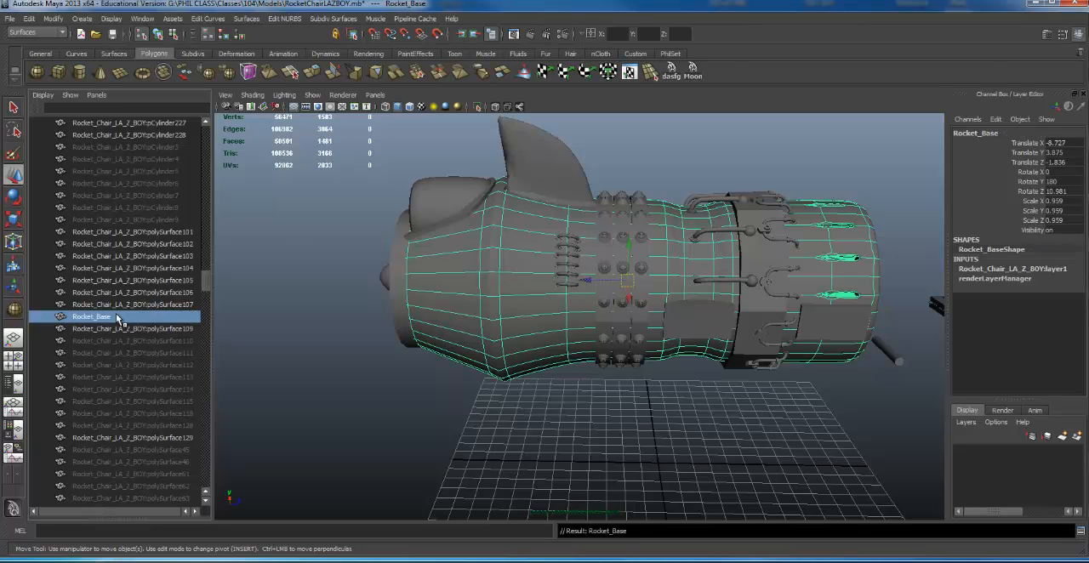
# - Select the fin on top of the thruster and rename it Fin in the object list
pyautogui.keyDown('alt'); pyautogui.moveTo(655, 178); pyautogui.dragTo(648, 182); pyautogui.keyUp('alt')
pyautogui.click(562, 182)
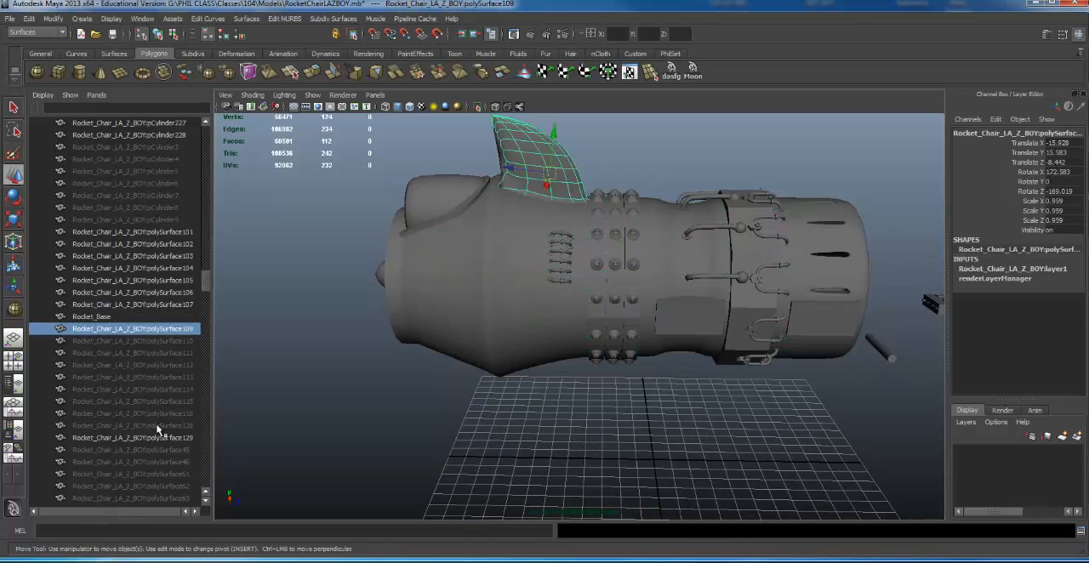
pyautogui.doubleClick(116, 332)
pyautogui.write('Fin')
pyautogui.press('Return')
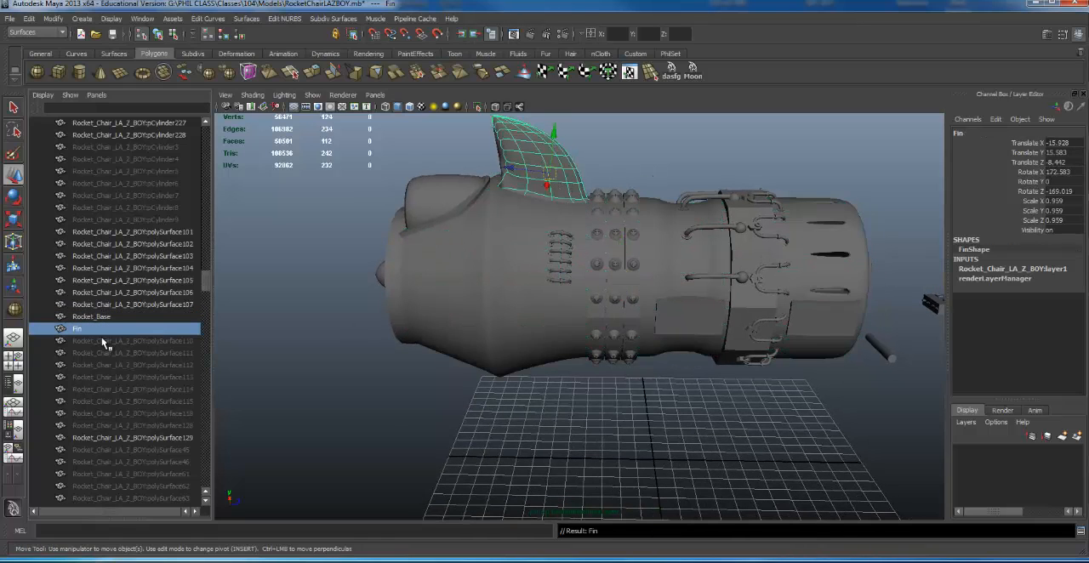
# - Select the row of small curved pipes beside the riveted bands and examine it up close
pyautogui.keyDown('alt'); pyautogui.moveTo(452, 172); pyautogui.dragTo(458, 190); pyautogui.keyUp('alt')
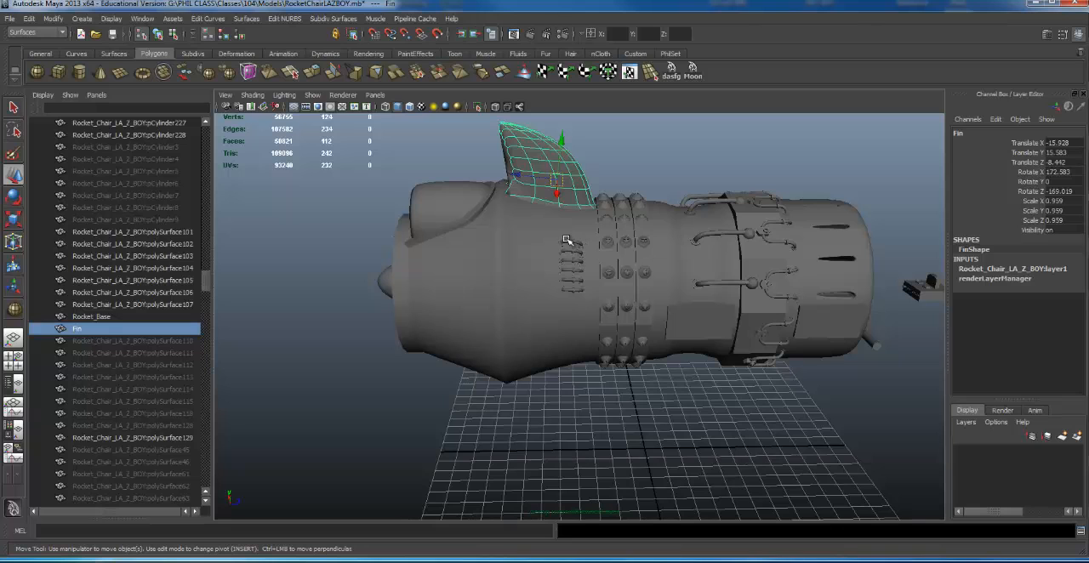
pyautogui.moveTo(568, 276)
pyautogui.mouseDown()
pyautogui.moveTo(569, 290)
pyautogui.moveTo(575, 274)
pyautogui.mouseUp()
pyautogui.click(577, 272)
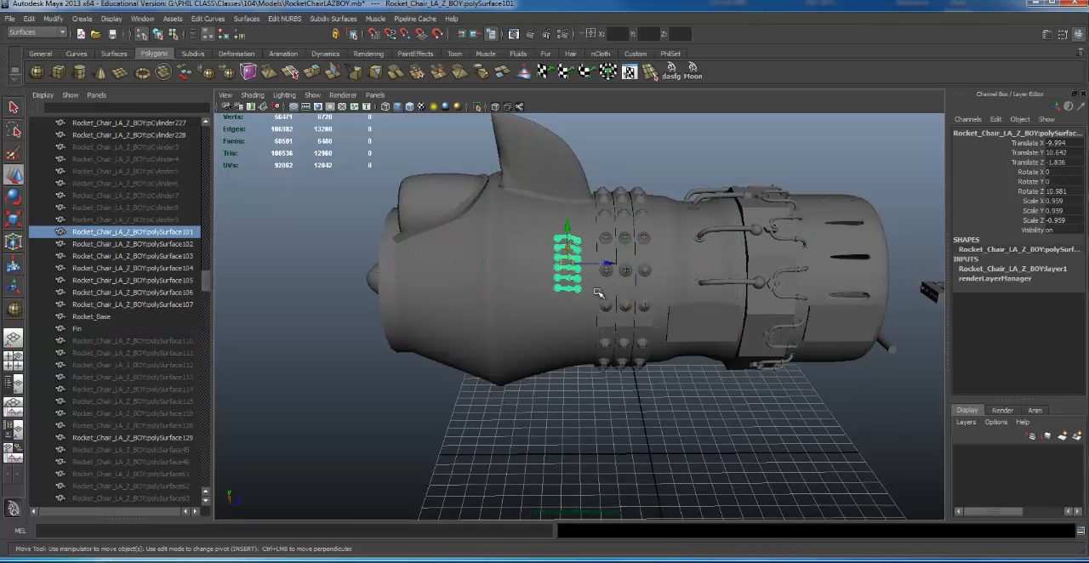
pyautogui.keyDown('alt'); pyautogui.moveTo(580, 301); pyautogui.dragTo(641, 282, button='right'); pyautogui.keyUp('alt')
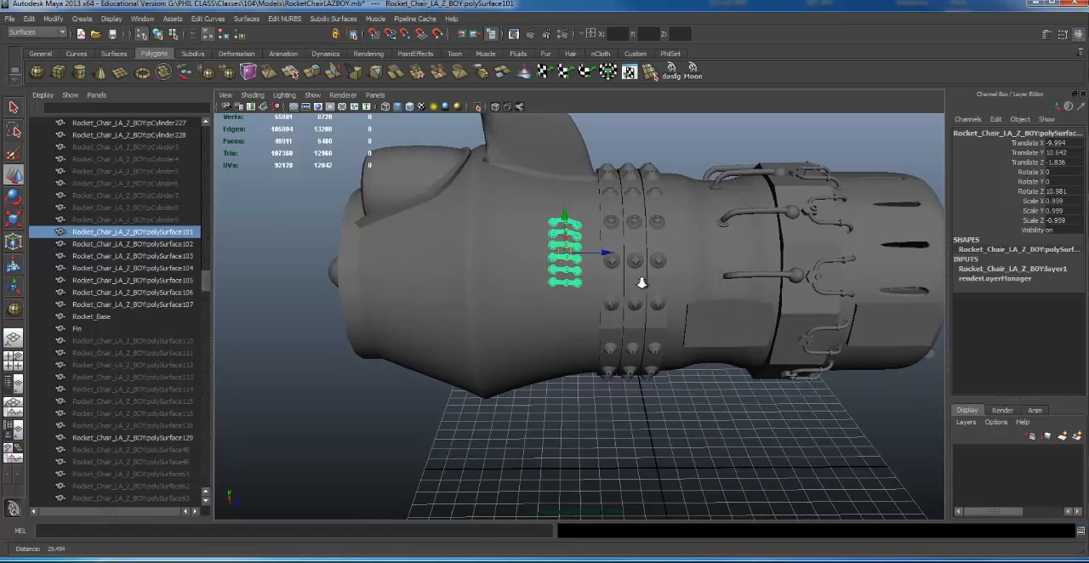
pyautogui.keyDown('alt'); pyautogui.moveTo(641, 281); pyautogui.dragTo(608, 274); pyautogui.keyUp('alt')
# - Switch to wireframe display and select only the long hoses between the bands and the rear ring, excluding the body and other parts
pyautogui.keyDown('alt'); pyautogui.moveTo(725, 181); pyautogui.dragTo(614, 189, button='middle'); pyautogui.keyUp('alt')
pyautogui.keyDown('alt'); pyautogui.moveTo(614, 189); pyautogui.dragTo(604, 139); pyautogui.keyUp('alt')
pyautogui.scroll(-3, 624, 171)
pyautogui.press('4')
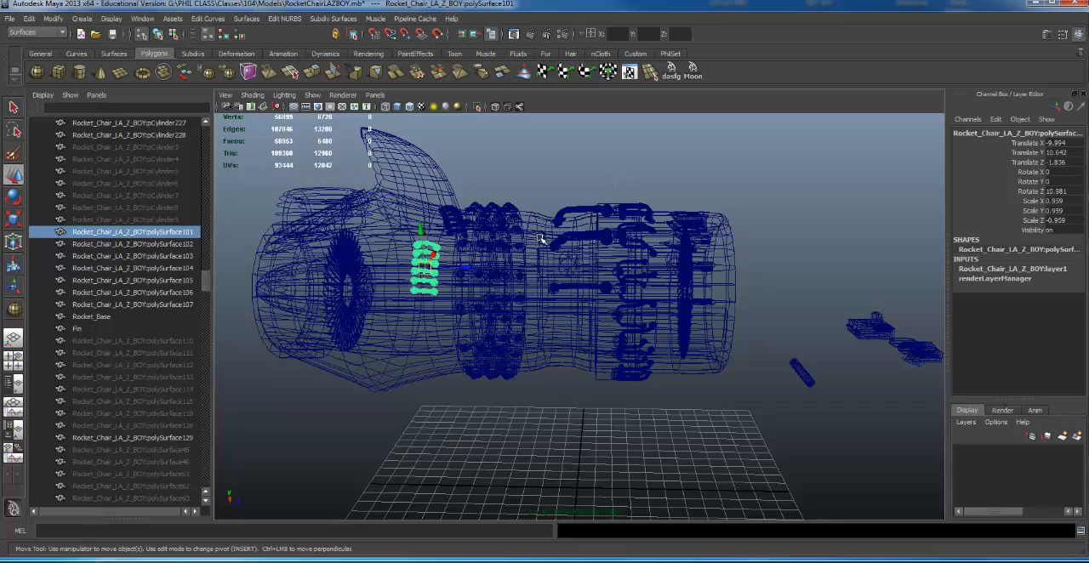
pyautogui.keyDown('alt'); pyautogui.moveTo(541, 237); pyautogui.dragTo(575, 197); pyautogui.keyUp('alt')
pyautogui.moveTo(574, 274); pyautogui.dragTo(605, 299)
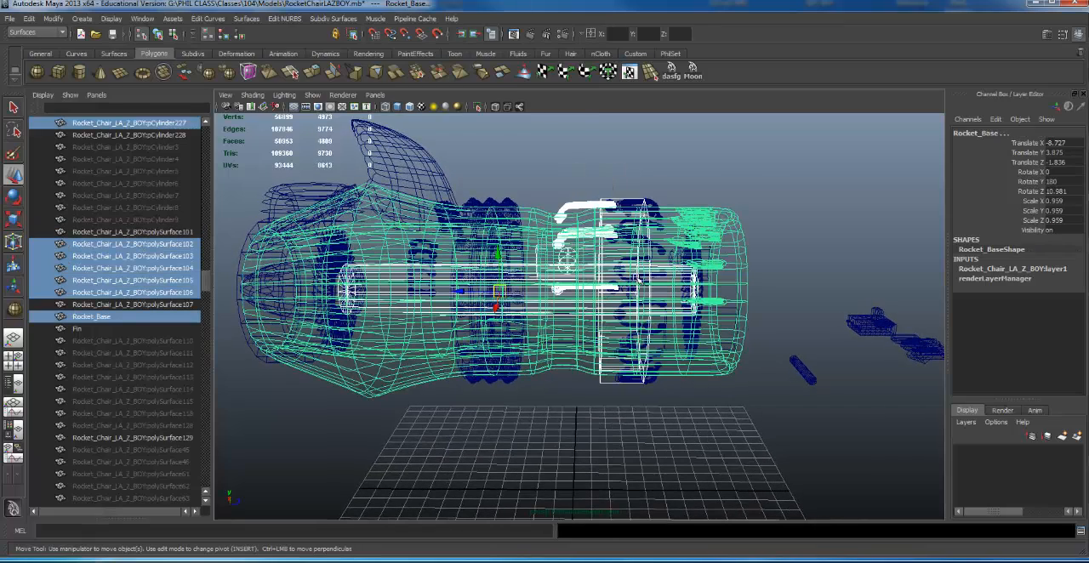
pyautogui.moveTo(797, 204); pyautogui.dragTo(651, 424)
pyautogui.keyDown('alt'); pyautogui.moveTo(572, 350); pyautogui.dragTo(739, 340, button='right'); pyautogui.keyUp('alt')
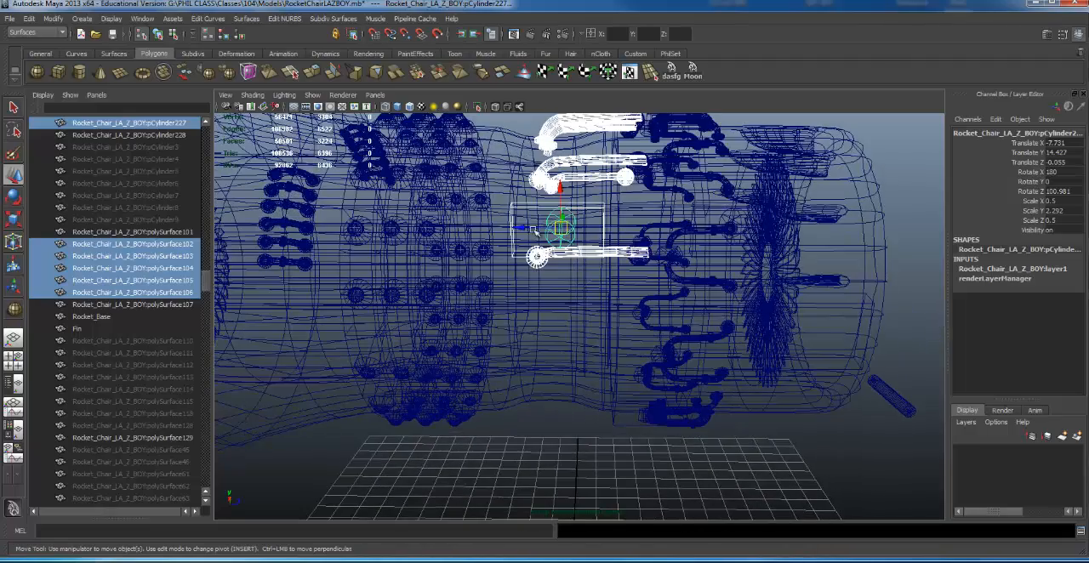
pyautogui.keyDown('ctrl'); pyautogui.moveTo(512, 203); pyautogui.dragTo(624, 226); pyautogui.keyUp('ctrl')
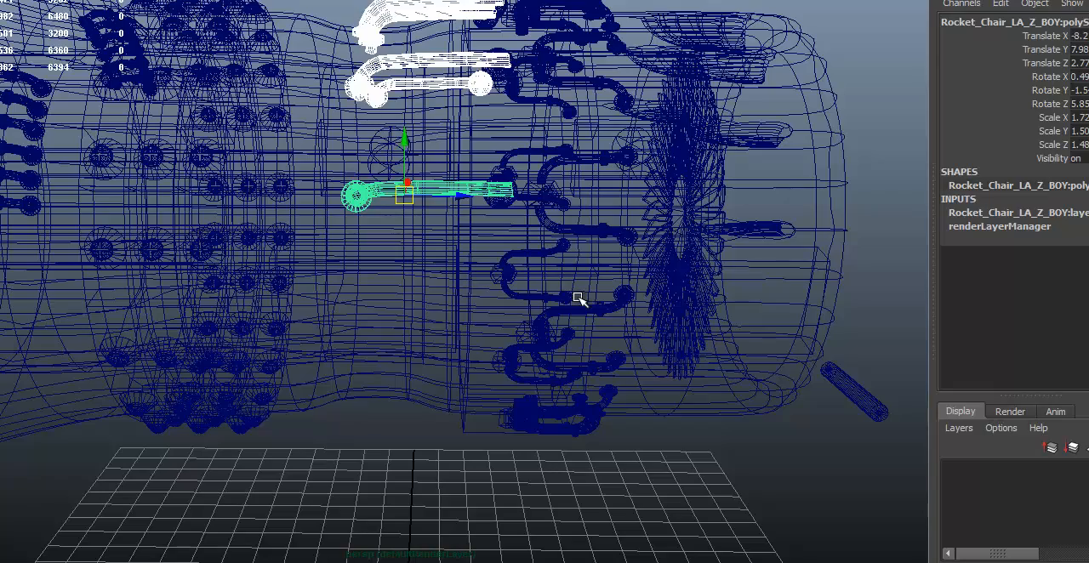
# - Group the selected long hoses under the name Hoses and center the group's pivot
pyautogui.hotkey('ctrl', 'g')
pyautogui.keyDown('alt'); pyautogui.moveTo(627, 269); pyautogui.dragTo(522, 246); pyautogui.keyUp('alt')
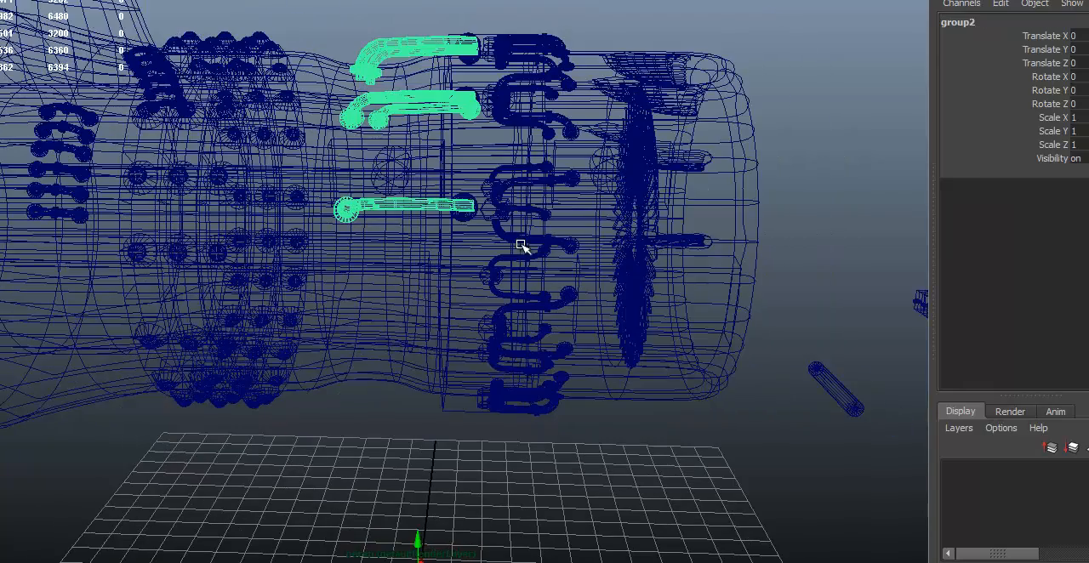
pyautogui.moveTo(212, 249)
pyautogui.keyDown('alt'); pyautogui.mouseDown()
pyautogui.moveTo(268, 253)
pyautogui.moveTo(225, 266)
pyautogui.mouseUp(); pyautogui.keyUp('alt')
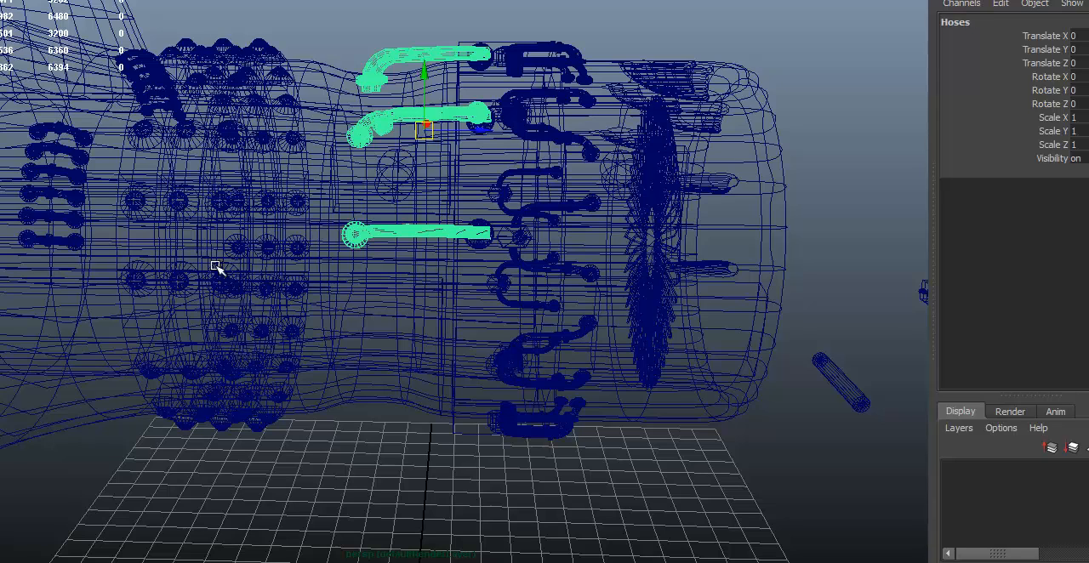
# - Return to shaded display and check the Band_Detail and Hoses groups by selecting each one as a whole
pyautogui.press('5')
pyautogui.keyDown('alt'); pyautogui.moveTo(449, 219); pyautogui.dragTo(423, 170, button='right'); pyautogui.keyUp('alt')
pyautogui.click(300, 155)
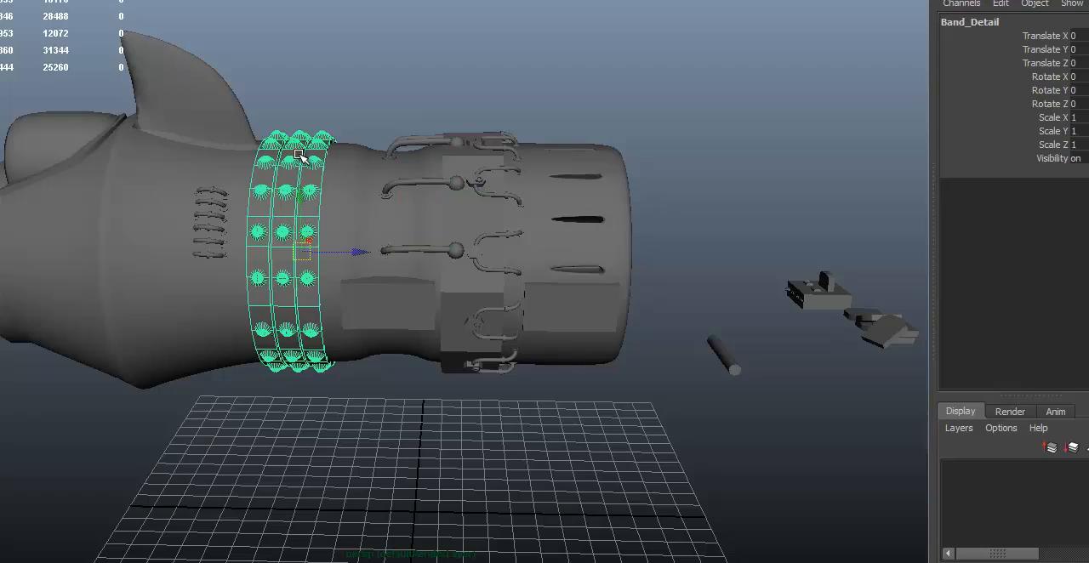
pyautogui.keyDown('alt'); pyautogui.moveTo(300, 155); pyautogui.dragTo(435, 154); pyautogui.keyUp('alt')
pyautogui.click(467, 158)
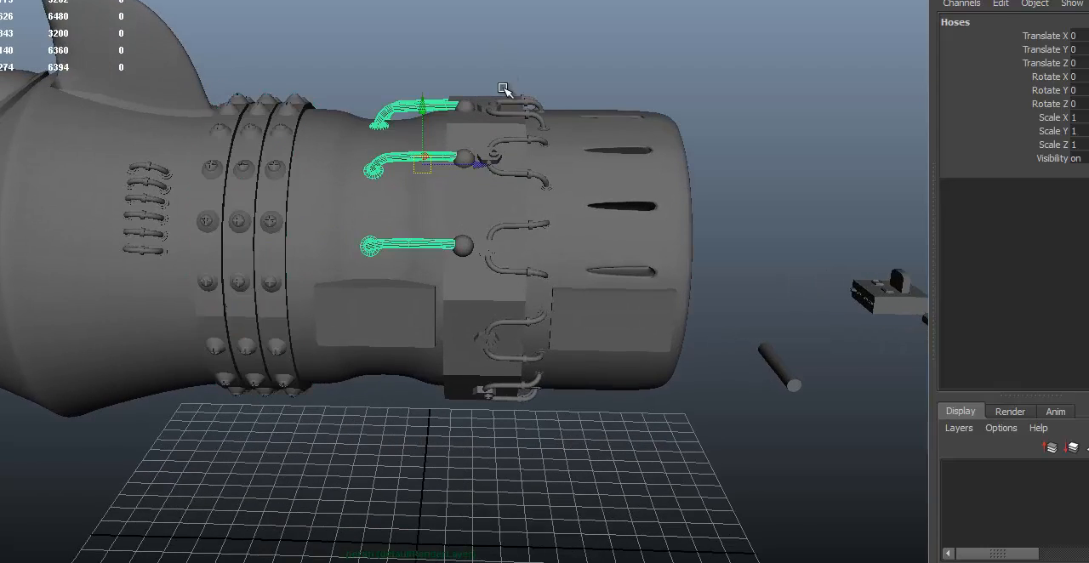
# - In wireframe display, select the curved tubes around the thruster's rear ring, leaving out the rocket body, ring and inner cylinder
pyautogui.click(553, 292)
pyautogui.keyDown('alt'); pyautogui.moveTo(552, 292); pyautogui.dragTo(639, 180); pyautogui.keyUp('alt')
pyautogui.press('4')
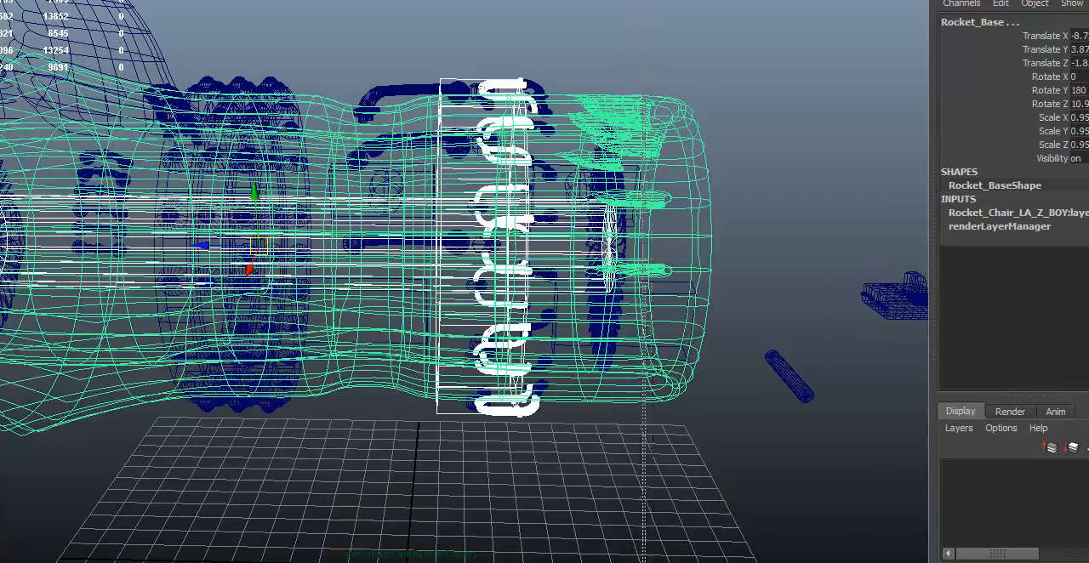
pyautogui.keyDown('ctrl'); pyautogui.moveTo(644, 95); pyautogui.dragTo(644, 557); pyautogui.keyUp('ctrl')
pyautogui.keyDown('alt'); pyautogui.moveTo(629, 485); pyautogui.dragTo(578, 409); pyautogui.keyUp('alt')
pyautogui.keyDown('ctrl'); pyautogui.moveTo(107, 126); pyautogui.dragTo(324, 241); pyautogui.keyUp('ctrl')
pyautogui.keyDown('ctrl'); pyautogui.click(442, 212); pyautogui.keyUp('ctrl')
# - Group the selected curved tubes around the rear ring and center the group's pivot
pyautogui.keyDown('alt'); pyautogui.moveTo(146, 283); pyautogui.dragTo(185, 255); pyautogui.keyUp('alt')
pyautogui.keyDown('alt'); pyautogui.moveTo(185, 255); pyautogui.dragTo(344, 255, button='right'); pyautogui.keyUp('alt')
pyautogui.keyDown('alt'); pyautogui.moveTo(345, 255); pyautogui.dragTo(350, 257); pyautogui.keyUp('alt')
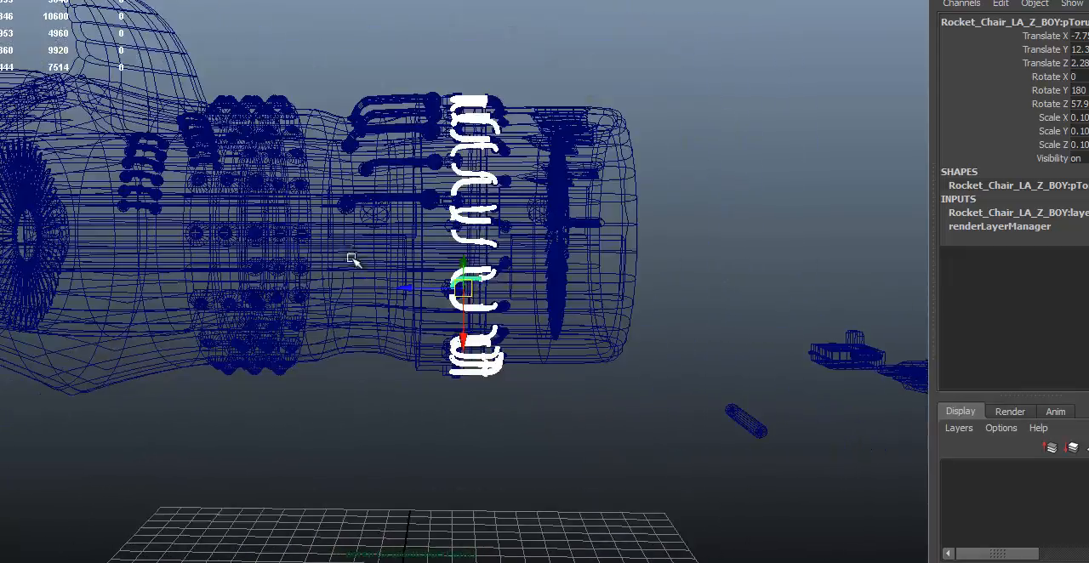
pyautogui.hotkey('ctrl', 'g')
pyautogui.keyDown('alt'); pyautogui.moveTo(392, 291); pyautogui.dragTo(402, 246); pyautogui.keyUp('alt')
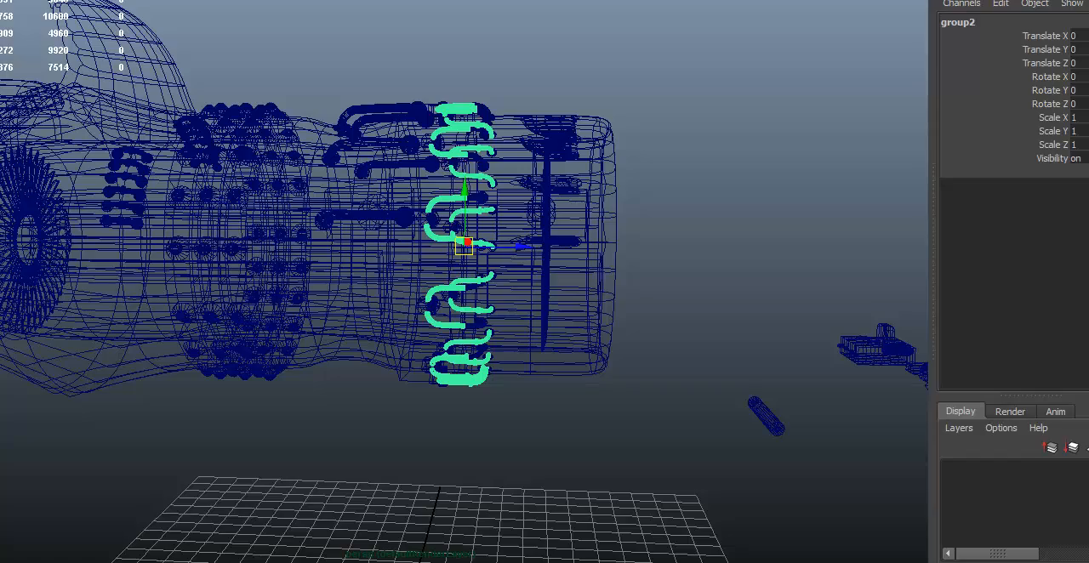
# - Name the curved tube group BHracket_Hoses and return to shaded display
pyautogui.press('Return')
pyautogui.keyDown('alt'); pyautogui.moveTo(515, 162); pyautogui.dragTo(531, 226); pyautogui.keyUp('alt')
pyautogui.press('5')
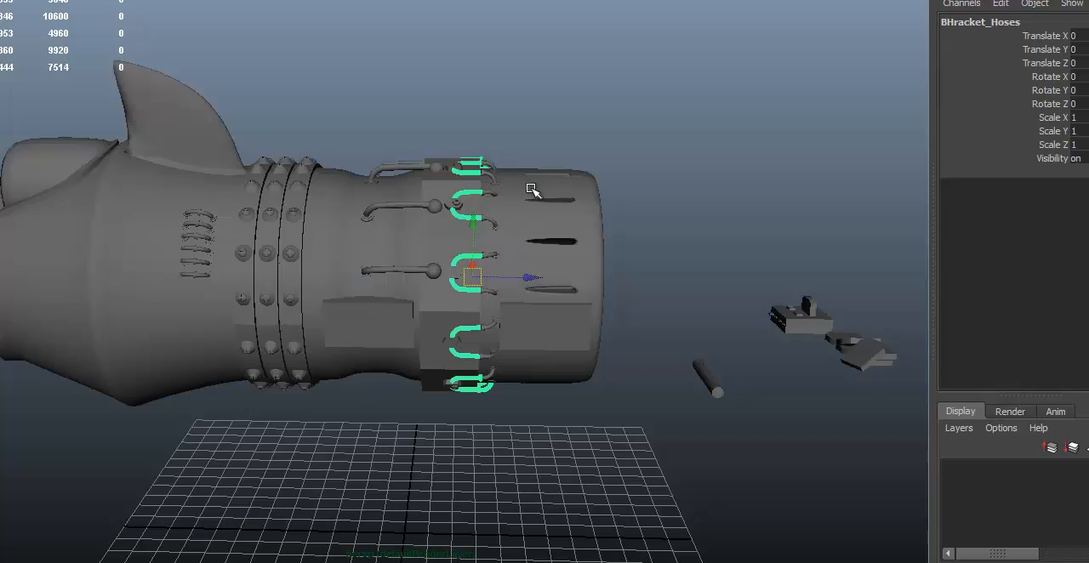
# - Check the Hoses group by picking one long hose and extending the selection to its whole group
pyautogui.click(536, 202)
pyautogui.scroll(2, 533, 205)
pyautogui.keyDown('alt'); pyautogui.moveTo(371, 273); pyautogui.dragTo(460, 248, button='right'); pyautogui.keyUp('alt')
pyautogui.click(415, 269)
pyautogui.press('Up')
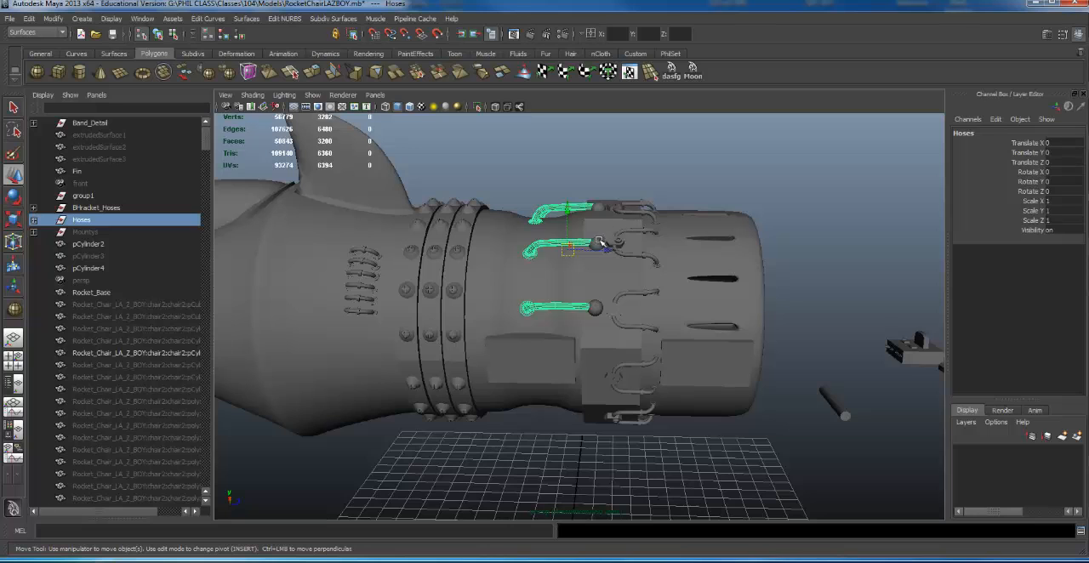
# - In wireframe display, select the spheres and small fittings around the rear ring, leaving out the rocket body, long hoses and curved tubes
pyautogui.click(598, 241)
pyautogui.keyDown('alt'); pyautogui.moveTo(629, 235); pyautogui.dragTo(619, 228, button='right'); pyautogui.keyUp('alt')
pyautogui.moveTo(576, 140); pyautogui.dragTo(621, 473)
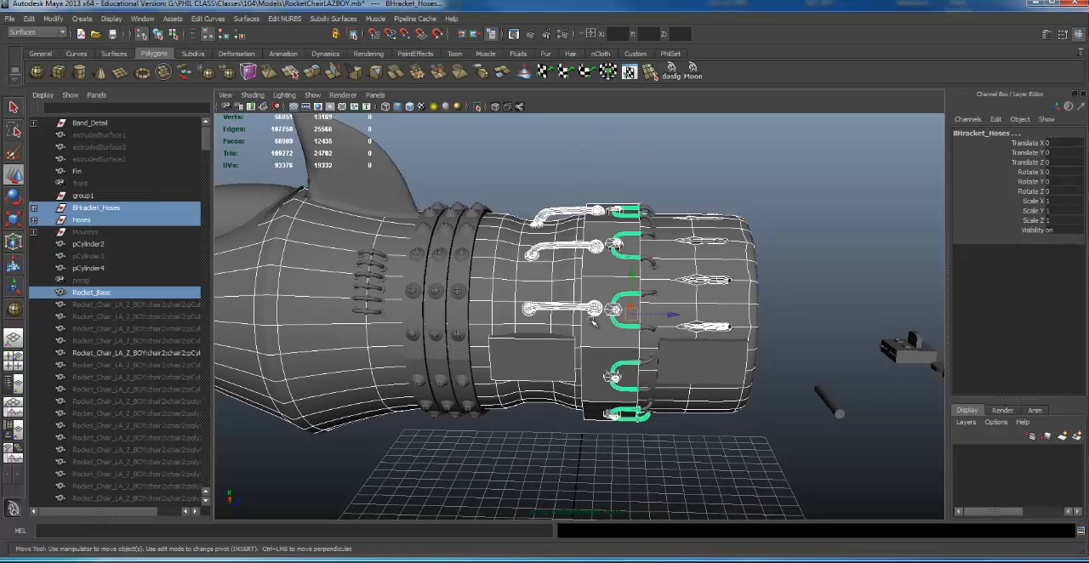
pyautogui.keyDown('alt'); pyautogui.moveTo(593, 322); pyautogui.dragTo(615, 315, button='right'); pyautogui.keyUp('alt')
pyautogui.keyDown('ctrl'); pyautogui.moveTo(543, 182); pyautogui.dragTo(546, 325); pyautogui.keyUp('ctrl')
pyautogui.keyDown('ctrl'); pyautogui.moveTo(737, 171); pyautogui.dragTo(764, 507); pyautogui.keyUp('ctrl')
pyautogui.press('4')
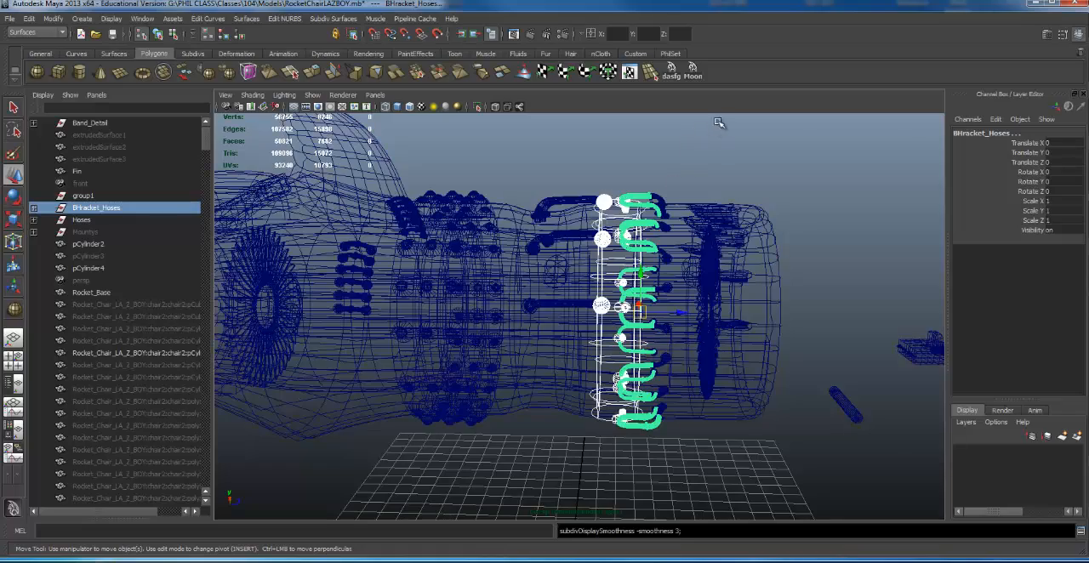
pyautogui.click(604, 307)
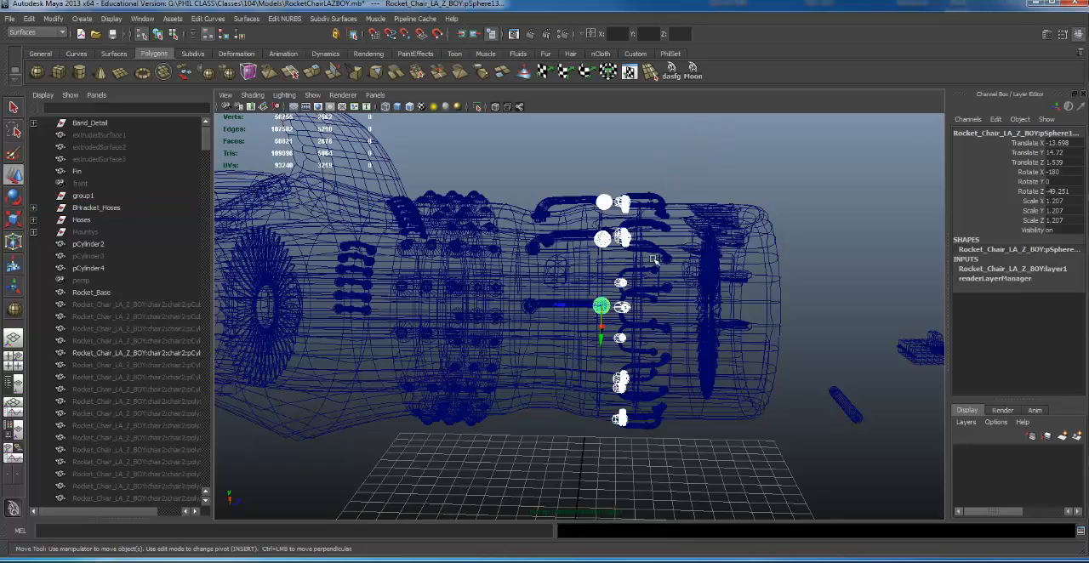
# - Remove the small ring fittings from the selection and group the remaining hose-end spheres as Spheres with a centered pivot
pyautogui.keyDown('alt'); pyautogui.moveTo(603, 307); pyautogui.dragTo(515, 277); pyautogui.keyUp('alt')
pyautogui.keyDown('alt'); pyautogui.moveTo(516, 276); pyautogui.dragTo(587, 298, button='right'); pyautogui.keyUp('alt')
pyautogui.keyDown('alt'); pyautogui.moveTo(561, 294); pyautogui.dragTo(447, 264); pyautogui.keyUp('alt')
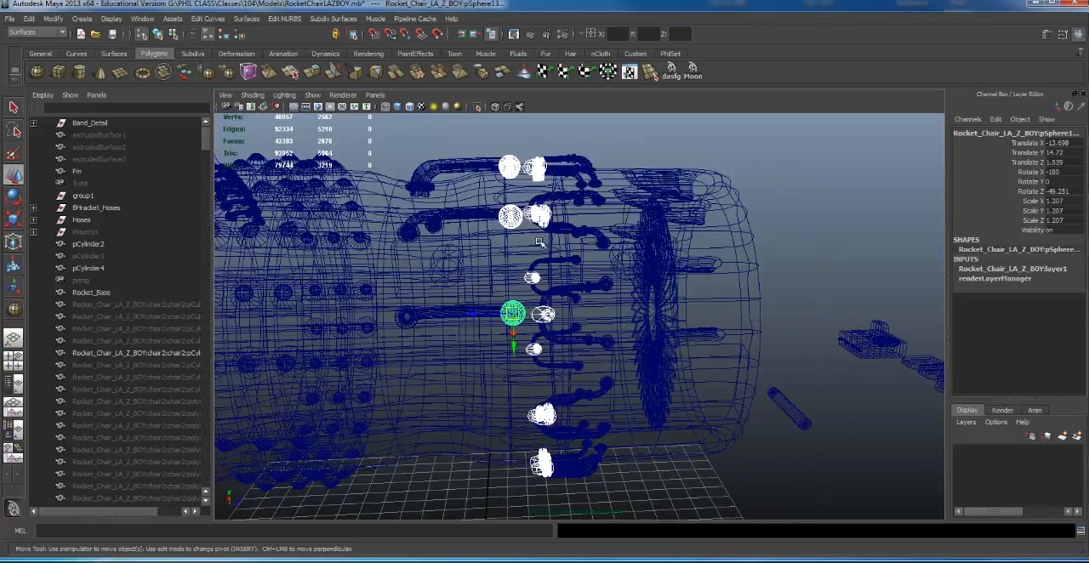
pyautogui.keyDown('alt'); pyautogui.moveTo(541, 241); pyautogui.dragTo(549, 177); pyautogui.keyUp('alt')
pyautogui.scroll(-1, 550, 176)
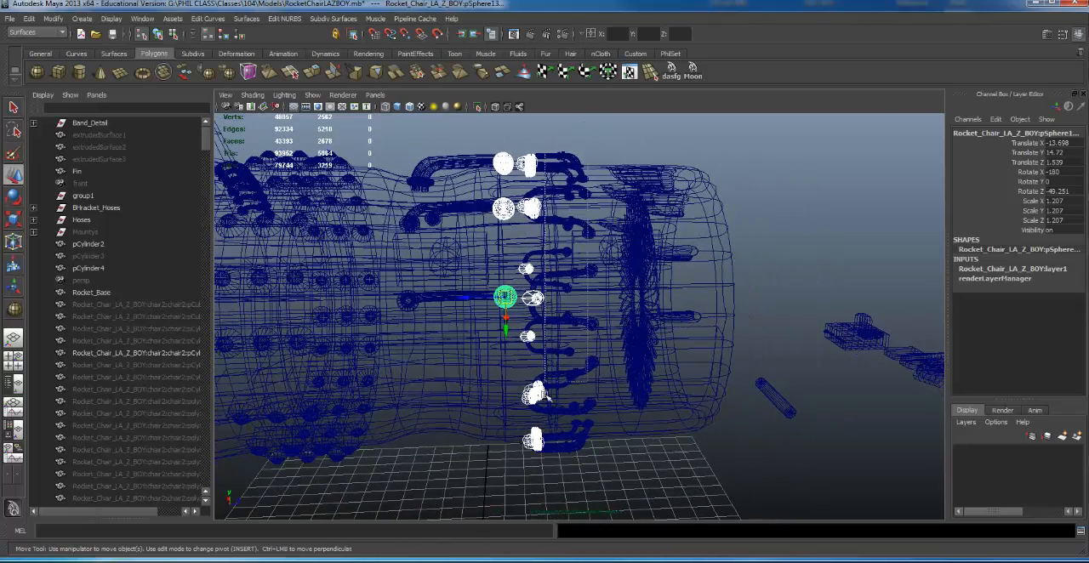
pyautogui.keyDown('ctrl'); pyautogui.moveTo(544, 394); pyautogui.dragTo(529, 461); pyautogui.keyUp('ctrl')
pyautogui.keyDown('alt'); pyautogui.moveTo(530, 285); pyautogui.dragTo(557, 289, button='middle'); pyautogui.keyUp('alt')
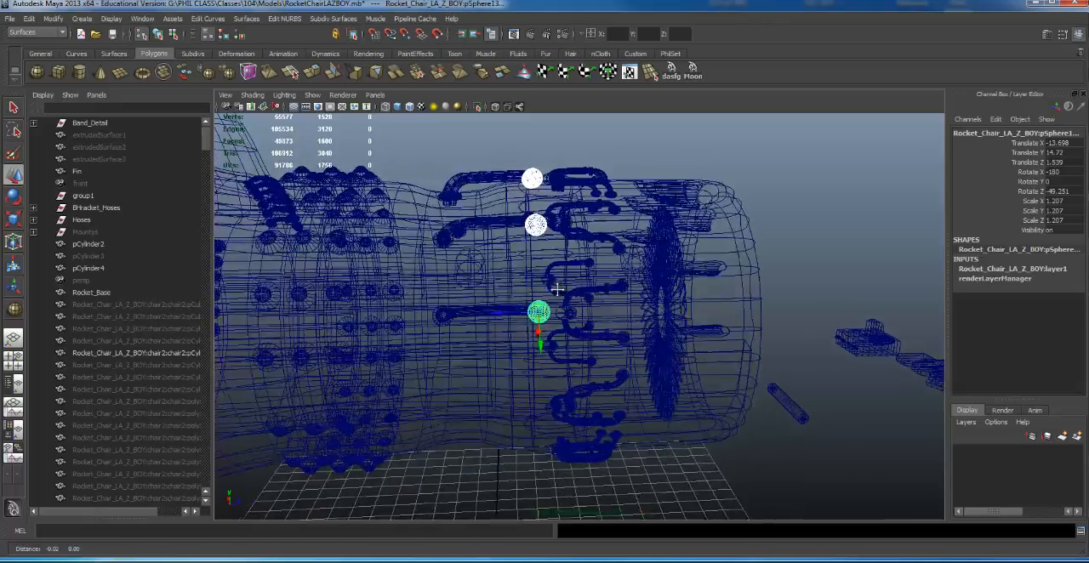
pyautogui.keyDown('alt'); pyautogui.moveTo(557, 290); pyautogui.dragTo(562, 269); pyautogui.keyUp('alt')
pyautogui.hotkey('ctrl', 'g')
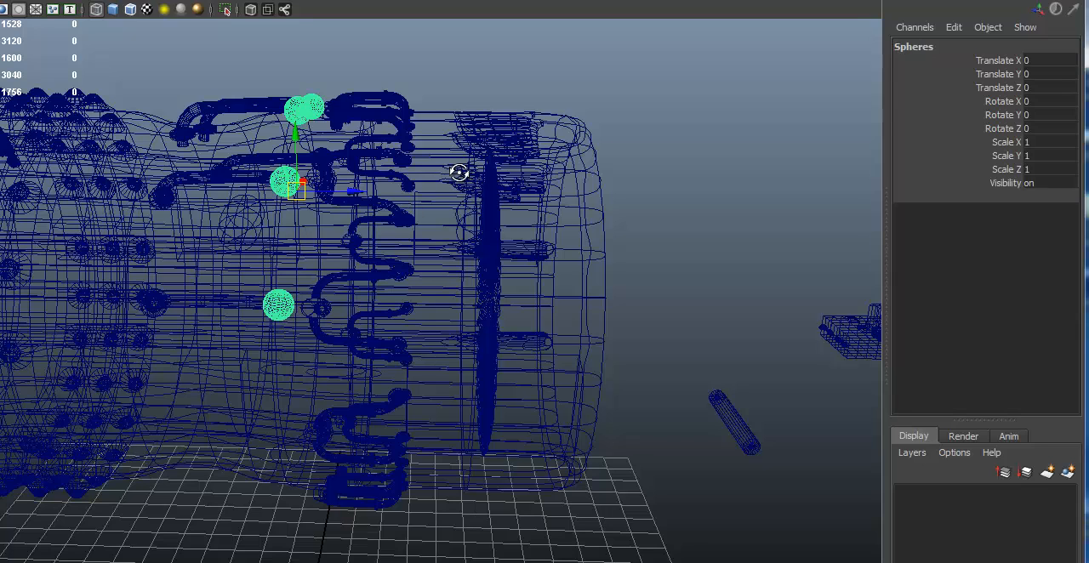
# - Select the remaining small fittings around the rear ring, leaving out the Spheres and BHracket_Hoses groups
pyautogui.keyDown('shift'); pyautogui.click(487, 490); pyautogui.keyUp('shift')
pyautogui.keyDown('alt'); pyautogui.moveTo(493, 322); pyautogui.dragTo(502, 314); pyautogui.keyUp('alt')
pyautogui.keyDown('ctrl'); pyautogui.moveTo(497, 114); pyautogui.dragTo(508, 151); pyautogui.keyUp('ctrl')
pyautogui.keyDown('ctrl'); pyautogui.moveTo(197, 65); pyautogui.dragTo(111, 337); pyautogui.keyUp('ctrl')
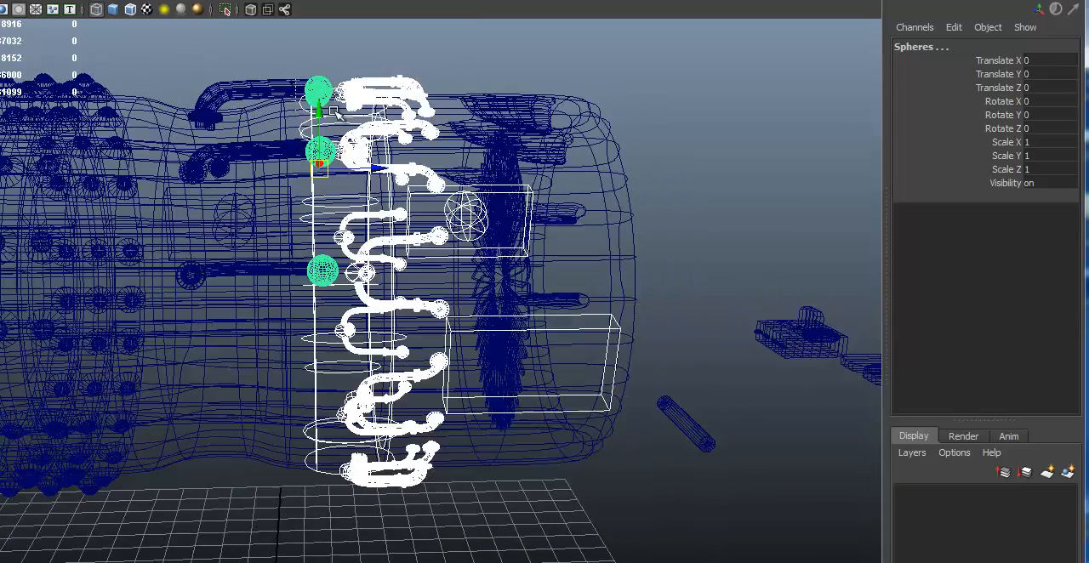
pyautogui.press('Up')
pyautogui.keyDown('alt'); pyautogui.moveTo(323, 115); pyautogui.dragTo(339, 92); pyautogui.keyUp('alt')
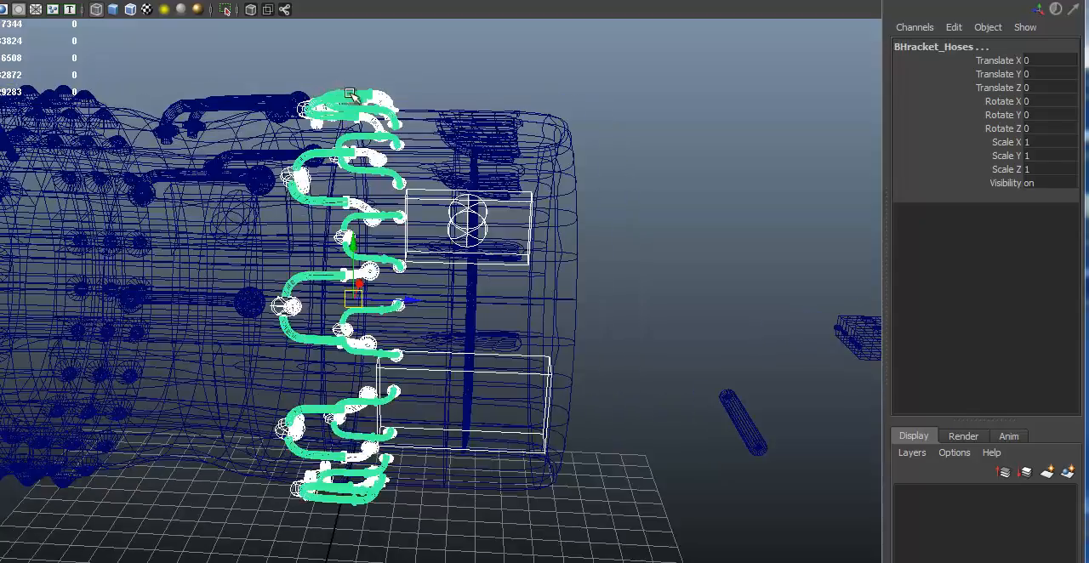
pyautogui.keyDown('ctrl'); pyautogui.click(349, 94); pyautogui.keyUp('ctrl')
# - Drop the stray cylinder and box from the selection and group the ring fittings as OtherDetqail with a centered pivot
pyautogui.keyDown('alt'); pyautogui.moveTo(395, 233); pyautogui.dragTo(535, 136); pyautogui.keyUp('alt')
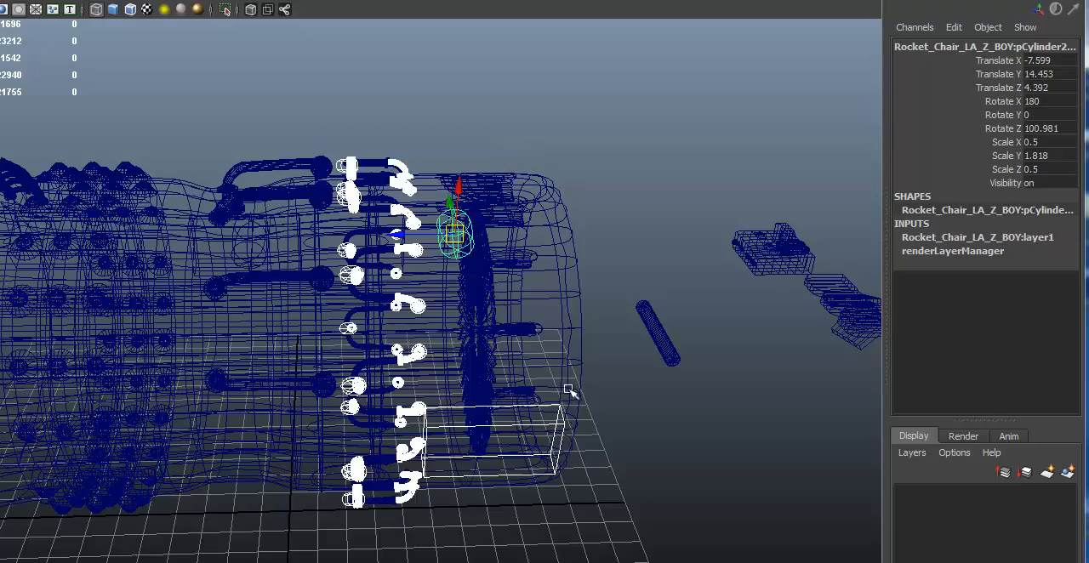
pyautogui.keyDown('alt'); pyautogui.moveTo(549, 435); pyautogui.dragTo(436, 340); pyautogui.keyUp('alt')
pyautogui.keyDown('ctrl'); pyautogui.moveTo(543, 167); pyautogui.dragTo(479, 302); pyautogui.keyUp('ctrl')
pyautogui.hotkey('ctrl', 'g')
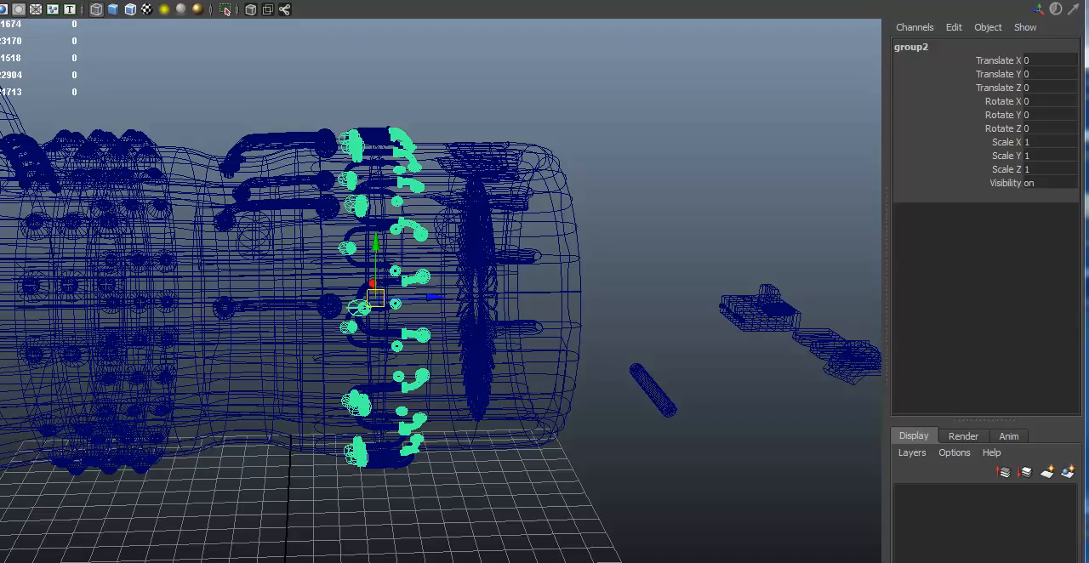
pyautogui.press('Return')
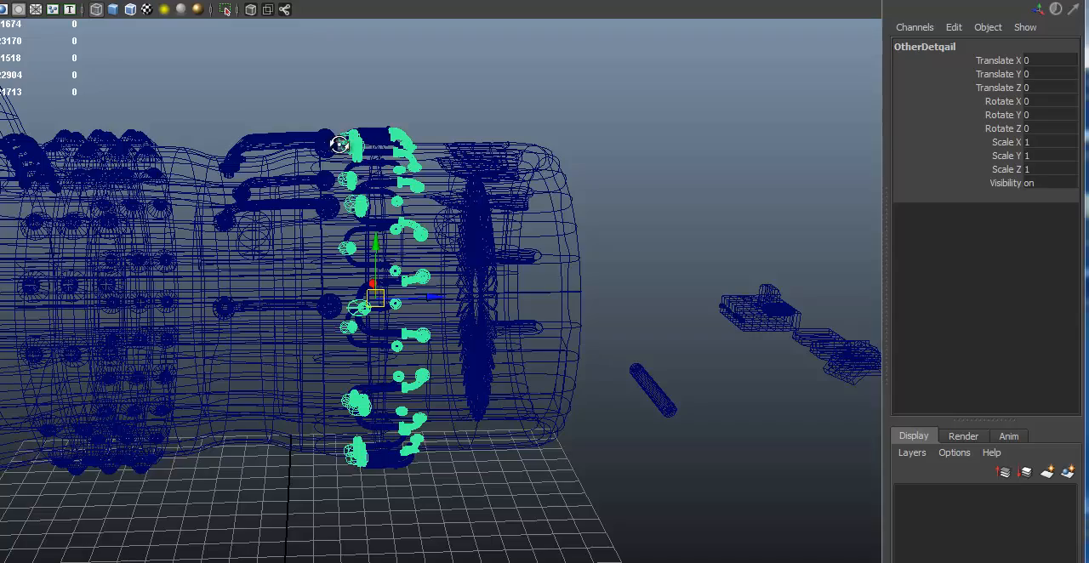
# - Return to shaded display and group all of the thruster's parts and subgroups together
pyautogui.keyDown('alt'); pyautogui.moveTo(343, 145); pyautogui.dragTo(148, 139, button='right'); pyautogui.keyUp('alt')
pyautogui.keyDown('alt'); pyautogui.moveTo(523, 173); pyautogui.dragTo(291, 178, button='right'); pyautogui.keyUp('alt')
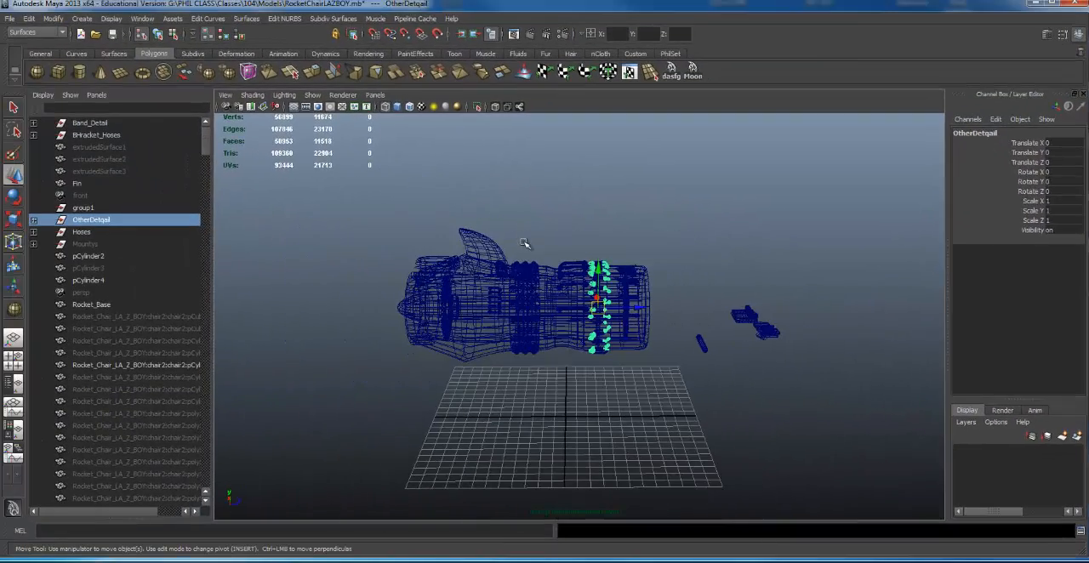
pyautogui.press('5')
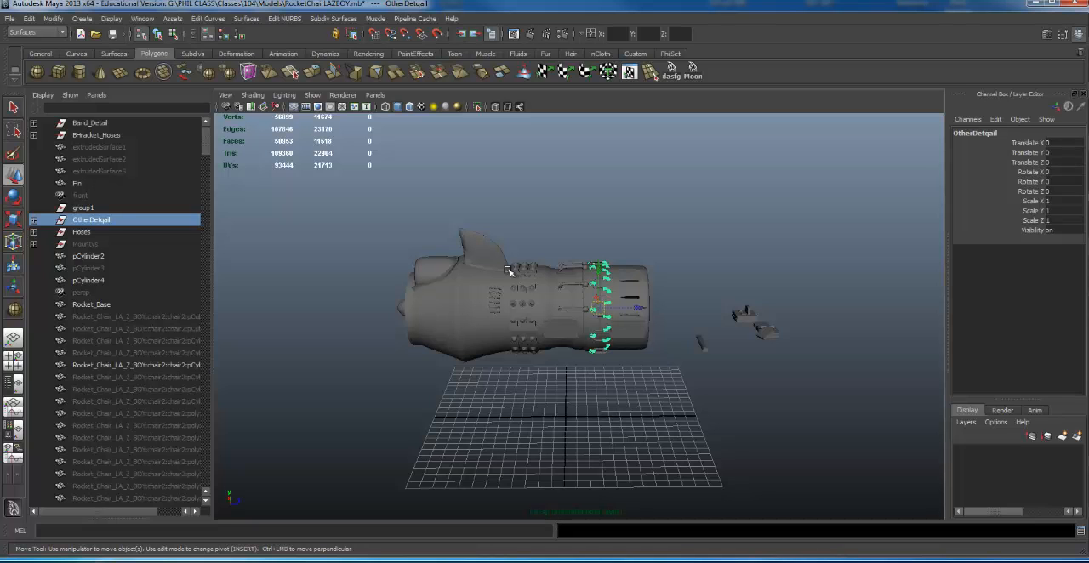
pyautogui.keyDown('alt'); pyautogui.moveTo(505, 271); pyautogui.dragTo(707, 268, button='right'); pyautogui.keyUp('alt')
pyautogui.keyDown('alt'); pyautogui.moveTo(604, 264); pyautogui.dragTo(564, 260); pyautogui.keyUp('alt')
pyautogui.keyDown('alt'); pyautogui.moveTo(564, 260); pyautogui.dragTo(440, 261, button='right'); pyautogui.keyUp('alt')
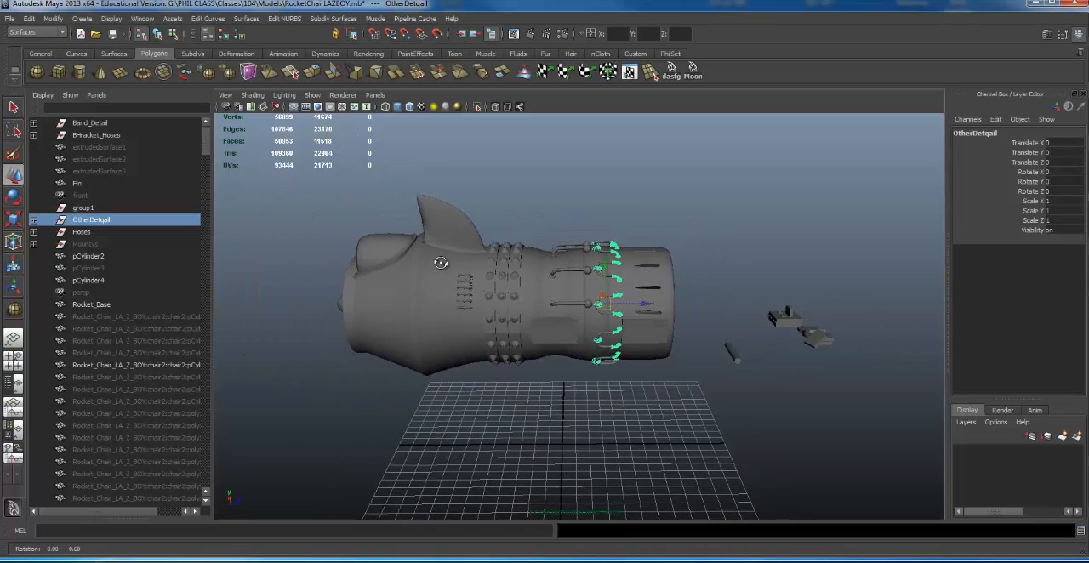
pyautogui.keyDown('alt'); pyautogui.moveTo(440, 260); pyautogui.dragTo(408, 223); pyautogui.keyUp('alt')
pyautogui.moveTo(635, 331); pyautogui.dragTo(689, 389)
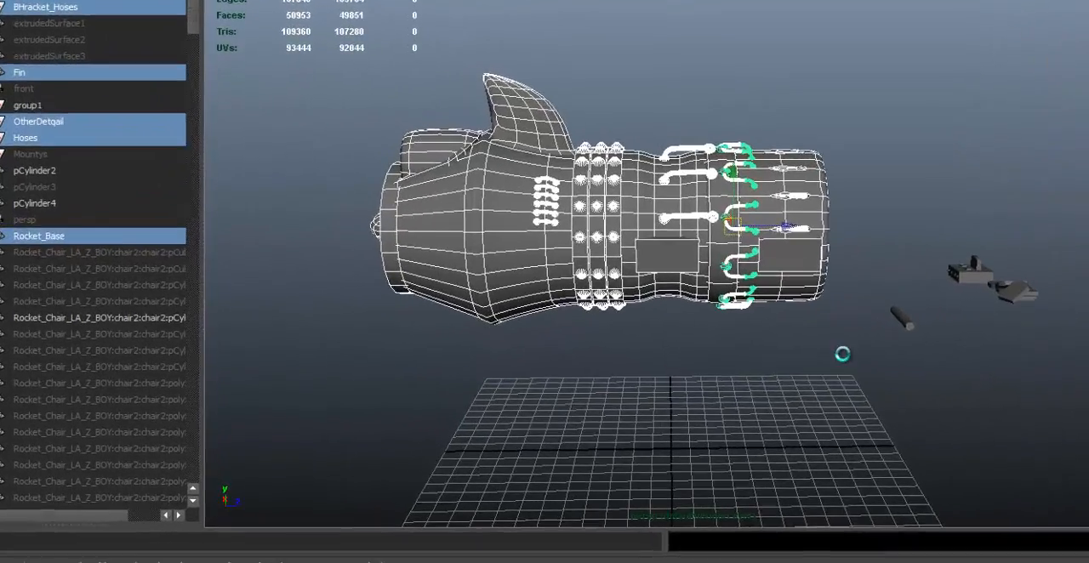
pyautogui.hotkey('ctrl', 'g')
# - Rename the new overall thruster group as LeftRocker_eNGINE
pyautogui.click(63, 54)
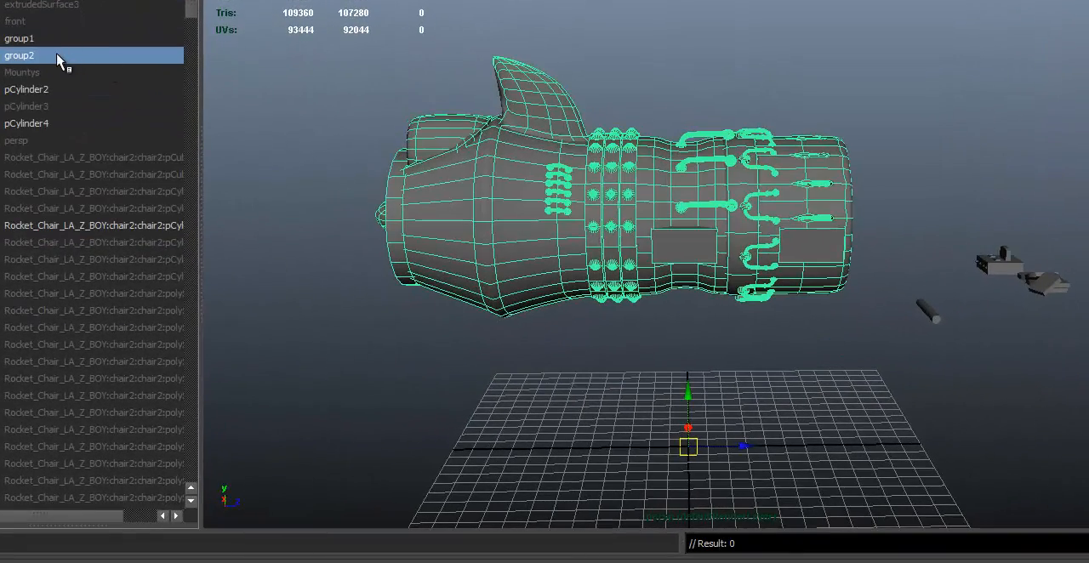
pyautogui.doubleClick(59, 55)
pyautogui.write('L')
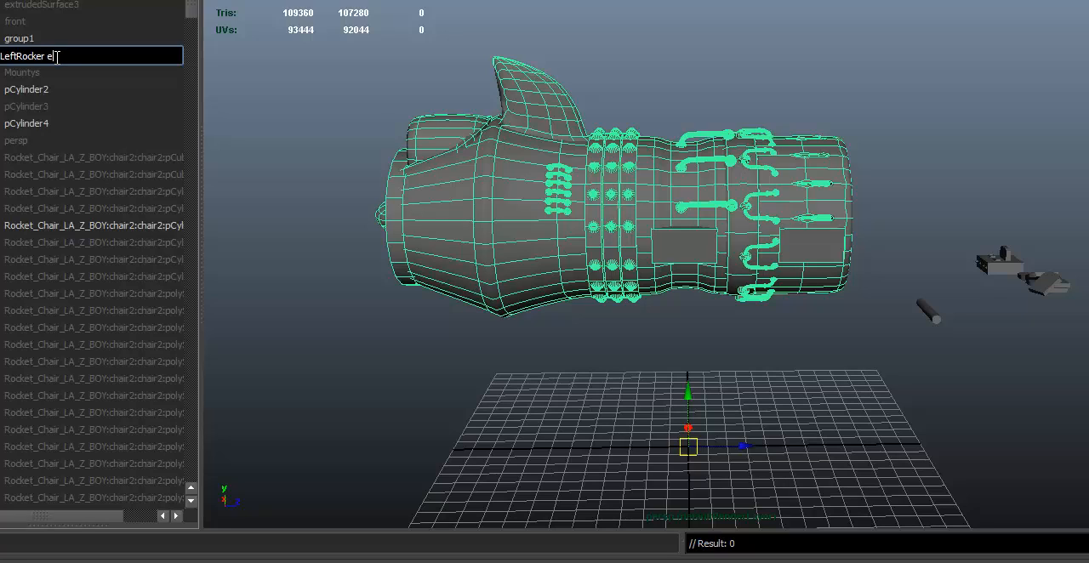
pyautogui.write('eftRocker_eNGINE')
pyautogui.press('Return')
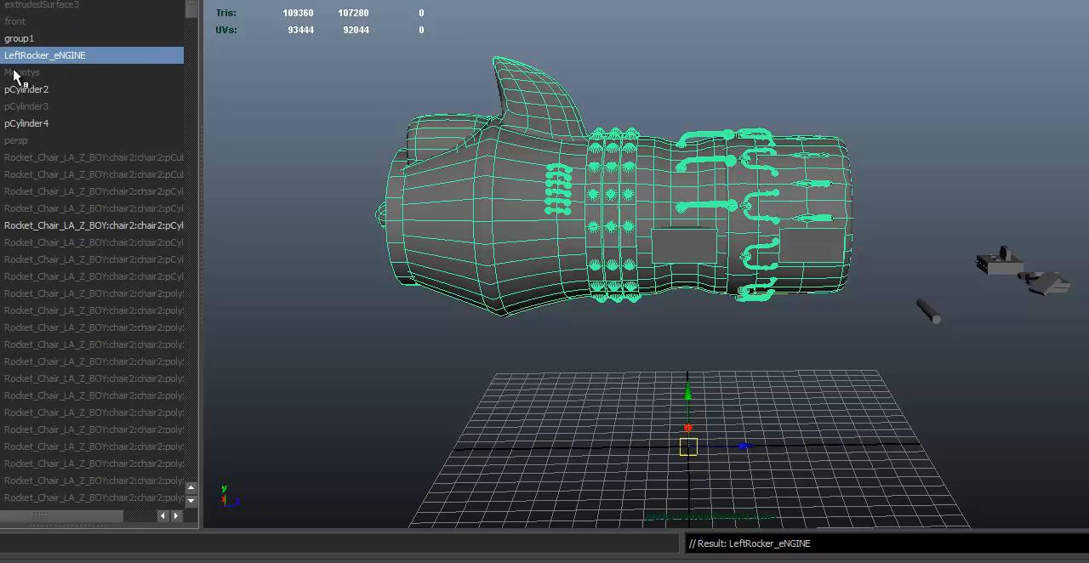
# - Correct the overall thruster group's name to LeftRock_Engine
pyautogui.doubleClick(123, 61)
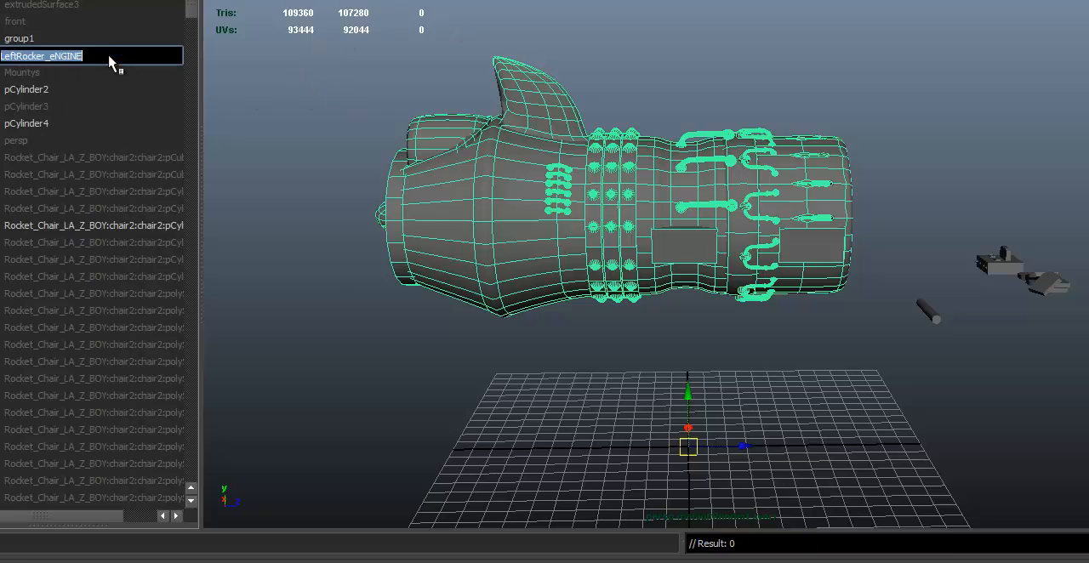
pyautogui.click(99, 57)
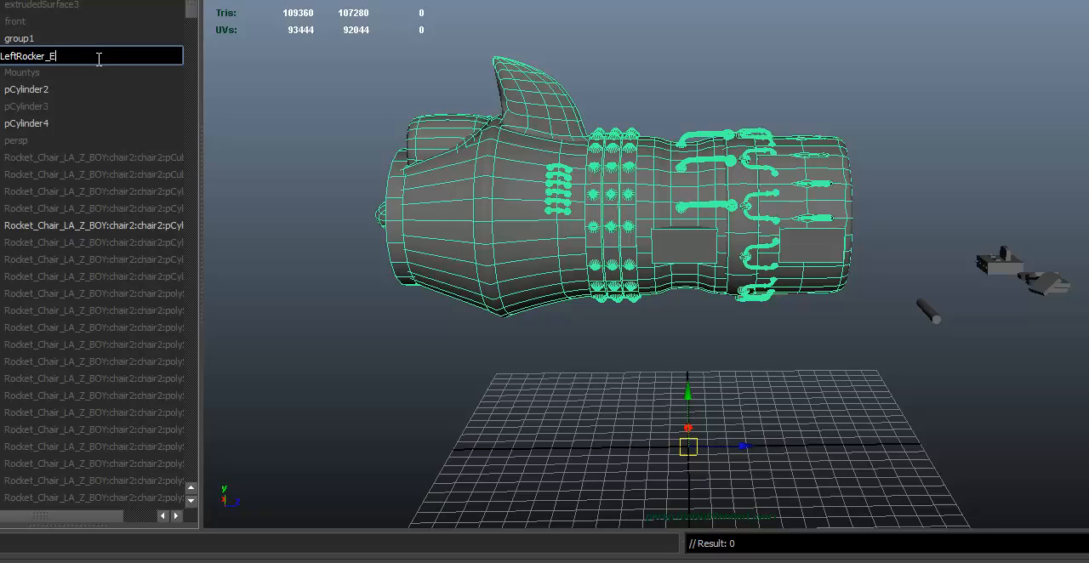
pyautogui.write('e')
pyautogui.press('Return')
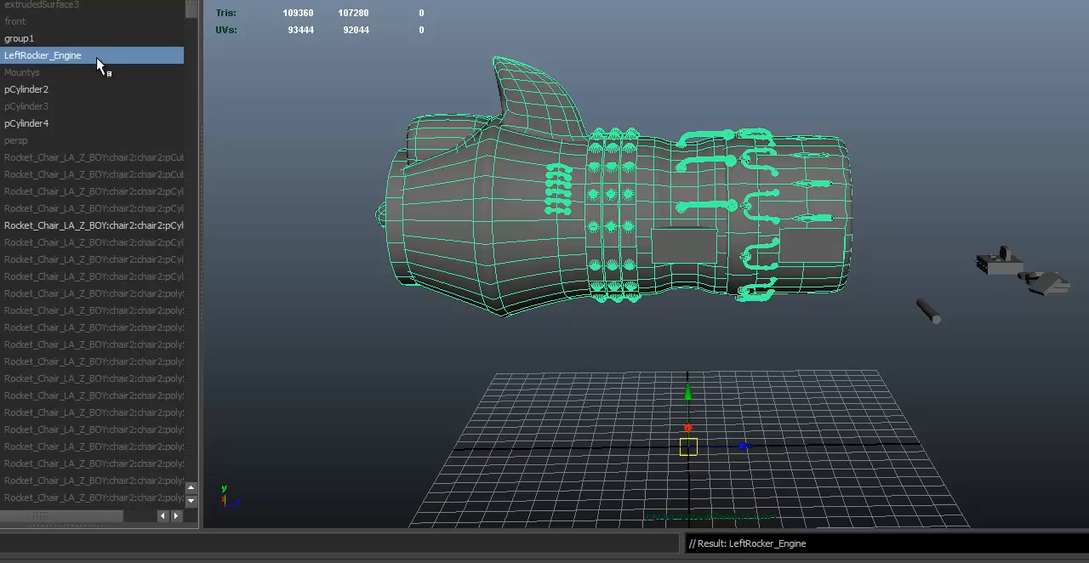
pyautogui.doubleClick(45, 56)
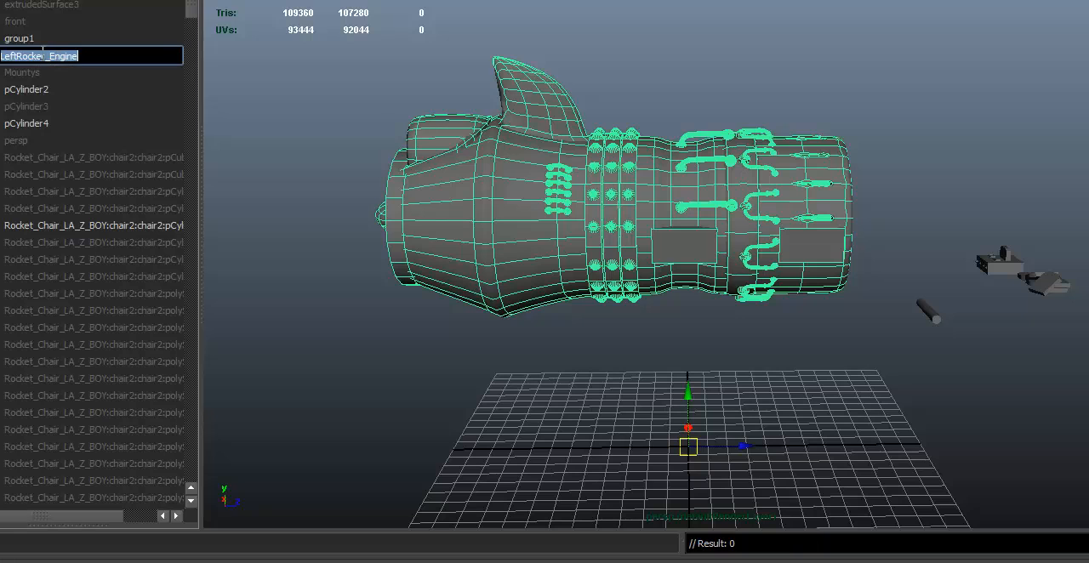
pyautogui.click(45, 56)
pyautogui.press('BackSpace')
pyautogui.press('BackSpace')
pyautogui.press('Return')
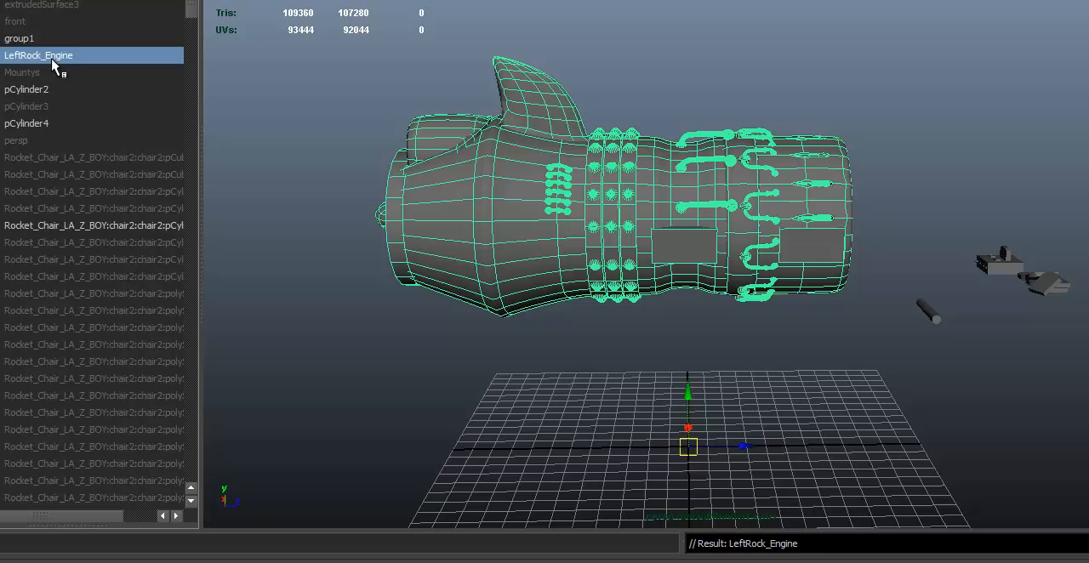
# - Center the pivot of the LeftRock_Engine group on the thruster
pyautogui.keyDown('alt'); pyautogui.moveTo(850, 110); pyautogui.dragTo(664, 131); pyautogui.keyUp('alt')
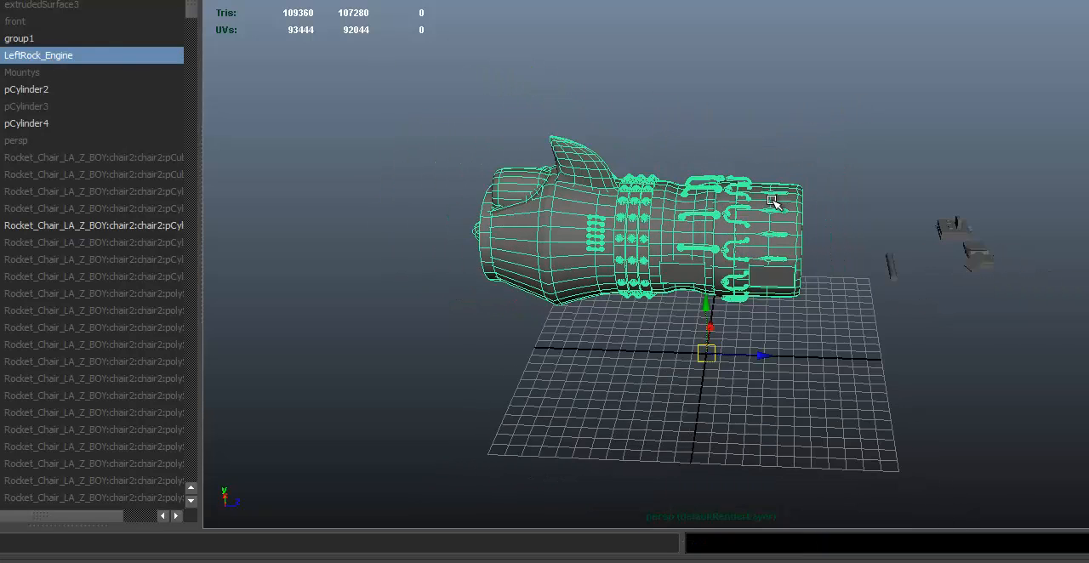
pyautogui.press('g')
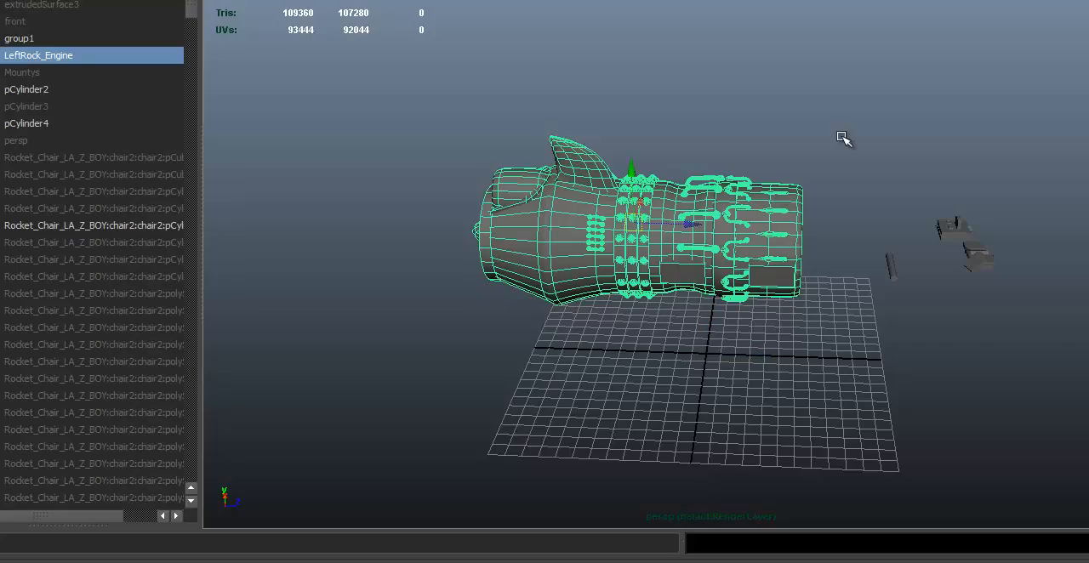
pyautogui.keyDown('alt'); pyautogui.moveTo(844, 139); pyautogui.dragTo(818, 216); pyautogui.keyUp('alt')
pyautogui.keyDown('alt'); pyautogui.moveTo(819, 216); pyautogui.dragTo(823, 218, button='middle'); pyautogui.keyUp('alt')
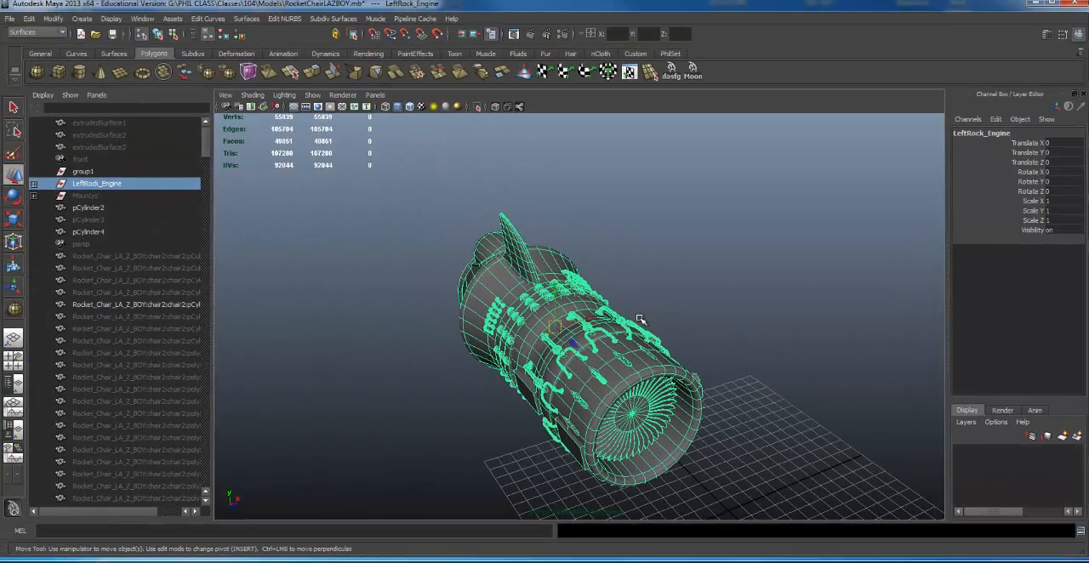
# - Move the LeftRock_Engine group's pivot into the empty space beside the engine and enlarge the perspective view
pyautogui.press('Insert')
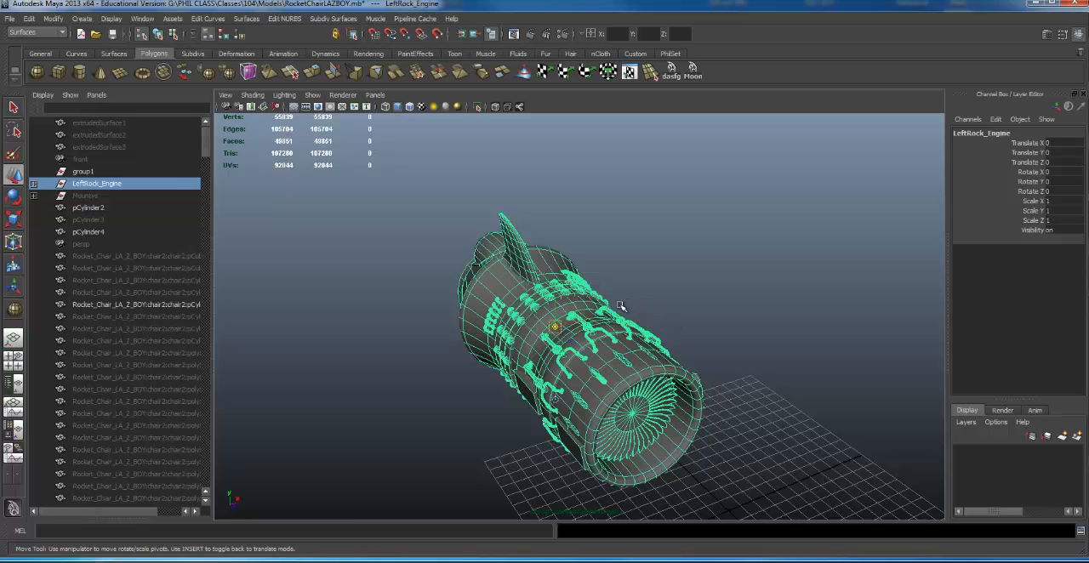
pyautogui.moveTo(587, 317); pyautogui.dragTo(342, 361)
pyautogui.press('Insert')
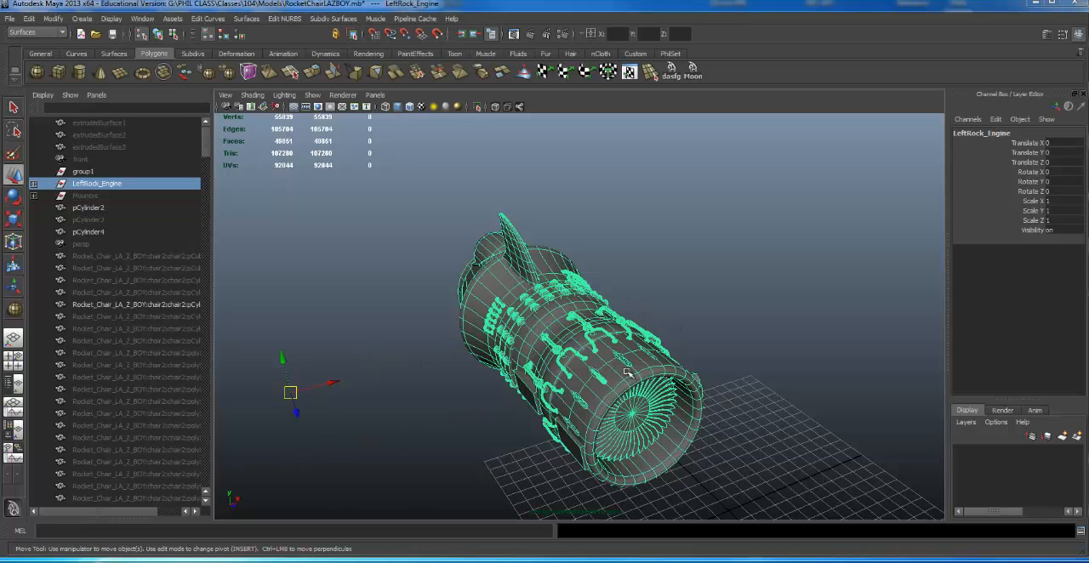
pyautogui.press('space')
pyautogui.keyDown('alt'); pyautogui.moveTo(631, 345); pyautogui.dragTo(610, 315, button='right'); pyautogui.keyUp('alt')
pyautogui.keyDown('alt'); pyautogui.moveTo(610, 316); pyautogui.dragTo(682, 300, button='middle'); pyautogui.keyUp('alt')
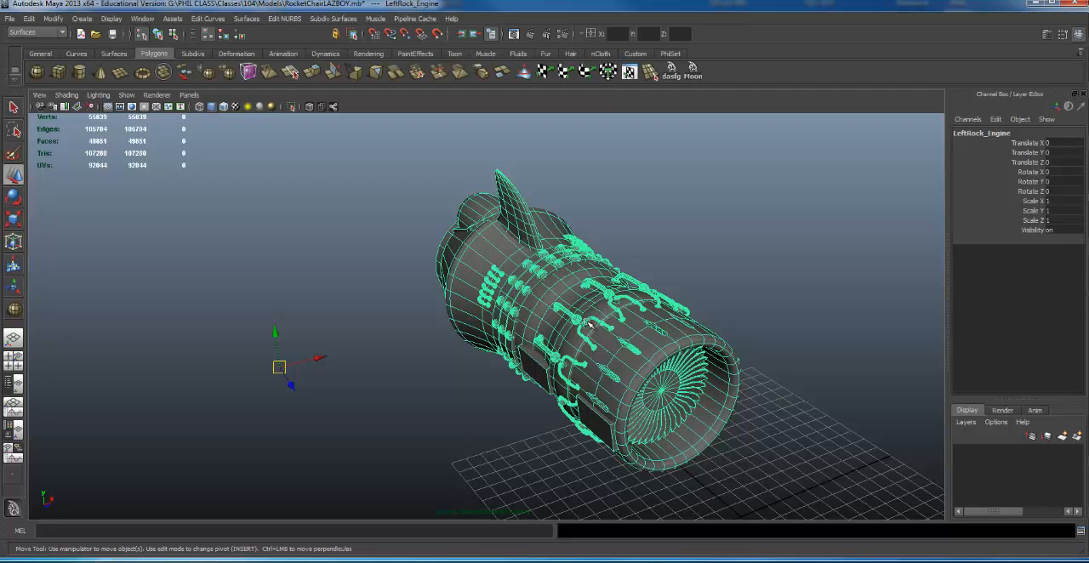
# - Show the object hierarchy beside the perspective view, expand LeftRock_Engine, and check its Band_Detail and BHracket_Hoses subgroups
pyautogui.click(9, 384)
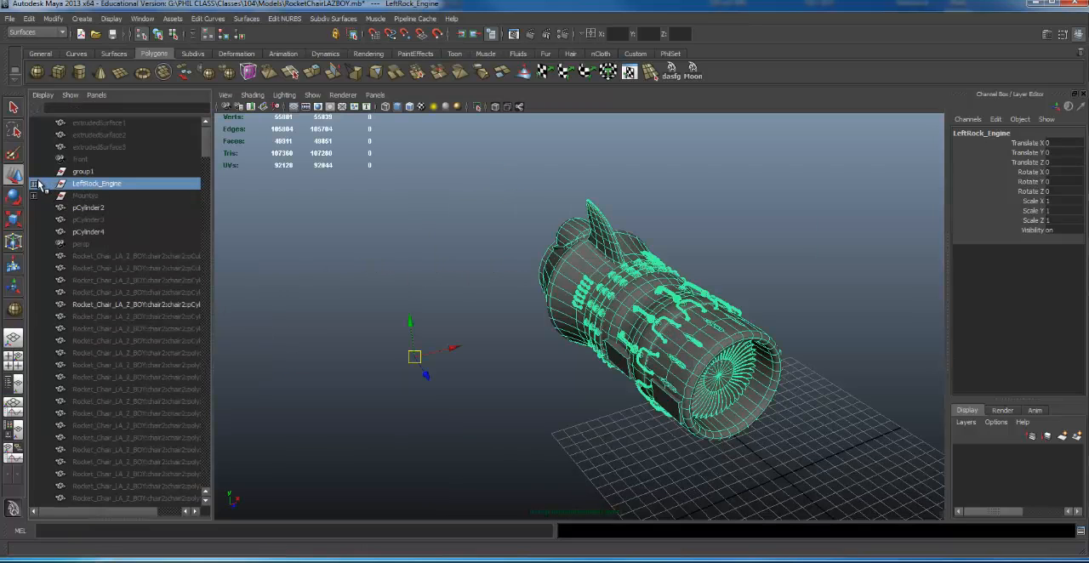
pyautogui.click(34, 184)
pyautogui.click(100, 197)
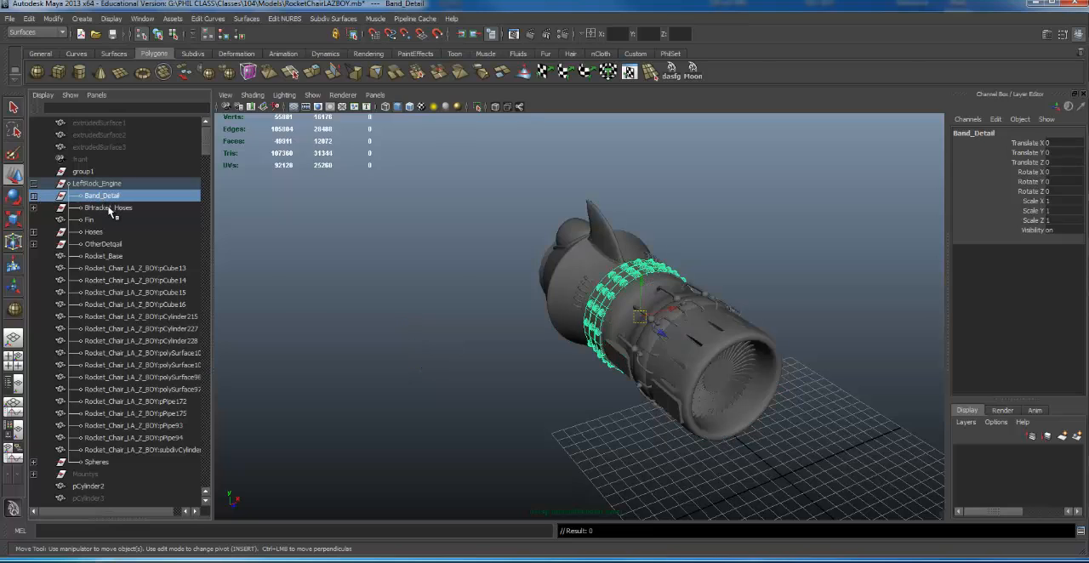
pyautogui.click(110, 209)
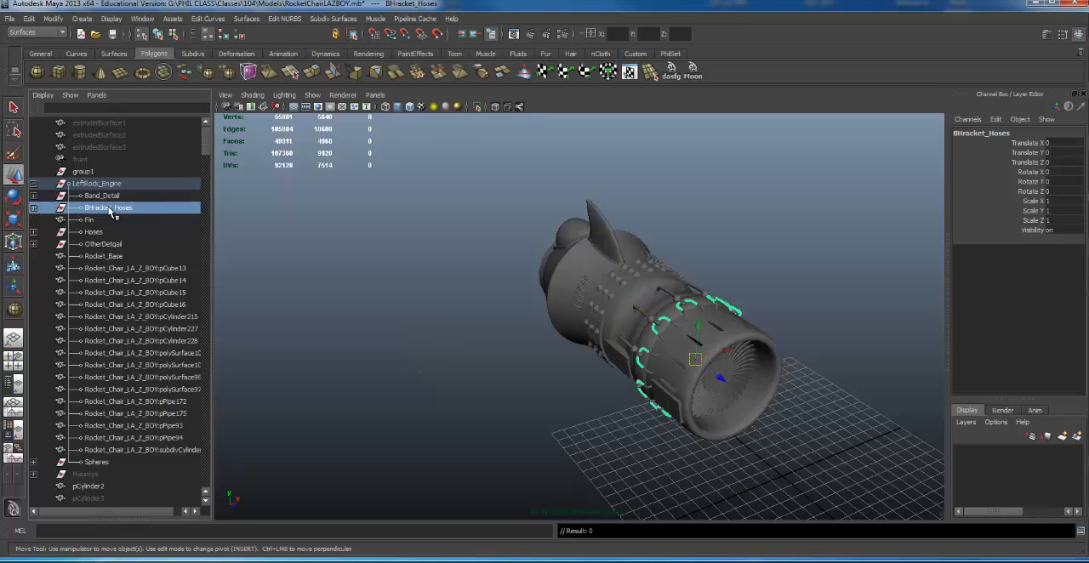
pyautogui.click(614, 373)
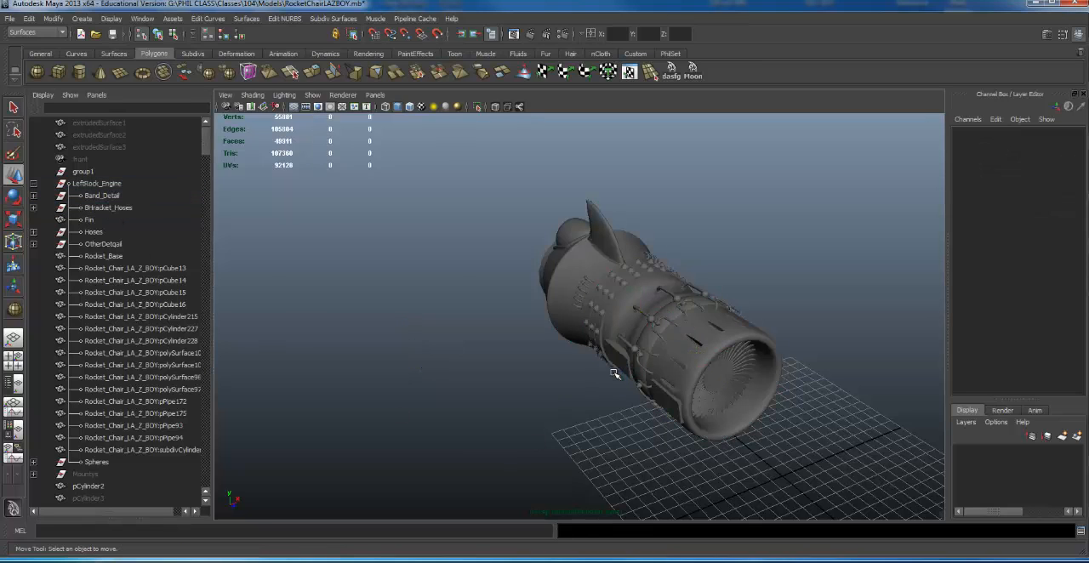
# - Examine which engine parts BHracket_Hoses, Fin, Hoses and Rocket_Base refer to by selecting them one after another
pyautogui.click(117, 209)
pyautogui.click(111, 219)
pyautogui.click(109, 231)
pyautogui.click(107, 256)
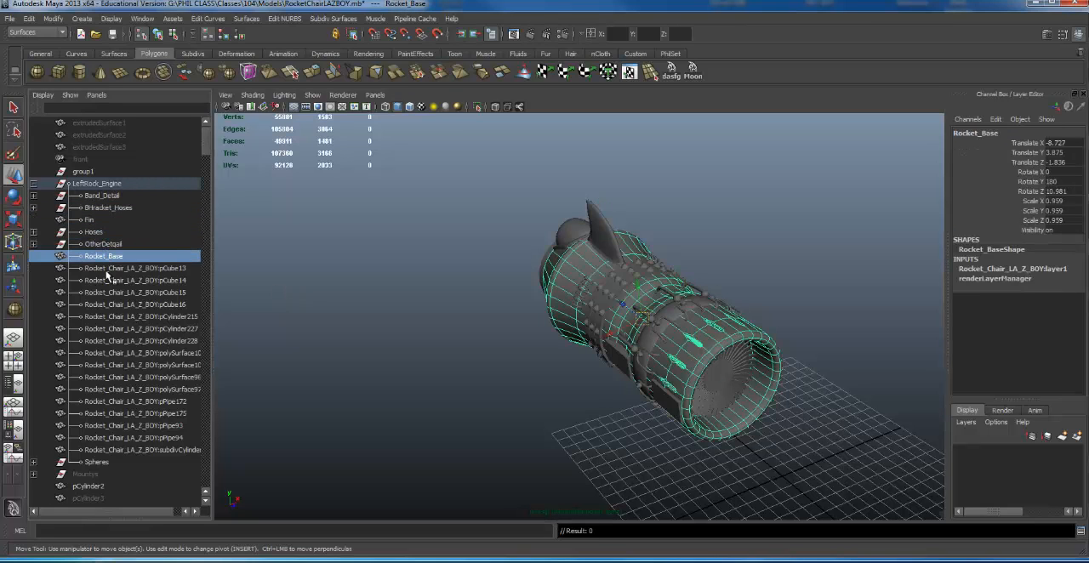
pyautogui.click(107, 269)
pyautogui.click(116, 258)
pyautogui.keyDown('alt'); pyautogui.moveTo(605, 346); pyautogui.dragTo(595, 347); pyautogui.keyUp('alt')
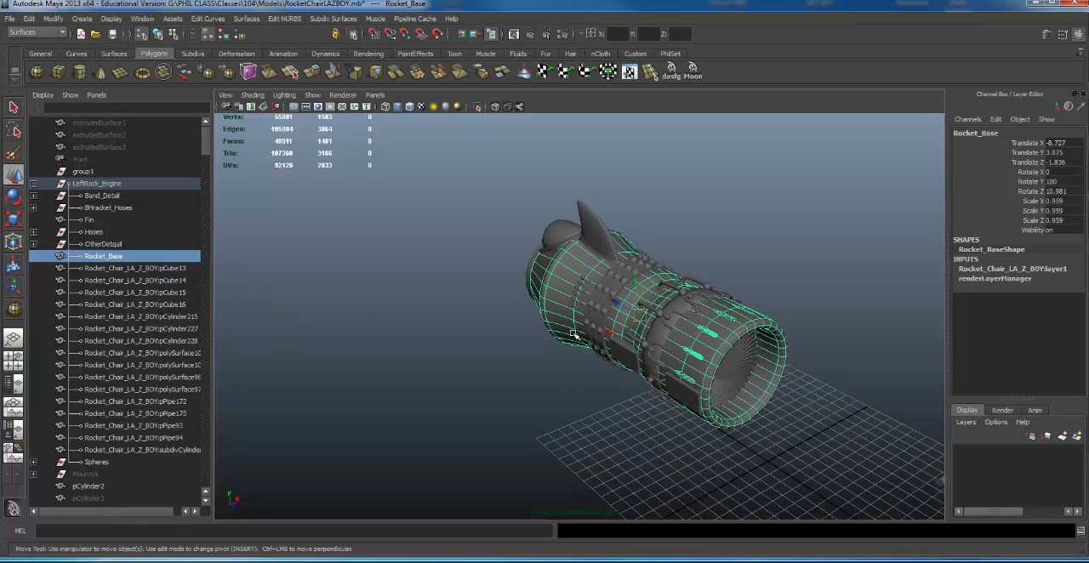
pyautogui.keyDown('alt'); pyautogui.moveTo(393, 305); pyautogui.dragTo(371, 276); pyautogui.keyUp('alt')
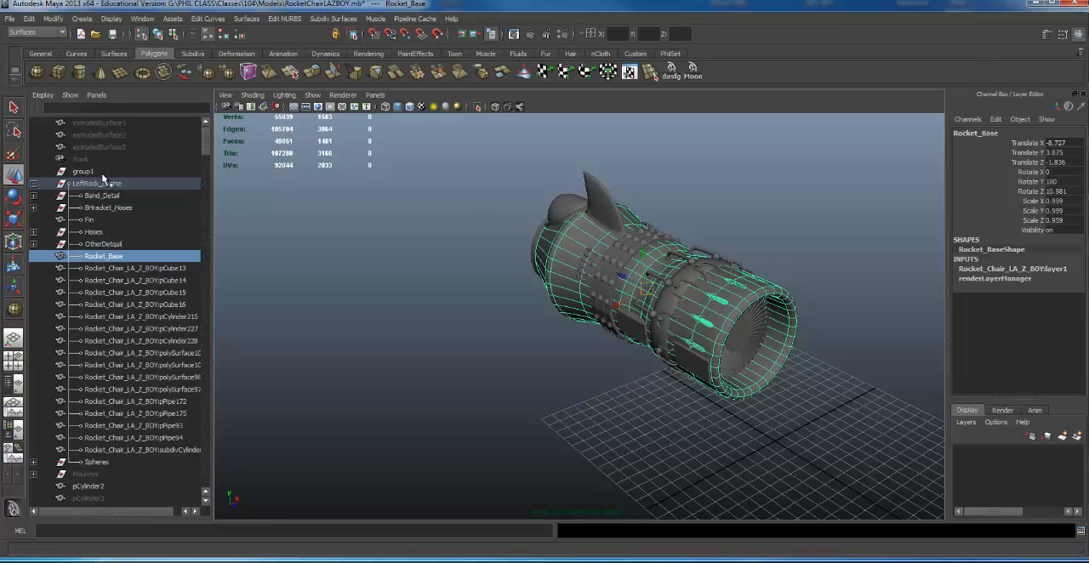
pyautogui.click(94, 232)
pyautogui.click(104, 256)
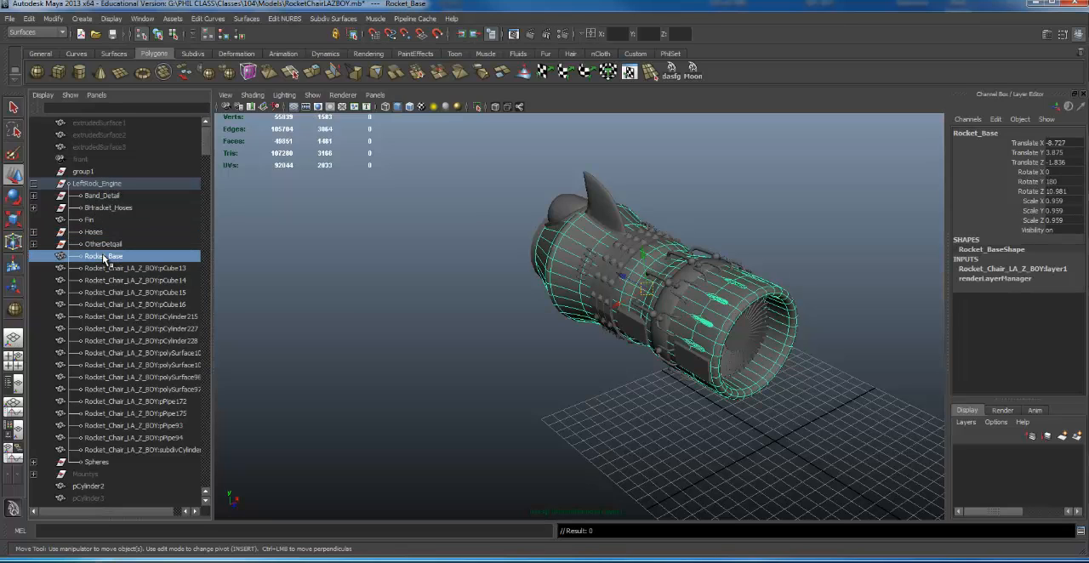
# - Identify the parts pCube13 to pCube16 and pCylinder227 by selecting them in turn on the engine
pyautogui.click(123, 271)
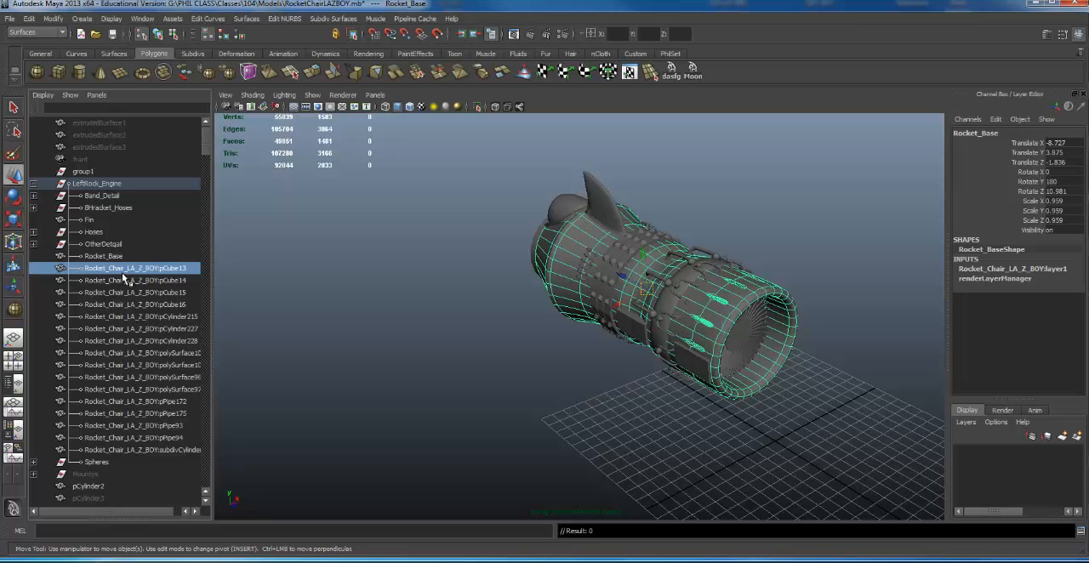
pyautogui.keyDown('alt'); pyautogui.moveTo(655, 312); pyautogui.dragTo(262, 289); pyautogui.keyUp('alt')
pyautogui.click(153, 281)
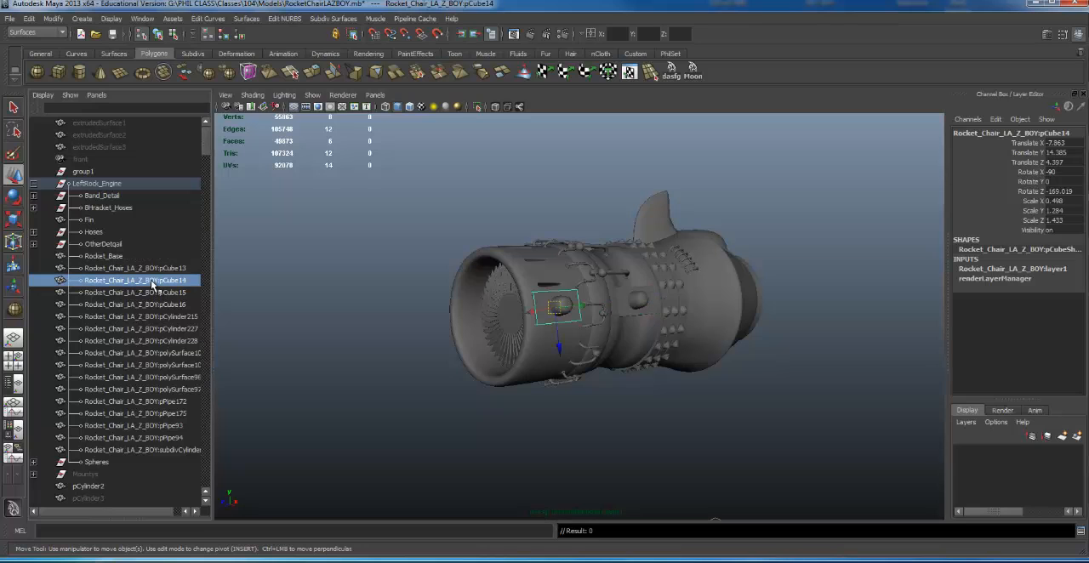
pyautogui.click(151, 291)
pyautogui.click(152, 304)
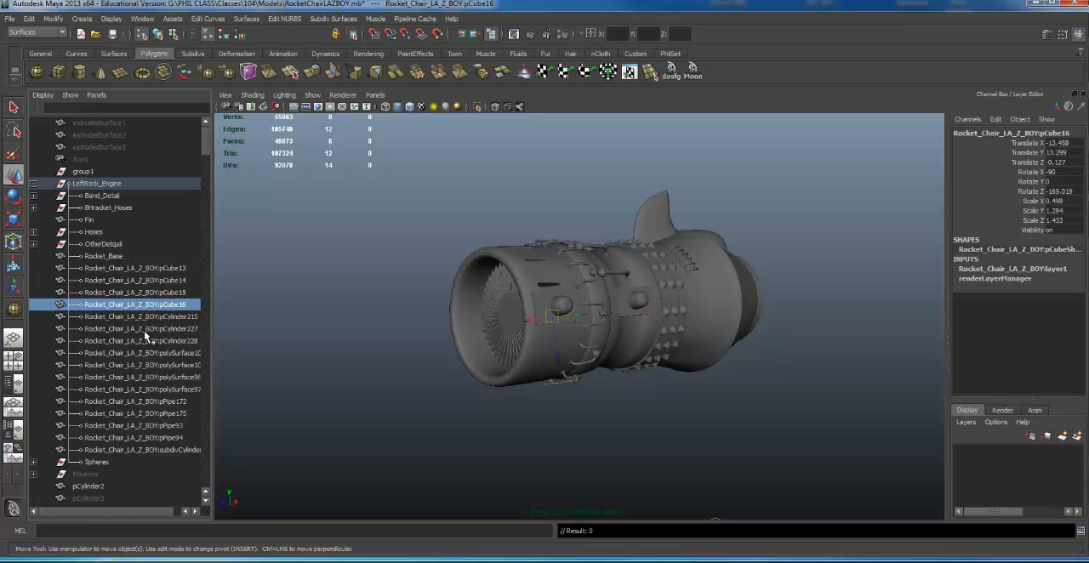
pyautogui.click(149, 328)
# - Select the whole LeftRock_Engine group and center its pivot on the engine
pyautogui.keyDown('alt'); pyautogui.moveTo(612, 272); pyautogui.dragTo(649, 255); pyautogui.keyUp('alt')
pyautogui.keyDown('alt'); pyautogui.moveTo(649, 255); pyautogui.dragTo(599, 291, button='right'); pyautogui.keyUp('alt')
pyautogui.press('Up')
pyautogui.keyDown('alt'); pyautogui.moveTo(599, 291); pyautogui.dragTo(570, 294, button='middle'); pyautogui.keyUp('alt')
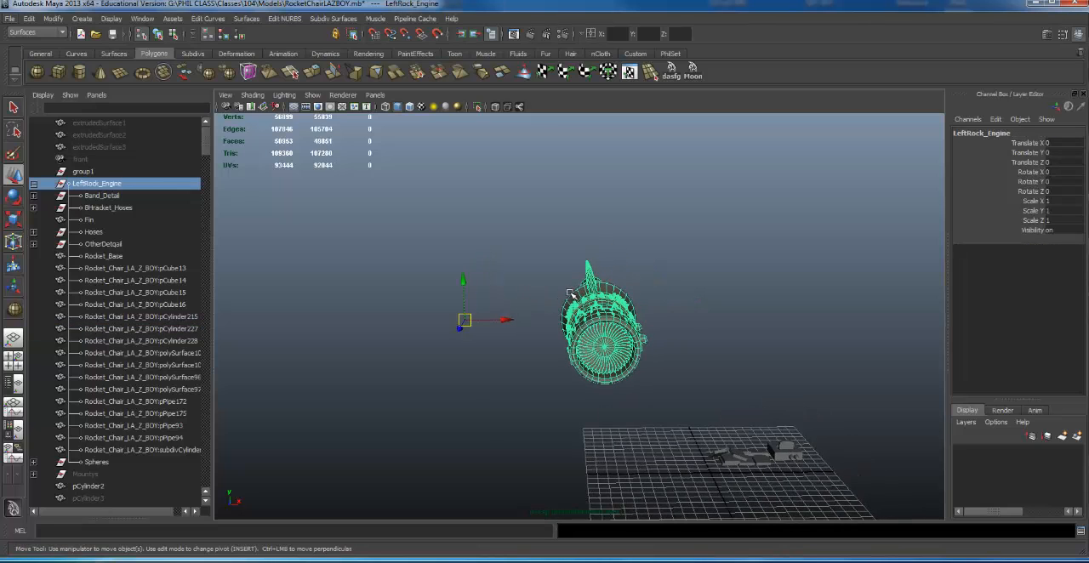
pyautogui.hotkey('alt', 'c')
pyautogui.keyDown('alt'); pyautogui.moveTo(526, 295); pyautogui.dragTo(533, 296, button='right'); pyautogui.keyUp('alt')
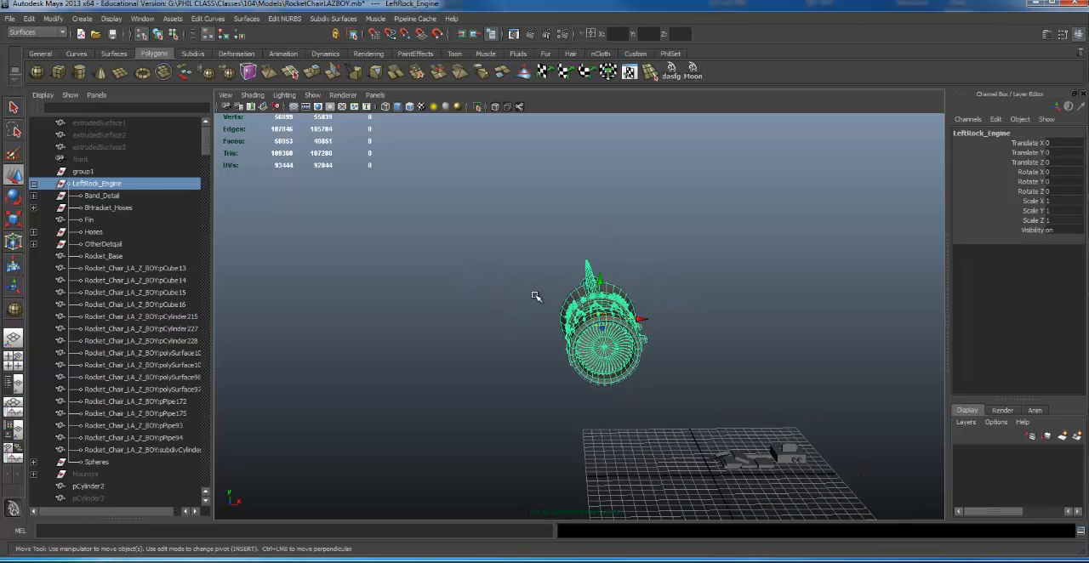
# - Check the engine's unnamed pCube, pCylinder and polySurface parts one by one from different viewing angles
pyautogui.click(172, 296)
pyautogui.click(165, 284)
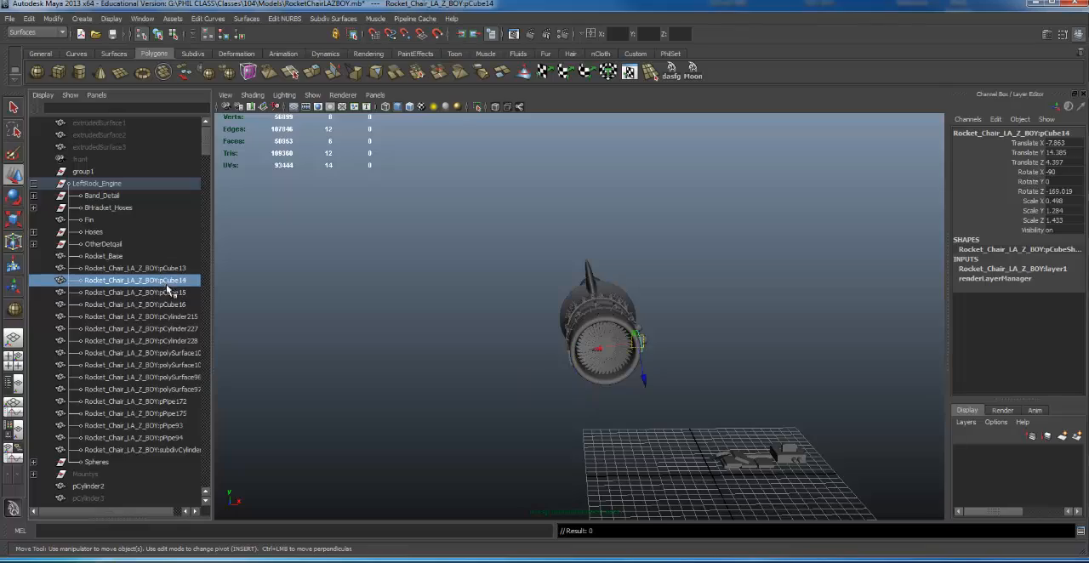
pyautogui.keyDown('alt'); pyautogui.moveTo(457, 342); pyautogui.dragTo(451, 318); pyautogui.keyUp('alt')
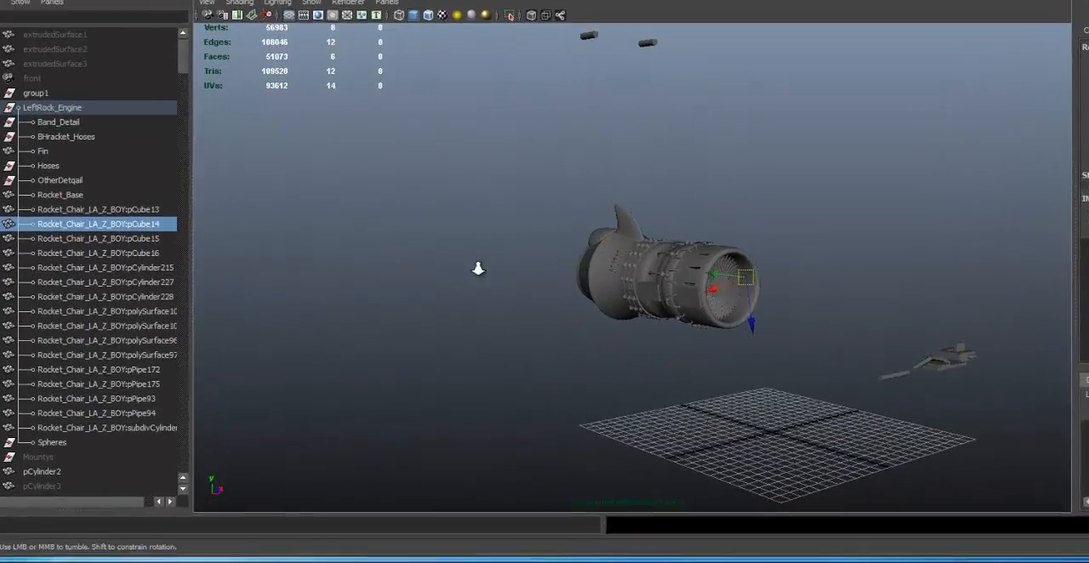
pyautogui.keyDown('alt'); pyautogui.moveTo(478, 269); pyautogui.dragTo(521, 270, button='right'); pyautogui.keyUp('alt')
pyautogui.click(95, 210)
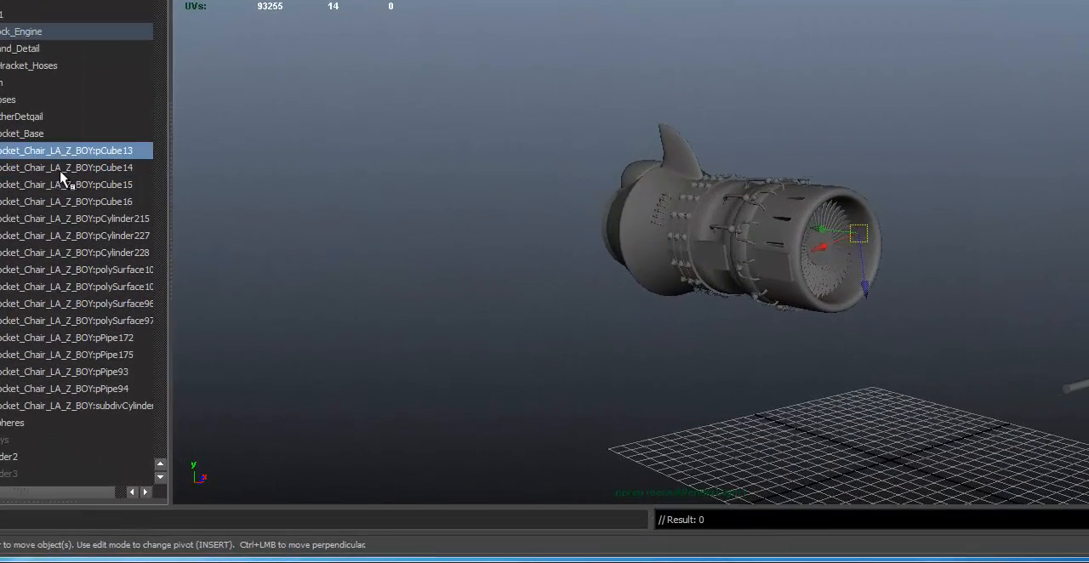
pyautogui.click(107, 239)
pyautogui.click(118, 254)
pyautogui.click(129, 311)
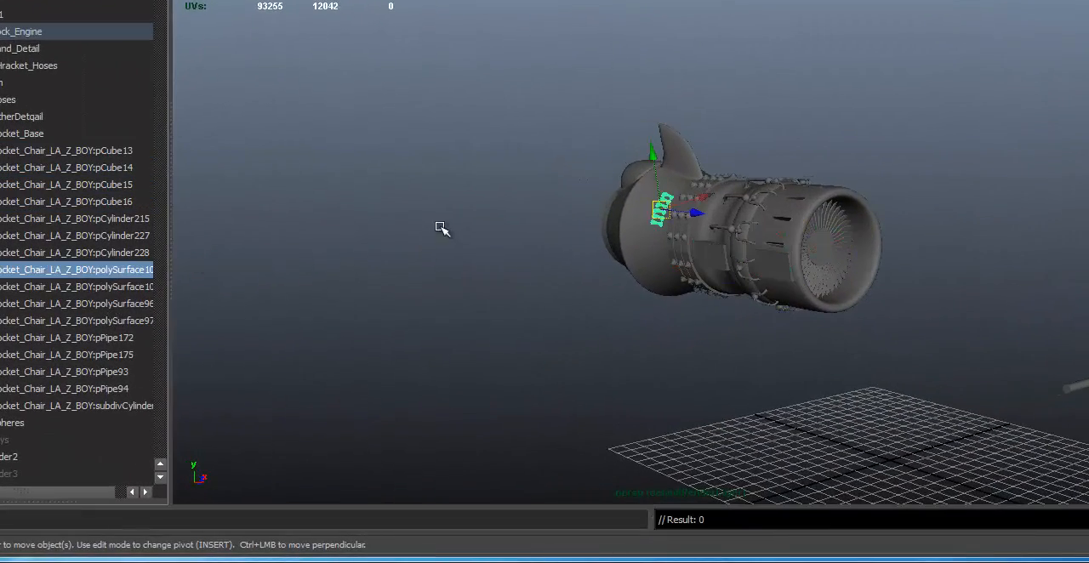
# - Try deleting the column of six small hoses below the fin and undo the deletion
pyautogui.keyDown('alt'); pyautogui.moveTo(442, 228); pyautogui.dragTo(277, 267); pyautogui.keyUp('alt')
pyautogui.keyDown('alt'); pyautogui.moveTo(439, 260); pyautogui.dragTo(207, 291, button='right'); pyautogui.keyUp('alt')
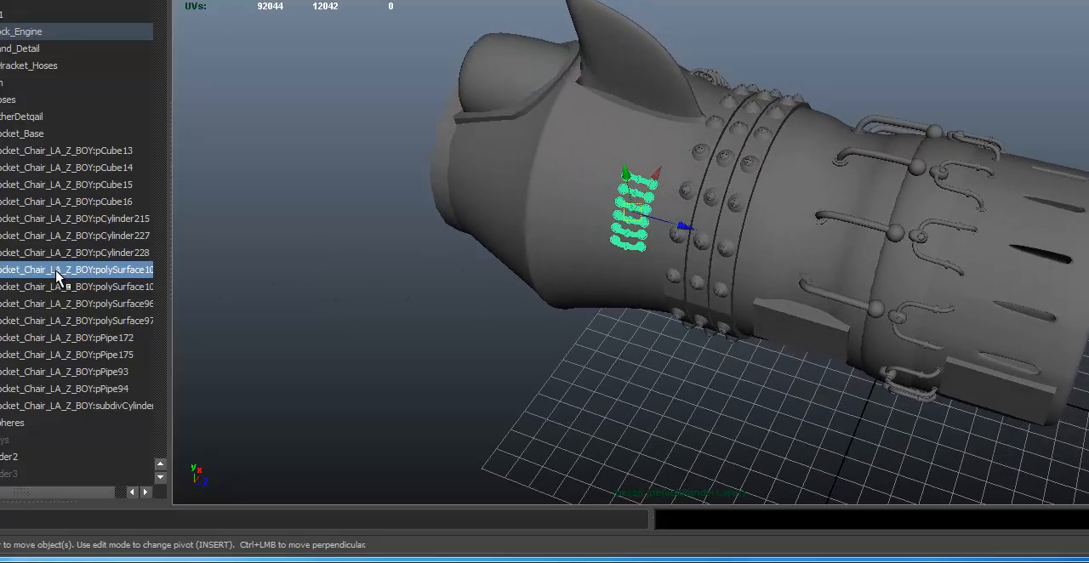
pyautogui.press('Delete')
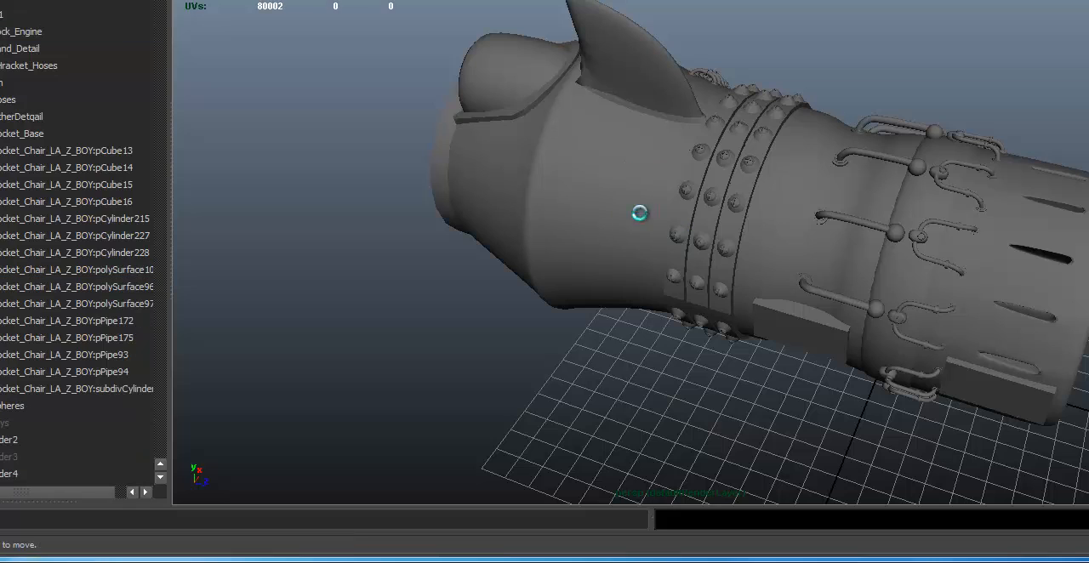
pyautogui.hotkey('ctrl', 'z')
# - Duplicate the column of six small hoses in place and clear the selection
pyautogui.keyDown('alt'); pyautogui.moveTo(643, 212); pyautogui.dragTo(739, 6); pyautogui.keyUp('alt')
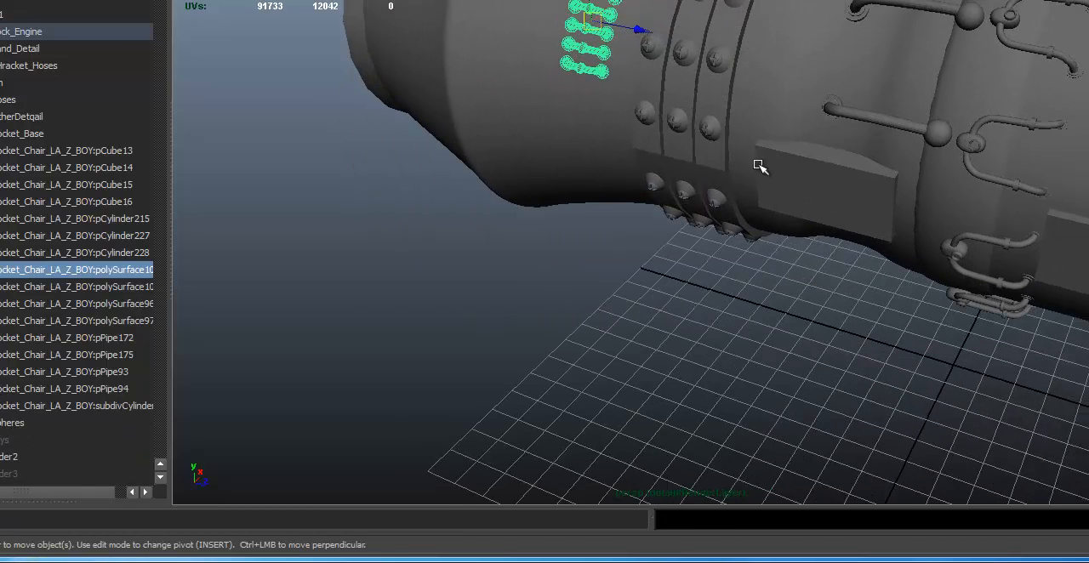
pyautogui.hotkey('ctrl', 'd')
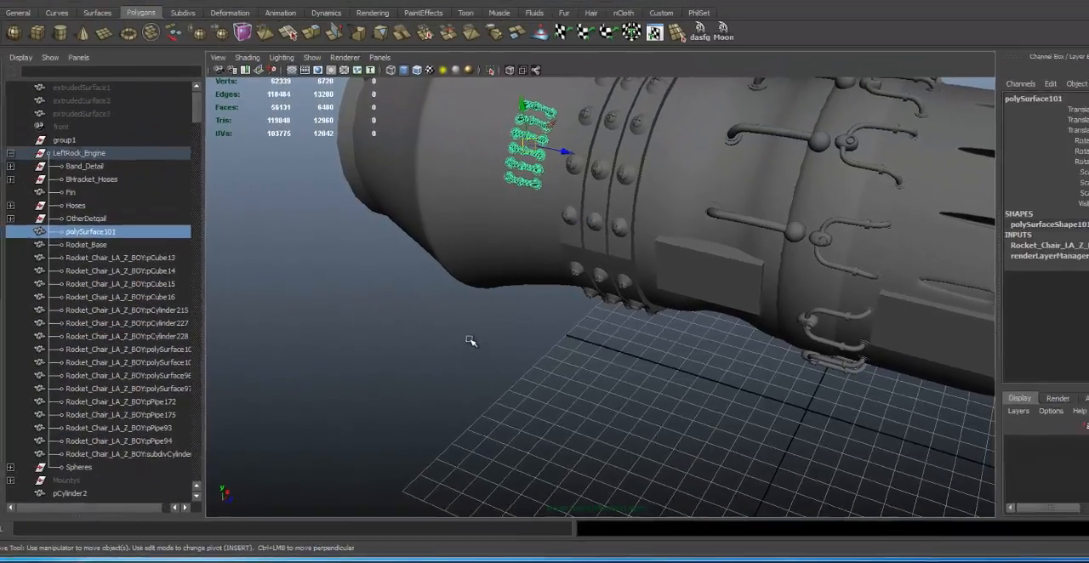
pyautogui.click(510, 278)
# - Inspect the overlapping small hoses up close and select one of the two coinciding copies
pyautogui.scroll(1, 611, 19)
pyautogui.keyDown('alt'); pyautogui.moveTo(527, 174); pyautogui.dragTo(544, 333, button='middle'); pyautogui.keyUp('alt')
pyautogui.scroll(4, 541, 306)
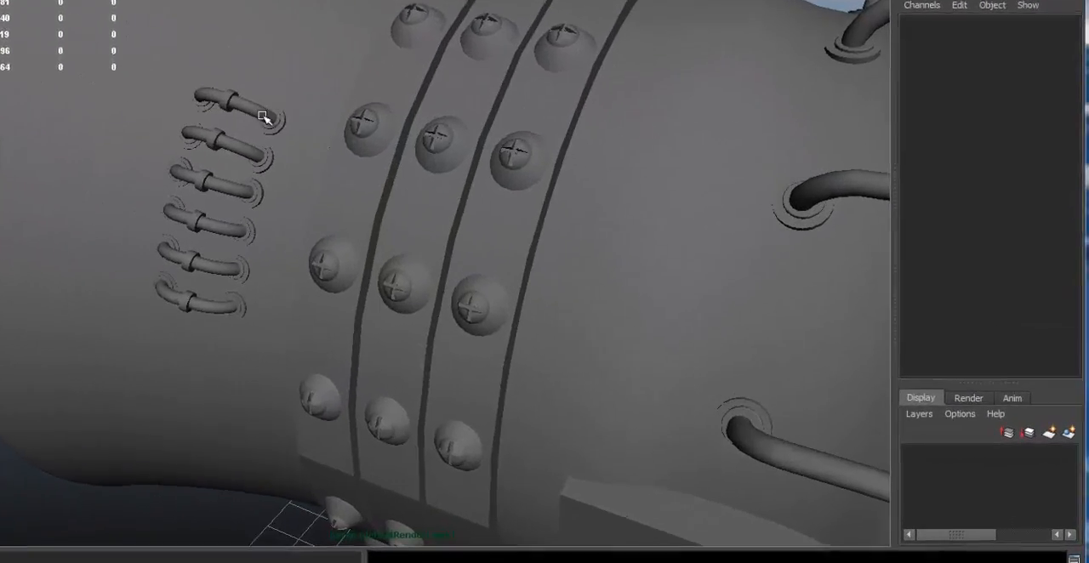
pyautogui.keyDown('alt'); pyautogui.moveTo(262, 116); pyautogui.dragTo(230, 122); pyautogui.keyUp('alt')
pyautogui.keyDown('alt'); pyautogui.moveTo(230, 121); pyautogui.dragTo(408, 119, button='middle'); pyautogui.keyUp('alt')
pyautogui.keyDown('alt'); pyautogui.moveTo(408, 120); pyautogui.dragTo(642, 103, button='right'); pyautogui.keyUp('alt')
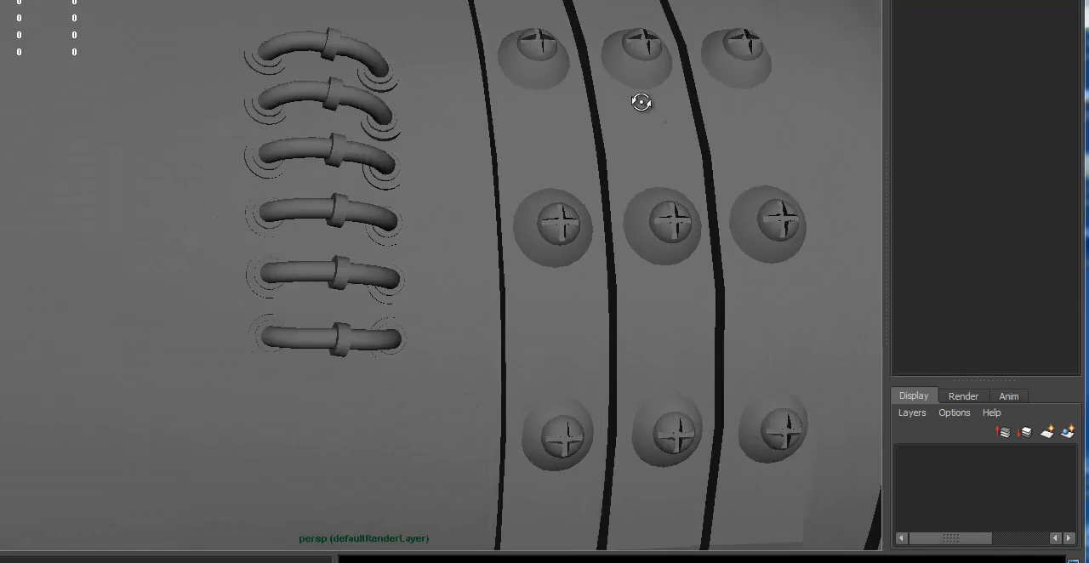
pyautogui.keyDown('alt'); pyautogui.moveTo(642, 103); pyautogui.dragTo(570, 107); pyautogui.keyUp('alt')
pyautogui.click(370, 59)
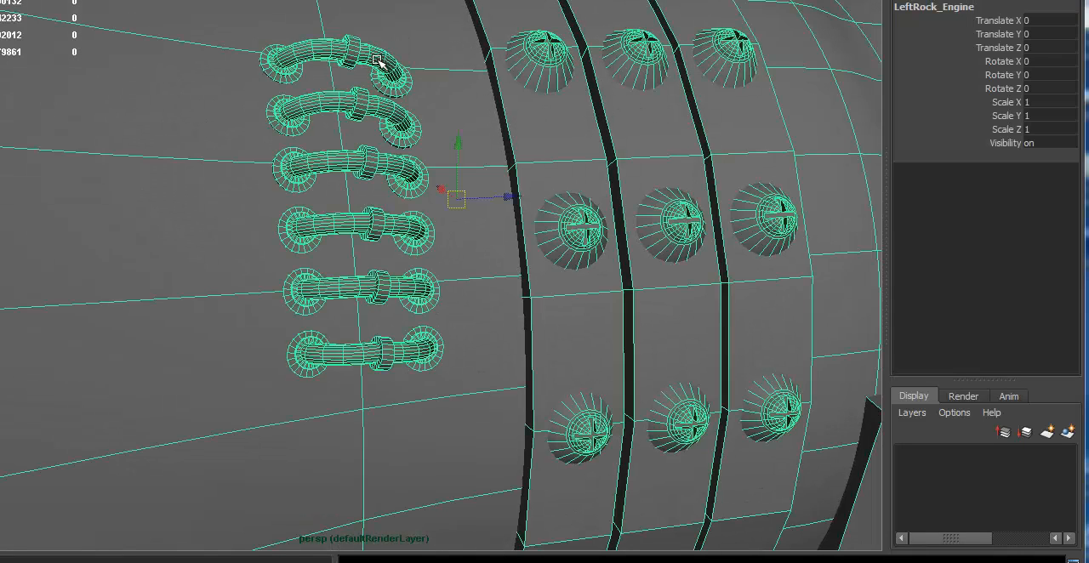
pyautogui.click(375, 56)
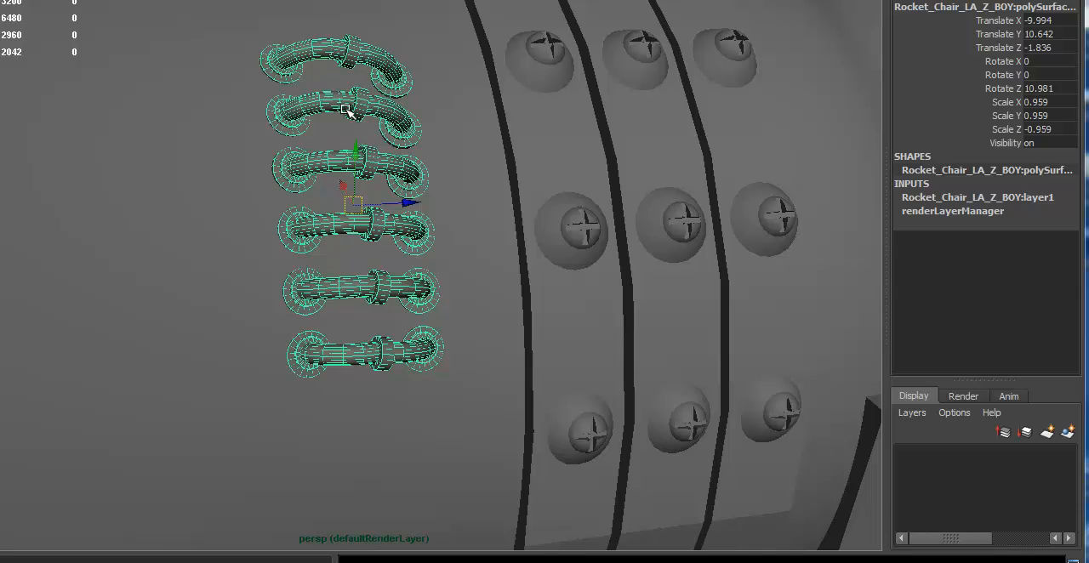
# - Undo the removal of the engine shell and small hoses, and select the duplicate polySurface101
pyautogui.moveTo(262, 150); pyautogui.dragTo(283, 169)
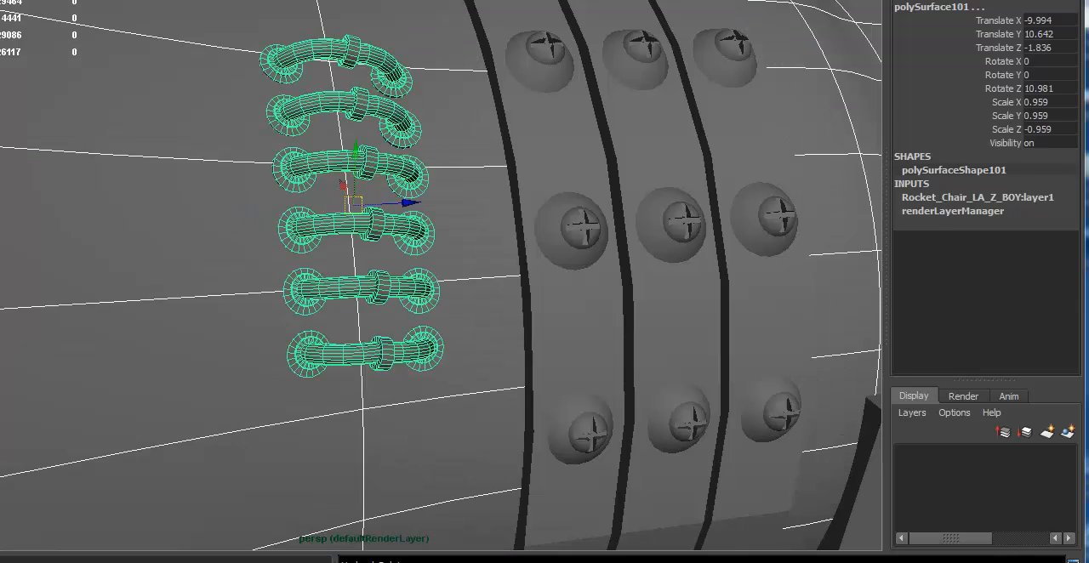
pyautogui.hotkey('ctrl', 'z')
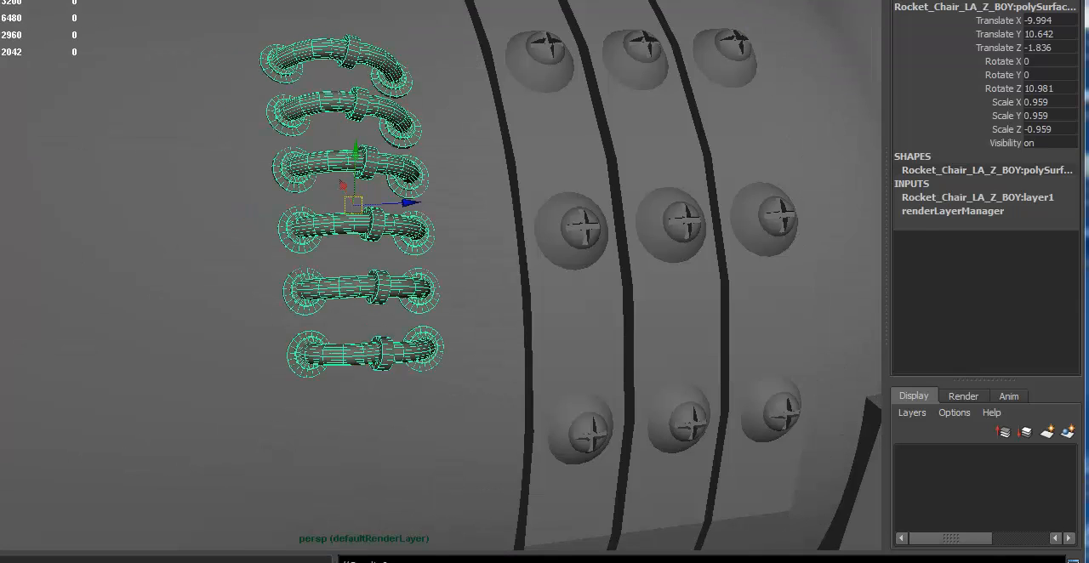
pyautogui.click(436, 272)
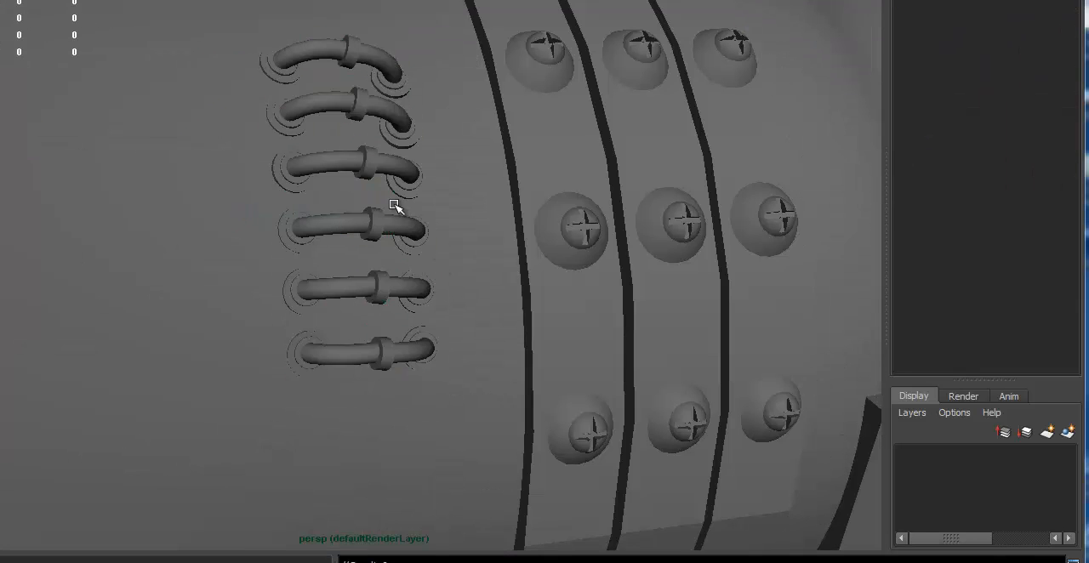
pyautogui.click(398, 165)
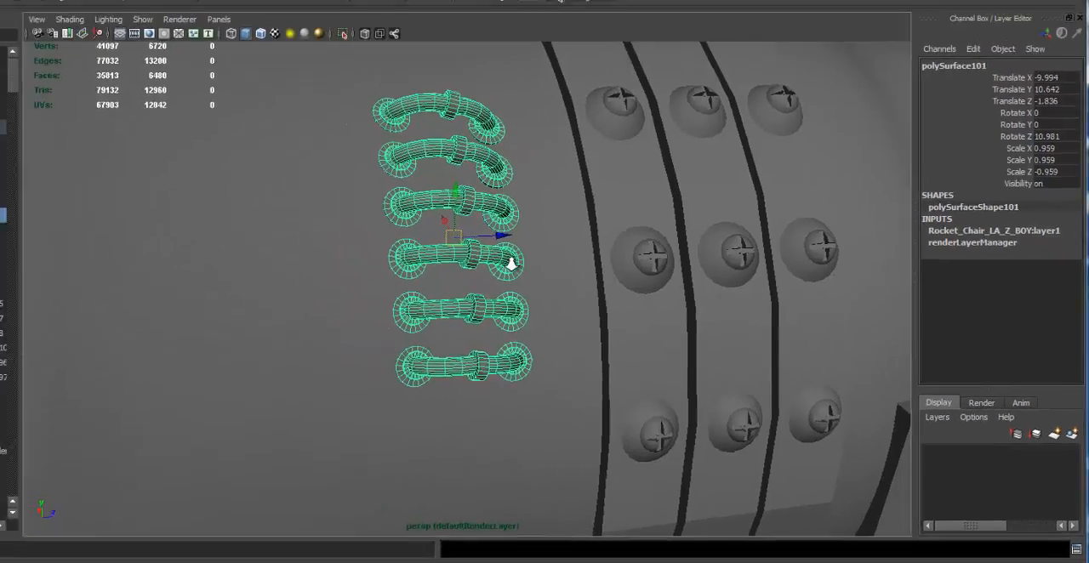
pyautogui.scroll(-10, 412, 230)
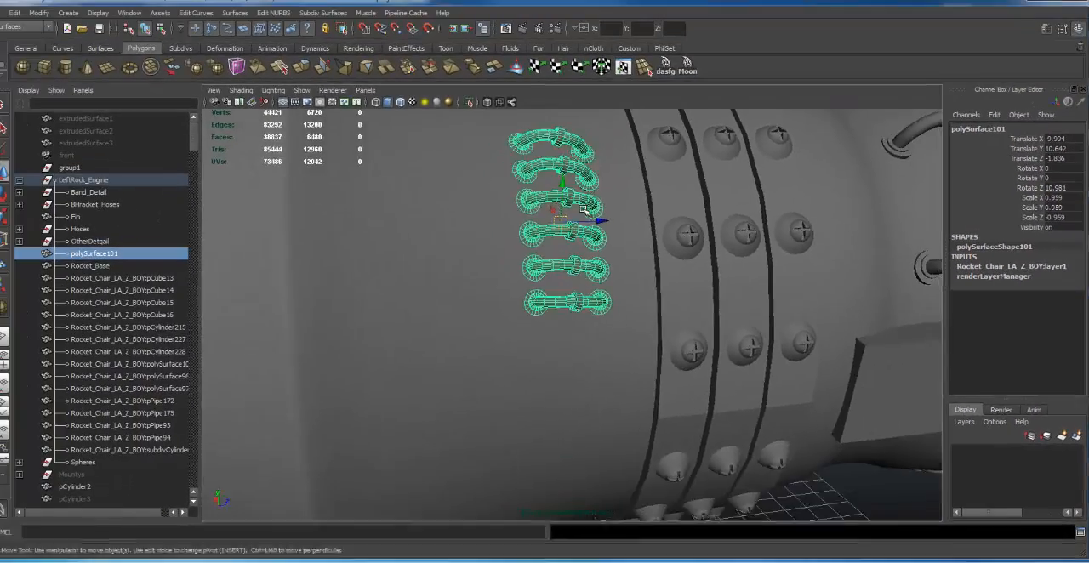
pyautogui.keyDown('alt'); pyautogui.moveTo(387, 204); pyautogui.dragTo(380, 211); pyautogui.keyUp('alt')
pyautogui.keyDown('alt'); pyautogui.moveTo(591, 279); pyautogui.dragTo(584, 268); pyautogui.keyUp('alt')
pyautogui.keyDown('alt'); pyautogui.moveTo(289, 275); pyautogui.dragTo(323, 244); pyautogui.keyUp('alt')
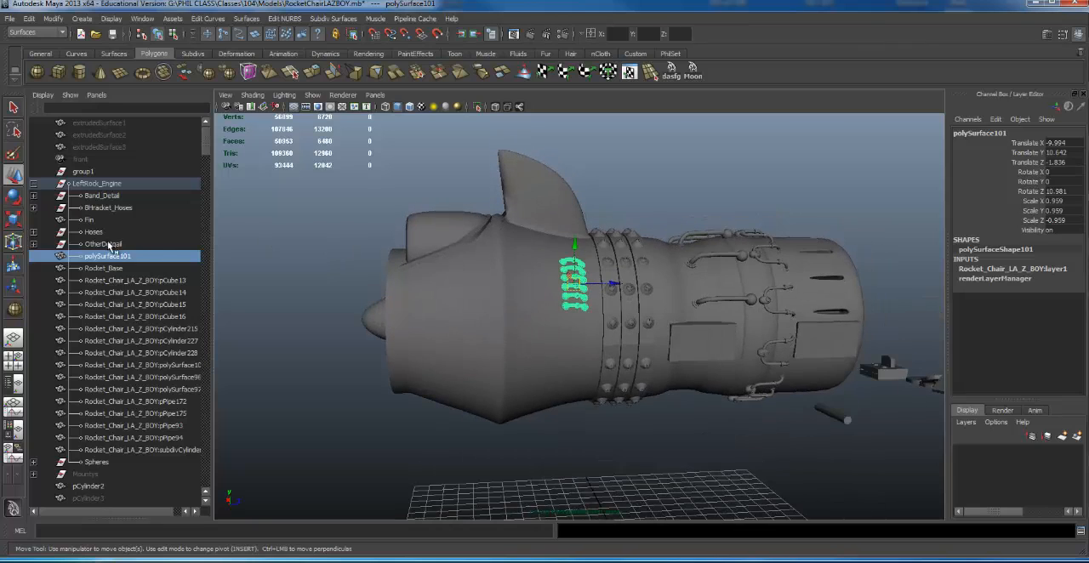
# - Hide Hoses, OtherDetqail, polySurface101 and Rocket_Base together to expose the engine's interior
pyautogui.click(94, 235)
pyautogui.keyDown('ctrl'); pyautogui.click(103, 244); pyautogui.keyUp('ctrl')
pyautogui.keyDown('ctrl'); pyautogui.click(124, 256); pyautogui.keyUp('ctrl')
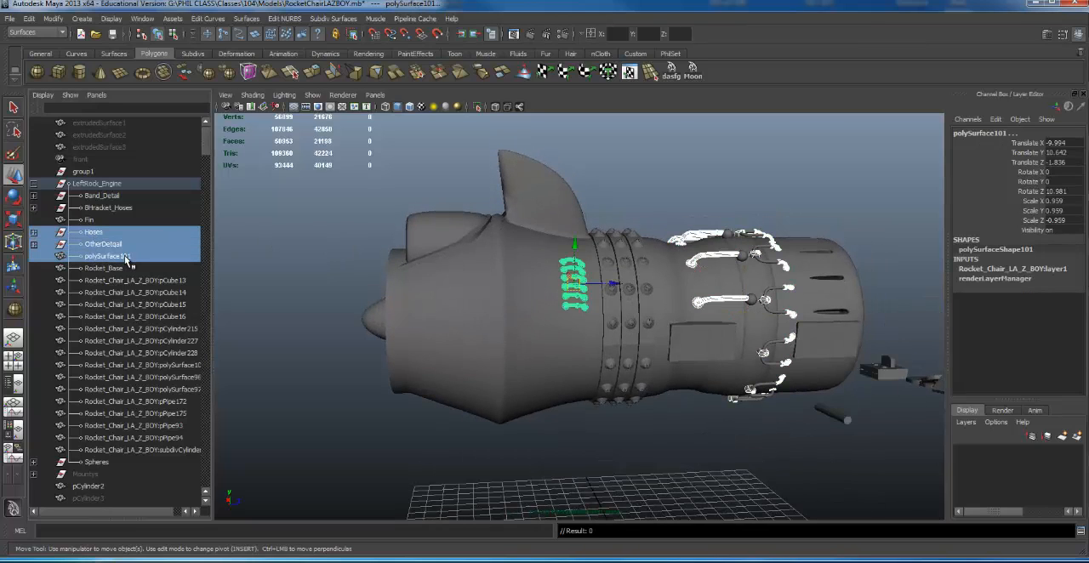
pyautogui.keyDown('ctrl'); pyautogui.click(108, 269); pyautogui.keyUp('ctrl')
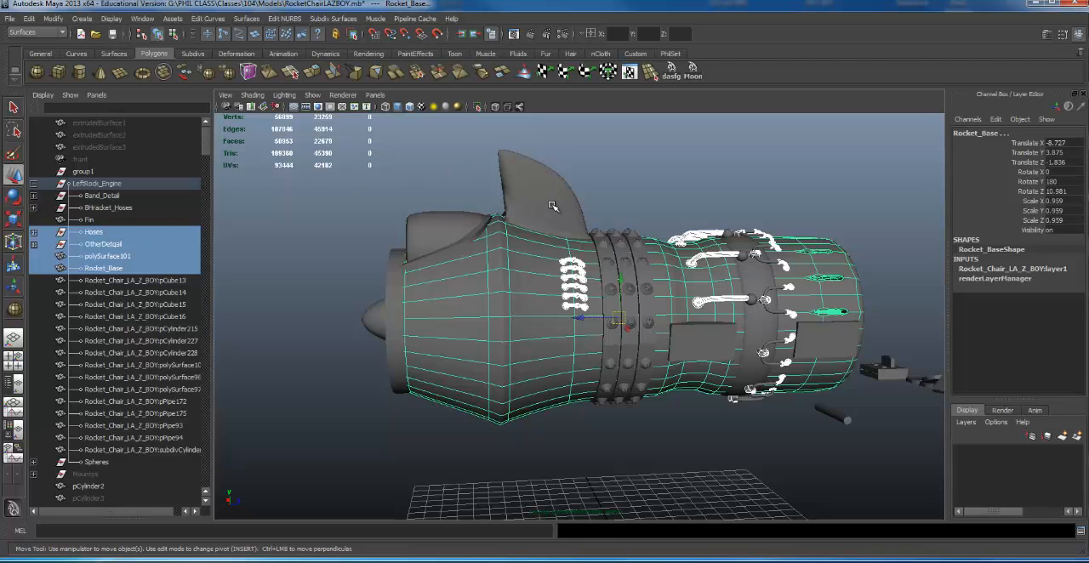
pyautogui.hotkey('ctrl', 'h')
# - Pick a band ring on the exposed engine and move the selection up the hierarchy to LeftRock_Engine
pyautogui.keyDown('alt'); pyautogui.moveTo(631, 276); pyautogui.dragTo(541, 264); pyautogui.keyUp('alt')
pyautogui.click(555, 252)
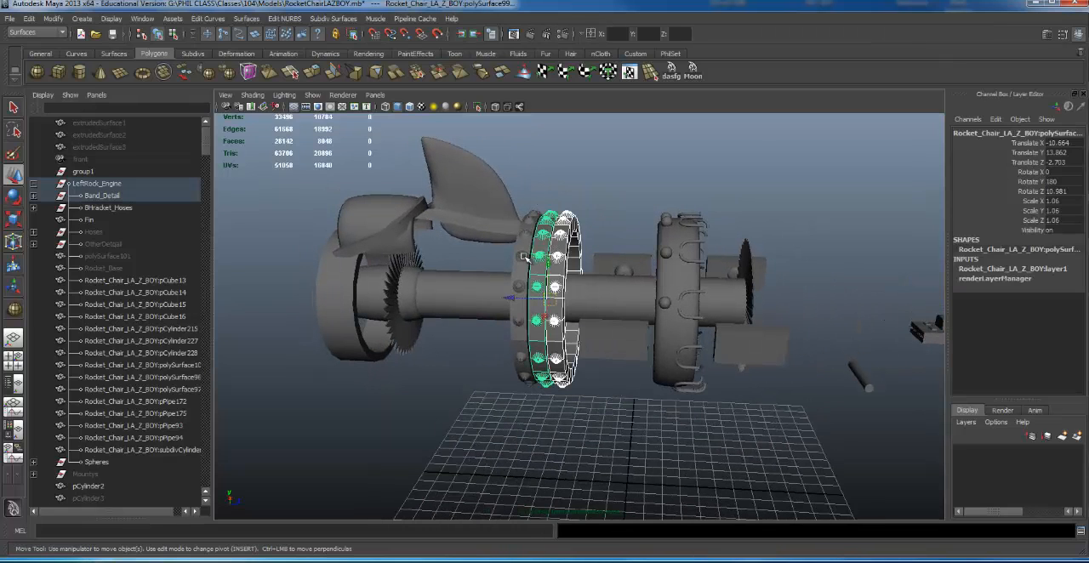
pyautogui.press('Up')
pyautogui.press('Up')
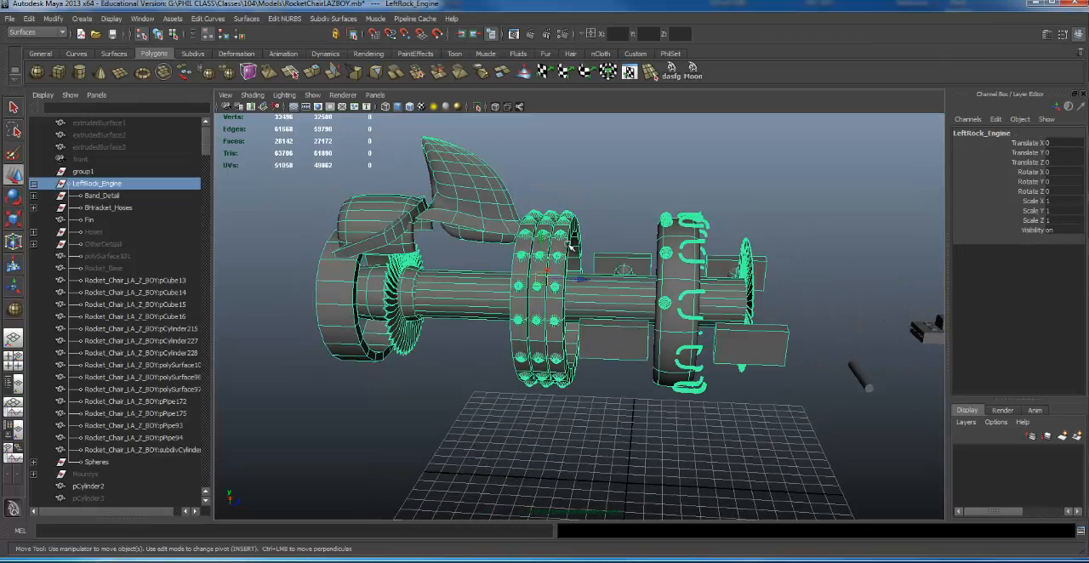
pyautogui.keyDown('alt'); pyautogui.moveTo(546, 281); pyautogui.dragTo(528, 279); pyautogui.keyUp('alt')
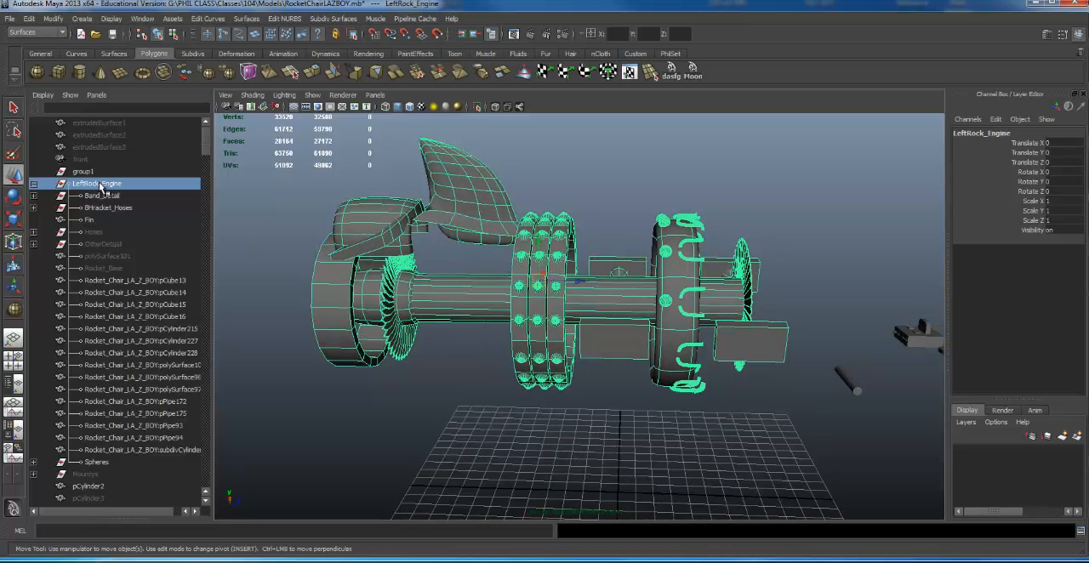
# - Examine the unnamed parts of the exposed engine one by one, including the central cylinder, polySurface97 and the pipe pieces, from several angles
pyautogui.click(521, 283)
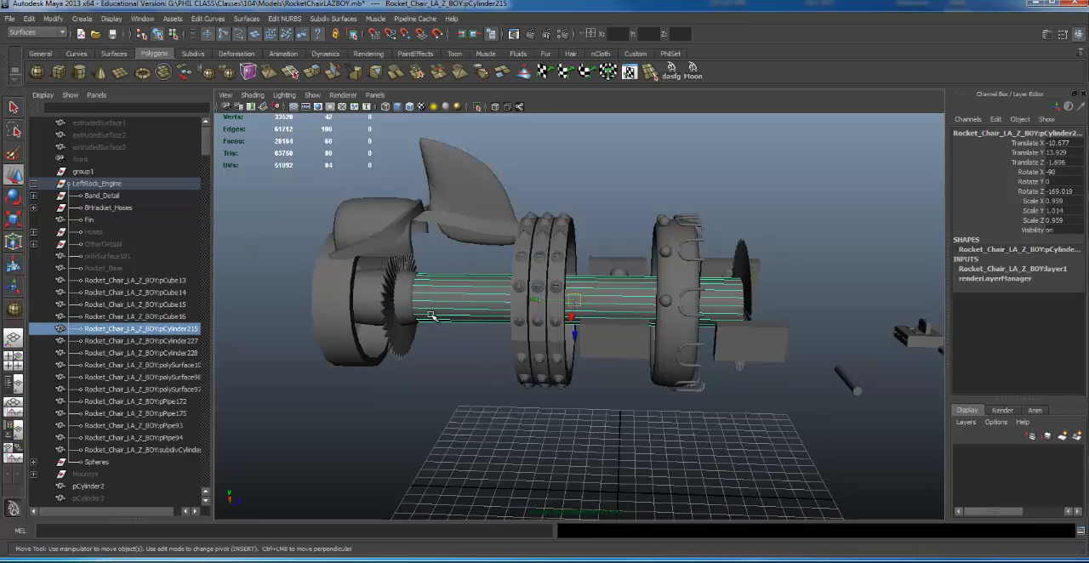
pyautogui.keyDown('alt'); pyautogui.moveTo(432, 316); pyautogui.dragTo(440, 297); pyautogui.keyUp('alt')
pyautogui.keyDown('alt'); pyautogui.moveTo(440, 297); pyautogui.dragTo(576, 275, button='right'); pyautogui.keyUp('alt')
pyautogui.keyDown('alt'); pyautogui.moveTo(374, 255); pyautogui.dragTo(491, 241, button='middle'); pyautogui.keyUp('alt')
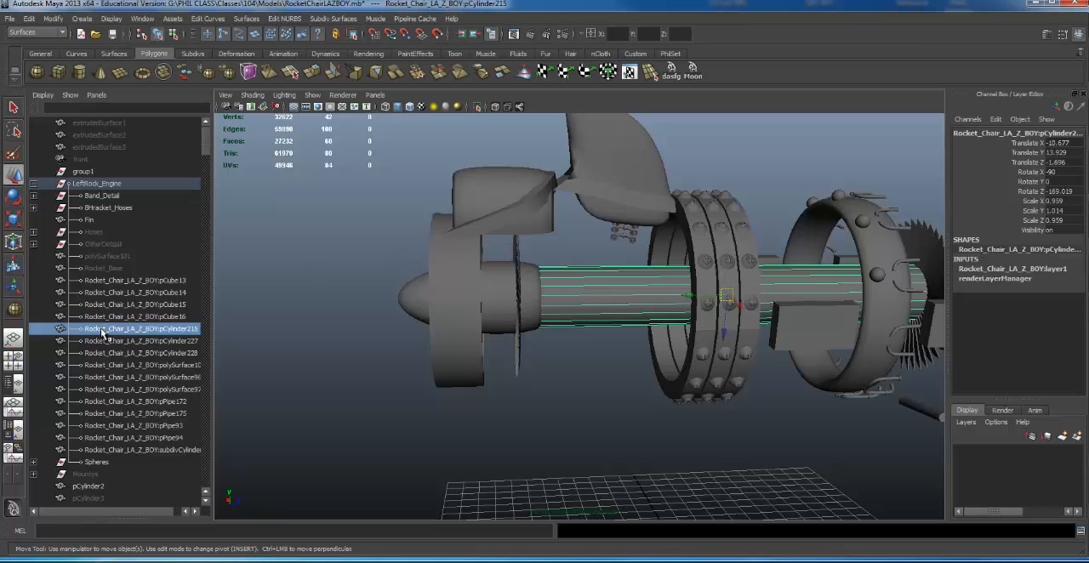
pyautogui.click(140, 388)
pyautogui.keyDown('ctrl'); pyautogui.click(141, 401); pyautogui.keyUp('ctrl')
pyautogui.click(151, 425)
pyautogui.keyDown('alt'); pyautogui.moveTo(646, 291); pyautogui.dragTo(519, 264, button='right'); pyautogui.keyUp('alt')
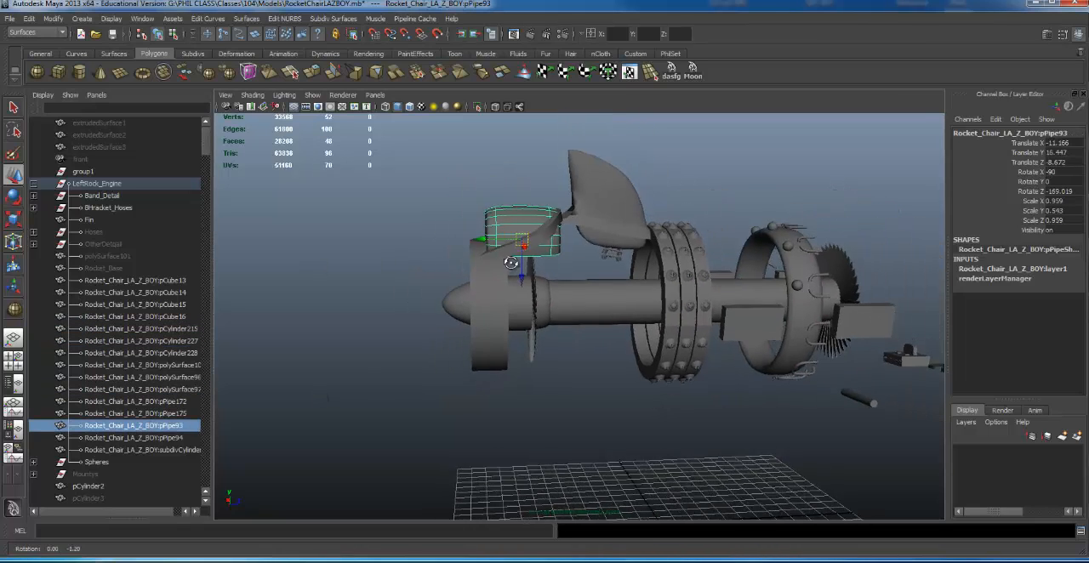
pyautogui.keyDown('alt'); pyautogui.moveTo(519, 263); pyautogui.dragTo(445, 250); pyautogui.keyUp('alt')
pyautogui.keyDown('alt'); pyautogui.moveTo(445, 250); pyautogui.dragTo(383, 255, button='right'); pyautogui.keyUp('alt')
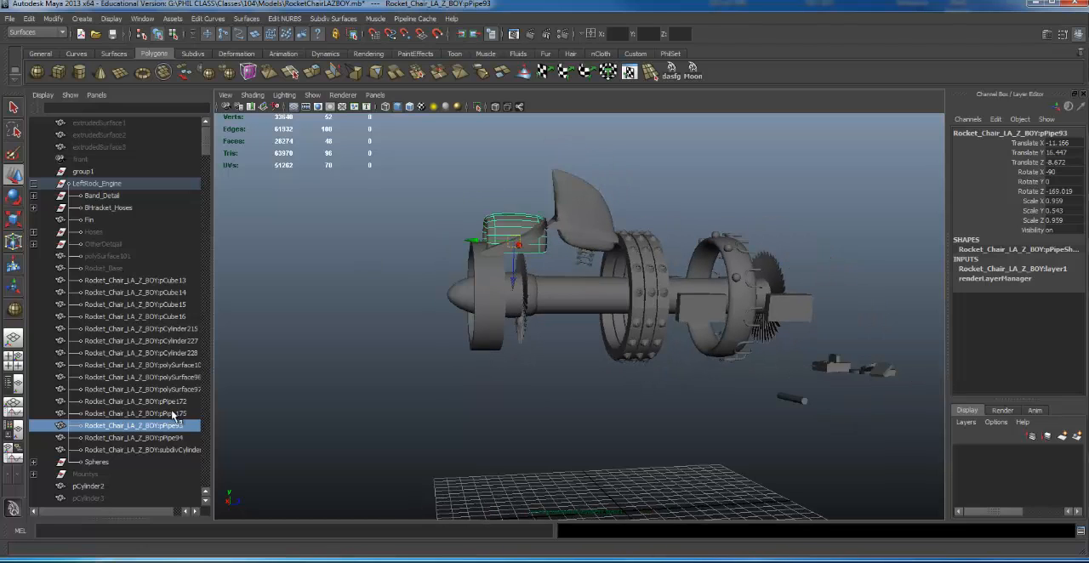
pyautogui.keyDown('alt'); pyautogui.moveTo(527, 306); pyautogui.dragTo(479, 281); pyautogui.keyUp('alt')
pyautogui.keyDown('alt'); pyautogui.moveTo(479, 282); pyautogui.dragTo(539, 262, button='right'); pyautogui.keyUp('alt')
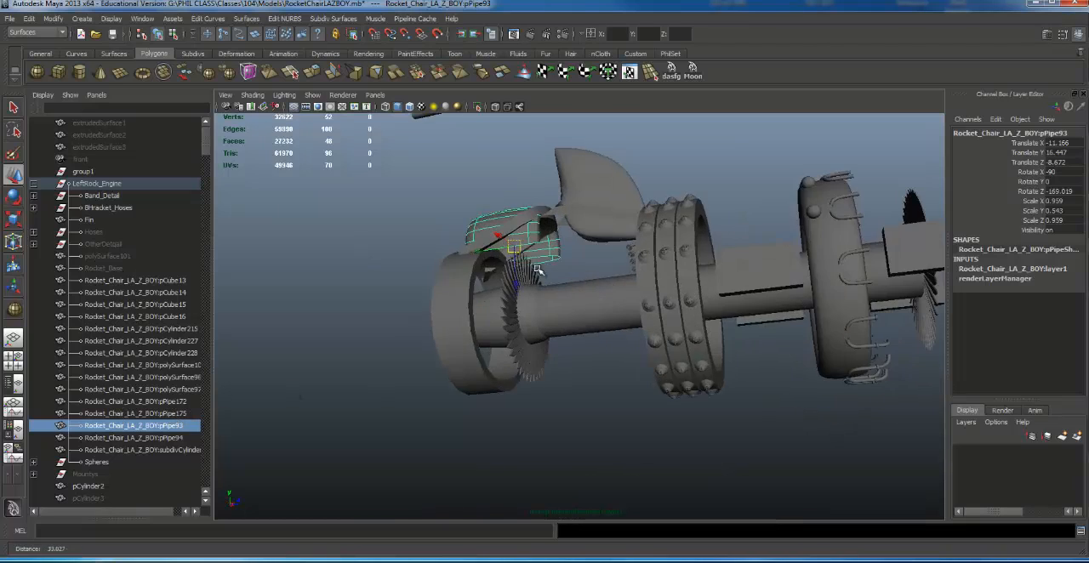
pyautogui.keyDown('alt'); pyautogui.moveTo(540, 262); pyautogui.dragTo(578, 285); pyautogui.keyUp('alt')
pyautogui.keyDown('alt'); pyautogui.moveTo(579, 285); pyautogui.dragTo(568, 285, button='middle'); pyautogui.keyUp('alt')
# - Isolate the front bladed disc (polySurface97) from the nose cone in the selection and rename it as Fan
pyautogui.keyDown('alt'); pyautogui.moveTo(505, 254); pyautogui.dragTo(540, 366); pyautogui.keyUp('alt')
pyautogui.keyDown('alt'); pyautogui.moveTo(553, 308); pyautogui.dragTo(533, 299); pyautogui.keyUp('alt')
pyautogui.keyDown('shift'); pyautogui.moveTo(543, 253); pyautogui.dragTo(578, 361); pyautogui.keyUp('shift')
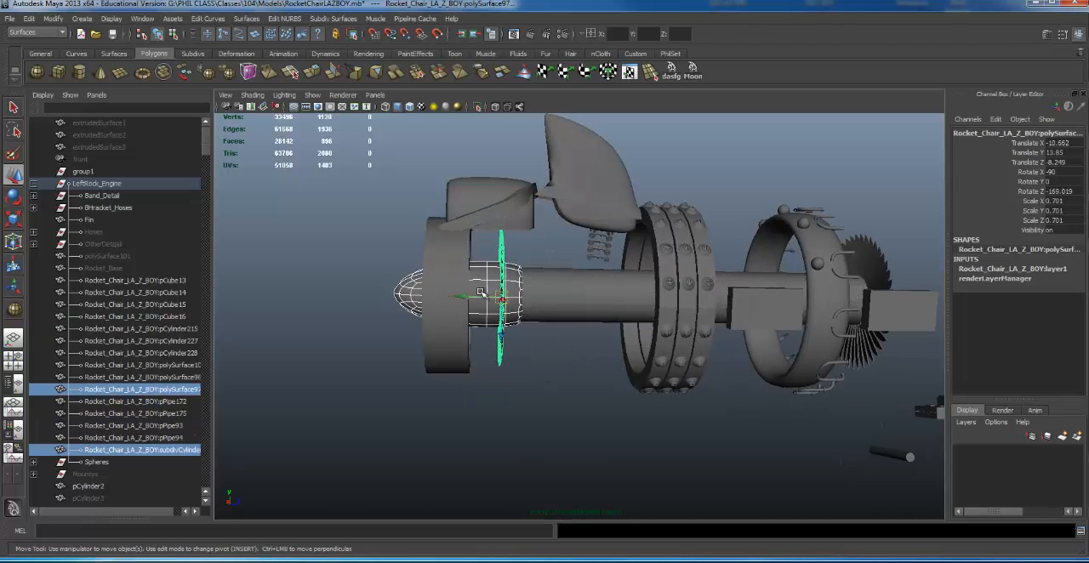
pyautogui.keyDown('alt'); pyautogui.moveTo(481, 292); pyautogui.dragTo(494, 274); pyautogui.keyUp('alt')
pyautogui.keyDown('shift'); pyautogui.click(482, 273); pyautogui.keyUp('shift')
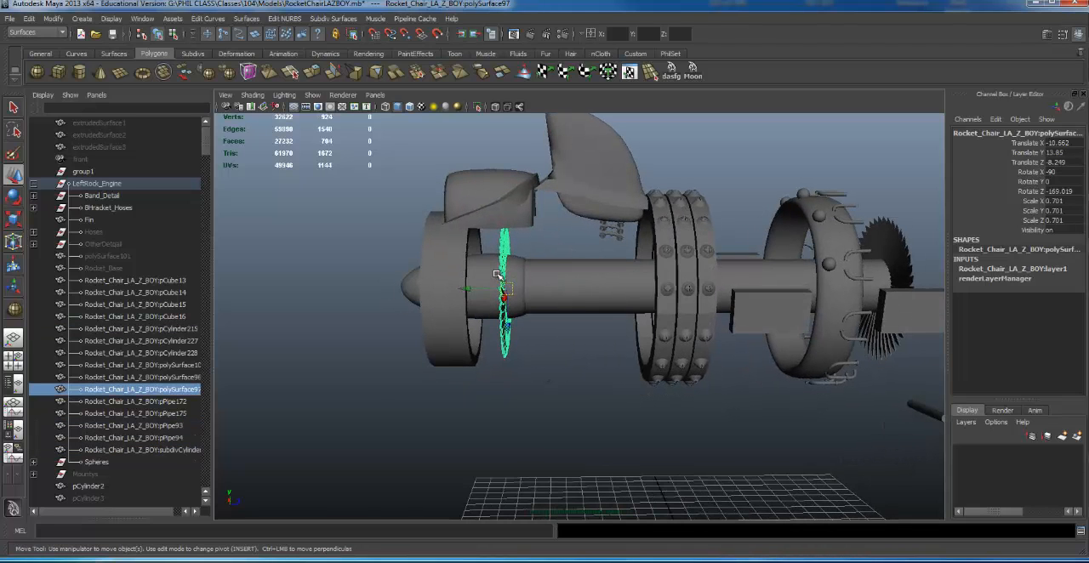
pyautogui.doubleClick(136, 390)
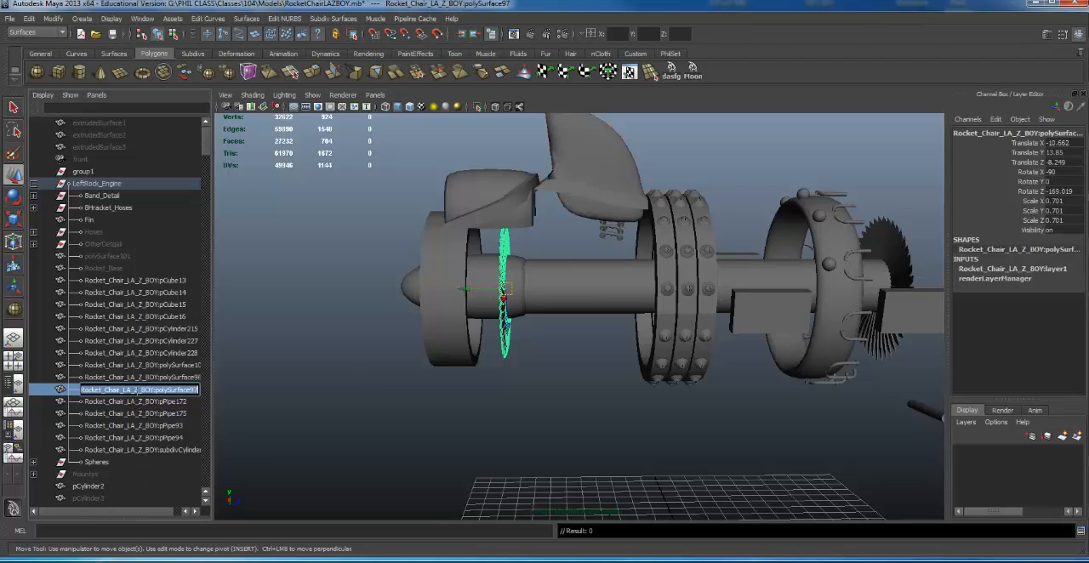
pyautogui.write('Fan')
pyautogui.press('Return')
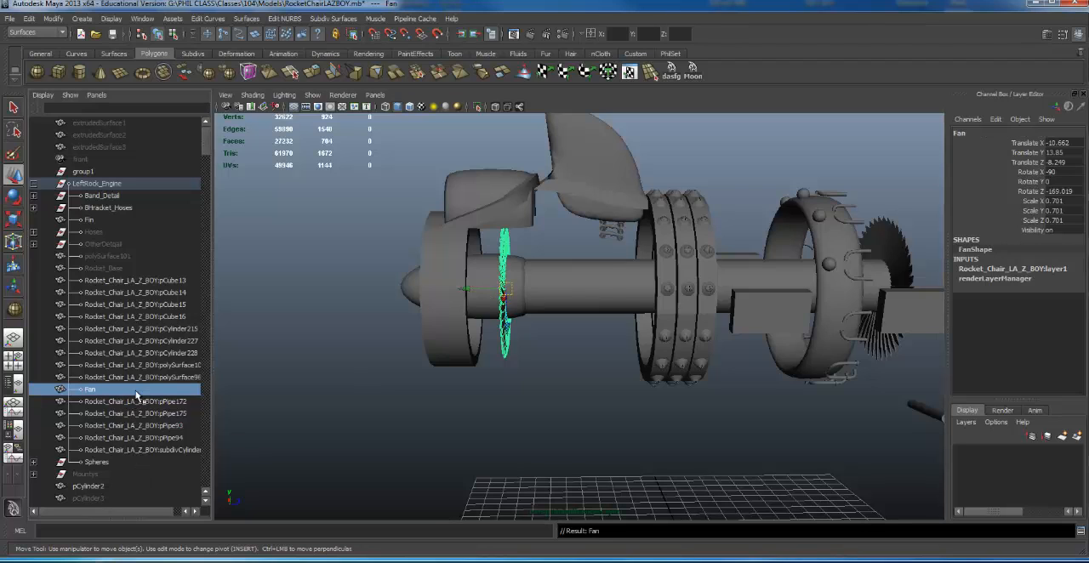
# - Group the long central cylinder with the nose-cone piece and name the group Rod
pyautogui.click(611, 281)
pyautogui.keyDown('shift'); pyautogui.click(515, 282); pyautogui.keyUp('shift')
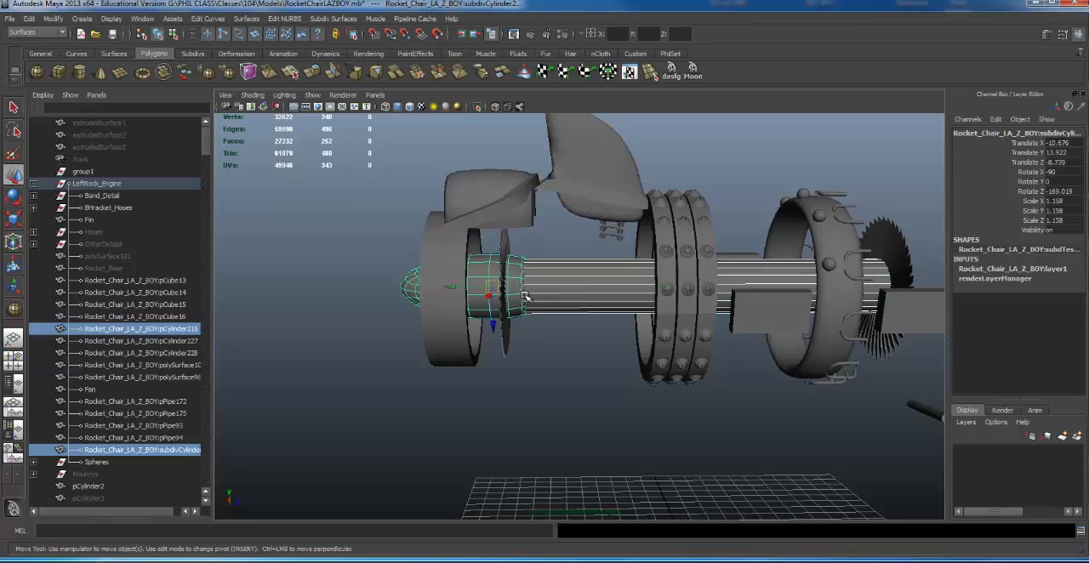
pyautogui.keyDown('alt'); pyautogui.moveTo(677, 296); pyautogui.dragTo(669, 284); pyautogui.keyUp('alt')
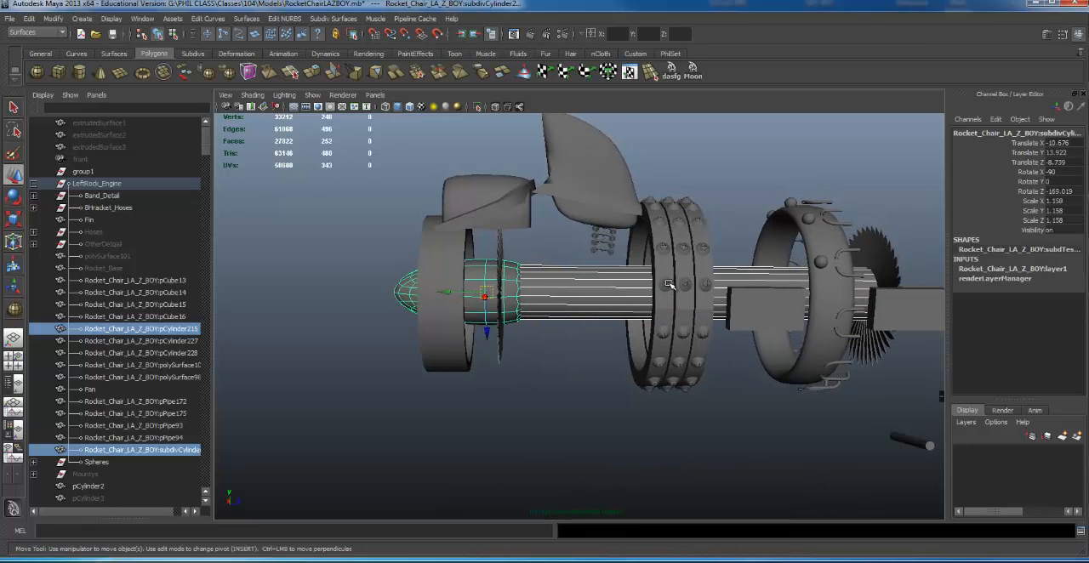
pyautogui.hotkey('ctrl', 'g')
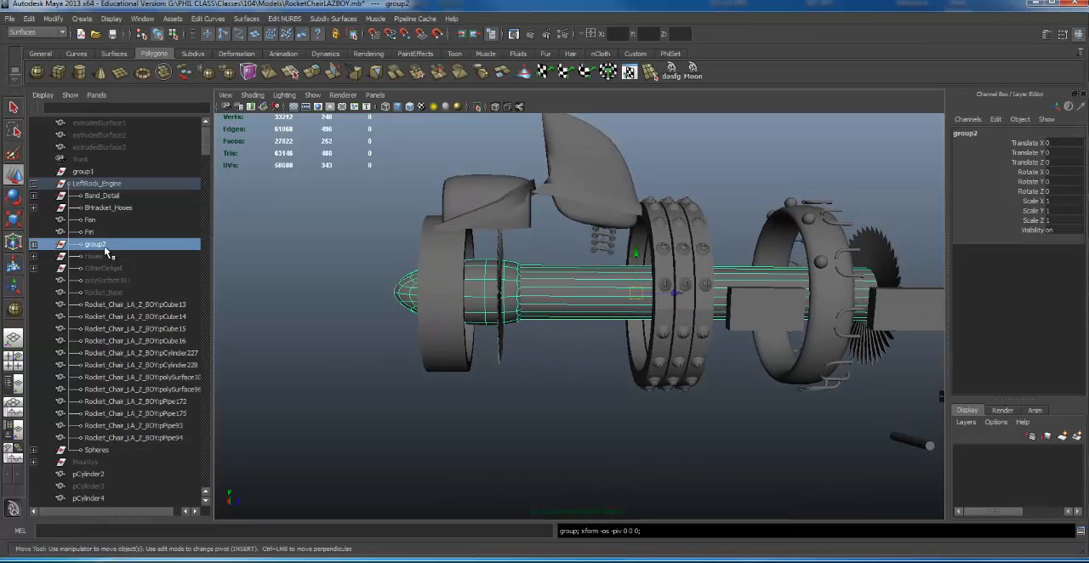
pyautogui.doubleClick(95, 245)
pyautogui.write('Ro')
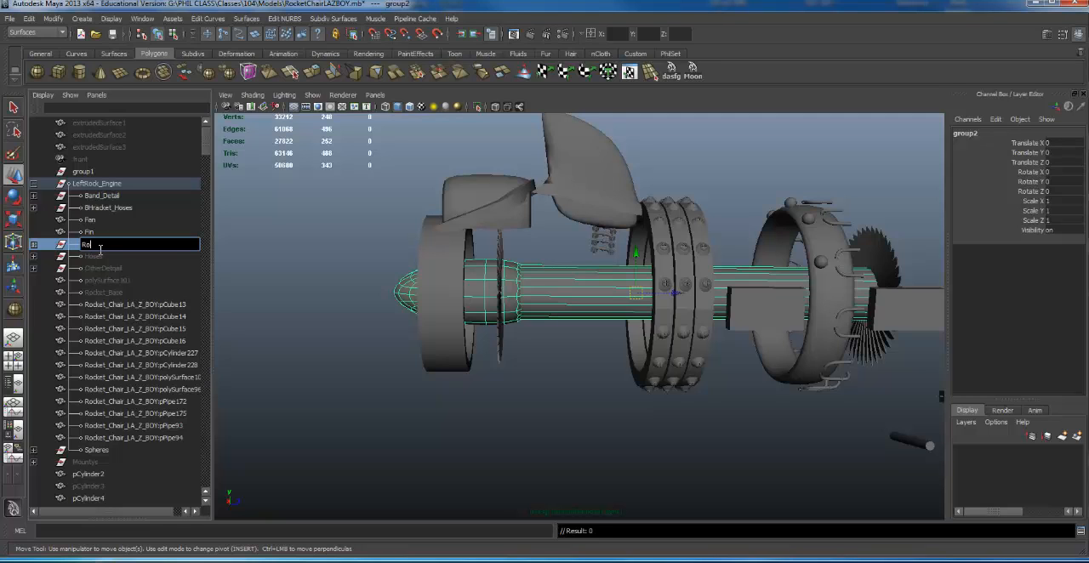
pyautogui.write('d')
pyautogui.press('Return')
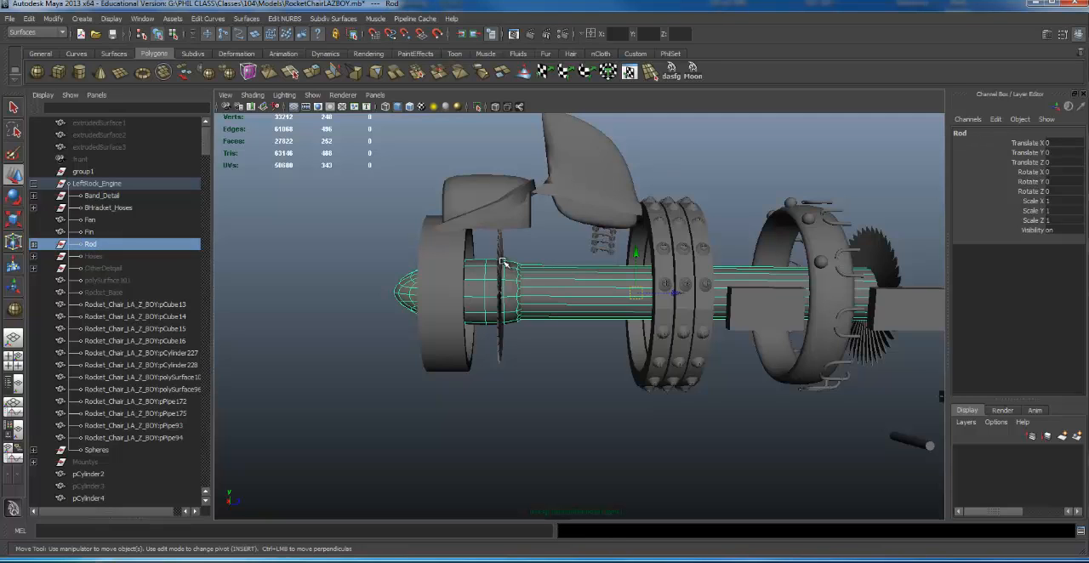
# - Rename the rear bladed disc (polySurface96) as FAn
pyautogui.keyDown('shift'); pyautogui.click(502, 262); pyautogui.keyUp('shift')
pyautogui.keyDown('alt'); pyautogui.moveTo(557, 232); pyautogui.dragTo(484, 231, button='middle'); pyautogui.keyUp('alt')
pyautogui.click(807, 233)
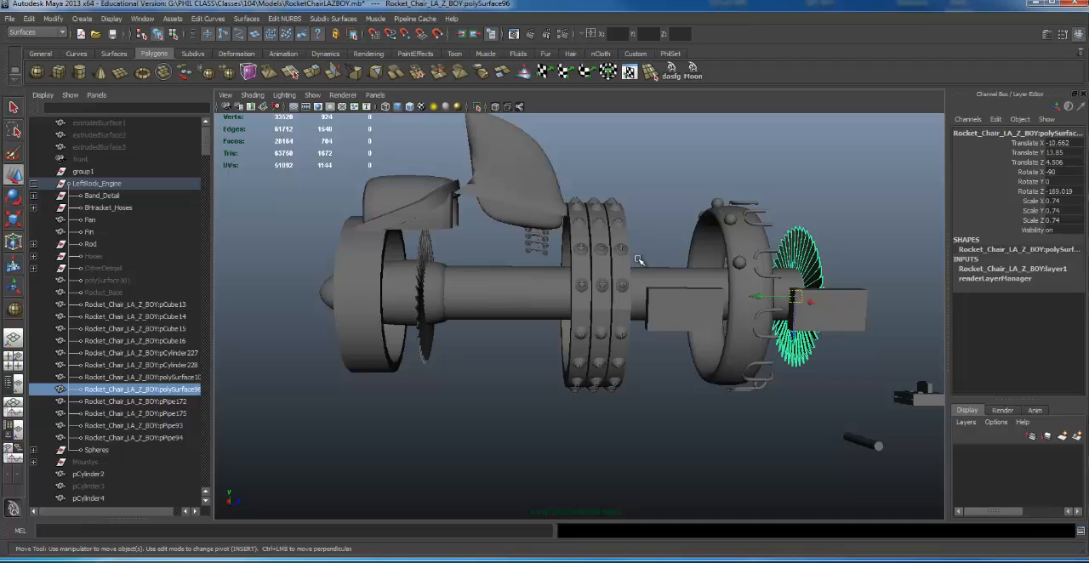
pyautogui.keyDown('shift'); pyautogui.click(425, 248); pyautogui.keyUp('shift')
pyautogui.doubleClick(197, 390)
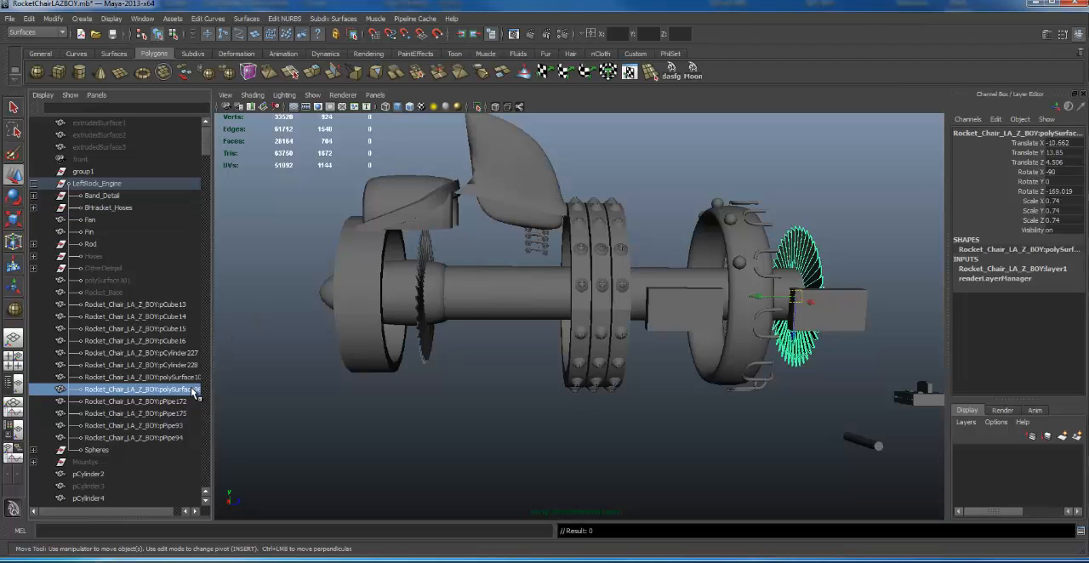
pyautogui.write('FAn')
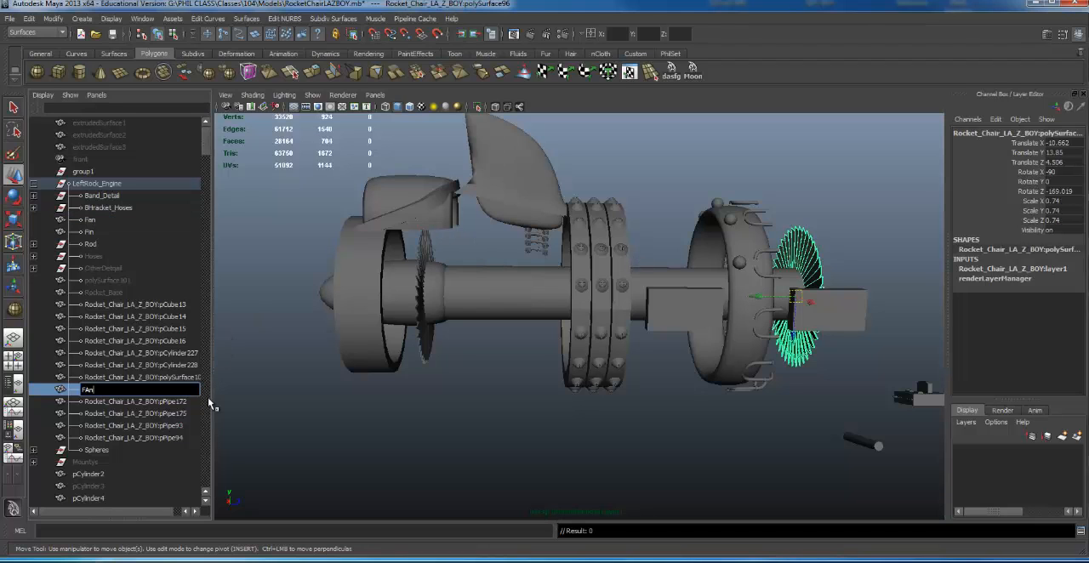
pyautogui.press('Return')
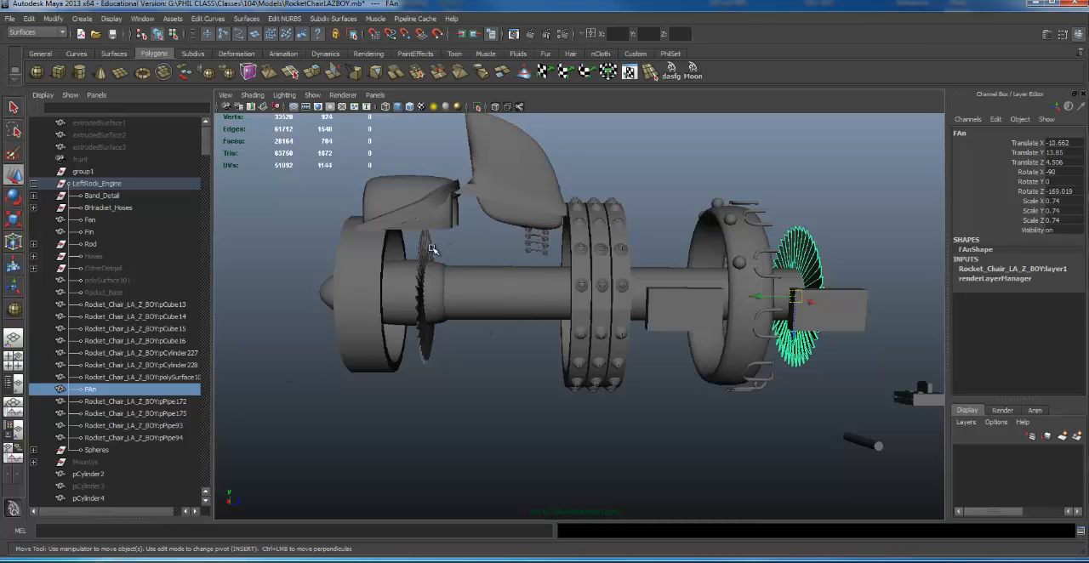
# - Try to select both fans plus the central cylinder and step the selection up to its parent group
pyautogui.keyDown('shift'); pyautogui.click(432, 250); pyautogui.keyUp('shift')
pyautogui.keyDown('alt'); pyautogui.moveTo(529, 254); pyautogui.dragTo(557, 257); pyautogui.keyUp('alt')
pyautogui.keyDown('shift'); pyautogui.click(525, 286); pyautogui.keyUp('shift')
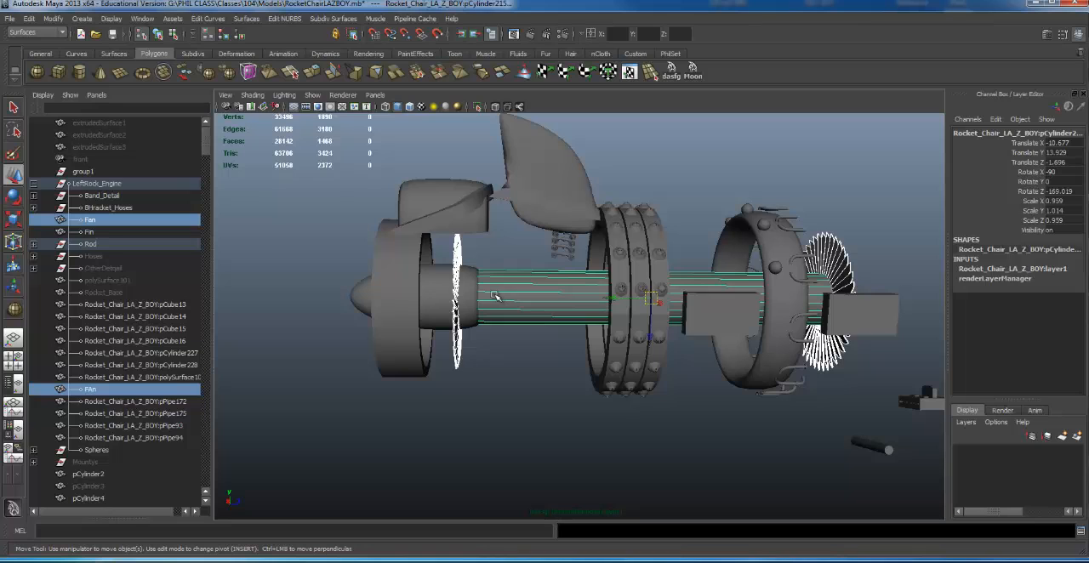
pyautogui.press('Up')
pyautogui.click(141, 402)
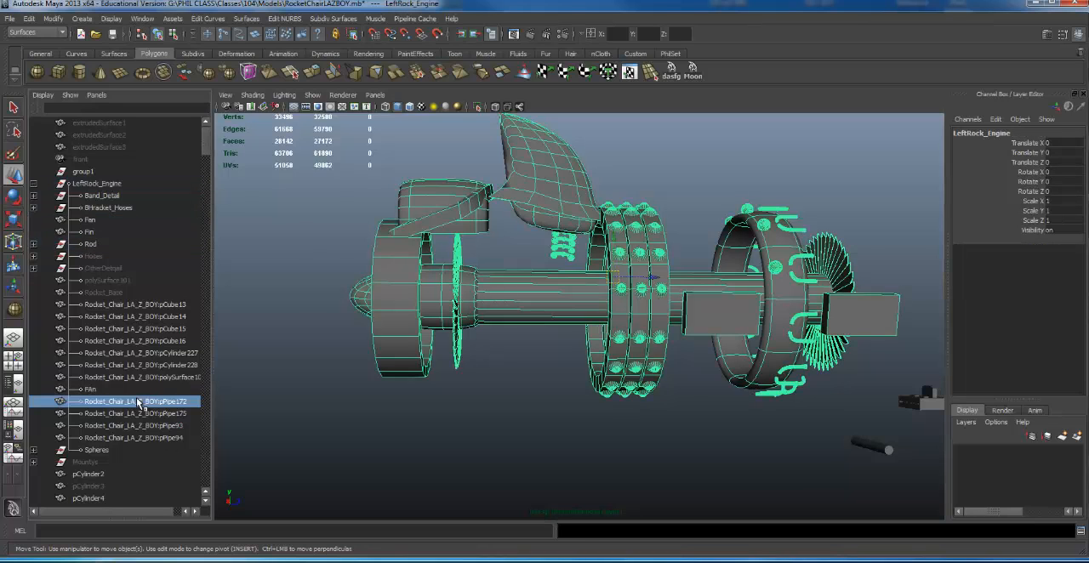
pyautogui.click(534, 260)
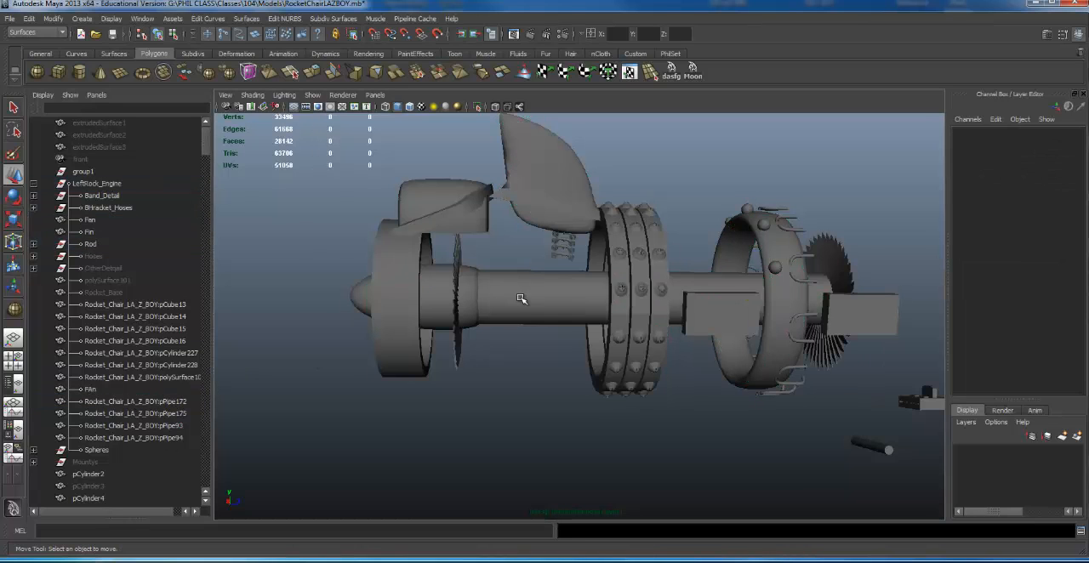
# - Try to select the Rod group together with the front Fan, leaving Fin out of the selection
pyautogui.click(462, 311)
pyautogui.click(503, 298)
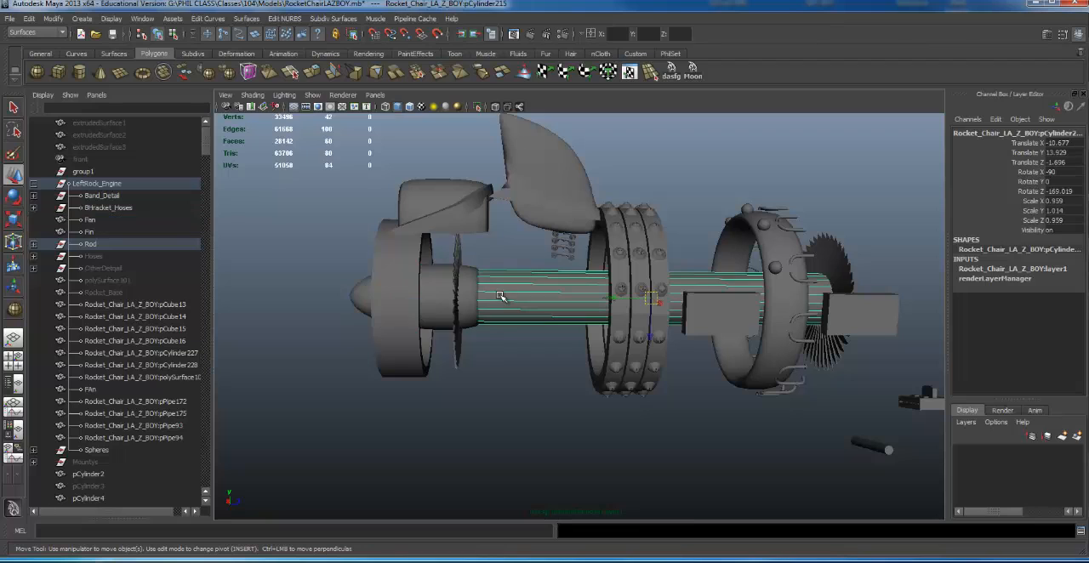
pyautogui.click(90, 244)
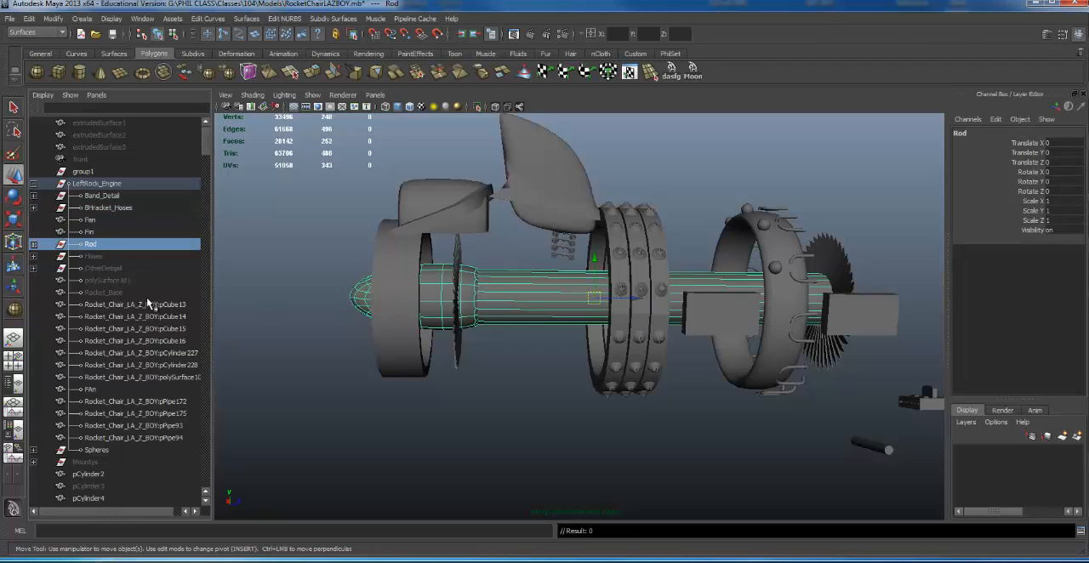
pyautogui.keyDown('shift'); pyautogui.click(459, 253); pyautogui.keyUp('shift')
pyautogui.keyDown('ctrl'); pyautogui.click(97, 228); pyautogui.keyUp('ctrl')
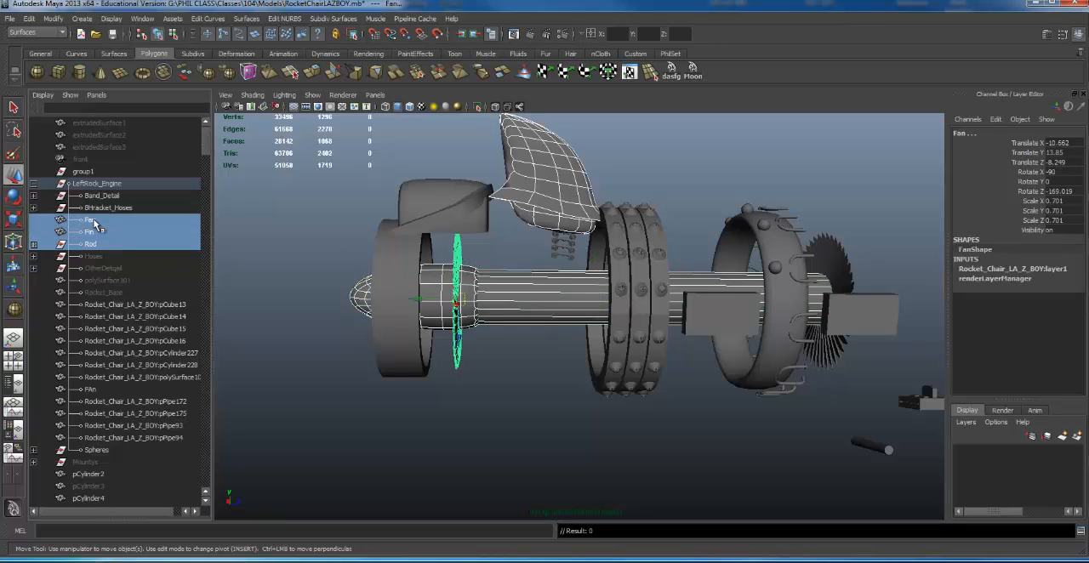
pyautogui.click(96, 221)
pyautogui.keyDown('ctrl'); pyautogui.click(100, 244); pyautogui.keyUp('ctrl')
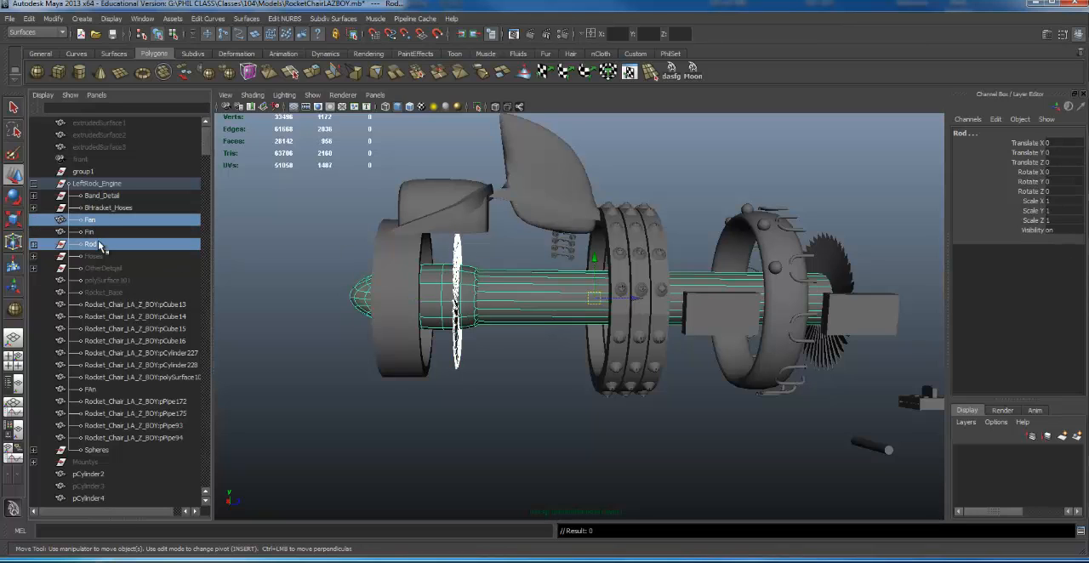
# - Group the rear FAn, the front Fan and the Rod group together and name the new group Turbine
pyautogui.click(836, 253)
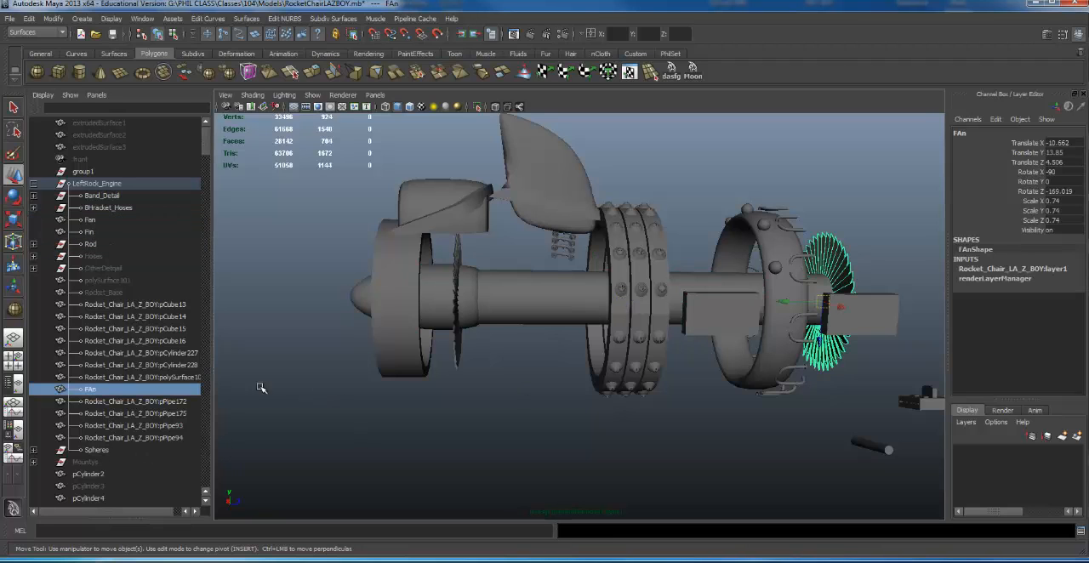
pyautogui.moveTo(84, 388); pyautogui.dragTo(86, 389, button='middle')
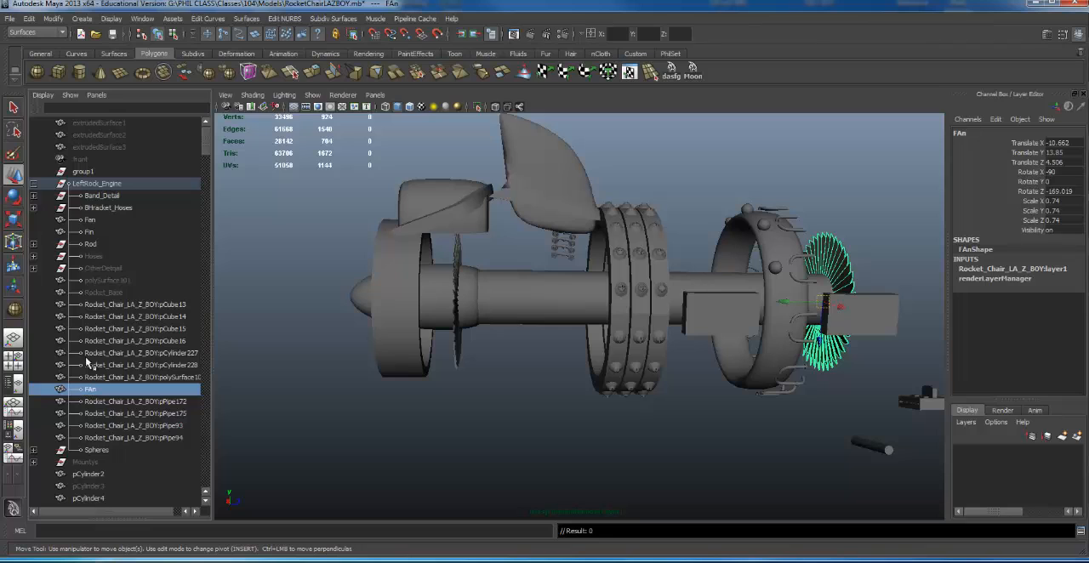
pyautogui.keyDown('ctrl'); pyautogui.click(98, 220); pyautogui.keyUp('ctrl')
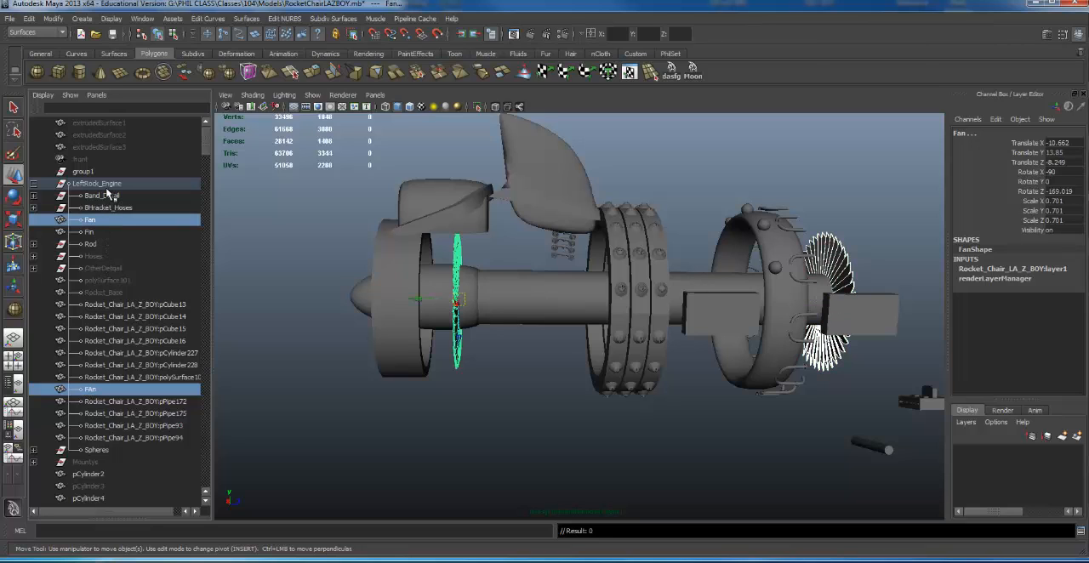
pyautogui.keyDown('ctrl'); pyautogui.click(92, 245); pyautogui.keyUp('ctrl')
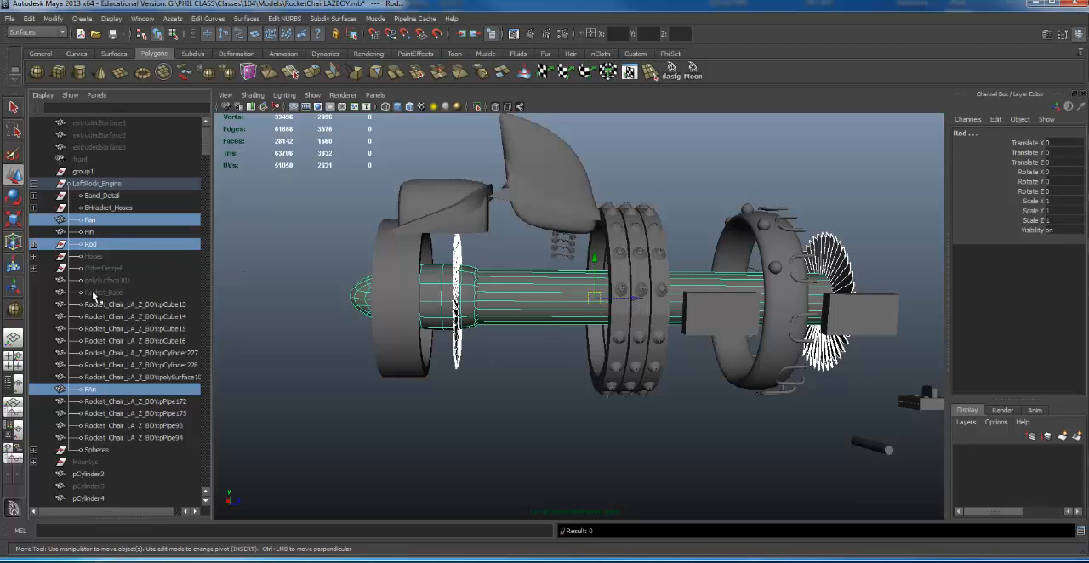
pyautogui.hotkey('ctrl', 'g')
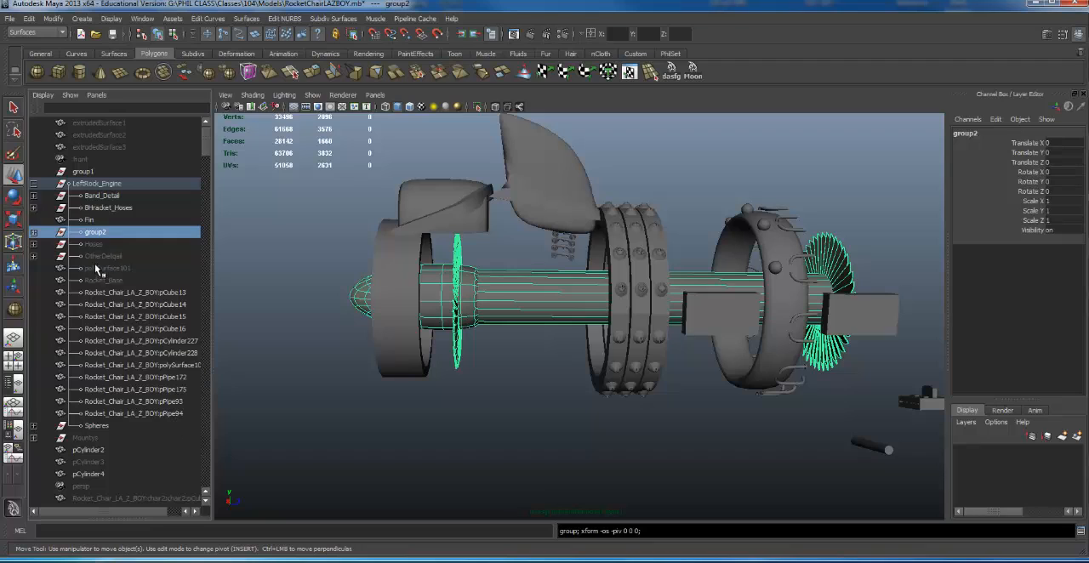
pyautogui.doubleClick(117, 235)
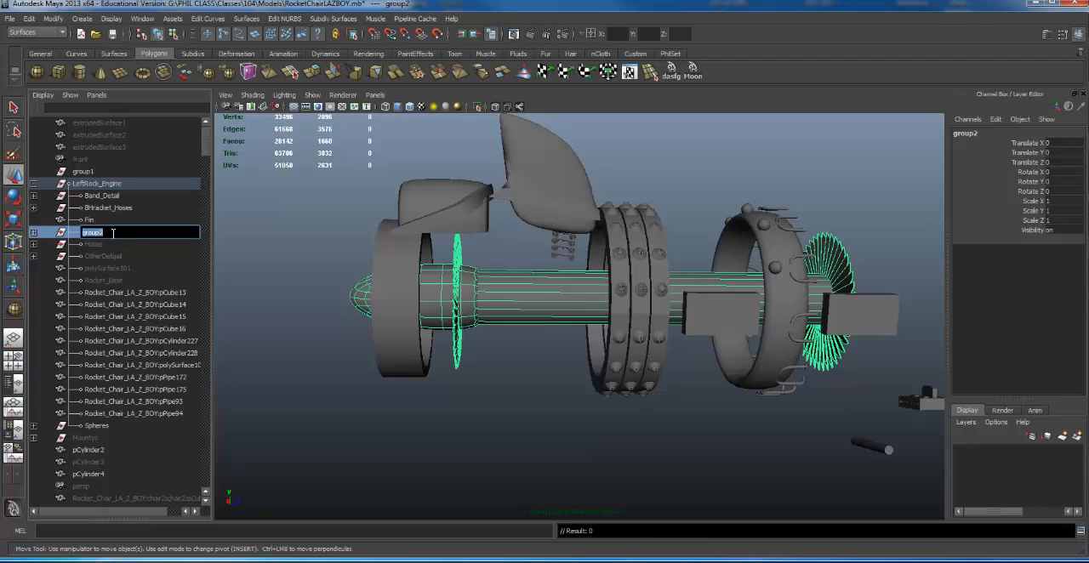
pyautogui.write('Turbine')
pyautogui.press('Return')
# - Select the Turbine group under LeftRock_Engine and hide it
pyautogui.click(86, 268)
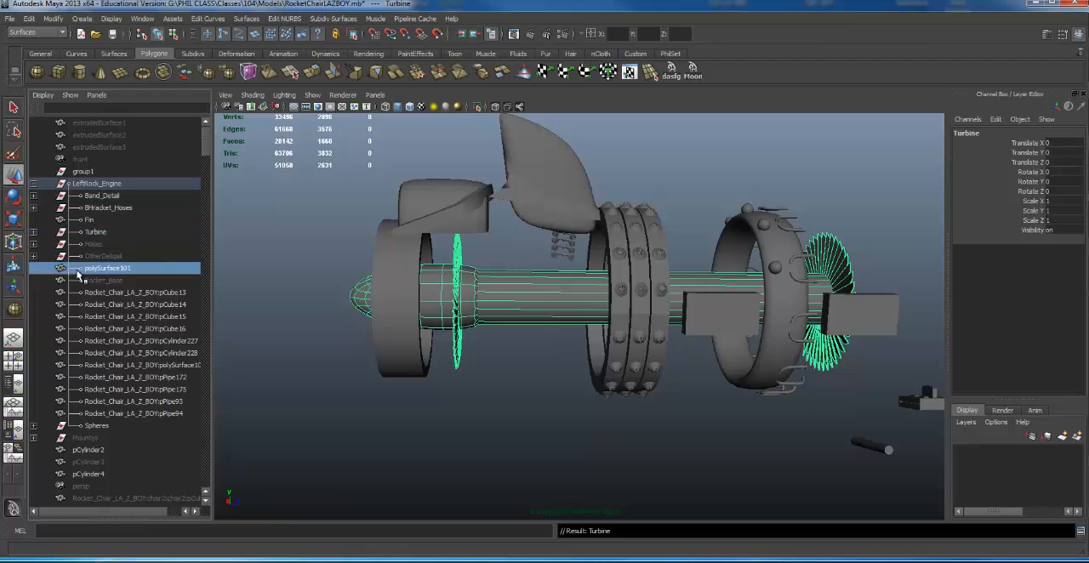
pyautogui.click(96, 233)
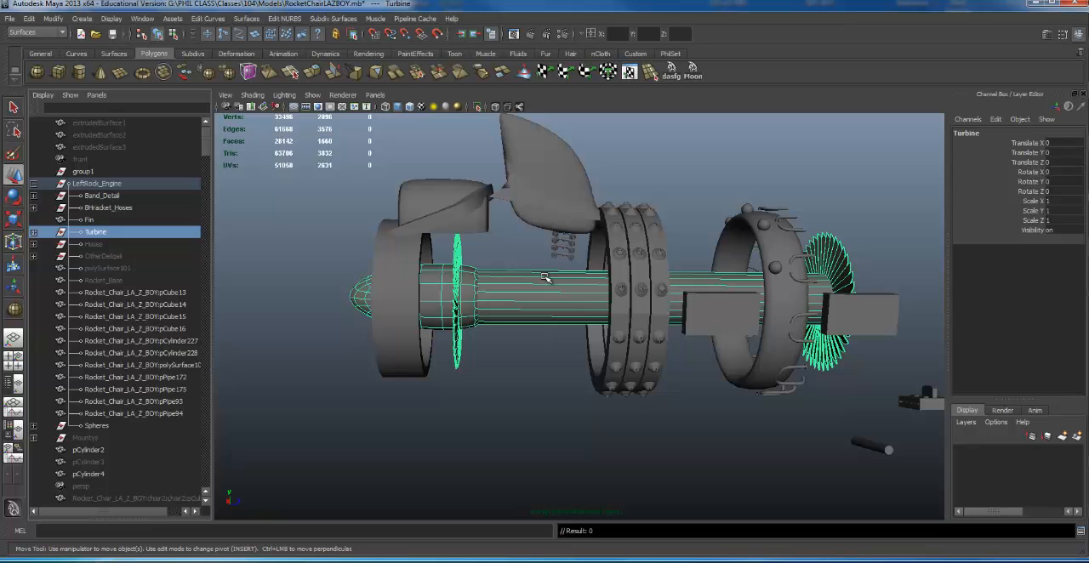
pyautogui.keyDown('alt'); pyautogui.moveTo(587, 279); pyautogui.dragTo(582, 316); pyautogui.keyUp('alt')
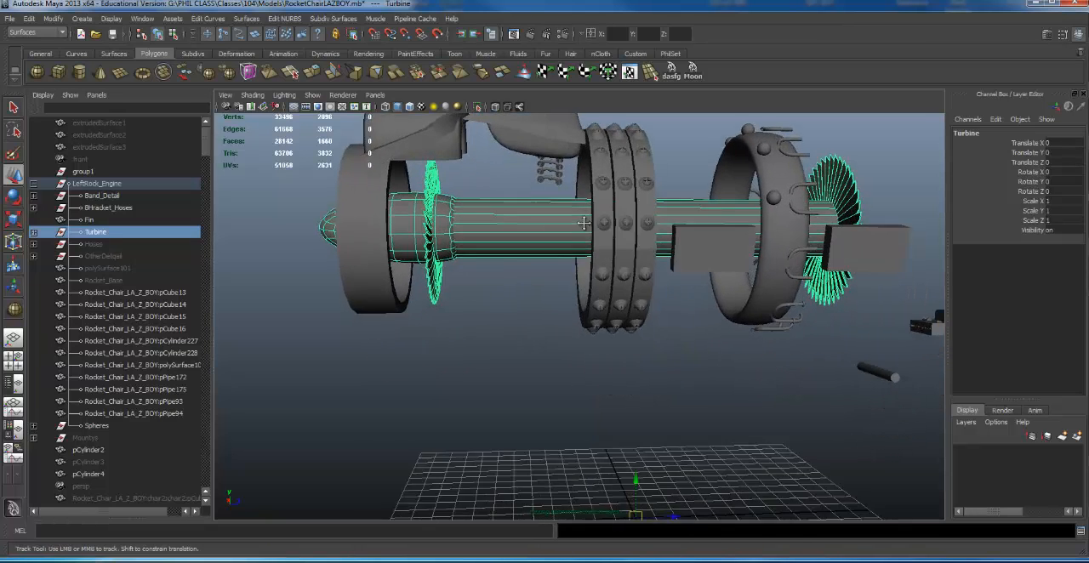
pyautogui.keyDown('alt'); pyautogui.moveTo(584, 234); pyautogui.dragTo(559, 322, button='middle'); pyautogui.keyUp('alt')
pyautogui.hotkey('ctrl', 'h')
# - Group the two pipe parts in front of the fin, pPipe93 and pPipe94, and name the new group Back_Light
pyautogui.keyDown('alt'); pyautogui.moveTo(585, 330); pyautogui.dragTo(534, 258); pyautogui.keyUp('alt')
pyautogui.click(504, 253)
pyautogui.click(372, 221)
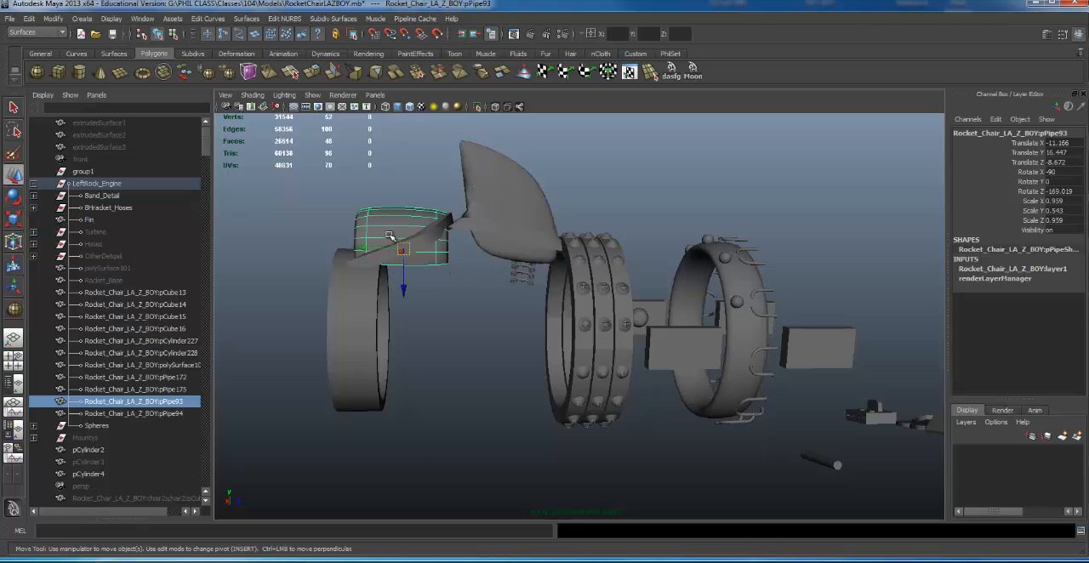
pyautogui.keyDown('shift'); pyautogui.click(421, 238); pyautogui.keyUp('shift')
pyautogui.moveTo(421, 238)
pyautogui.keyDown('alt'); pyautogui.mouseDown()
pyautogui.moveTo(404, 217)
pyautogui.moveTo(421, 226)
pyautogui.mouseUp(); pyautogui.keyUp('alt')
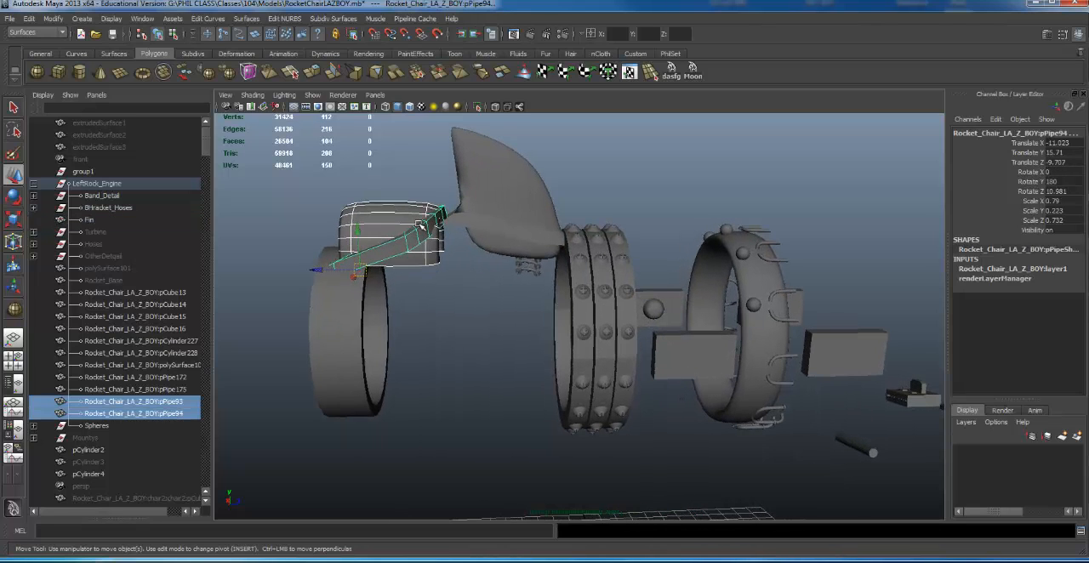
pyautogui.hotkey('ctrl', 'g')
pyautogui.doubleClick(125, 232)
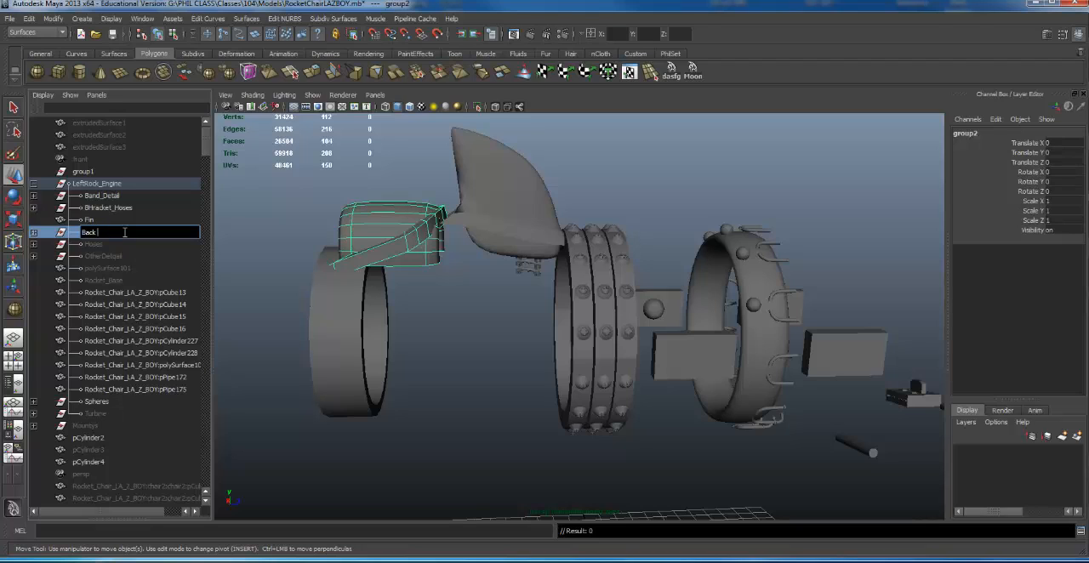
pyautogui.write('Back_Light')
pyautogui.press('Return')
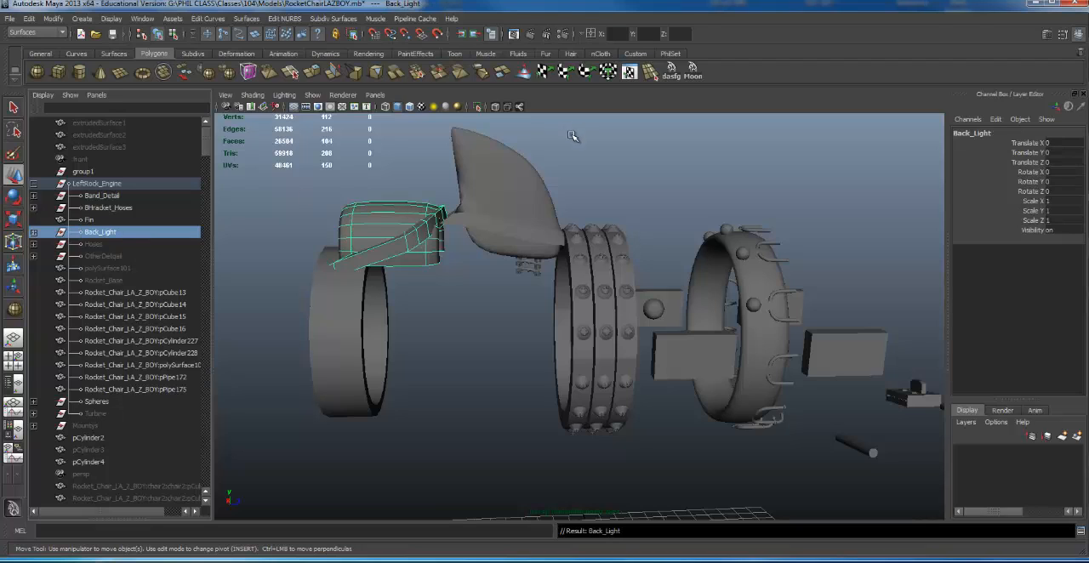
# - Hide the Back_Light group and the Fin
pyautogui.keyDown('alt'); pyautogui.moveTo(494, 226); pyautogui.dragTo(500, 242); pyautogui.keyUp('alt')
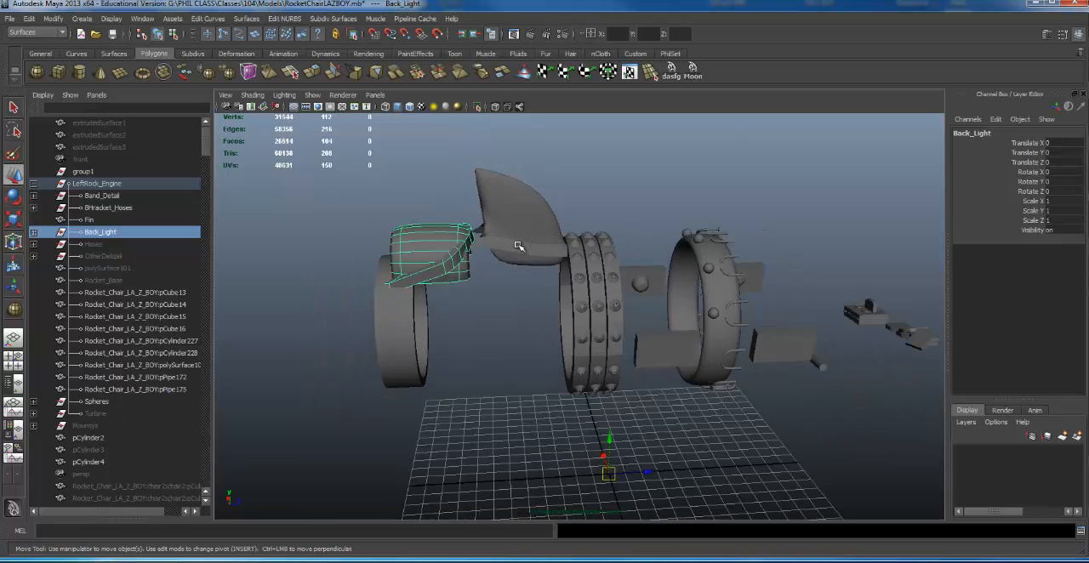
pyautogui.hotkey('ctrl', 'h')
pyautogui.click(518, 225)
pyautogui.hotkey('ctrl', 'h')
# - Try to put the three studded bands of Band_Detail into a new group
pyautogui.click(584, 284)
pyautogui.keyDown('alt'); pyautogui.moveTo(687, 268); pyautogui.dragTo(665, 276, button='middle'); pyautogui.keyUp('alt')
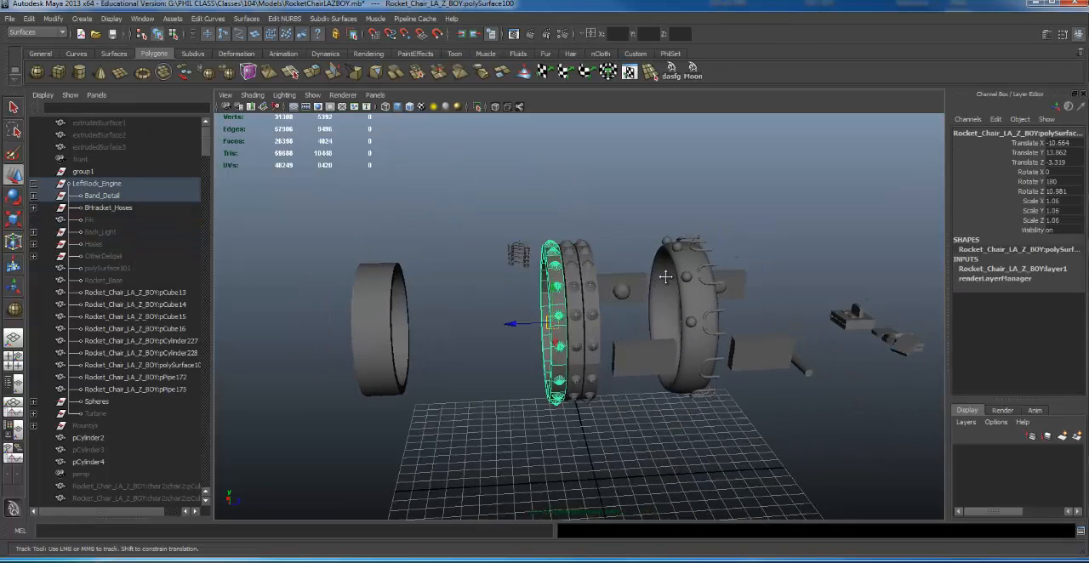
pyautogui.keyDown('alt'); pyautogui.moveTo(665, 276); pyautogui.dragTo(648, 269); pyautogui.keyUp('alt')
pyautogui.keyDown('shift'); pyautogui.click(583, 279); pyautogui.keyUp('shift')
pyautogui.keyDown('shift'); pyautogui.click(562, 273); pyautogui.keyUp('shift')
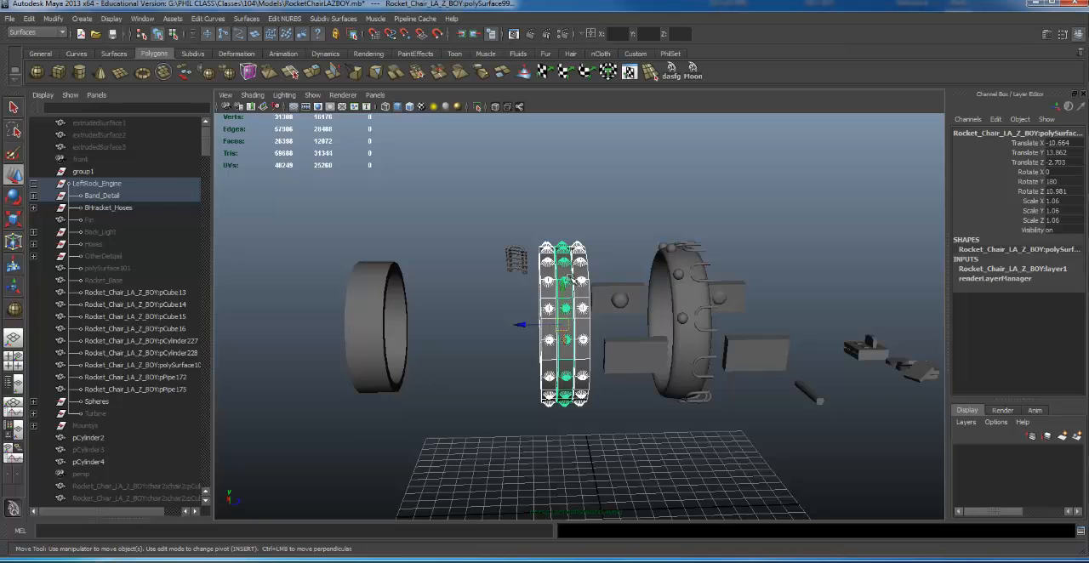
pyautogui.hotkey('ctrl', 'g')
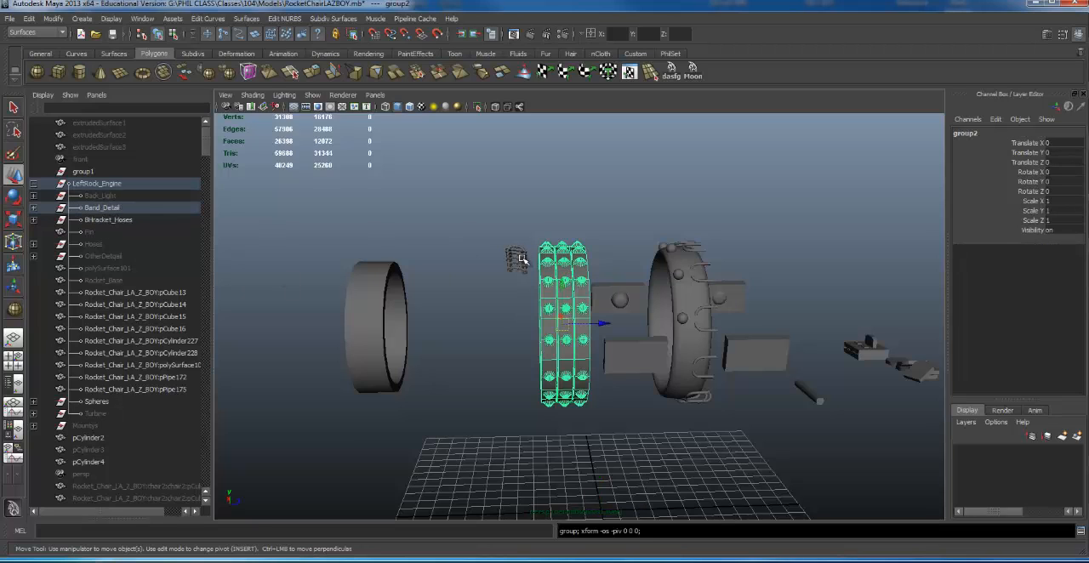
pyautogui.hotkey('ctrl', 'z')
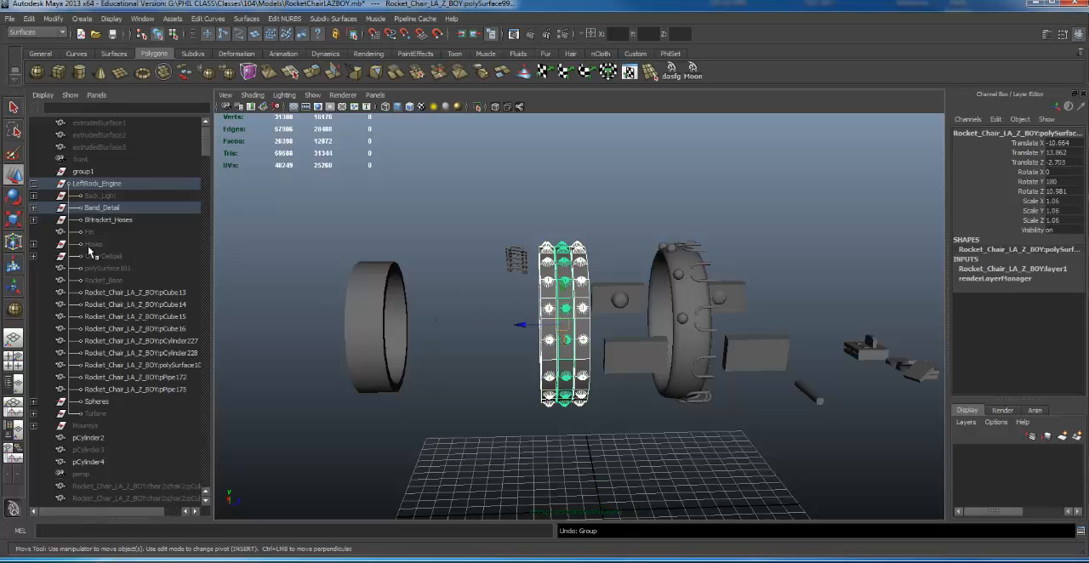
# - Select the whole Band_Detail group and hide it
pyautogui.click(94, 210)
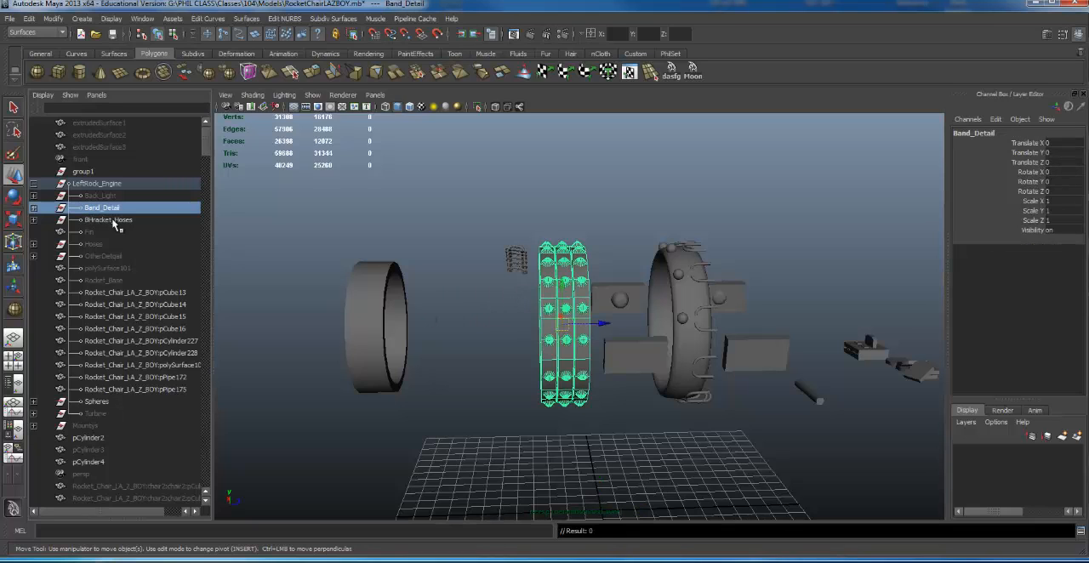
pyautogui.hotkey('ctrl', 'h')
# - Group the four boxes around the rear ring, pCube13 to pCube16, and name the new group Box_Detail
pyautogui.scroll(-2, 776, 282)
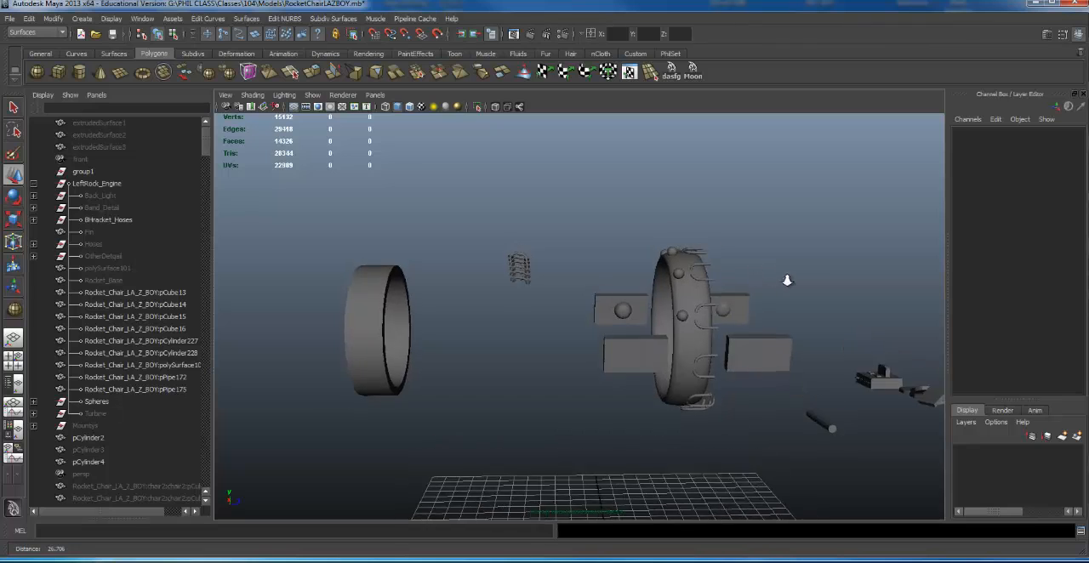
pyautogui.scroll(2, 757, 281)
pyautogui.click(631, 338)
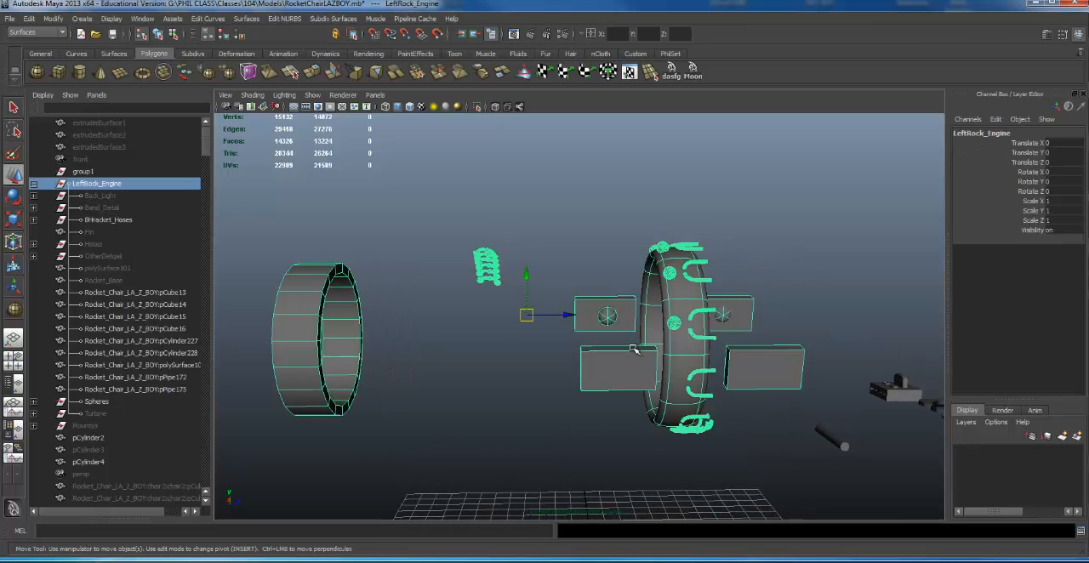
pyautogui.keyDown('alt'); pyautogui.moveTo(634, 349); pyautogui.dragTo(622, 328); pyautogui.keyUp('alt')
pyautogui.click(618, 325)
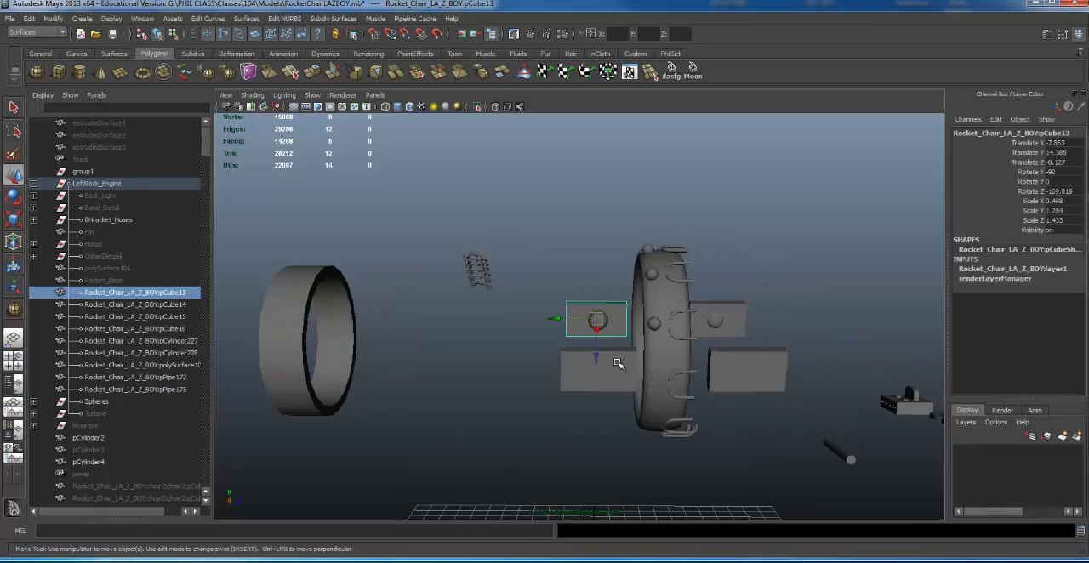
pyautogui.keyDown('shift'); pyautogui.click(619, 364); pyautogui.keyUp('shift')
pyautogui.keyDown('shift'); pyautogui.click(711, 310); pyautogui.keyUp('shift')
pyautogui.keyDown('shift'); pyautogui.click(747, 355); pyautogui.keyUp('shift')
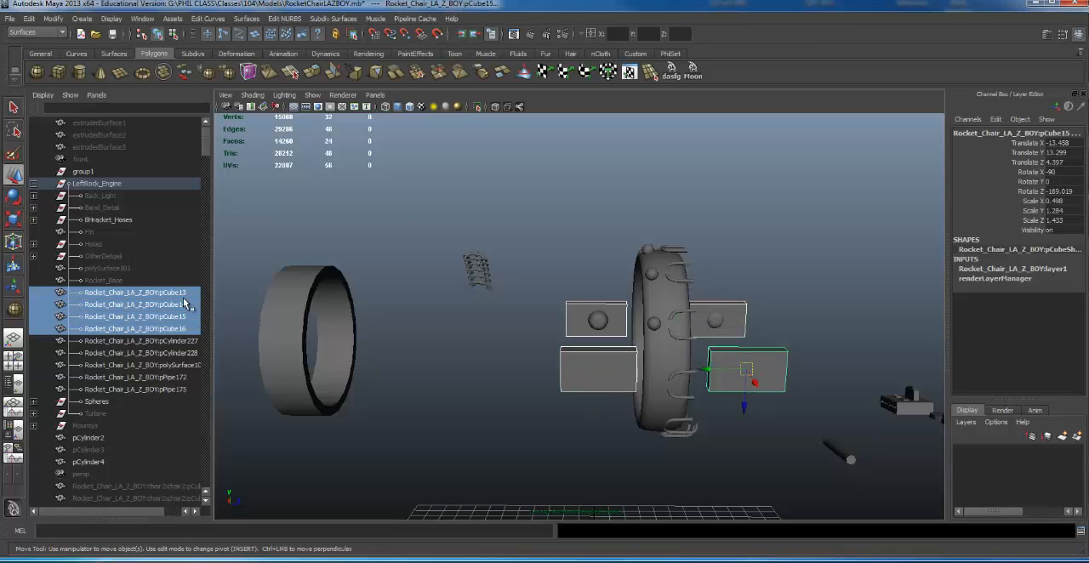
pyautogui.hotkey('ctrl', 'g')
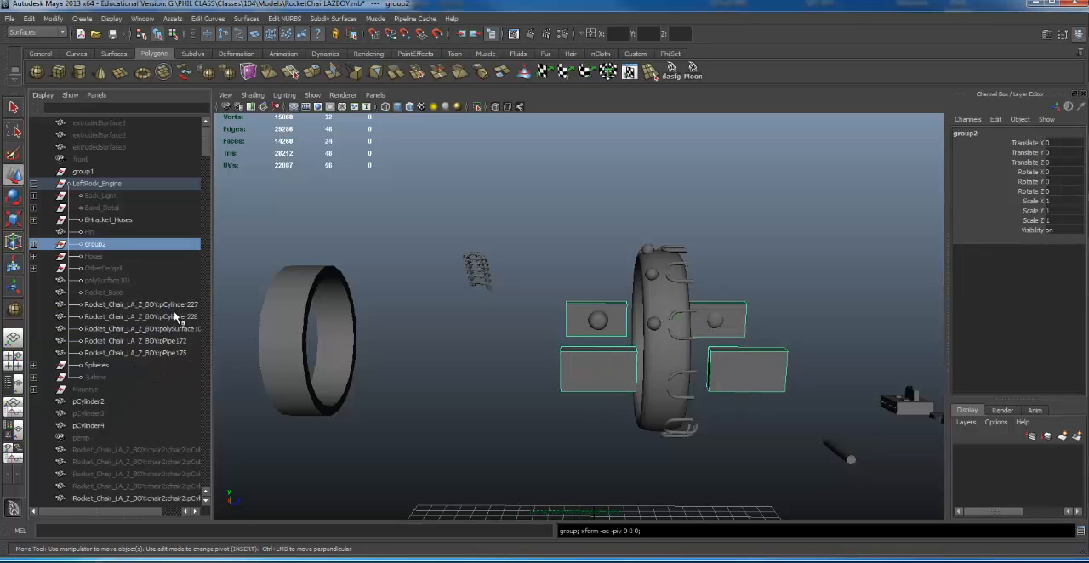
pyautogui.doubleClick(96, 247)
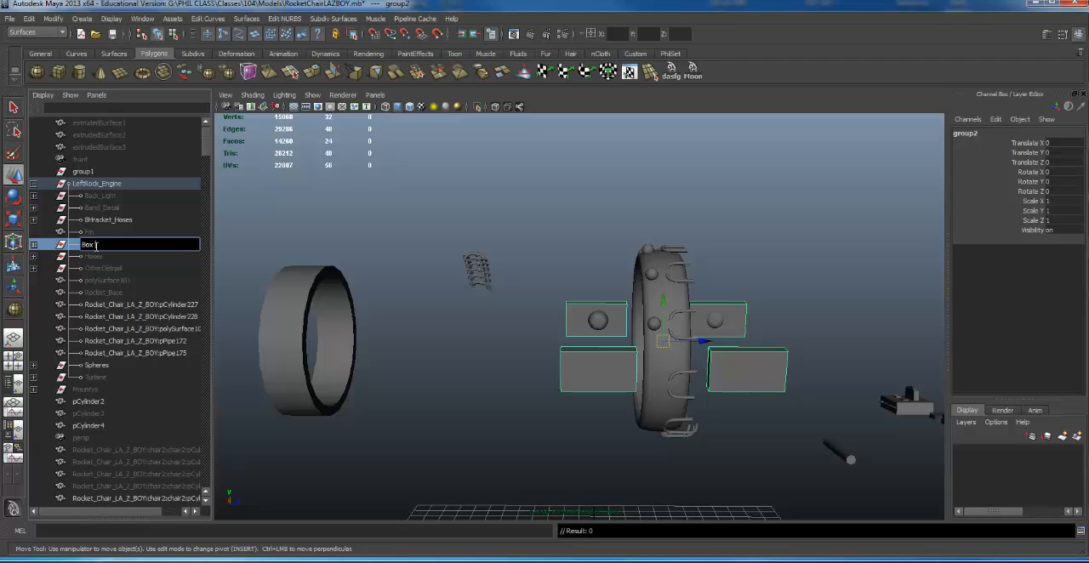
pyautogui.write('Box_Detail')
pyautogui.press('Return')
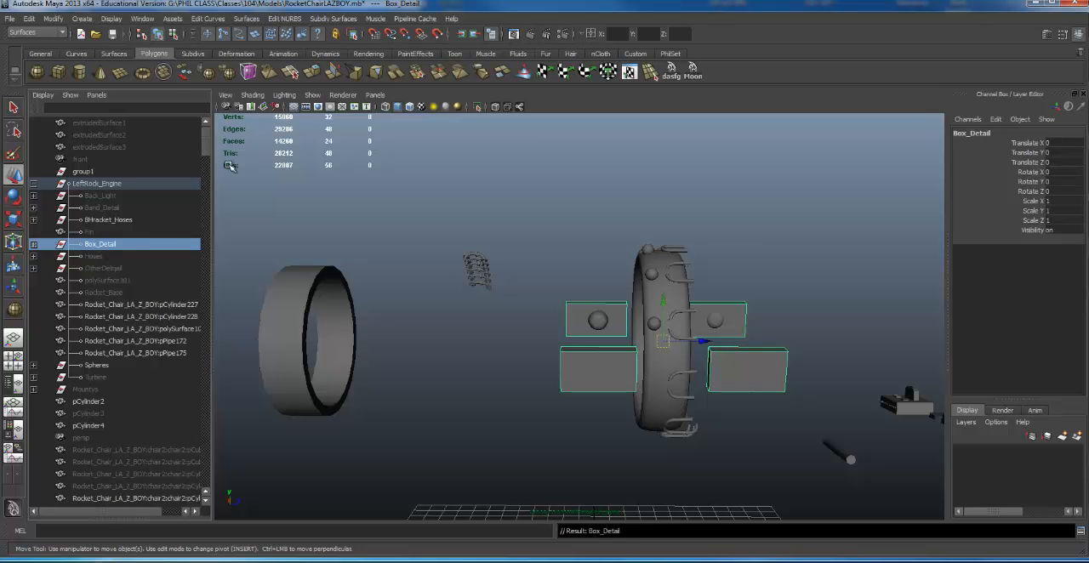
# - Select the Spheres group on the rear ring and hide it
pyautogui.keyDown('alt'); pyautogui.moveTo(661, 254); pyautogui.dragTo(683, 279); pyautogui.keyUp('alt')
pyautogui.press('Up')
pyautogui.keyDown('alt'); pyautogui.moveTo(534, 328); pyautogui.dragTo(535, 344); pyautogui.keyUp('alt')
pyautogui.keyDown('alt'); pyautogui.moveTo(535, 344); pyautogui.dragTo(534, 341, button='middle'); pyautogui.keyUp('alt')
pyautogui.click(650, 279)
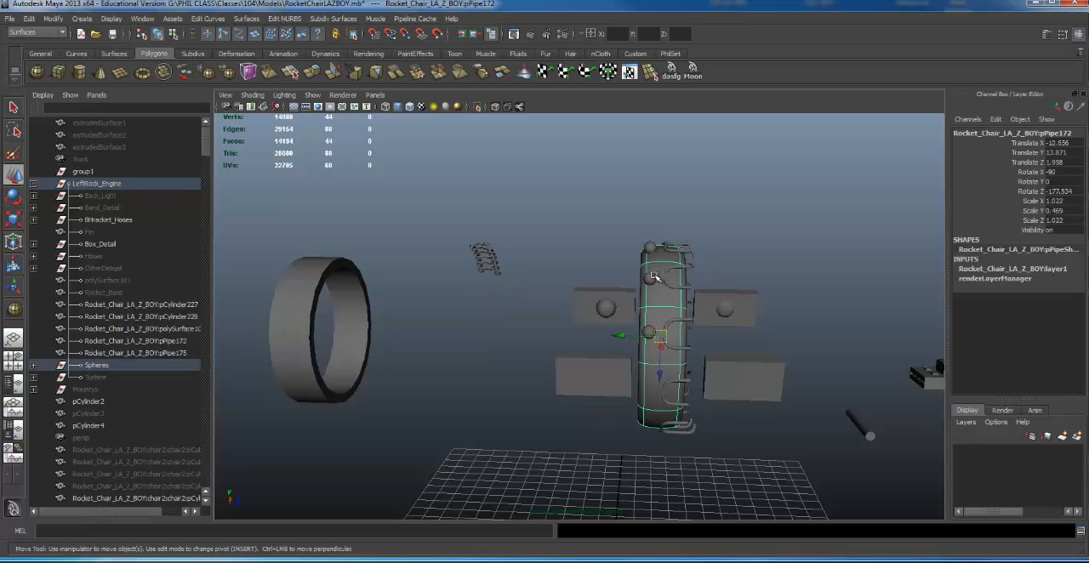
pyautogui.click(100, 367)
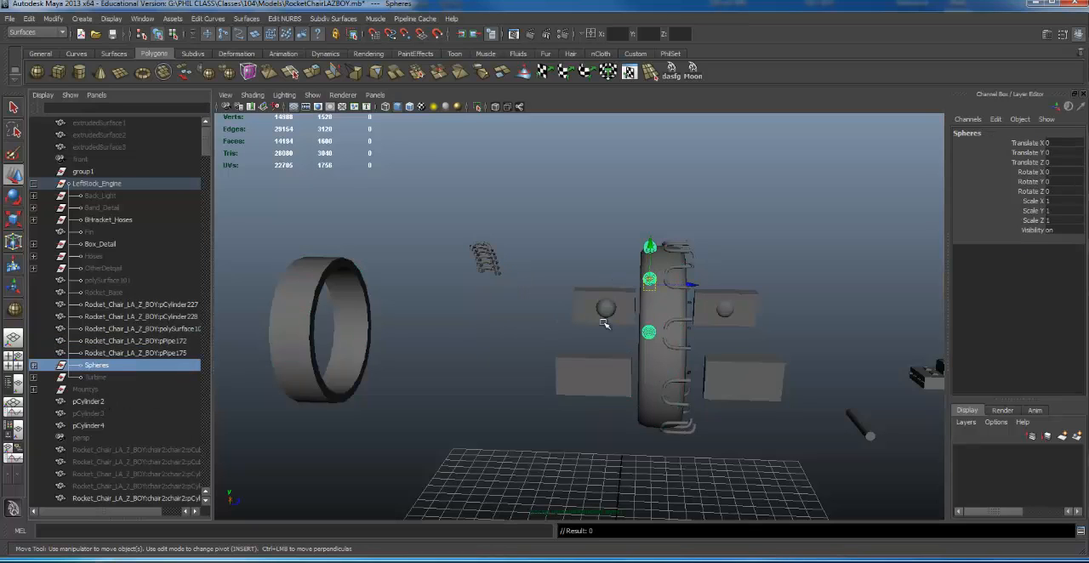
pyautogui.hotkey('ctrl', 'h')
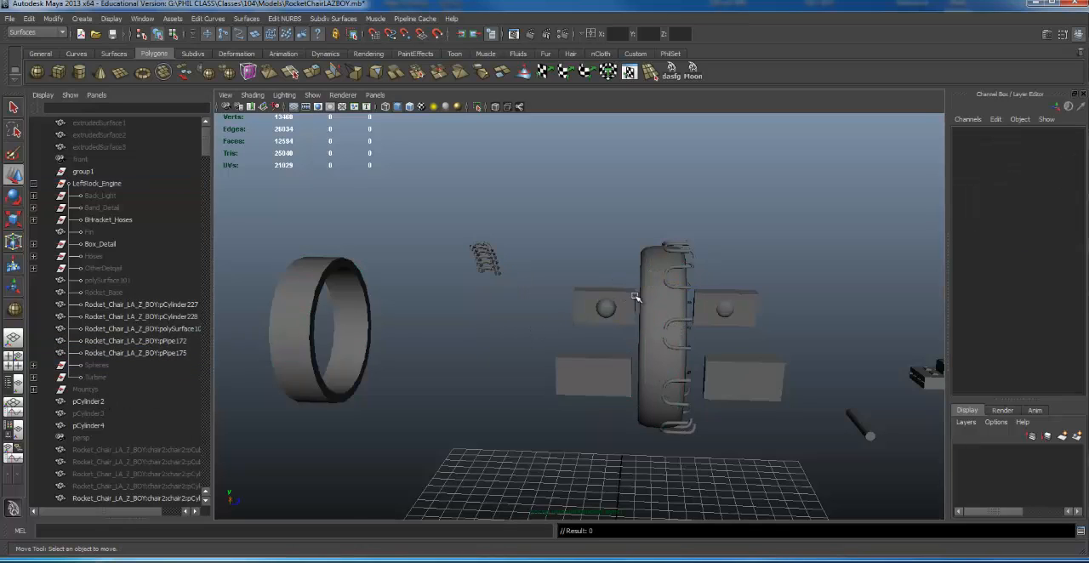
# - Group the two large rings, pPipe172 and pPipe175, and name the new group Rings
pyautogui.click(660, 295)
pyautogui.keyDown('shift'); pyautogui.click(318, 303); pyautogui.keyUp('shift')
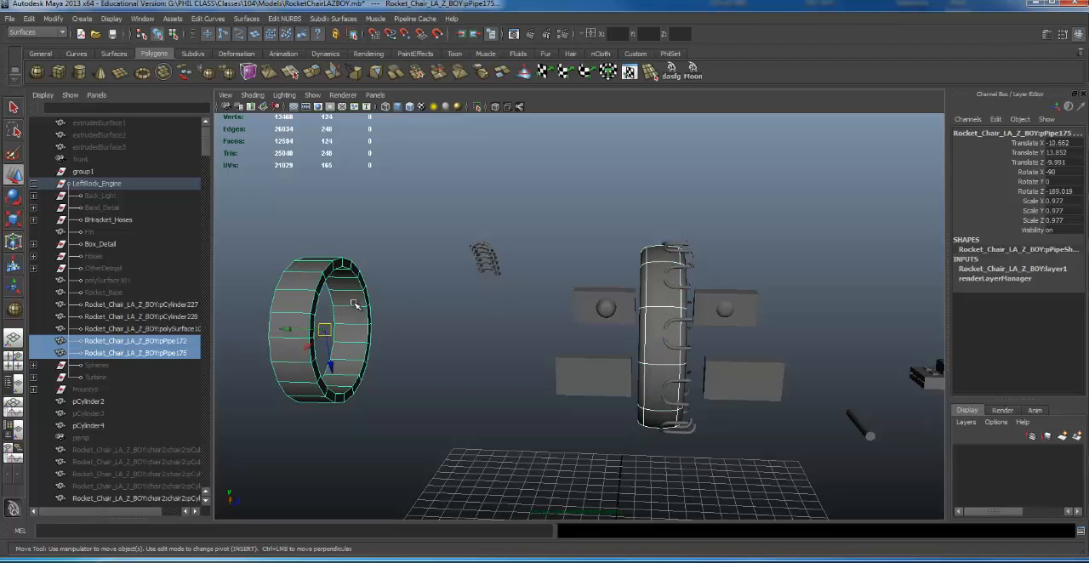
pyautogui.hotkey('ctrl', 'g')
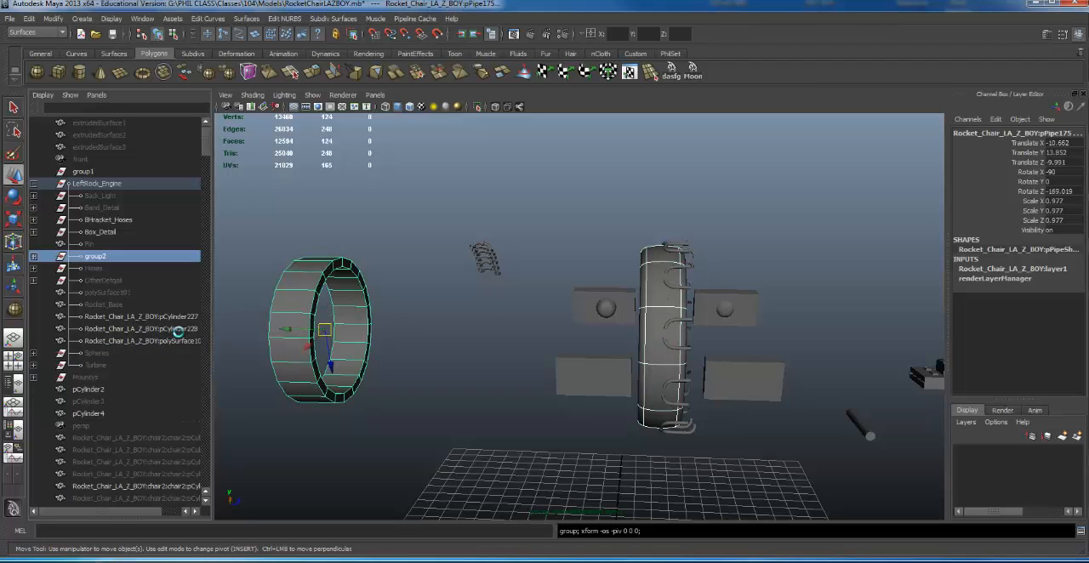
pyautogui.doubleClick(122, 255)
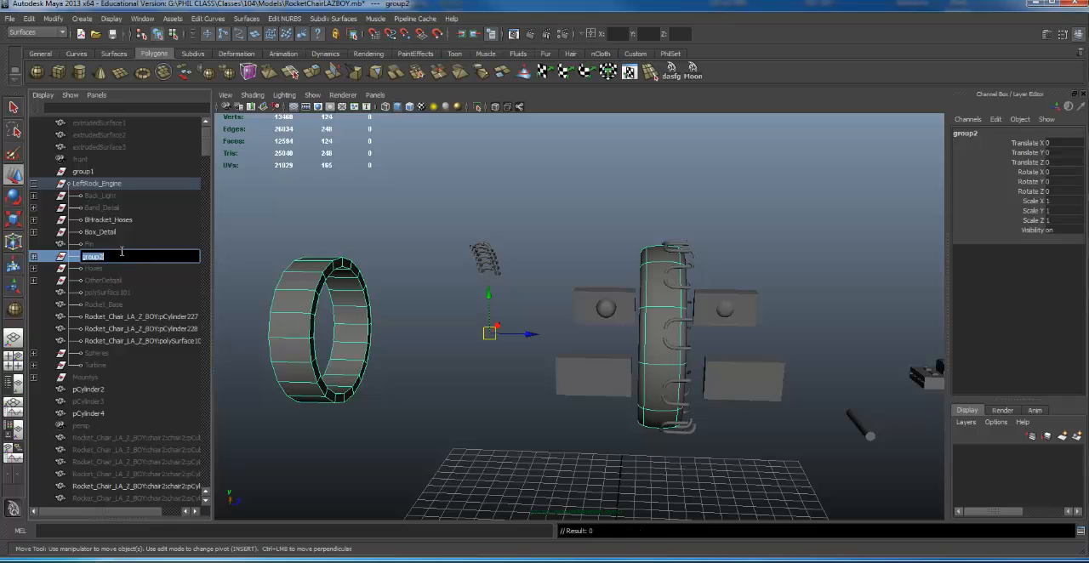
pyautogui.write('Rings')
pyautogui.press('Return')
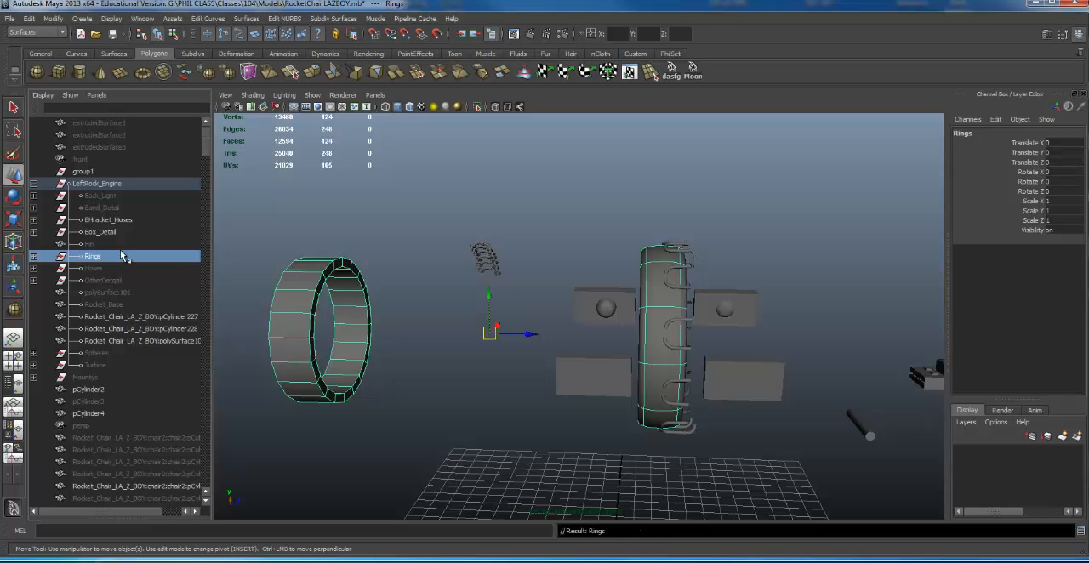
# - Rename the small coiled hose mesh between the two rings, polySurface107, as Hoses1
pyautogui.press('Up')
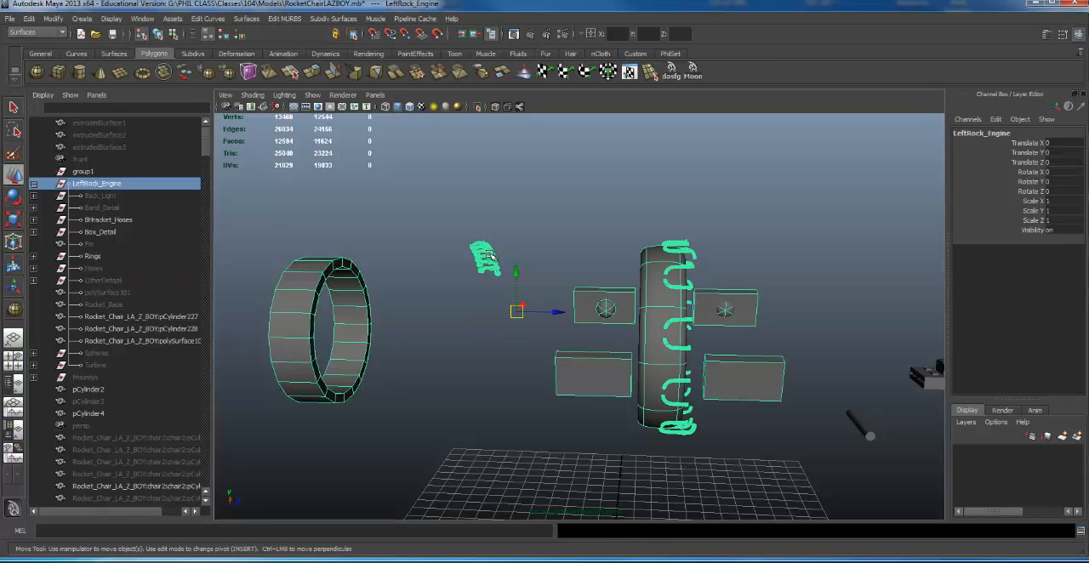
pyautogui.click(480, 254)
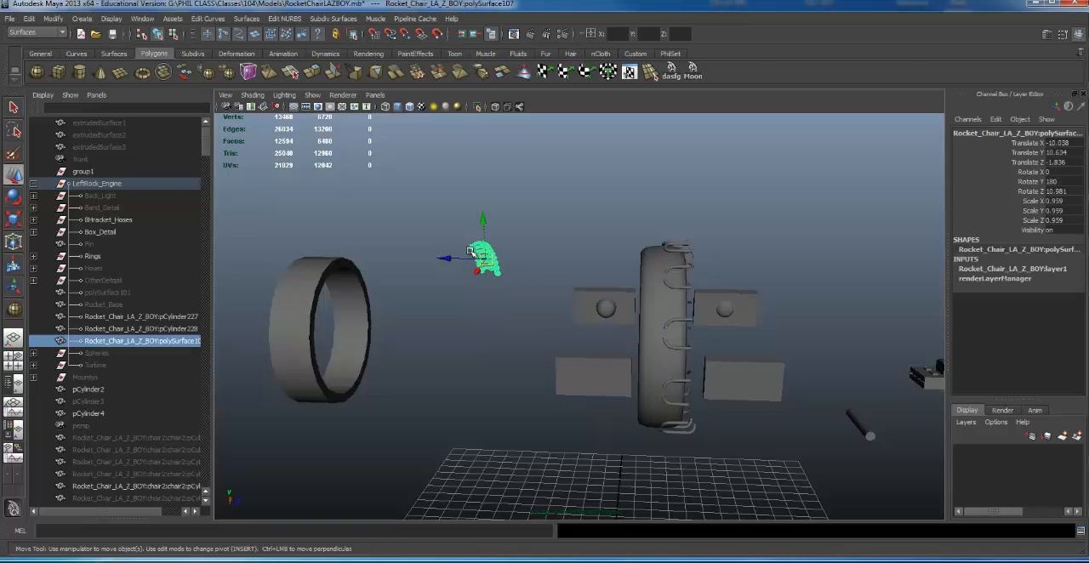
pyautogui.doubleClick(89, 340)
pyautogui.write('G')
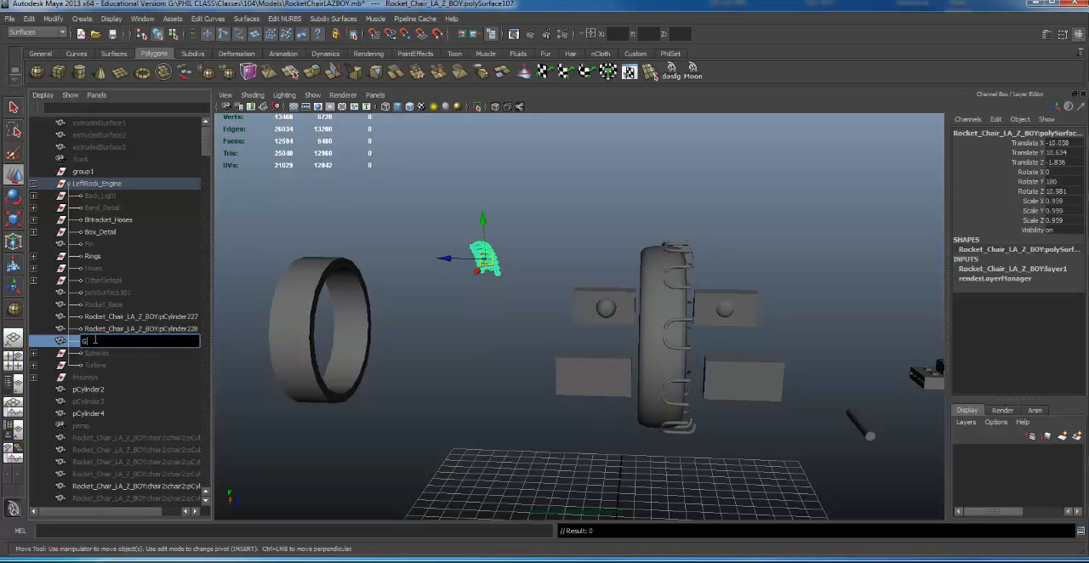
pyautogui.press('Return')
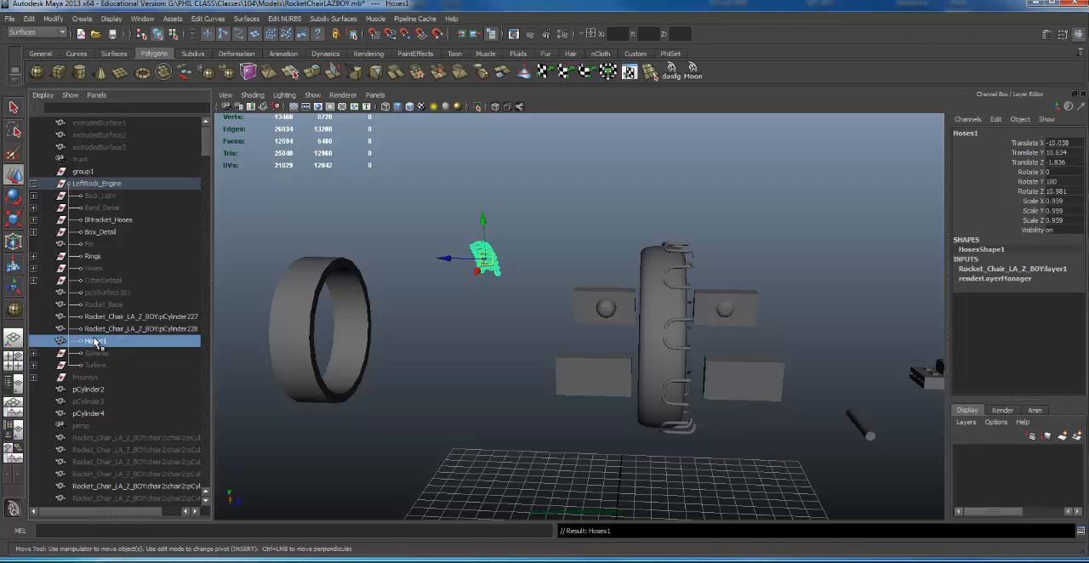
# - Try to unhide all objects in the scene
pyautogui.keyDown('alt'); pyautogui.moveTo(743, 236); pyautogui.dragTo(515, 261, button='right'); pyautogui.keyUp('alt')
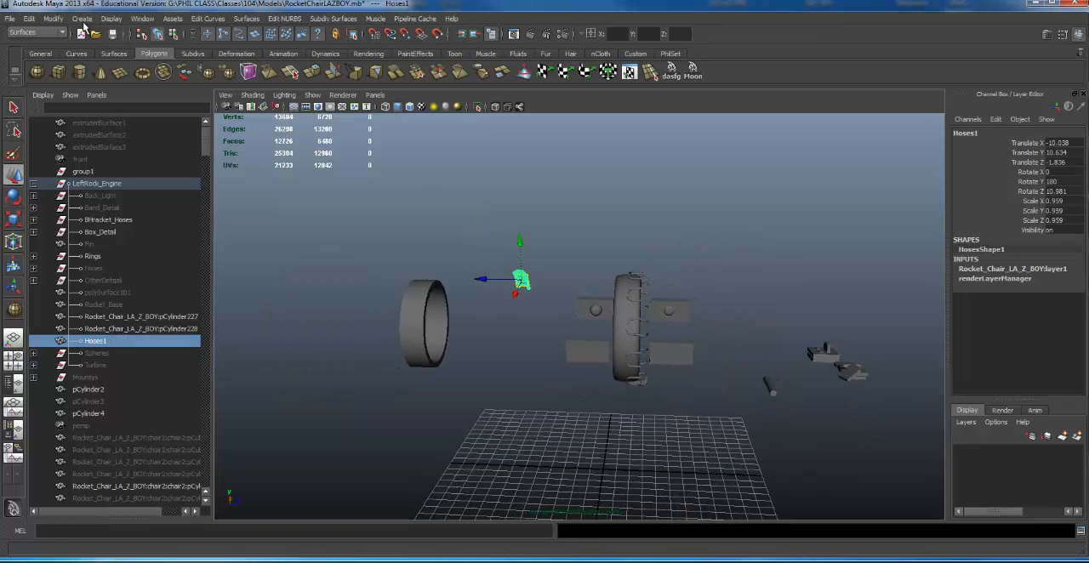
pyautogui.click(112, 18)
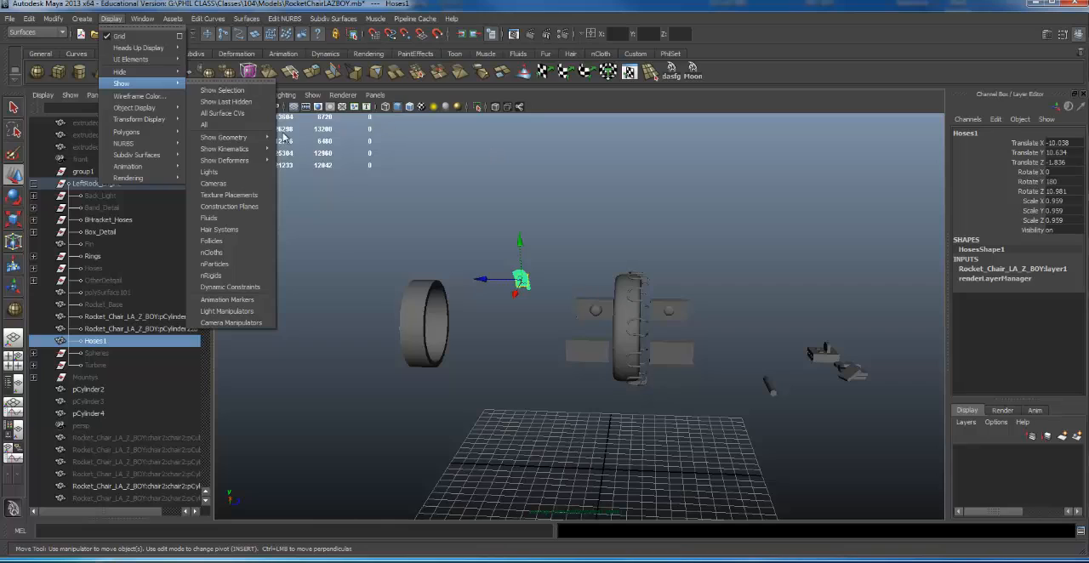
pyautogui.click(232, 128)
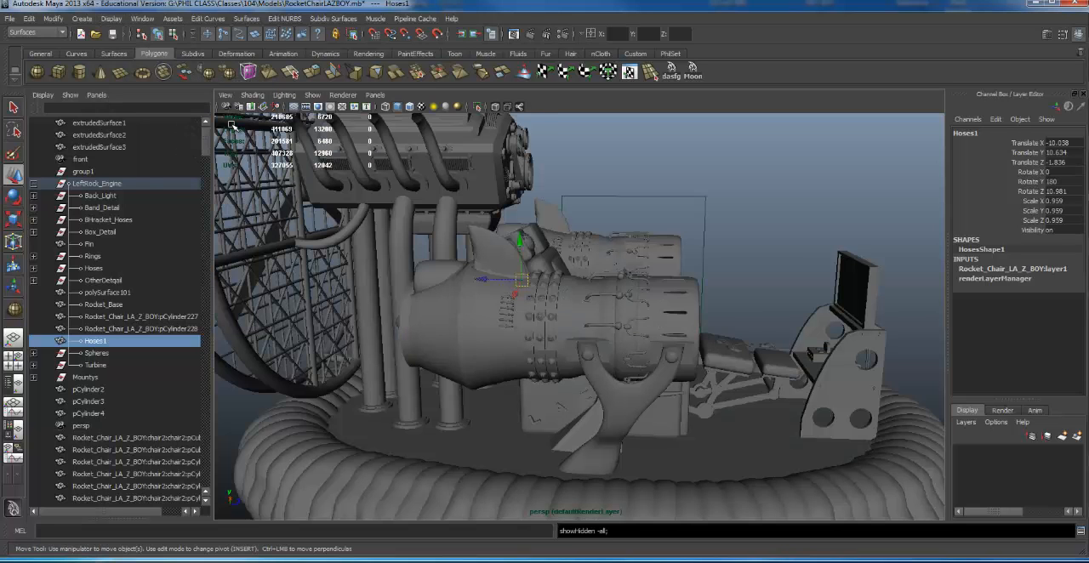
pyautogui.hotkey('ctrl', 'z')
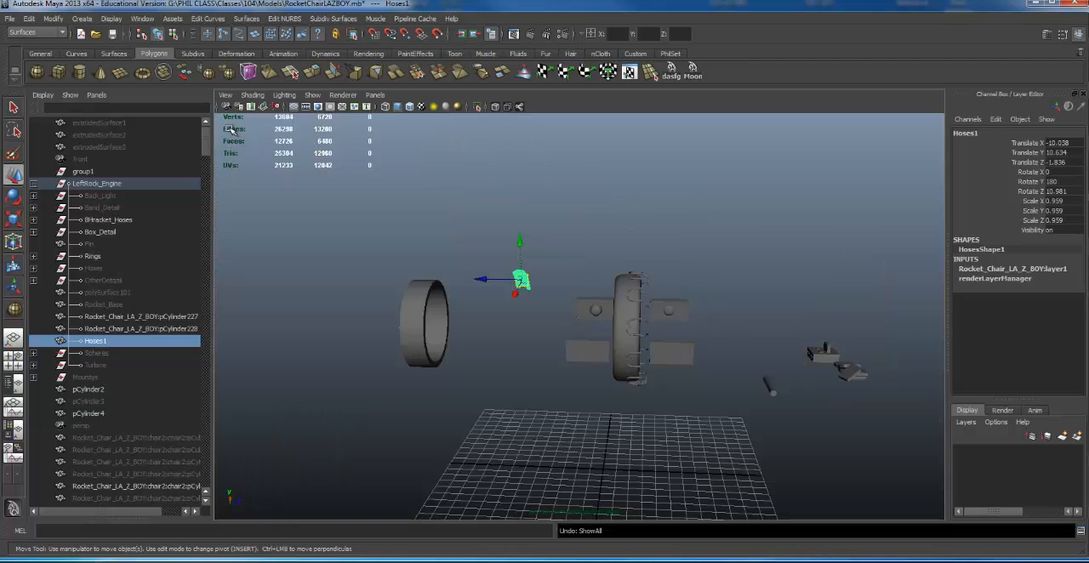
pyautogui.click(103, 187)
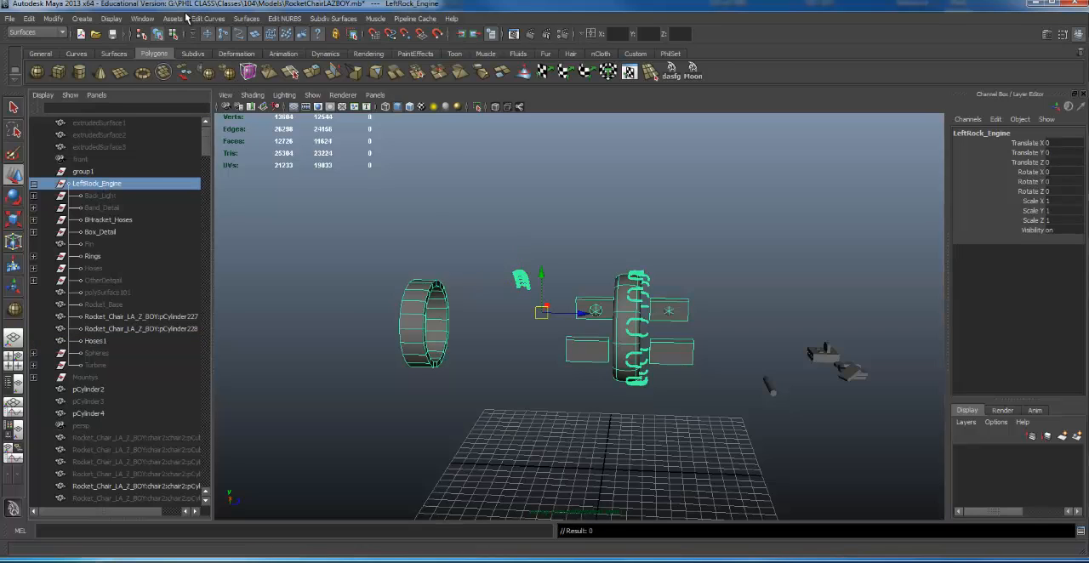
pyautogui.click(312, 95)
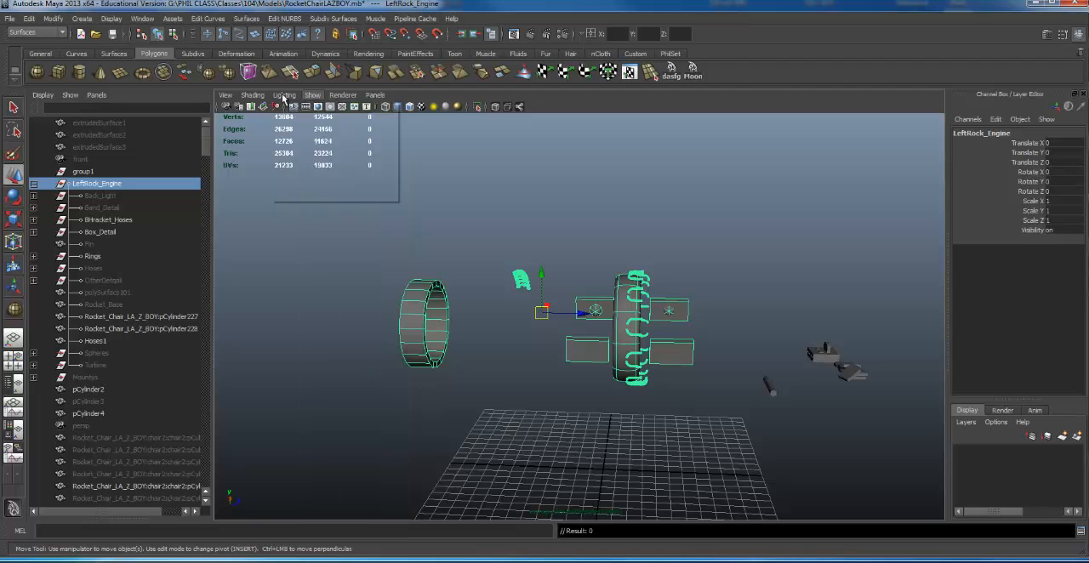
pyautogui.moveTo(226, 96)
pyautogui.click(566, 231)
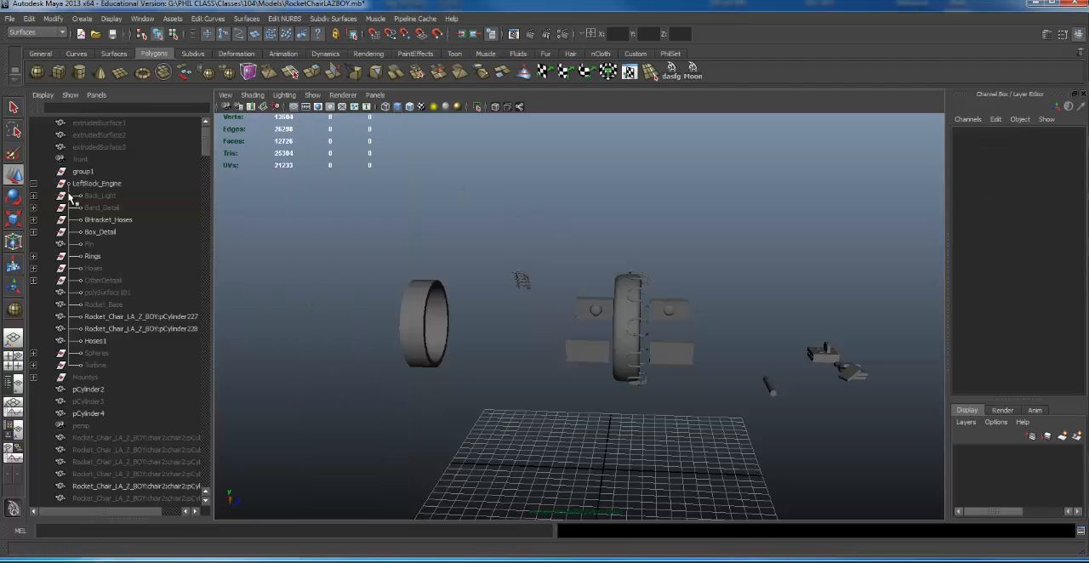
# - Try to unhide the parts of LeftRock_Engine with Show Selection
pyautogui.click(97, 184)
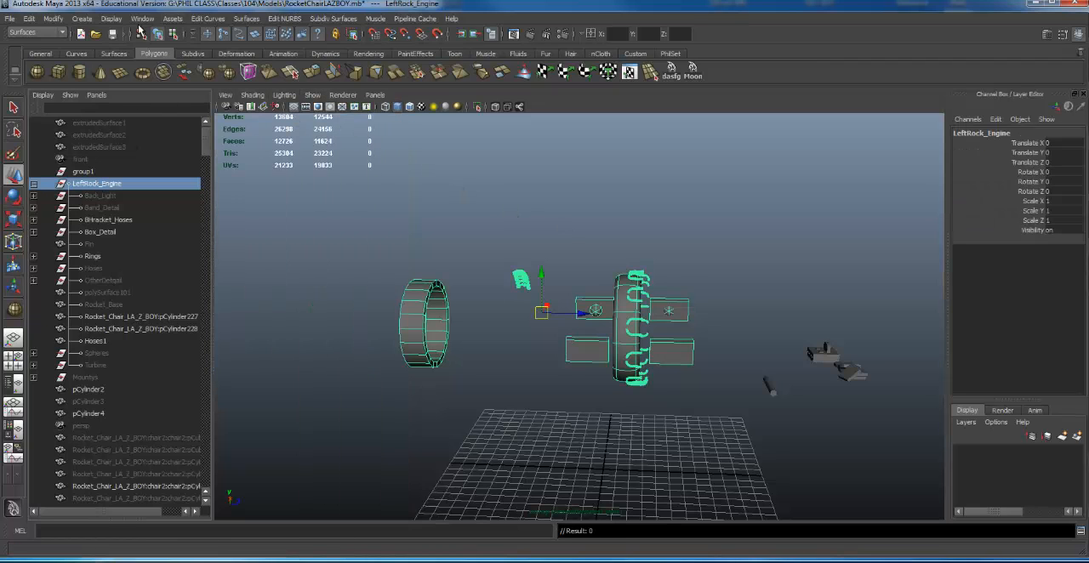
pyautogui.click(112, 19)
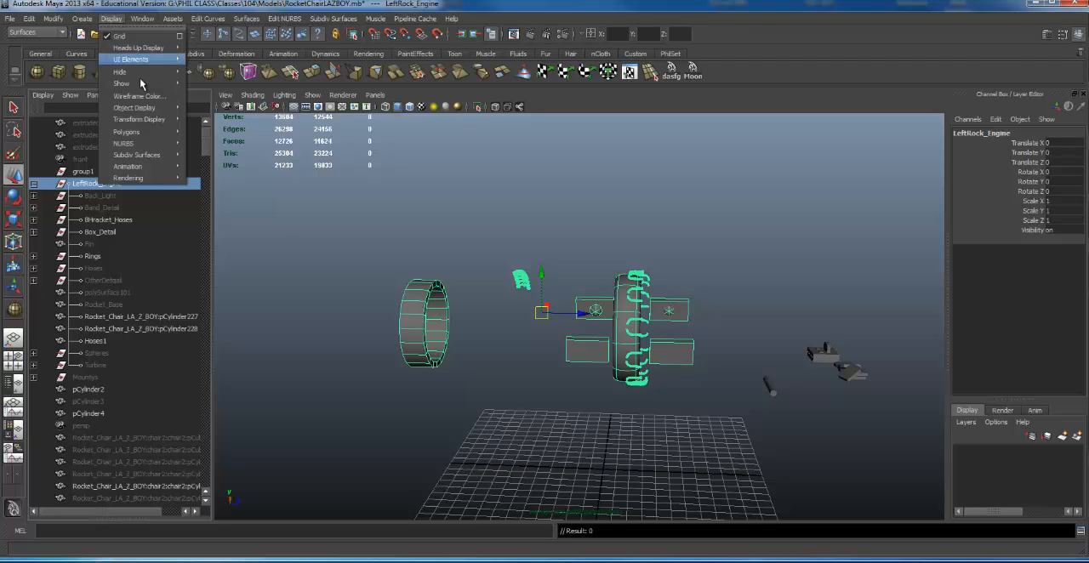
pyautogui.moveTo(153, 89)
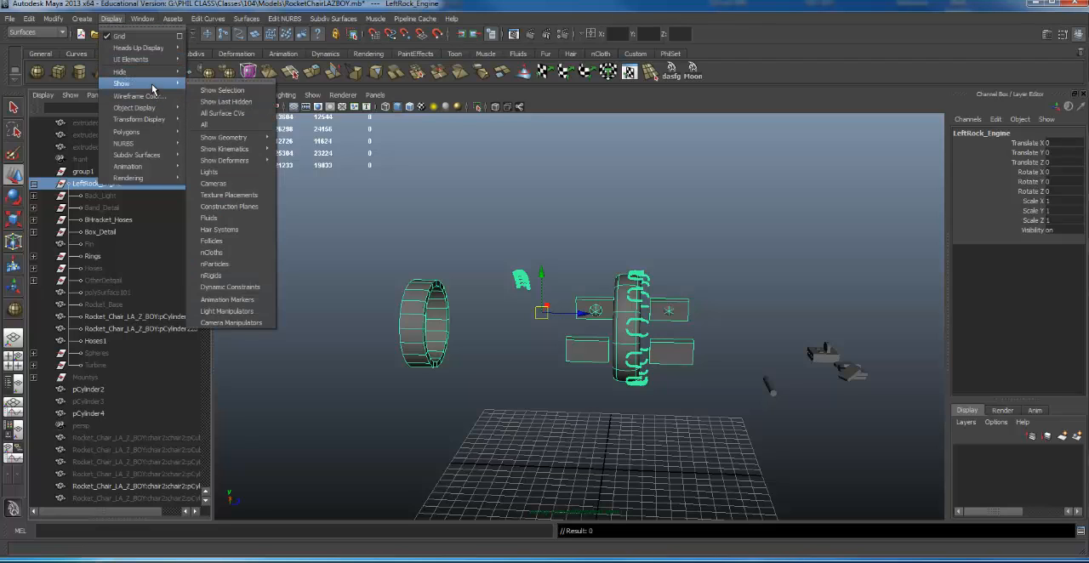
pyautogui.click(221, 90)
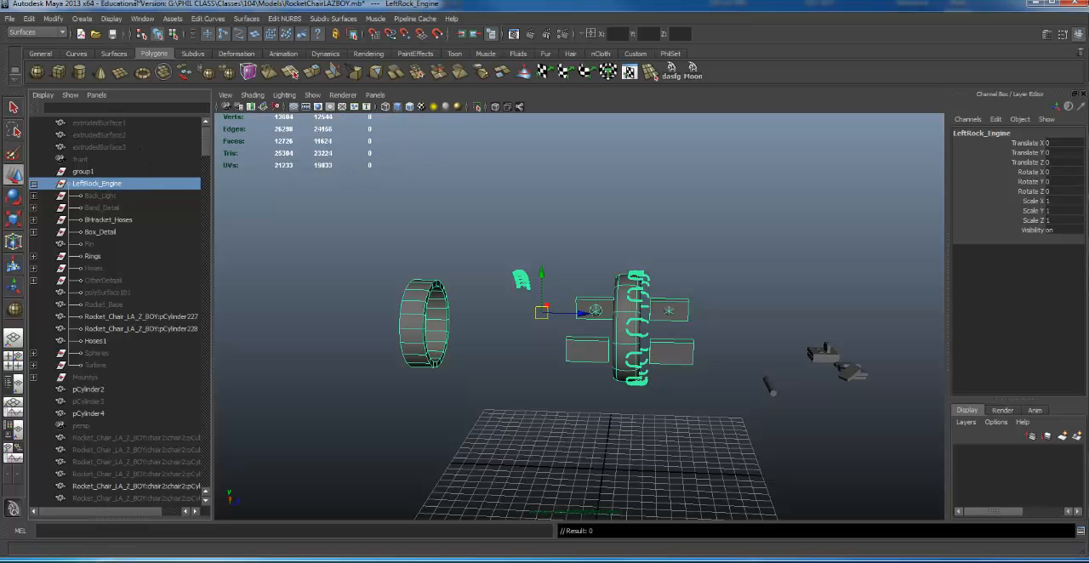
# - Show all hidden objects in the scene
pyautogui.click(143, 19)
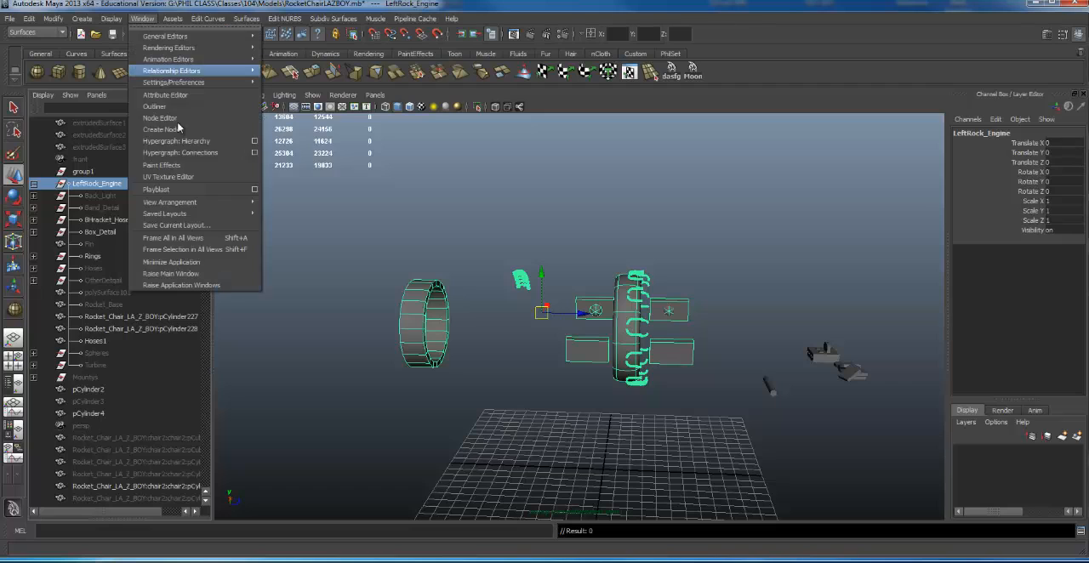
pyautogui.click(111, 19)
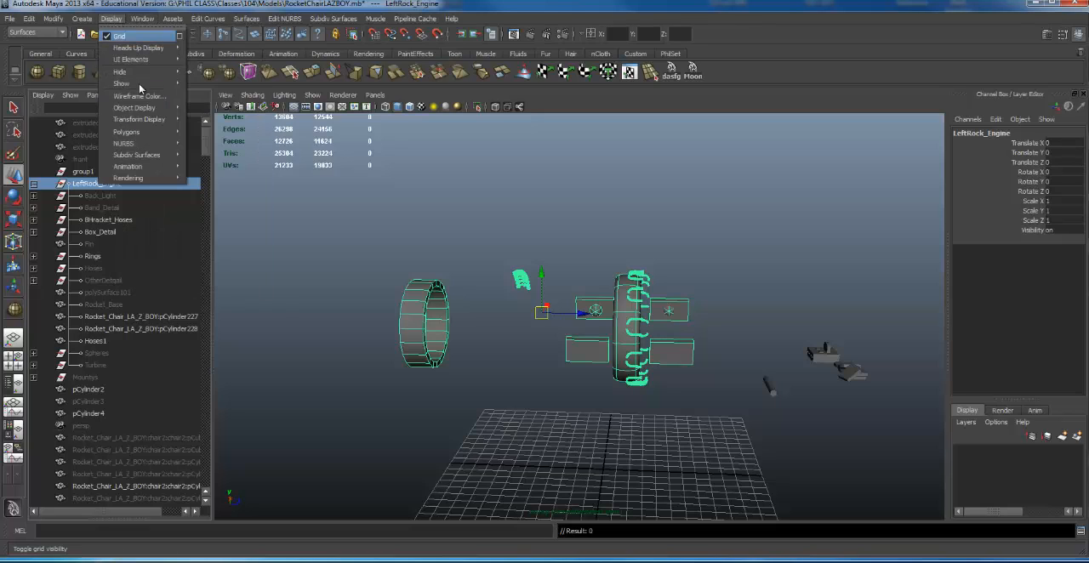
pyautogui.moveTo(141, 85)
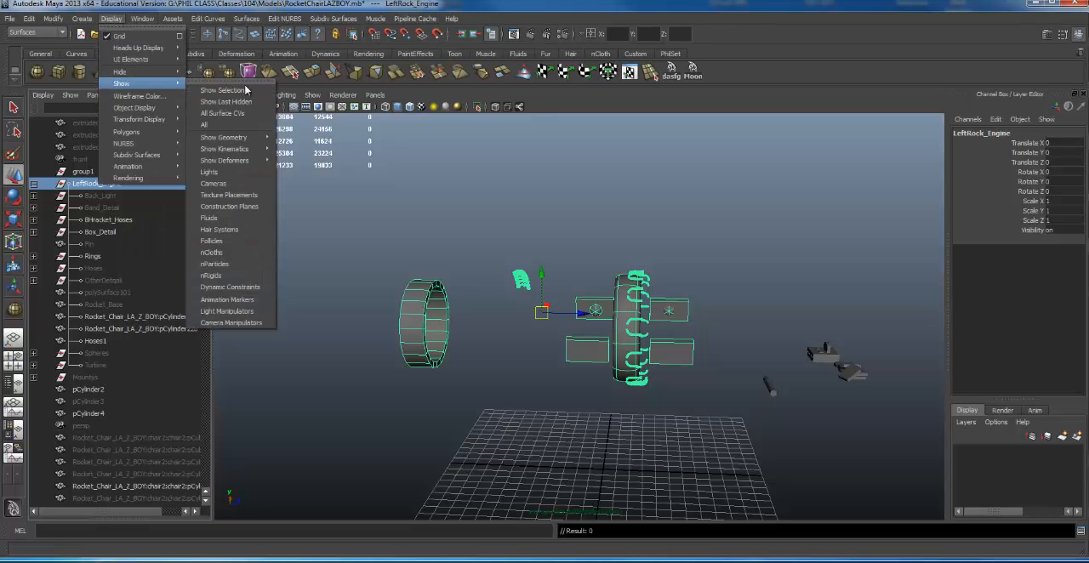
pyautogui.click(205, 124)
# - Compare how the grouped LeftRock_Engine and the ungrouped engine on the opposite side of the chair get selected
pyautogui.keyDown('alt'); pyautogui.moveTo(526, 305); pyautogui.dragTo(598, 311); pyautogui.keyUp('alt')
pyautogui.keyDown('alt'); pyautogui.moveTo(685, 317); pyautogui.dragTo(719, 312); pyautogui.keyUp('alt')
pyautogui.click(664, 315)
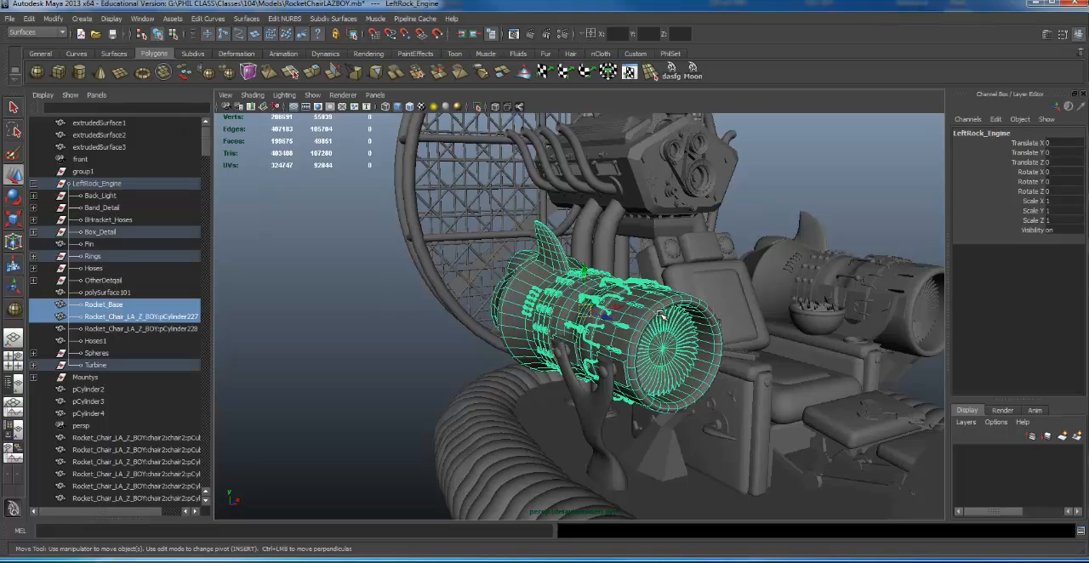
pyautogui.click(838, 284)
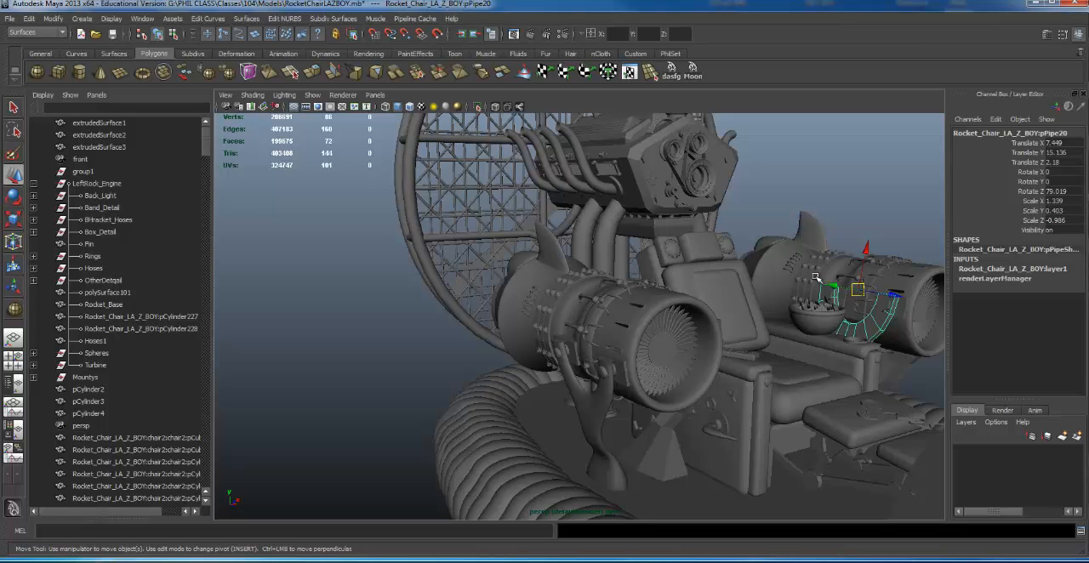
pyautogui.keyDown('alt'); pyautogui.moveTo(776, 292); pyautogui.dragTo(665, 337); pyautogui.keyUp('alt')
pyautogui.click(665, 338)
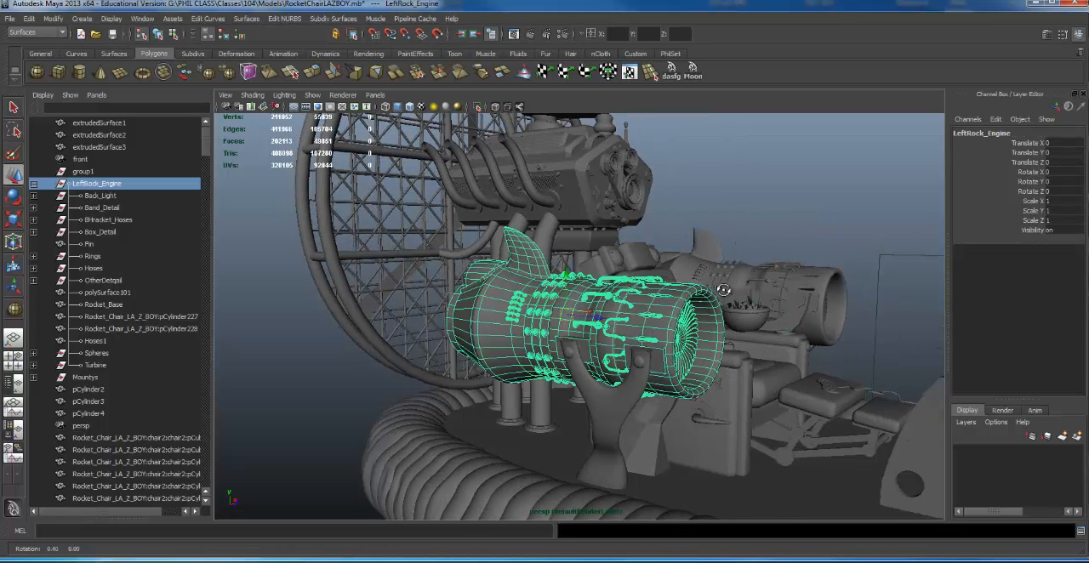
pyautogui.keyDown('alt'); pyautogui.moveTo(723, 290); pyautogui.dragTo(674, 381); pyautogui.keyUp('alt')
# - Group the outer engine support with the Mountys group and name the new group Mounts
pyautogui.click(637, 361)
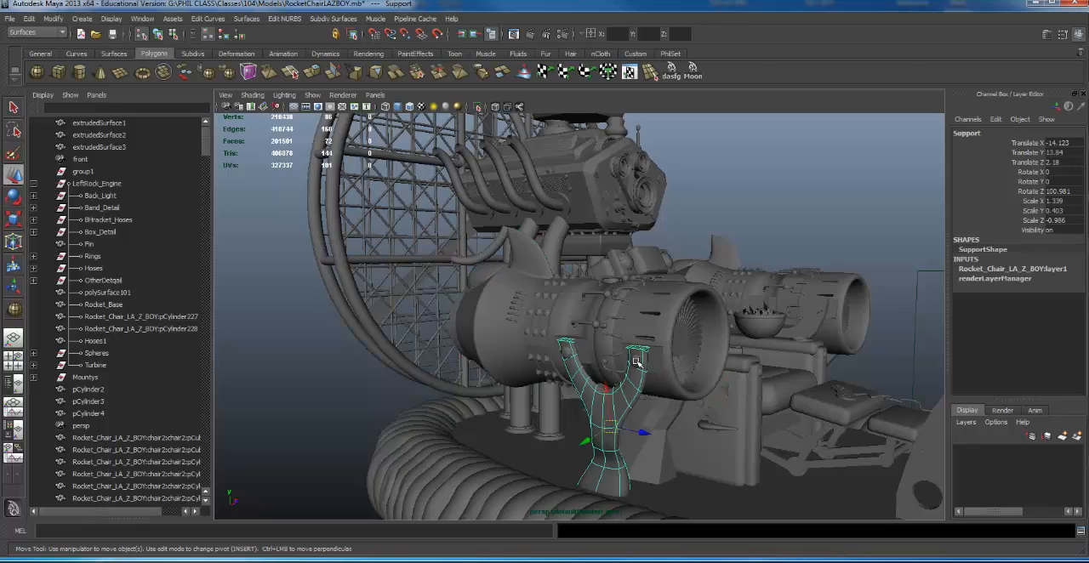
pyautogui.click(564, 353)
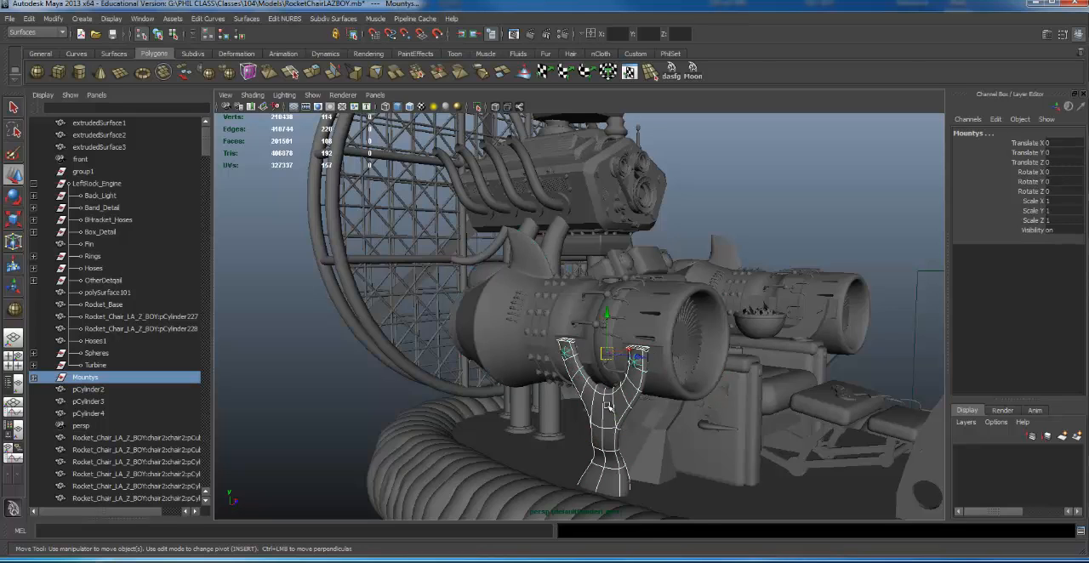
pyautogui.hotkey('ctrl', 'g')
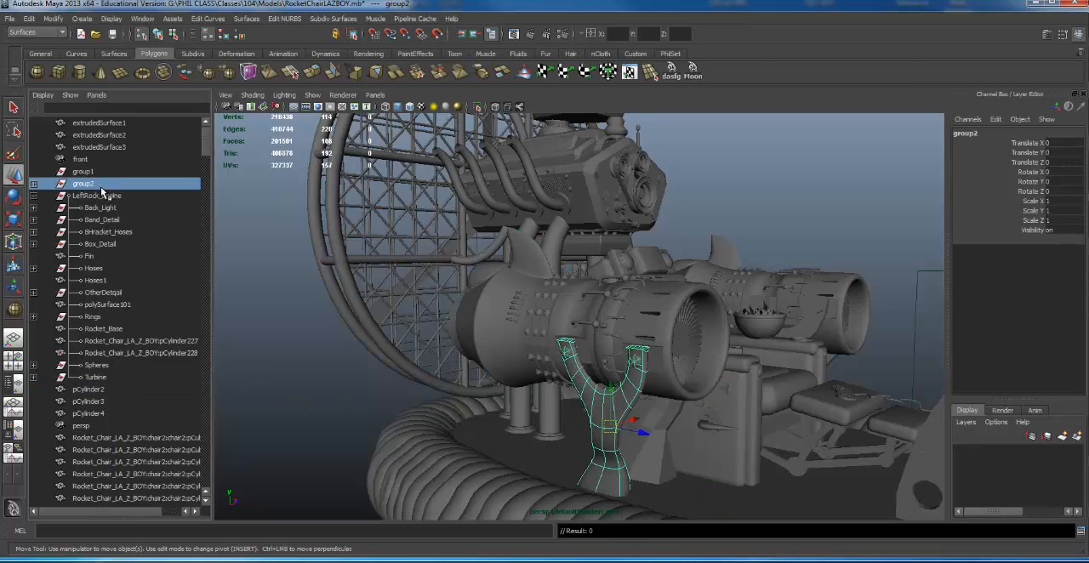
pyautogui.doubleClick(103, 185)
pyautogui.write('Mount')
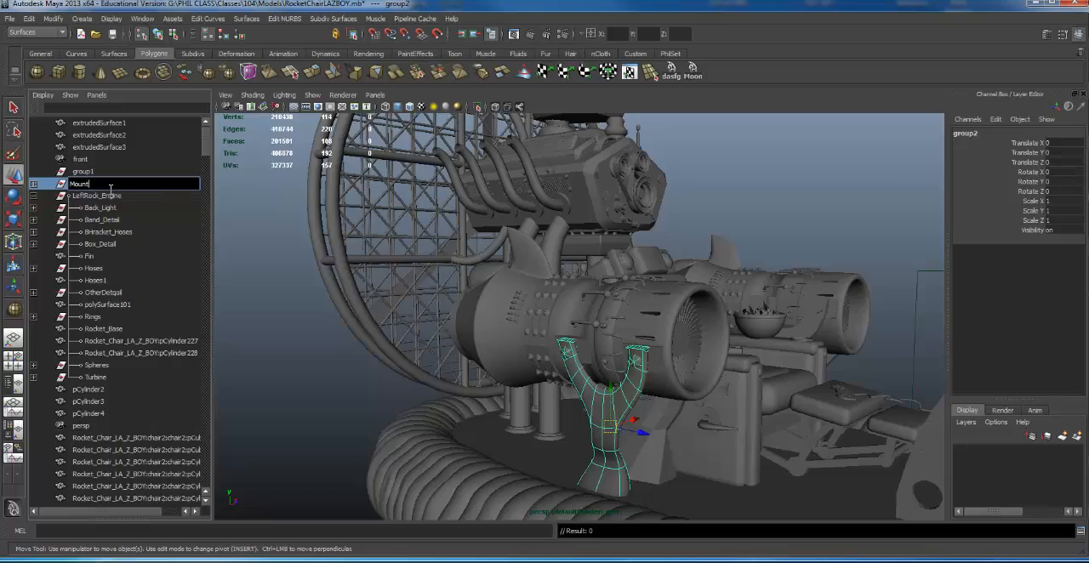
pyautogui.write('s')
pyautogui.press('Return')
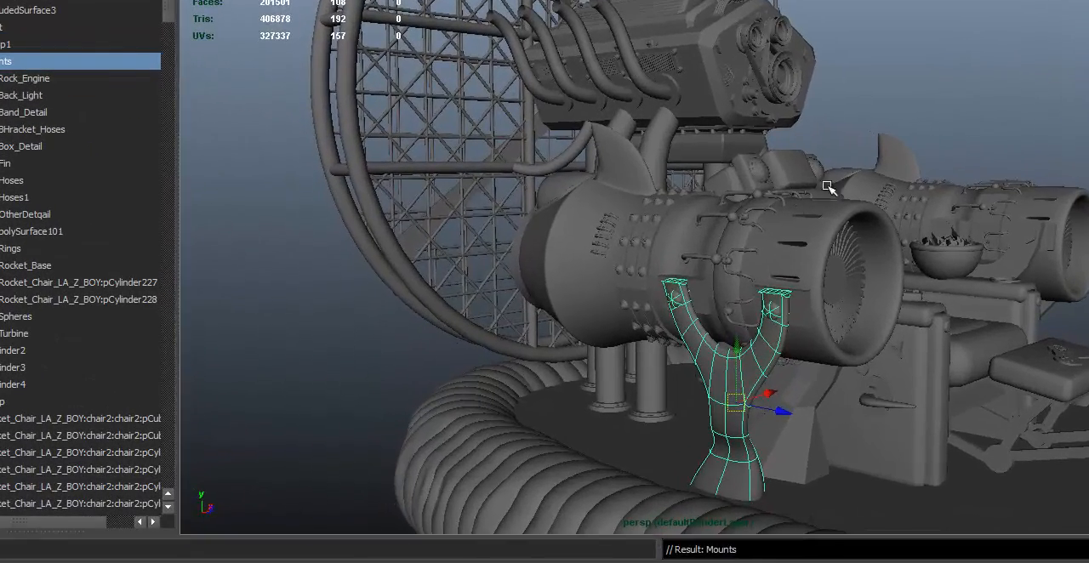
# - Select the U-shaped support on the engine's chair-facing side and turn on its smooth mesh preview
pyautogui.keyDown('alt'); pyautogui.moveTo(670, 269); pyautogui.dragTo(546, 279); pyautogui.keyUp('alt')
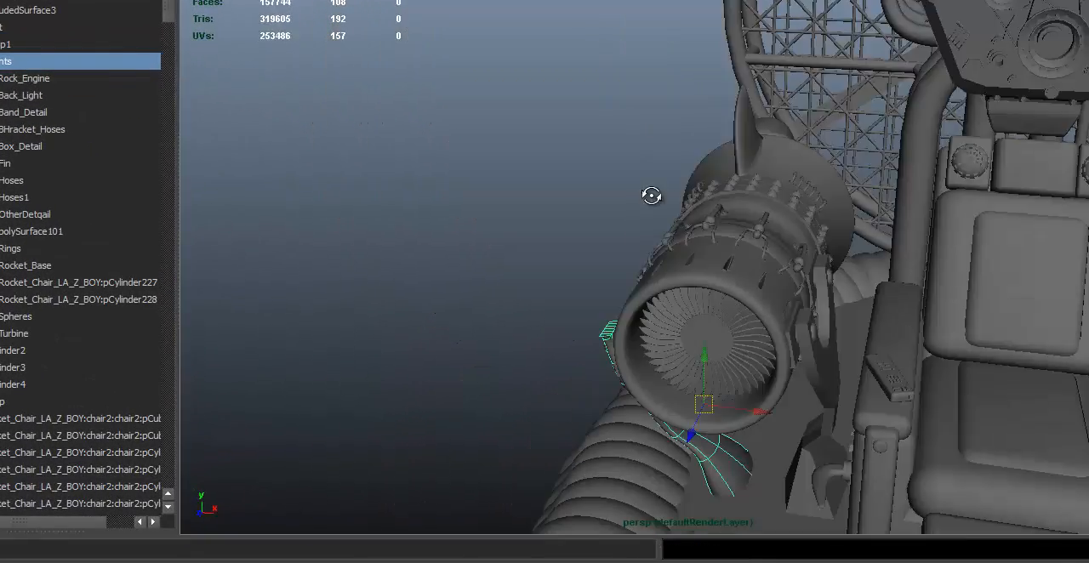
pyautogui.keyDown('alt'); pyautogui.moveTo(652, 196); pyautogui.dragTo(709, 187); pyautogui.keyUp('alt')
pyautogui.keyDown('alt'); pyautogui.moveTo(710, 187); pyautogui.dragTo(728, 228, button='right'); pyautogui.keyUp('alt')
pyautogui.click(809, 344)
pyautogui.keyDown('alt'); pyautogui.moveTo(810, 344); pyautogui.dragTo(789, 343); pyautogui.keyUp('alt')
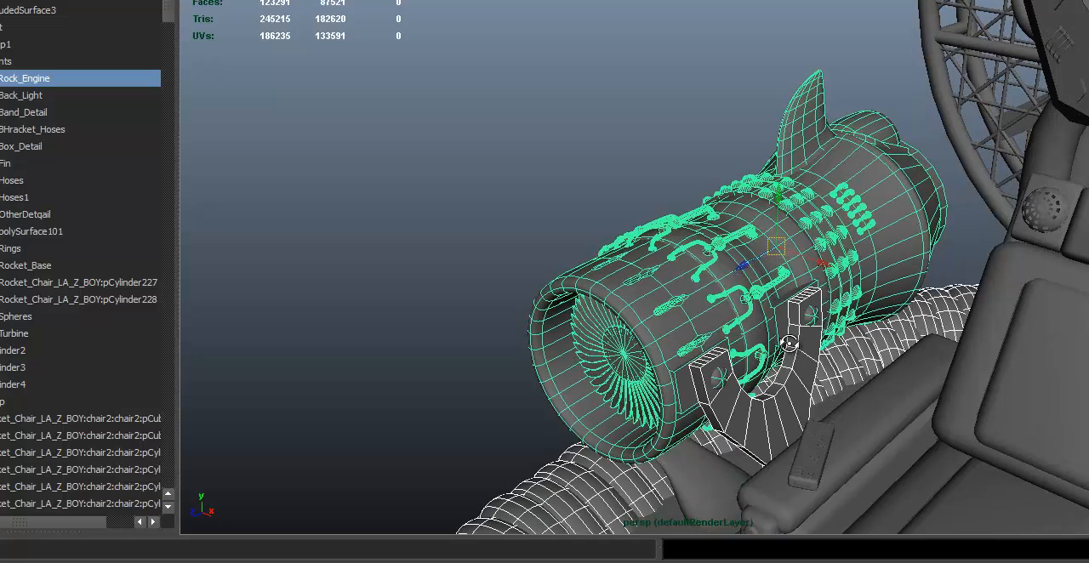
pyautogui.click(811, 368)
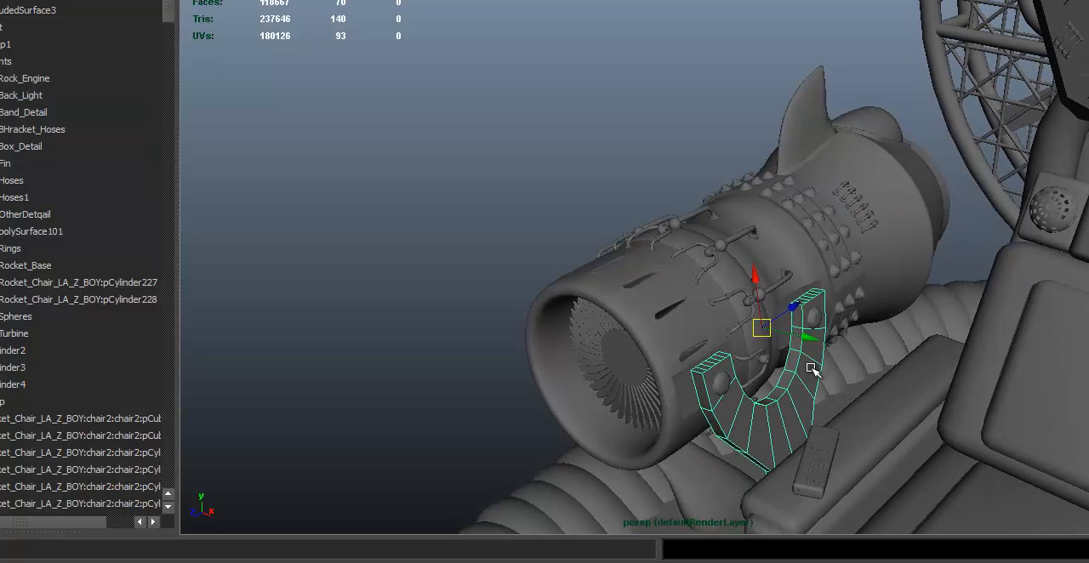
pyautogui.press('3')
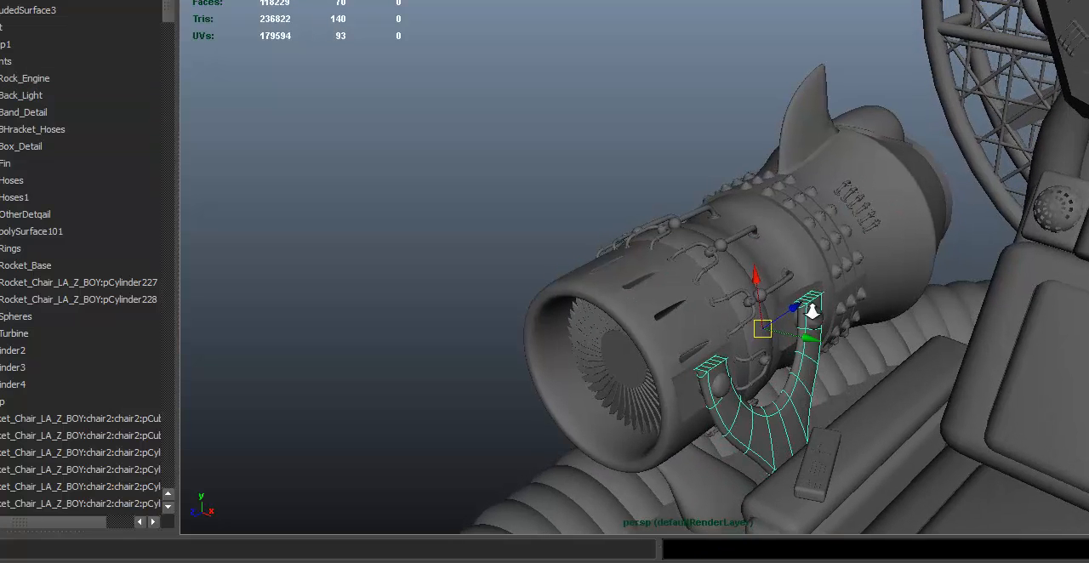
# - Rename the selected inner support pipe as Mountys
pyautogui.keyDown('alt'); pyautogui.moveTo(813, 312); pyautogui.dragTo(820, 292, button='middle'); pyautogui.keyUp('alt')
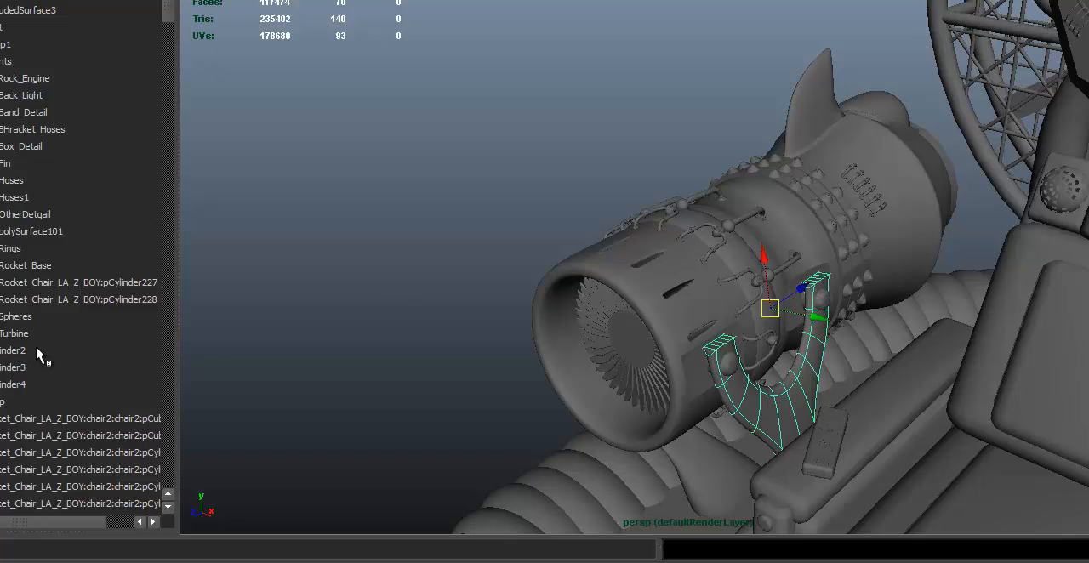
pyautogui.press('f')
pyautogui.doubleClick(51, 249)
pyautogui.press('BackSpace')
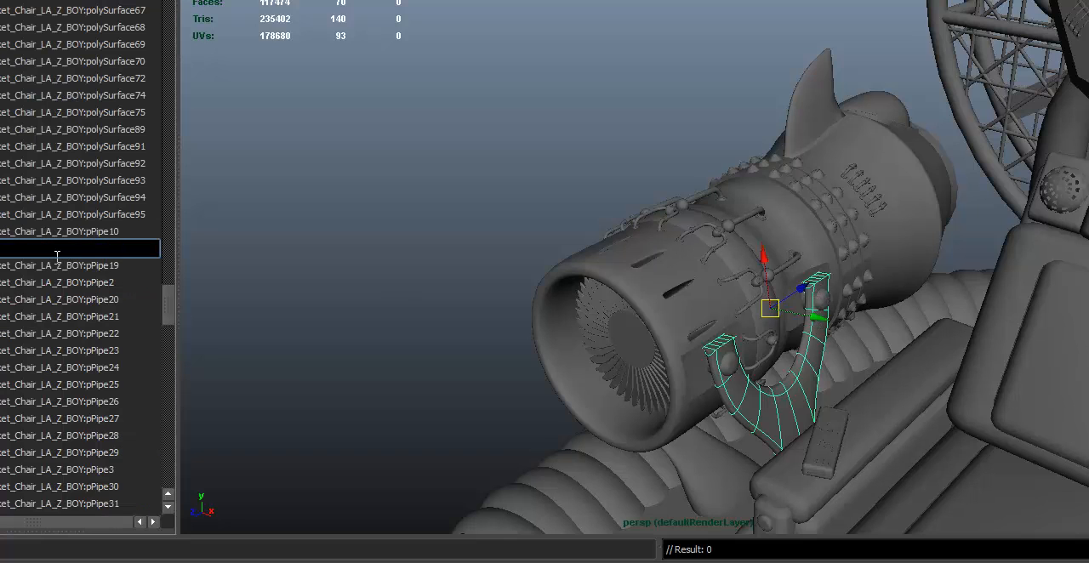
pyautogui.write('Mountys')
pyautogui.press('Return')
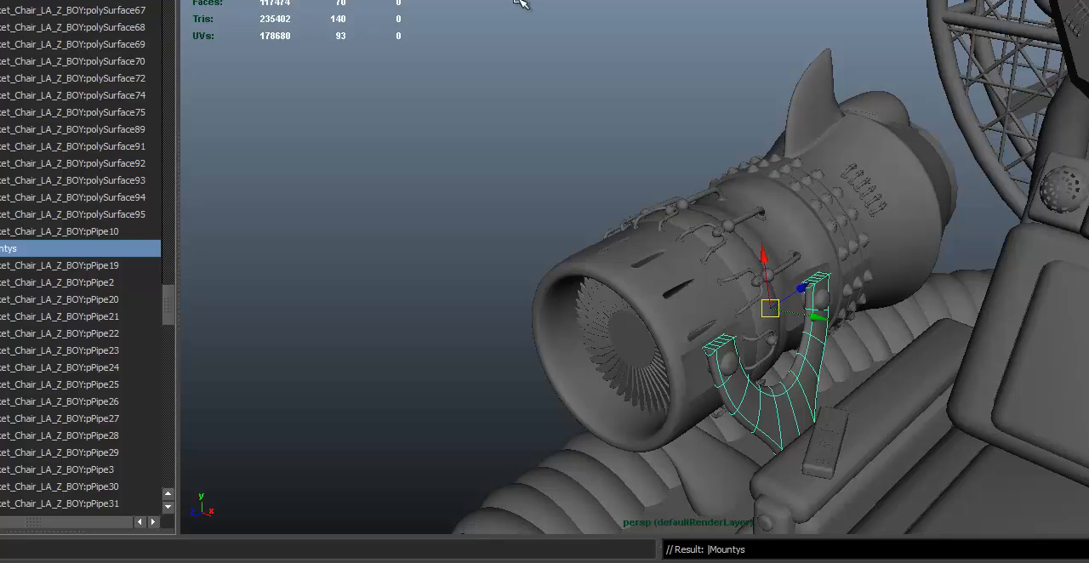
# - Group LeftRock_Engine with its outer Mounts and inner Mountys support, and name the new group L_Rocket
pyautogui.click(749, 189)
pyautogui.keyDown('alt'); pyautogui.moveTo(749, 189); pyautogui.dragTo(843, 183); pyautogui.keyUp('alt')
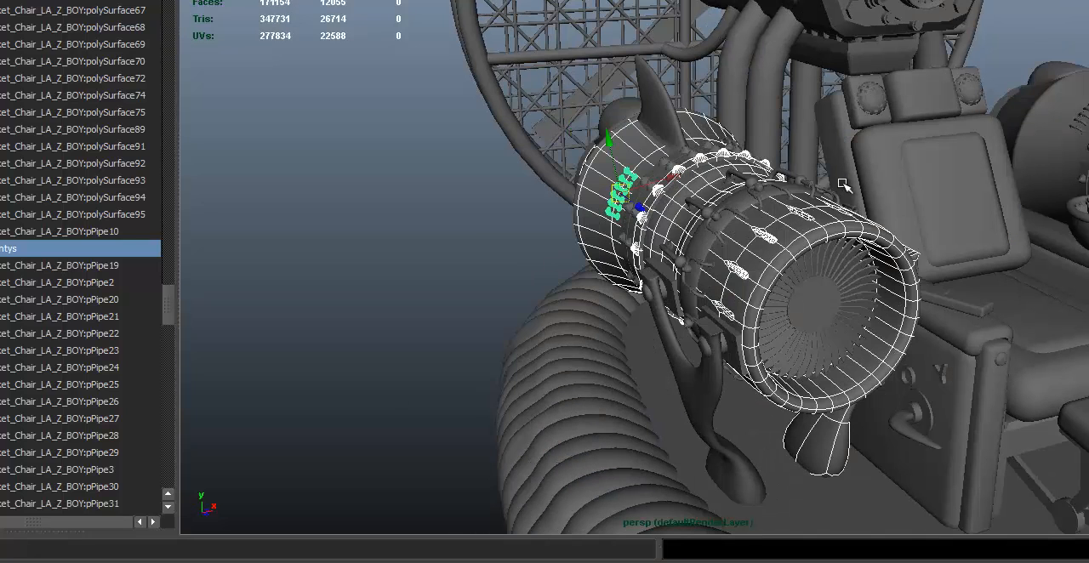
pyautogui.click(666, 108)
pyautogui.keyDown('shift'); pyautogui.click(720, 349); pyautogui.keyUp('shift')
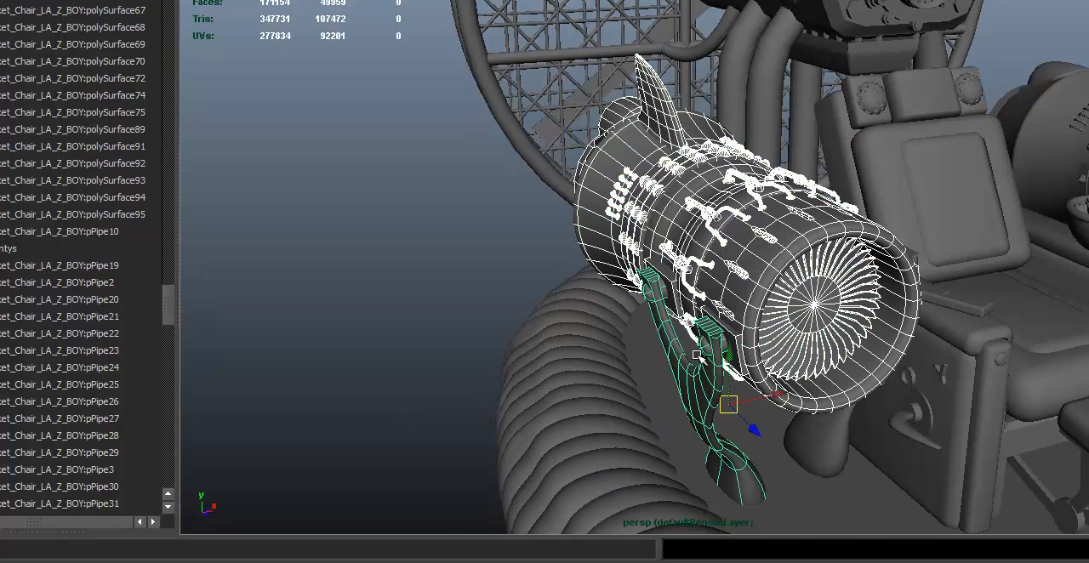
pyautogui.keyDown('alt'); pyautogui.moveTo(696, 353); pyautogui.dragTo(851, 311); pyautogui.keyUp('alt')
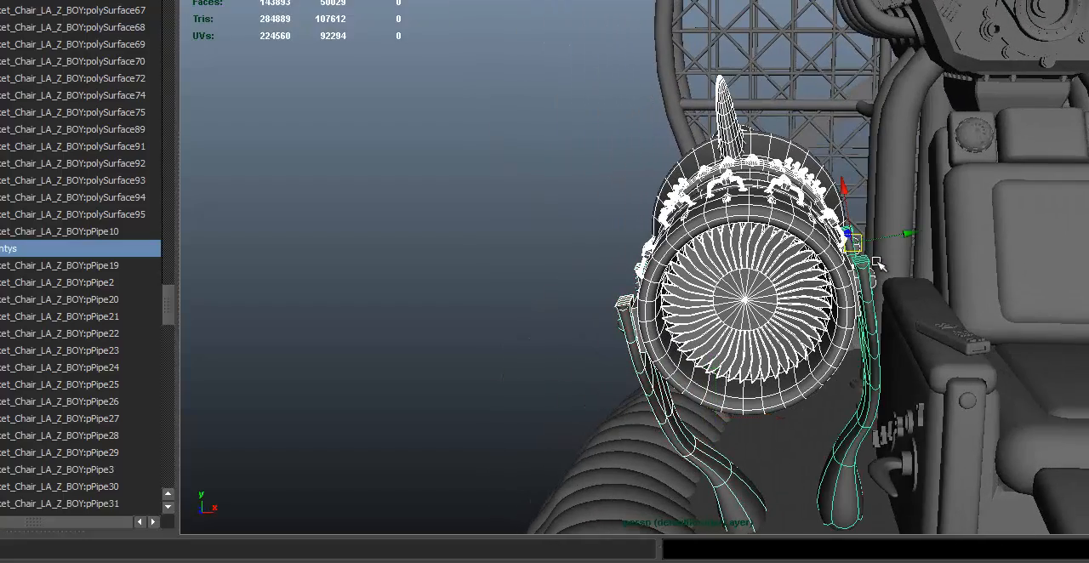
pyautogui.keyDown('alt'); pyautogui.moveTo(876, 264); pyautogui.dragTo(899, 287); pyautogui.keyUp('alt')
pyautogui.hotkey('ctrl', 'g')
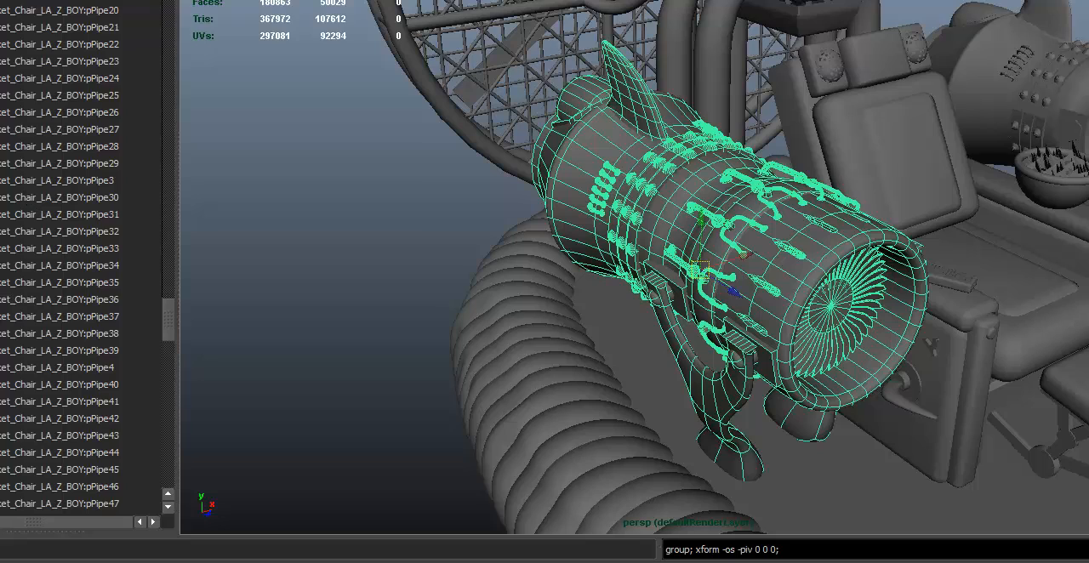
pyautogui.doubleClick(4, 59)
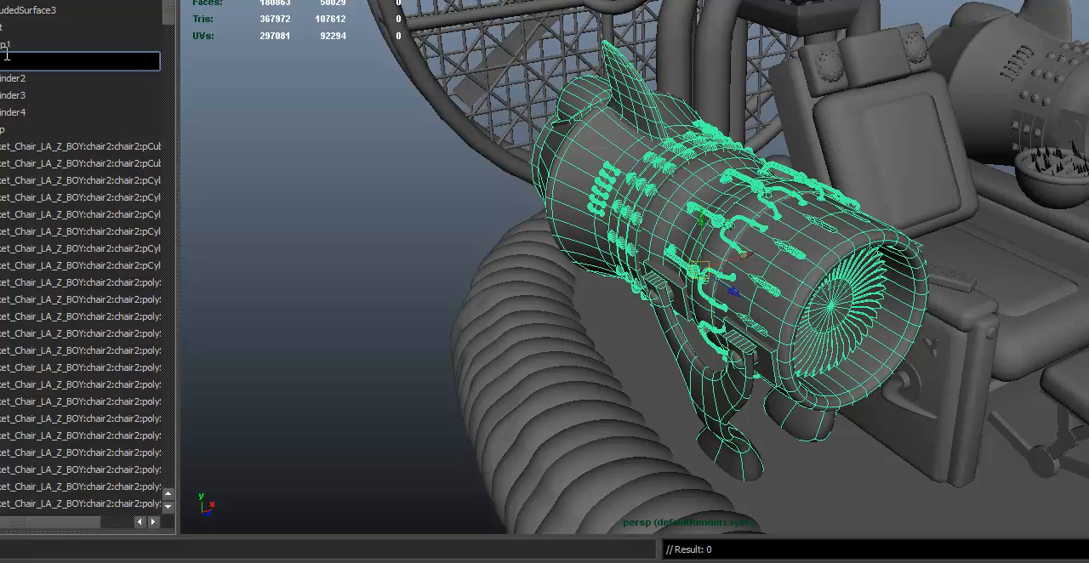
pyautogui.press('Return')
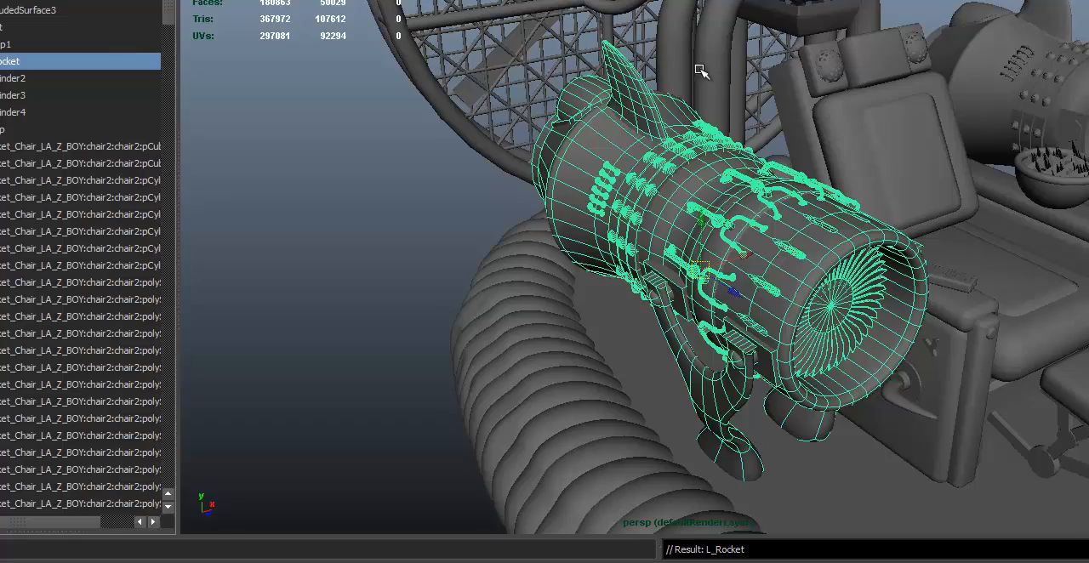
# - Duplicate the L_Rocket group and move the copy across the chair to the opposite engine
pyautogui.keyDown('alt'); pyautogui.moveTo(700, 71); pyautogui.dragTo(636, 197); pyautogui.keyUp('alt')
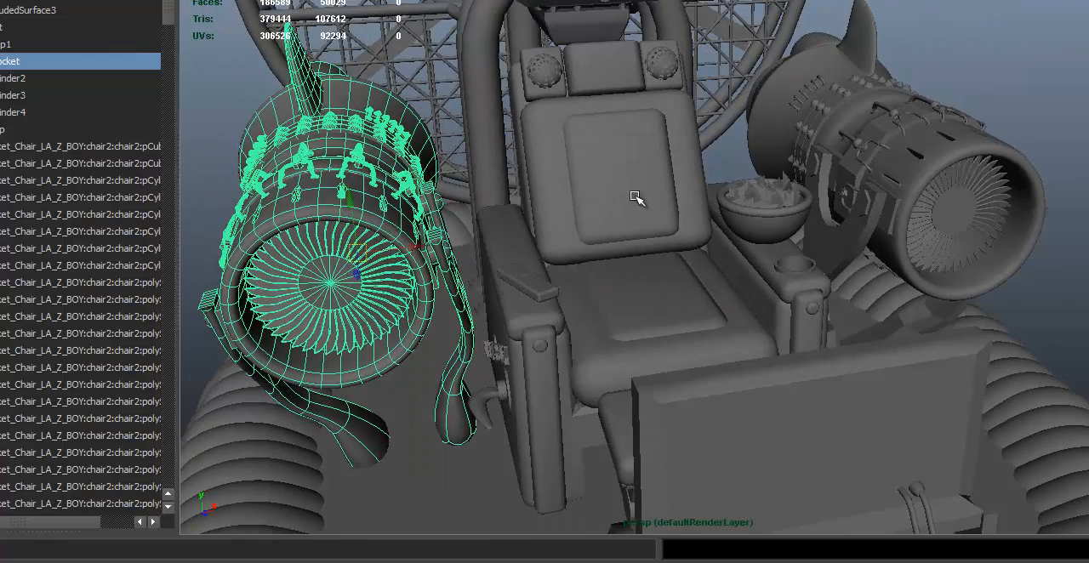
pyautogui.hotkey('ctrl', 'd')
pyautogui.moveTo(413, 247); pyautogui.dragTo(933, 238)
# - Mirror the copied rocket by scaling it negatively along X
pyautogui.keyDown('alt'); pyautogui.moveTo(879, 189); pyautogui.dragTo(468, 195); pyautogui.keyUp('alt')
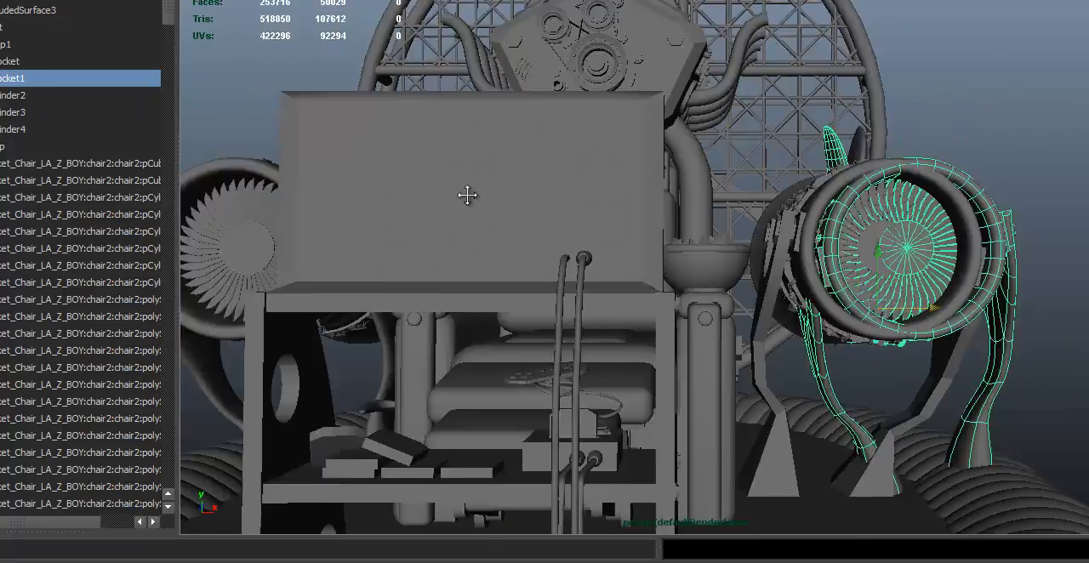
pyautogui.keyDown('alt'); pyautogui.moveTo(501, 193); pyautogui.dragTo(563, 203, button='right'); pyautogui.keyUp('alt')
pyautogui.keyDown('alt'); pyautogui.moveTo(563, 203); pyautogui.dragTo(612, 190, button='middle'); pyautogui.keyUp('alt')
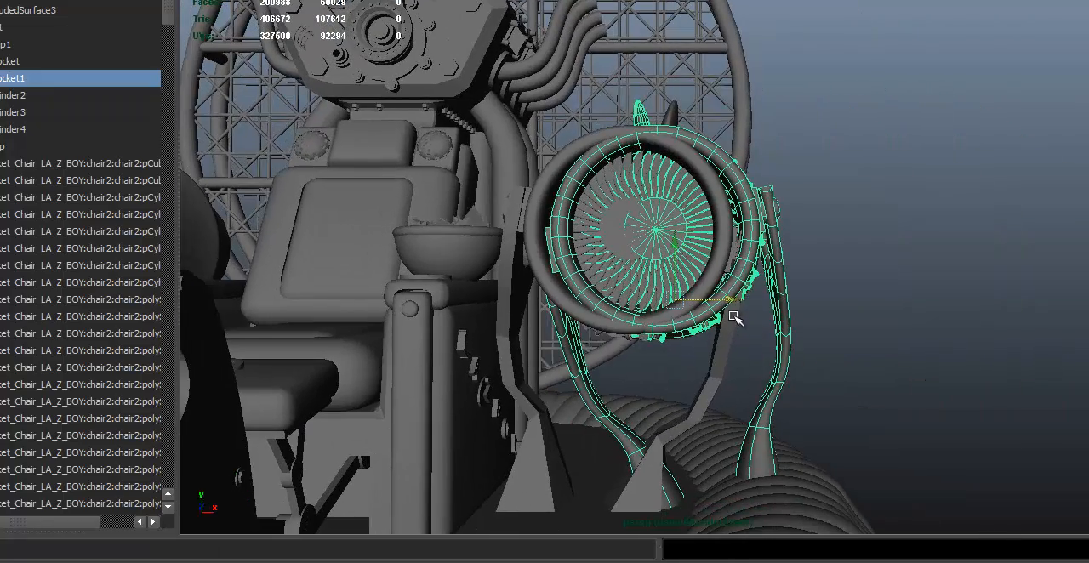
pyautogui.moveTo(743, 303); pyautogui.dragTo(596, 298)
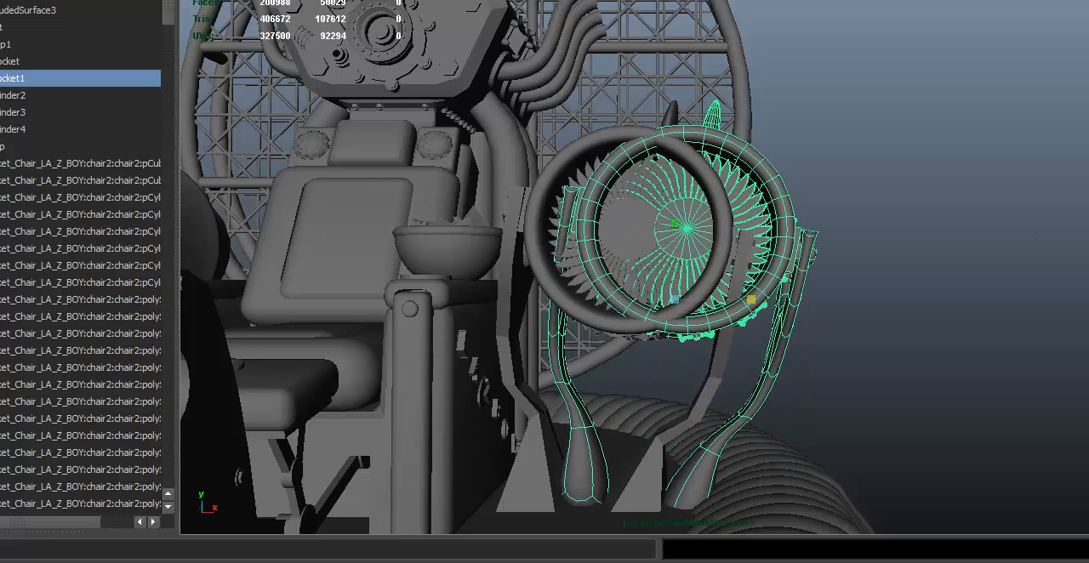
pyautogui.moveTo(751, 299); pyautogui.dragTo(748, 299)
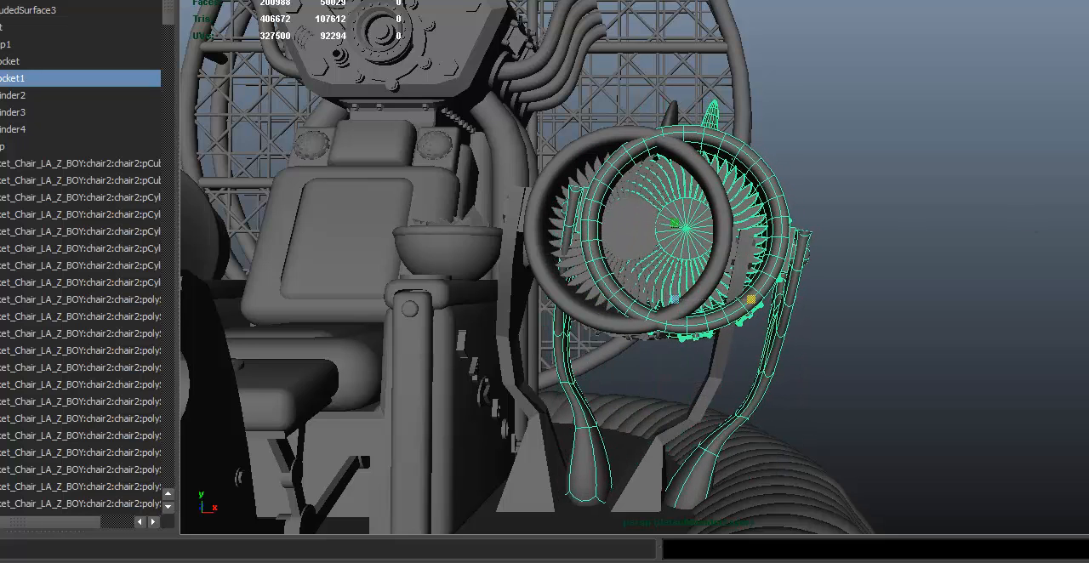
# - Slide the mirrored rocket along X to line up with the existing engine, and hide the copy
pyautogui.press('w')
pyautogui.moveTo(607, 303); pyautogui.dragTo(576, 306)
pyautogui.keyDown('alt'); pyautogui.moveTo(784, 280); pyautogui.dragTo(783, 230); pyautogui.keyUp('alt')
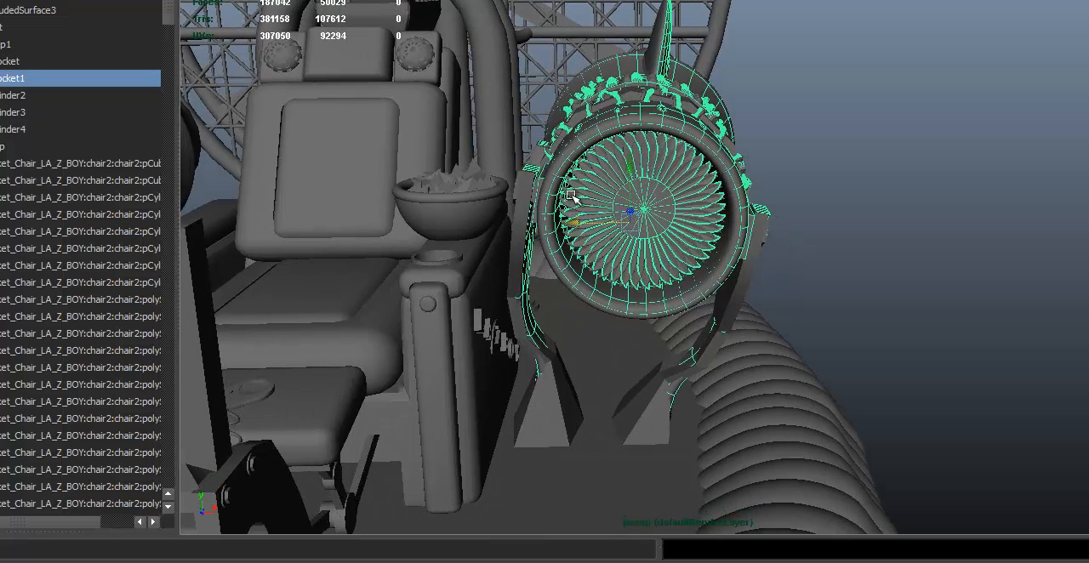
pyautogui.moveTo(576, 223); pyautogui.dragTo(575, 222)
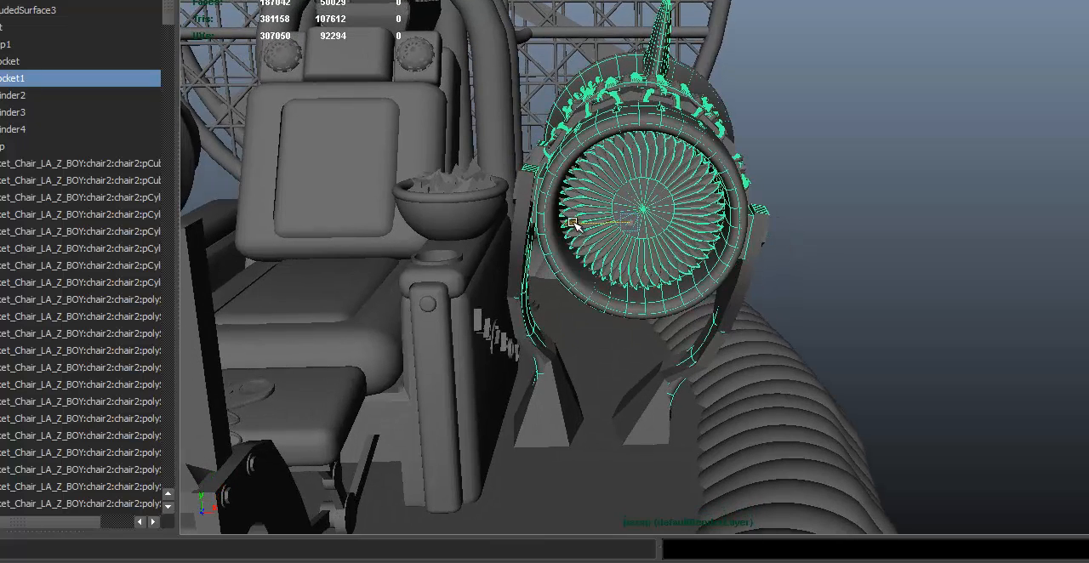
pyautogui.keyDown('alt'); pyautogui.moveTo(575, 175); pyautogui.dragTo(624, 179); pyautogui.keyUp('alt')
pyautogui.hotkey('ctrl', 'h')
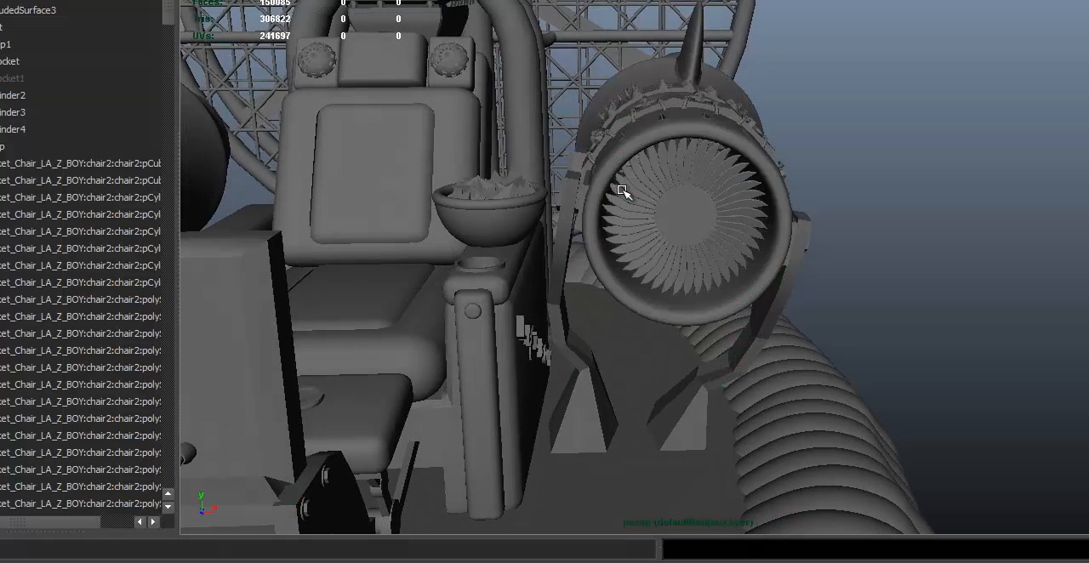
# - Hide the chair and platform geometry, the engine body with its supports, and the leftover engine detail pieces
pyautogui.keyDown('alt'); pyautogui.moveTo(707, 82); pyautogui.dragTo(763, 139); pyautogui.keyUp('alt')
pyautogui.keyDown('alt'); pyautogui.moveTo(584, 153); pyautogui.dragTo(582, 126); pyautogui.keyUp('alt')
pyautogui.keyDown('alt'); pyautogui.moveTo(582, 125); pyautogui.dragTo(486, 162, button='right'); pyautogui.keyUp('alt')
pyautogui.keyDown('alt'); pyautogui.moveTo(486, 161); pyautogui.dragTo(497, 429); pyautogui.keyUp('alt')
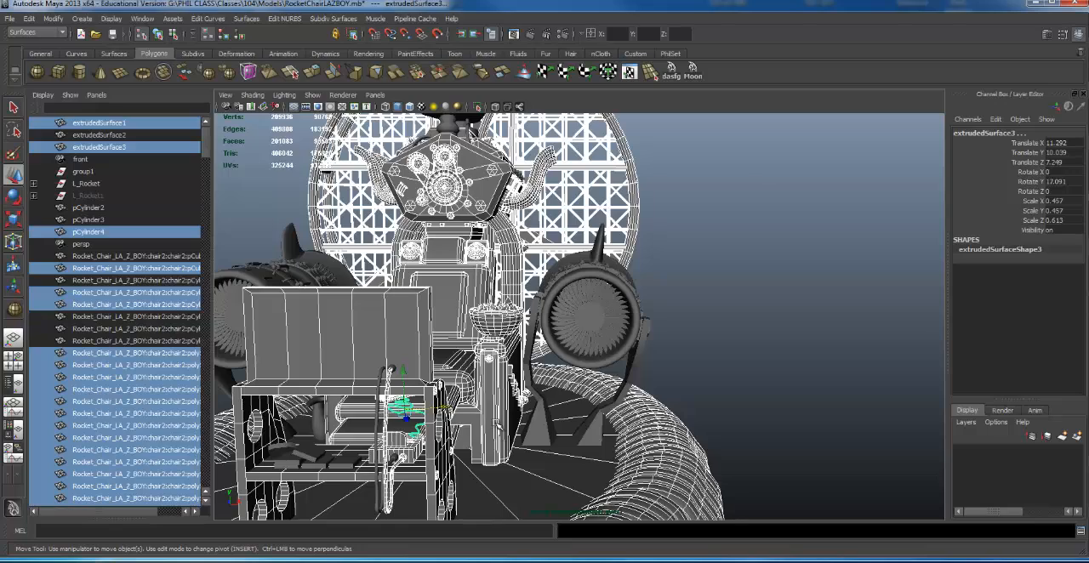
pyautogui.hotkey('ctrl', 'h')
pyautogui.keyDown('alt'); pyautogui.moveTo(507, 306); pyautogui.dragTo(638, 313); pyautogui.keyUp('alt')
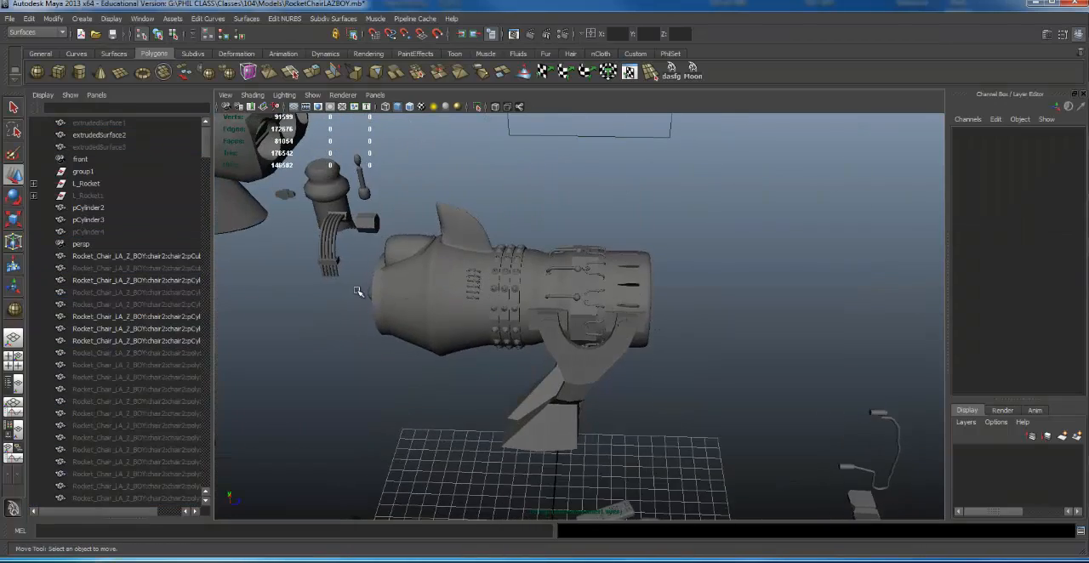
pyautogui.moveTo(355, 290); pyautogui.dragTo(677, 428)
pyautogui.hotkey('ctrl', 'h')
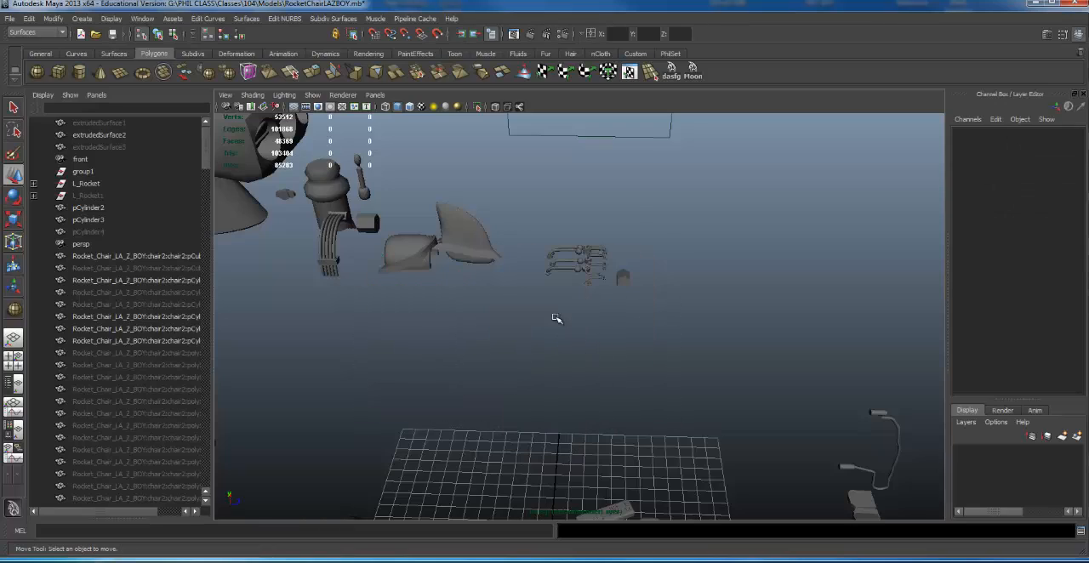
pyautogui.moveTo(426, 218); pyautogui.dragTo(696, 316)
pyautogui.hotkey('ctrl', 'h')
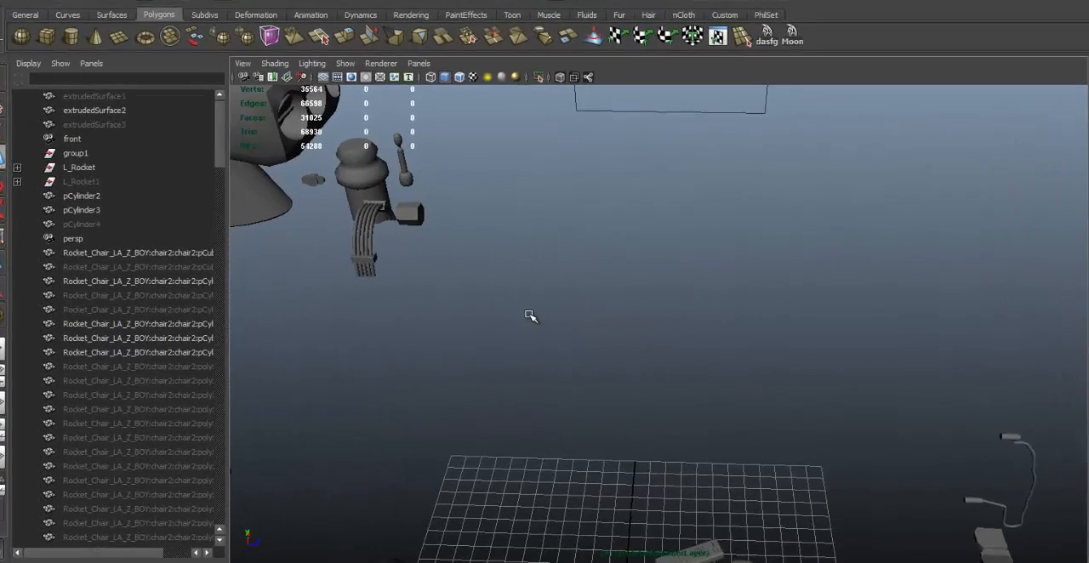
# - Unhide all hidden objects in the scene, including the mirrored rocket copy
pyautogui.keyDown('alt'); pyautogui.moveTo(467, 311); pyautogui.dragTo(429, 294); pyautogui.keyUp('alt')
pyautogui.click(103, 2)
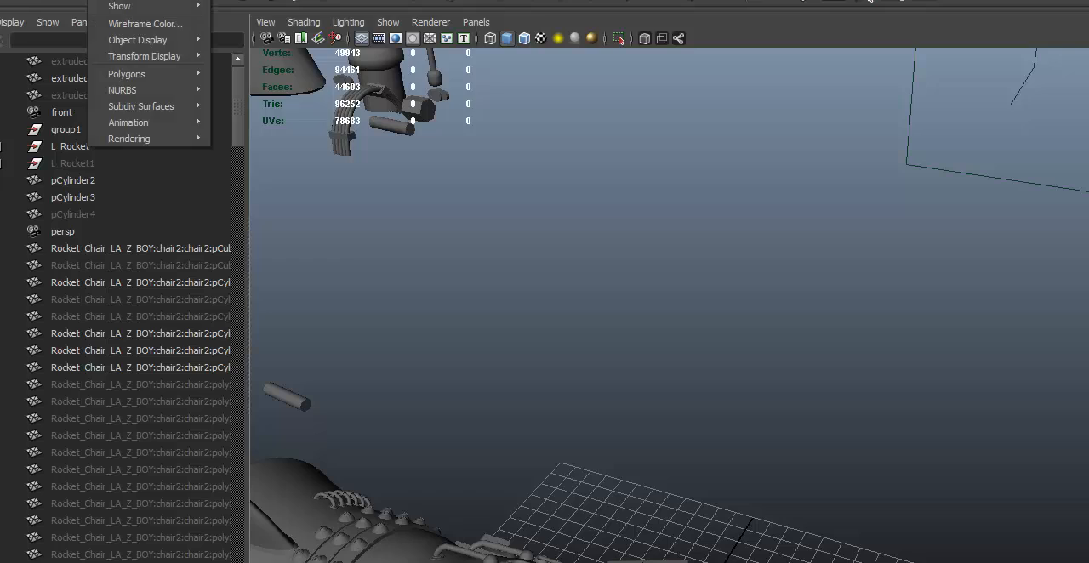
pyautogui.moveTo(127, 8)
pyautogui.click(255, 63)
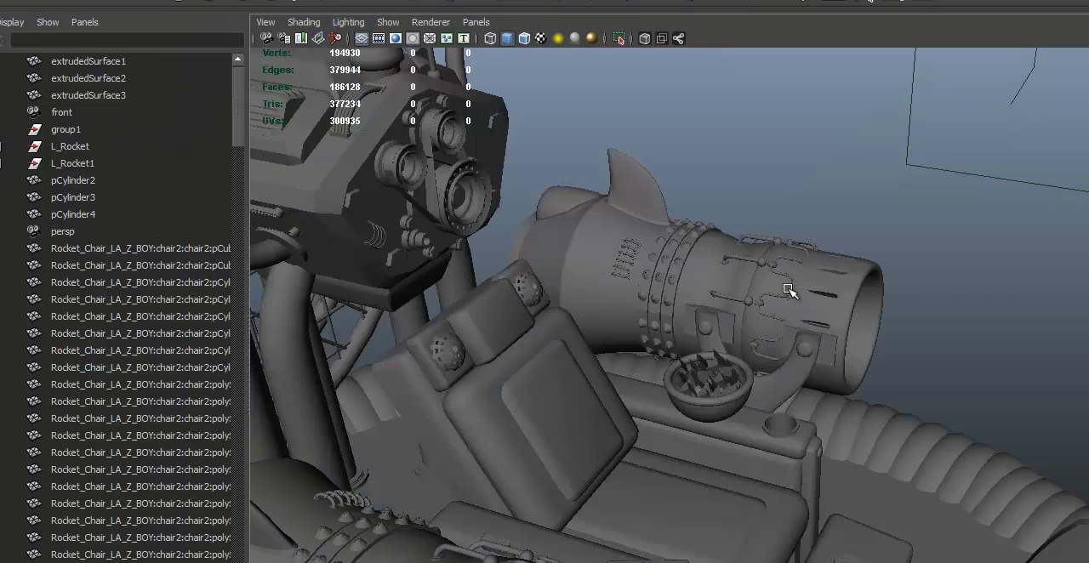
# - Rename the mirrored rocket group L_Rocket1 as R_Rocket
pyautogui.keyDown('alt'); pyautogui.moveTo(785, 285); pyautogui.dragTo(638, 255); pyautogui.keyUp('alt')
pyautogui.click(793, 273)
pyautogui.keyDown('alt'); pyautogui.moveTo(693, 229); pyautogui.dragTo(349, 328); pyautogui.keyUp('alt')
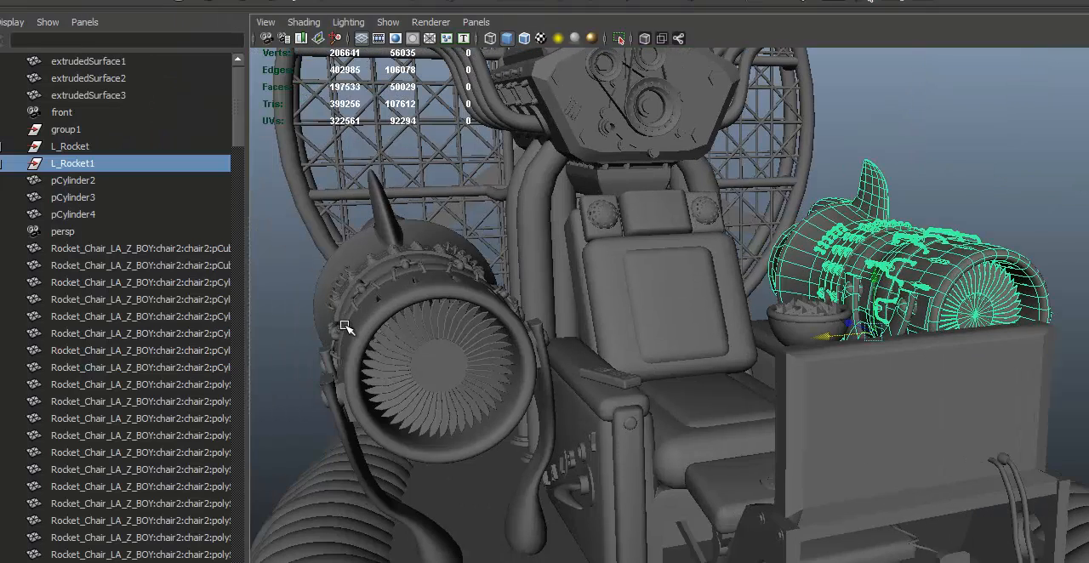
pyautogui.keyDown('shift'); pyautogui.click(392, 272); pyautogui.keyUp('shift')
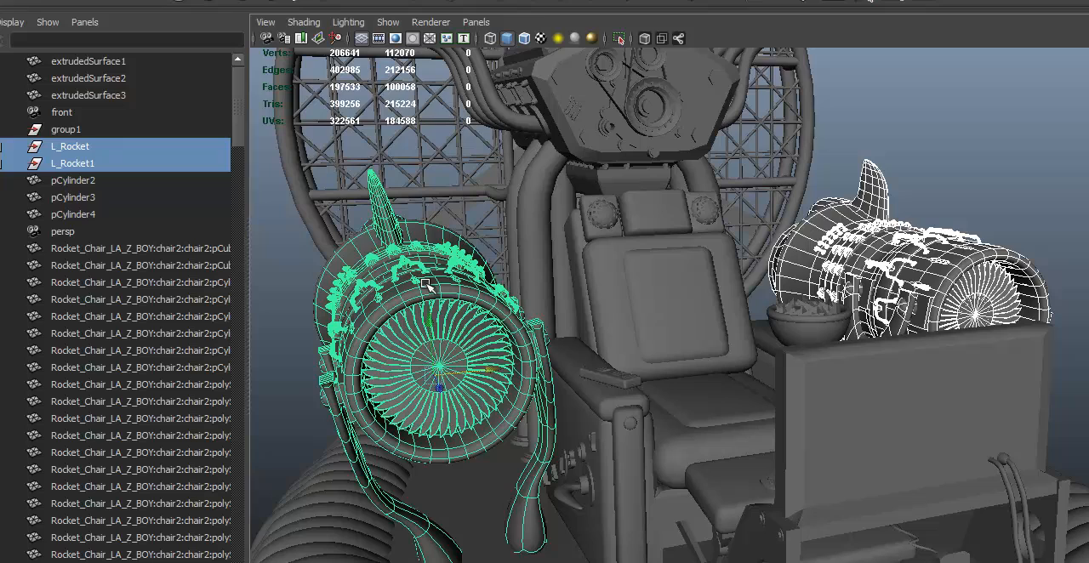
pyautogui.click(73, 179)
pyautogui.click(73, 163)
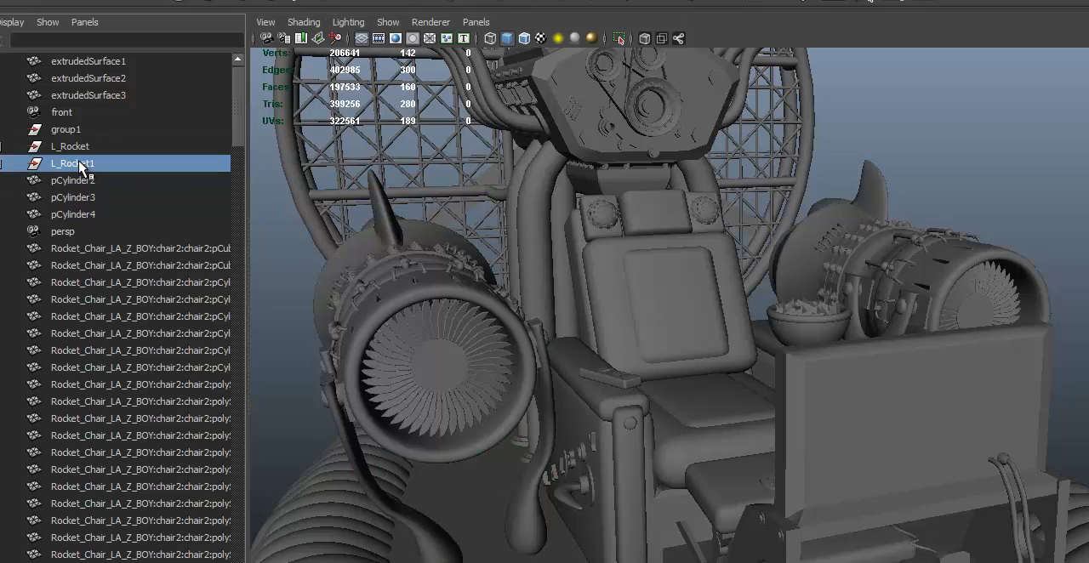
pyautogui.doubleClick(57, 164)
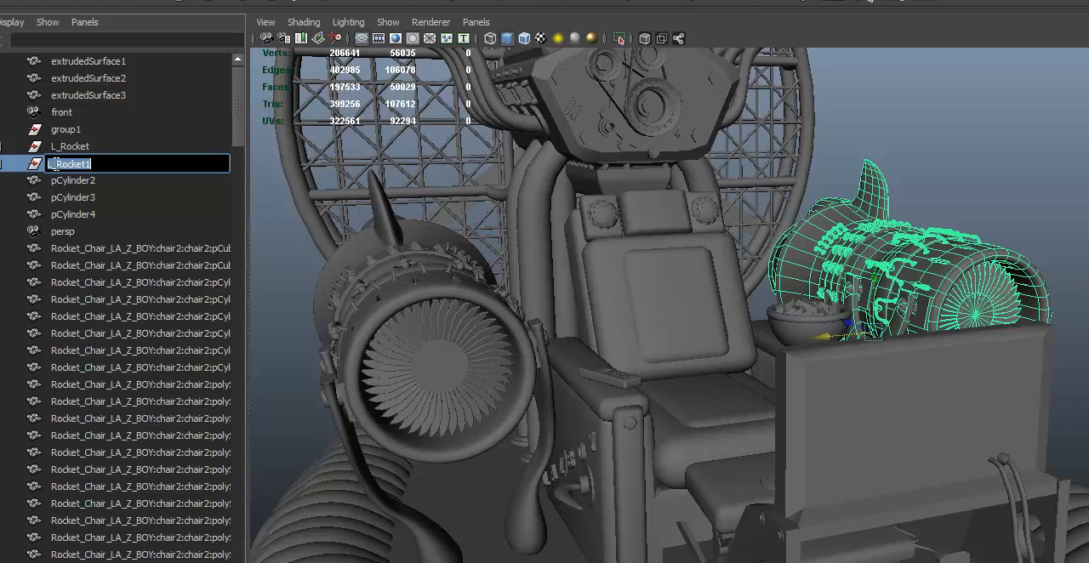
pyautogui.press('BackSpace')
pyautogui.write('R')
pyautogui.press('BackSpace')
pyautogui.press('Return')
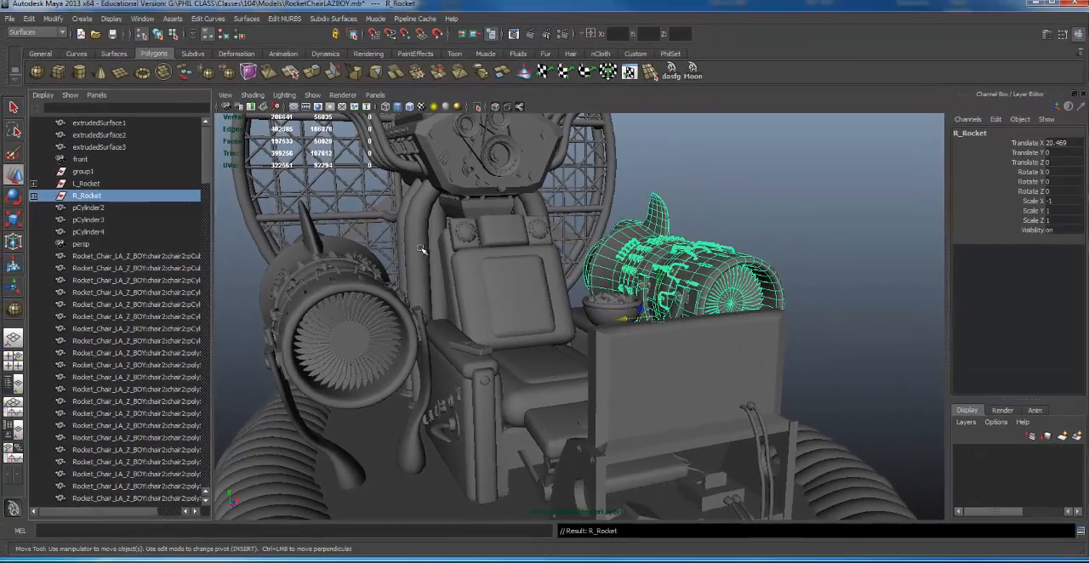
# - Group L_Rocket and R_Rocket together and name the new group Engines
pyautogui.keyDown('shift'); pyautogui.click(339, 299); pyautogui.keyUp('shift')
pyautogui.hotkey('ctrl', 'g')
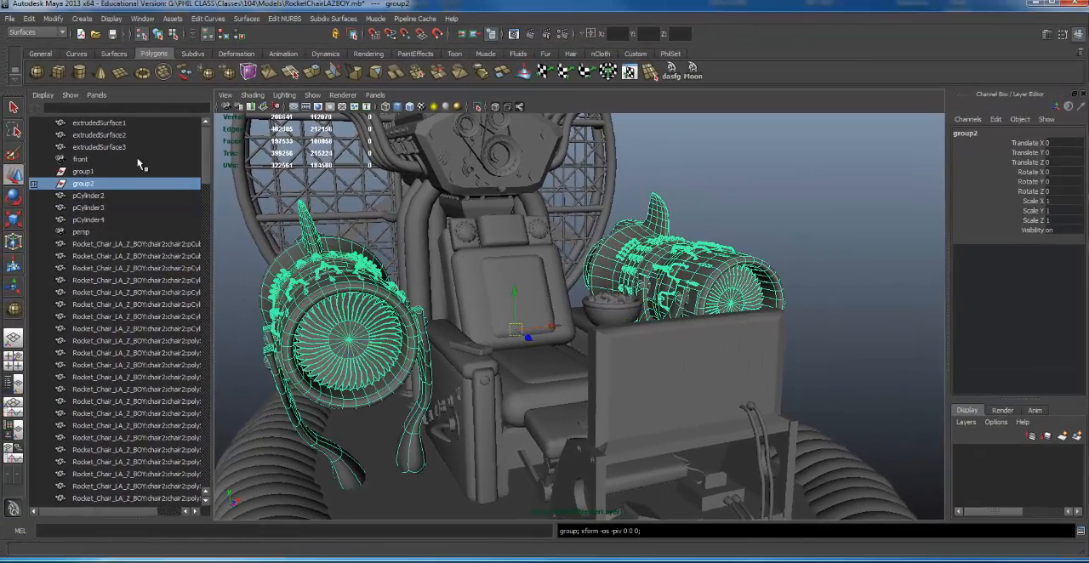
pyautogui.doubleClick(92, 185)
pyautogui.write('R')
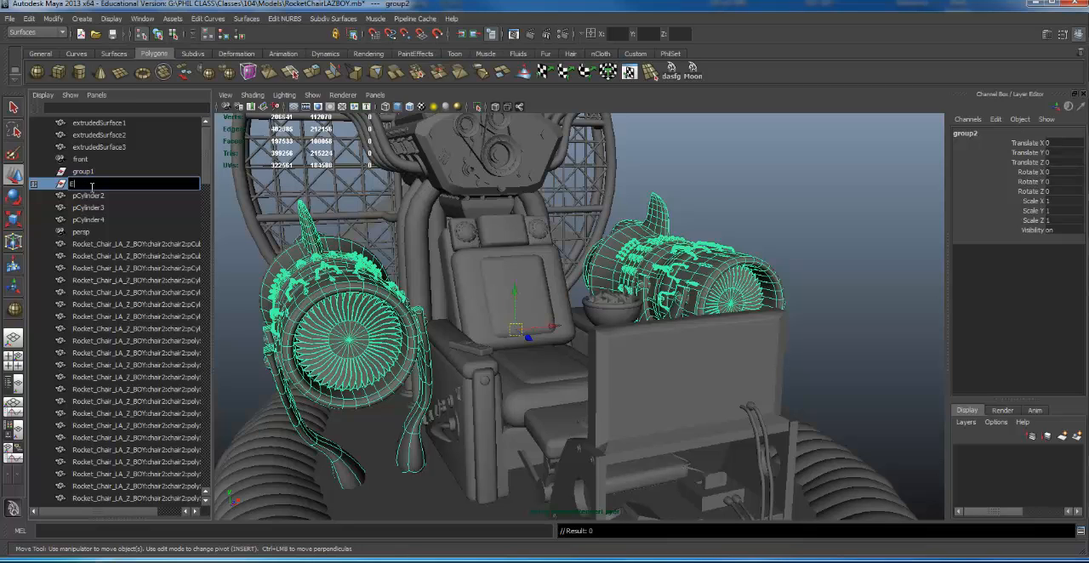
pyautogui.press('Return')
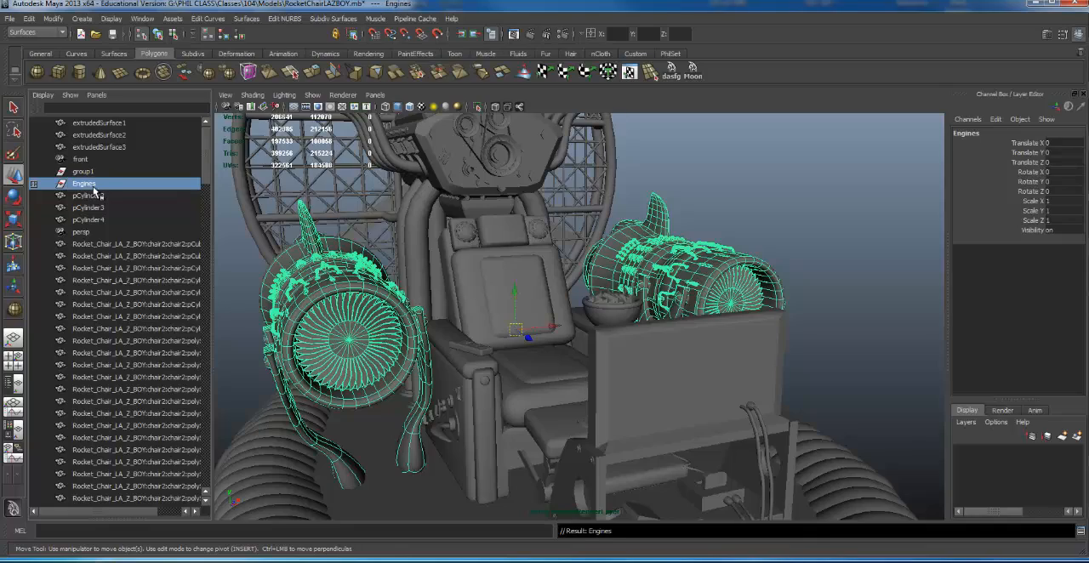
# - Examine the Engines hierarchy by expanding it and R_Rocket, and highlight LeftRock_Engine, Mounts and Mountys in turn
pyautogui.keyDown('alt'); pyautogui.moveTo(748, 285); pyautogui.dragTo(367, 302); pyautogui.keyUp('alt')
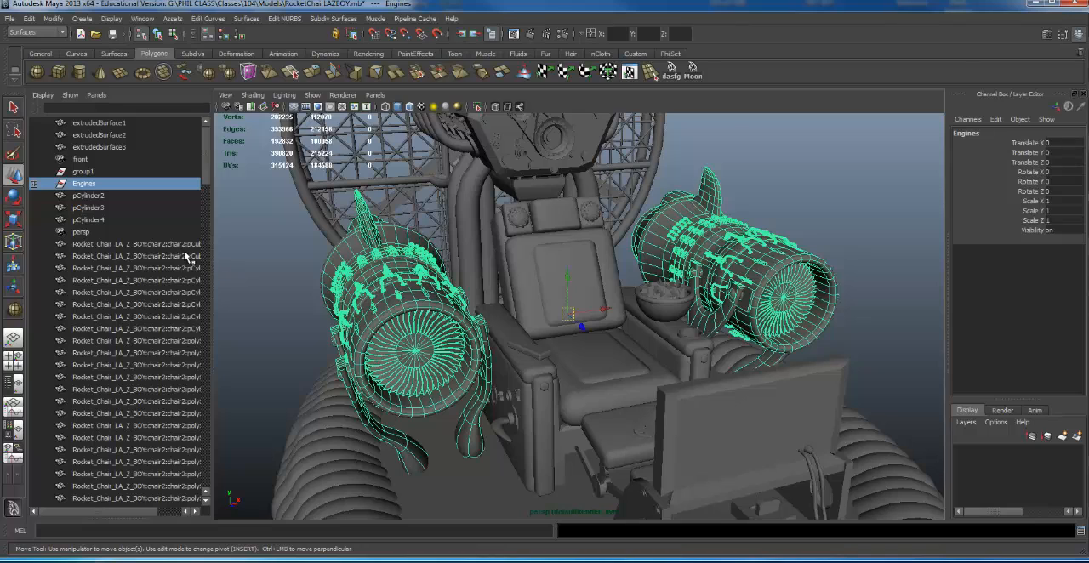
pyautogui.click(33, 183)
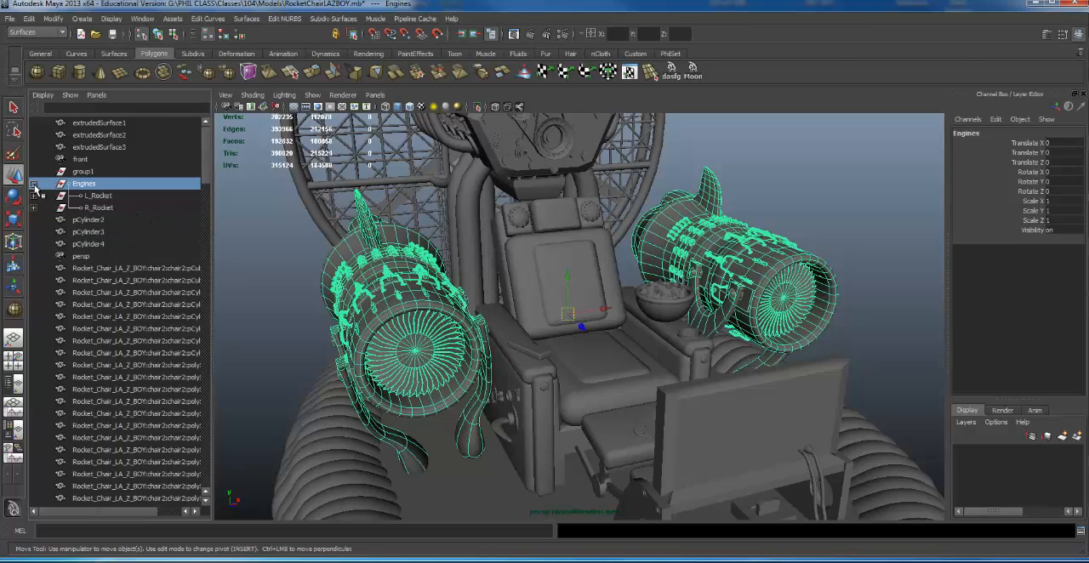
pyautogui.click(100, 197)
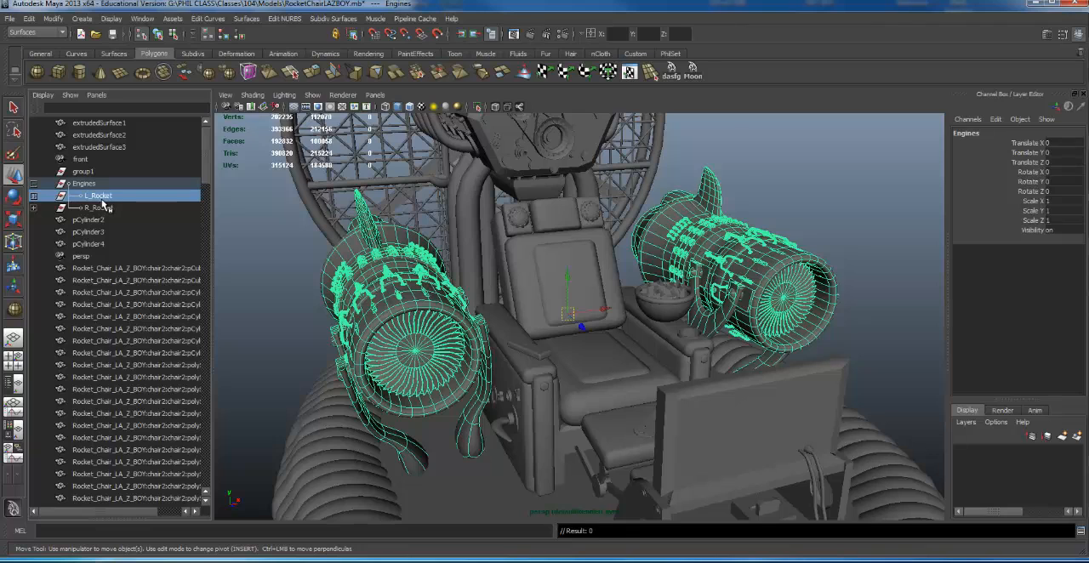
pyautogui.click(40, 207)
pyautogui.click(34, 207)
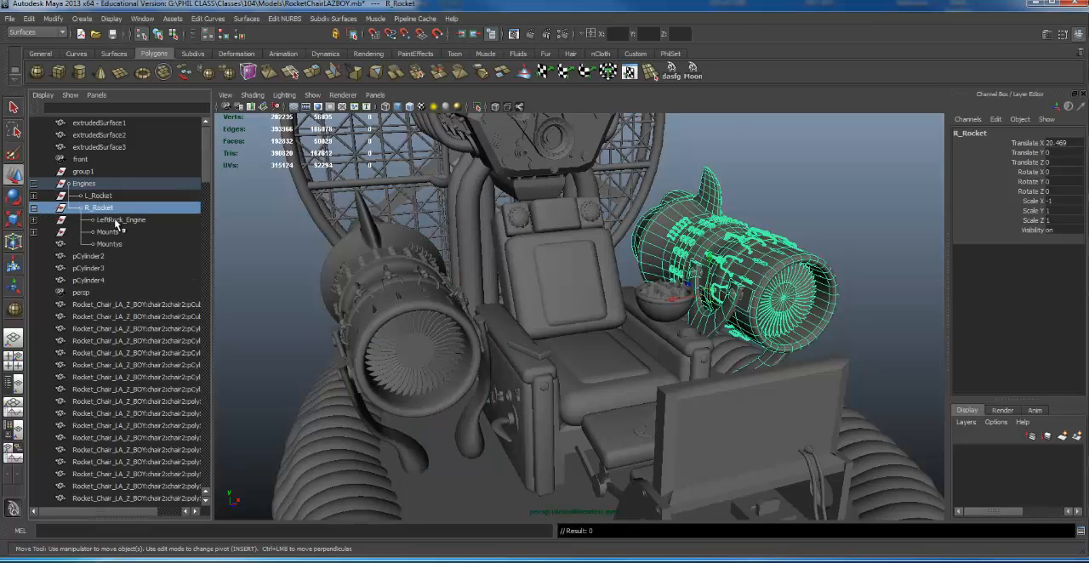
pyautogui.click(123, 245)
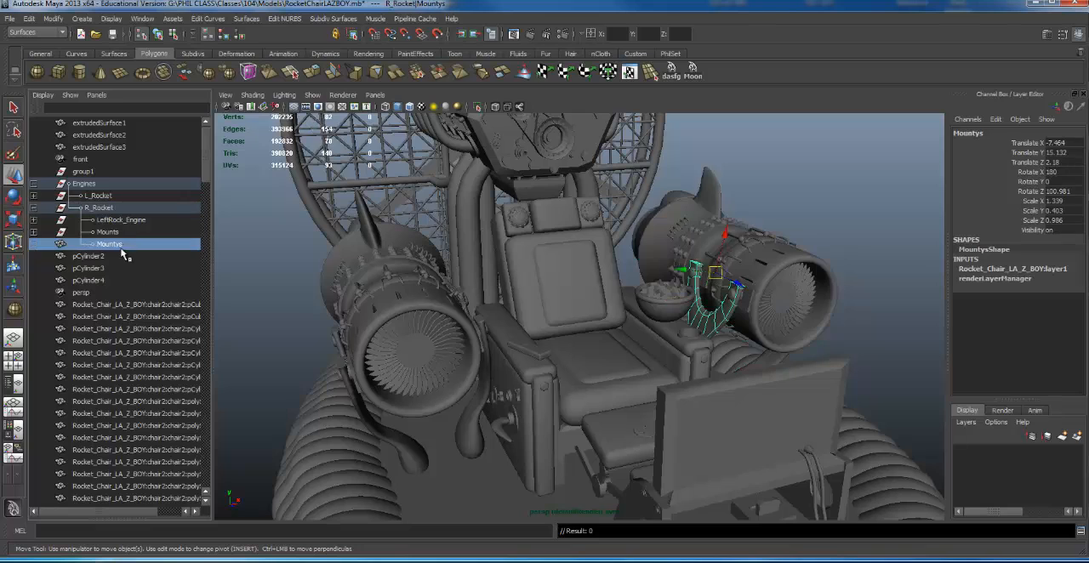
pyautogui.click(114, 270)
pyautogui.click(116, 329)
pyautogui.click(133, 376)
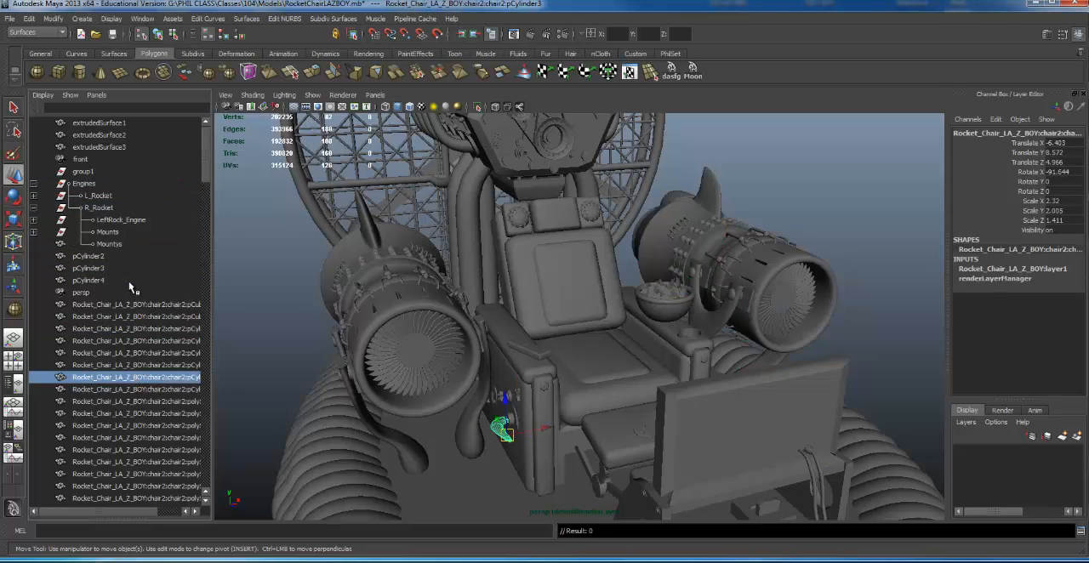
pyautogui.click(124, 234)
pyautogui.click(115, 245)
pyautogui.click(120, 235)
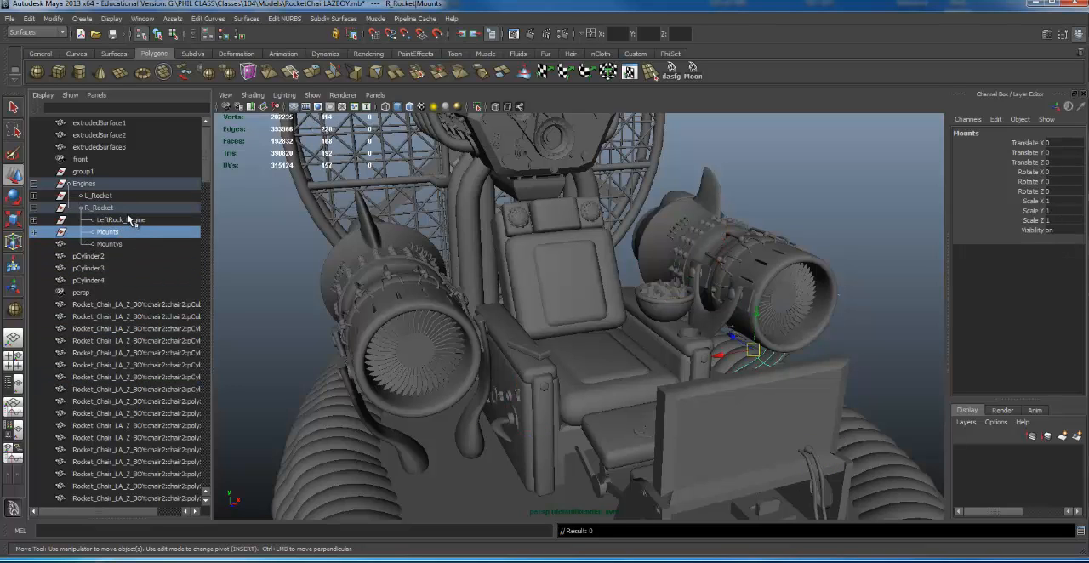
pyautogui.click(134, 223)
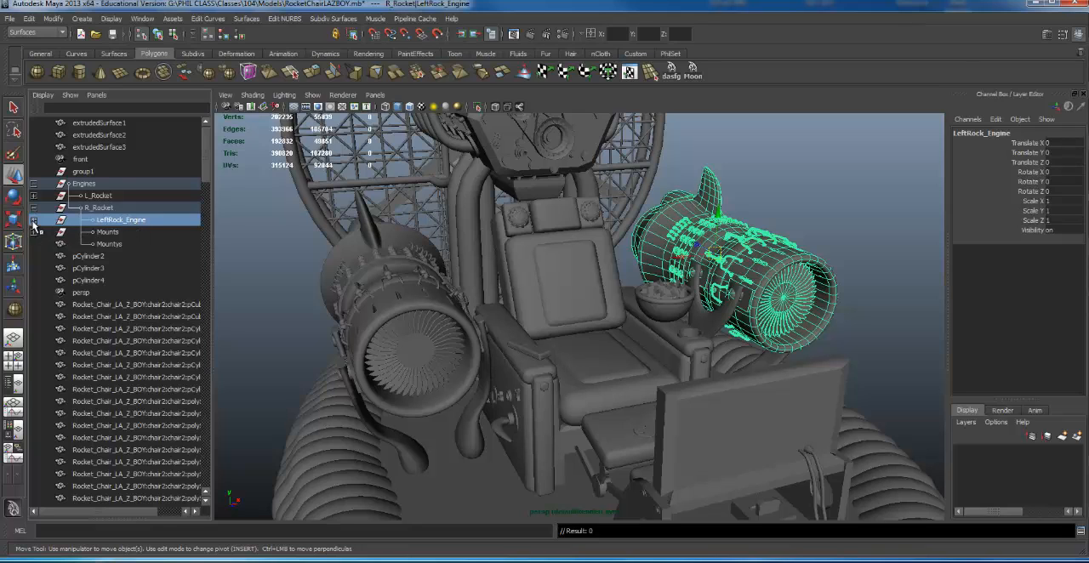
# - Expand LeftRock_Engine under R_Rocket and examine its subgroups, such as Back_Light, Band_Detail, BHracket_Hoses, Box_Detail, Hoses and OtherDetqail
pyautogui.click(33, 220)
pyautogui.click(129, 256)
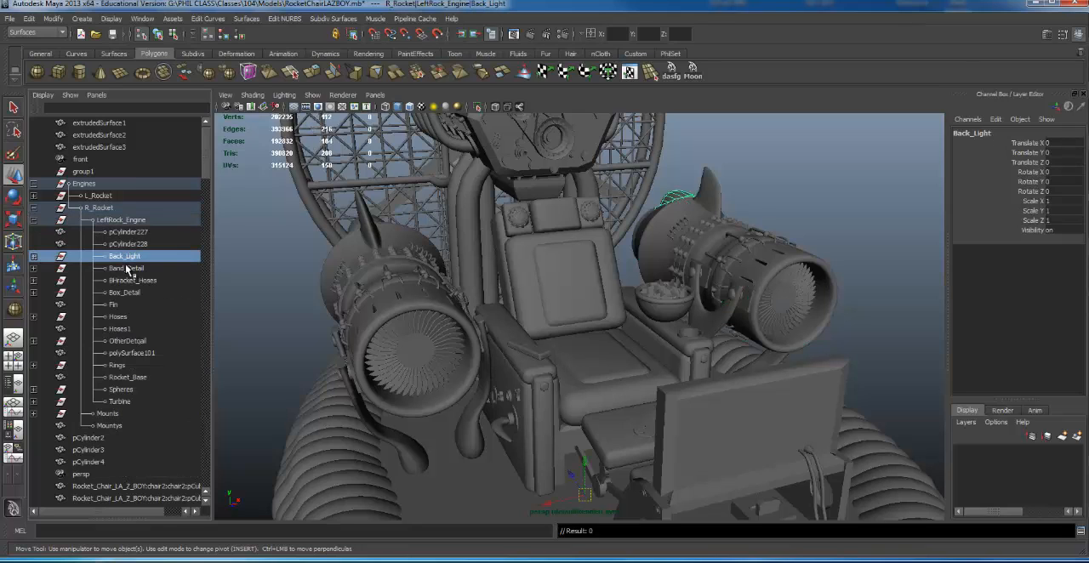
pyautogui.click(132, 269)
pyautogui.click(132, 280)
pyautogui.click(129, 291)
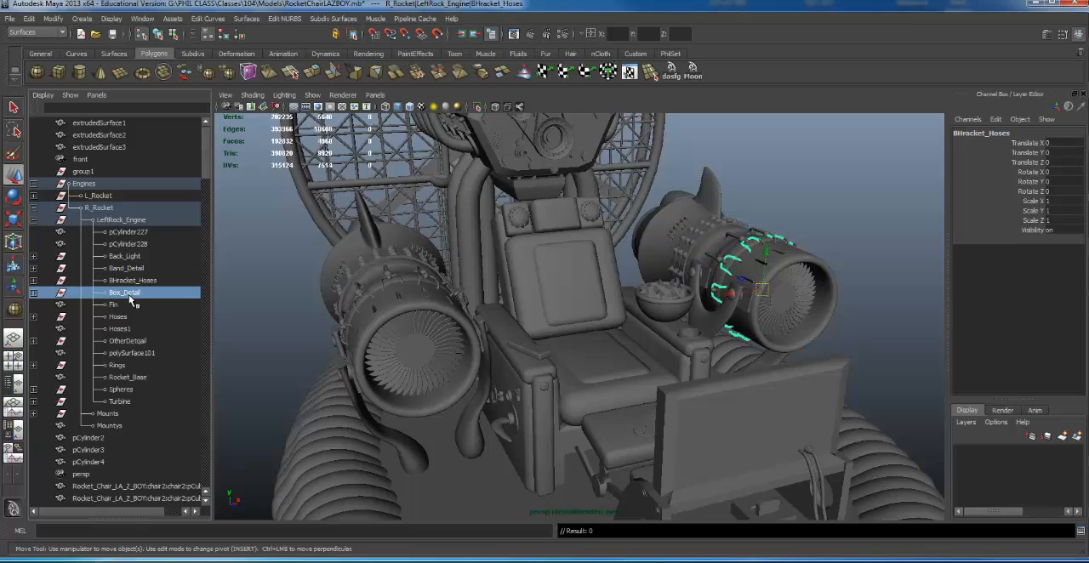
pyautogui.click(127, 316)
pyautogui.click(129, 341)
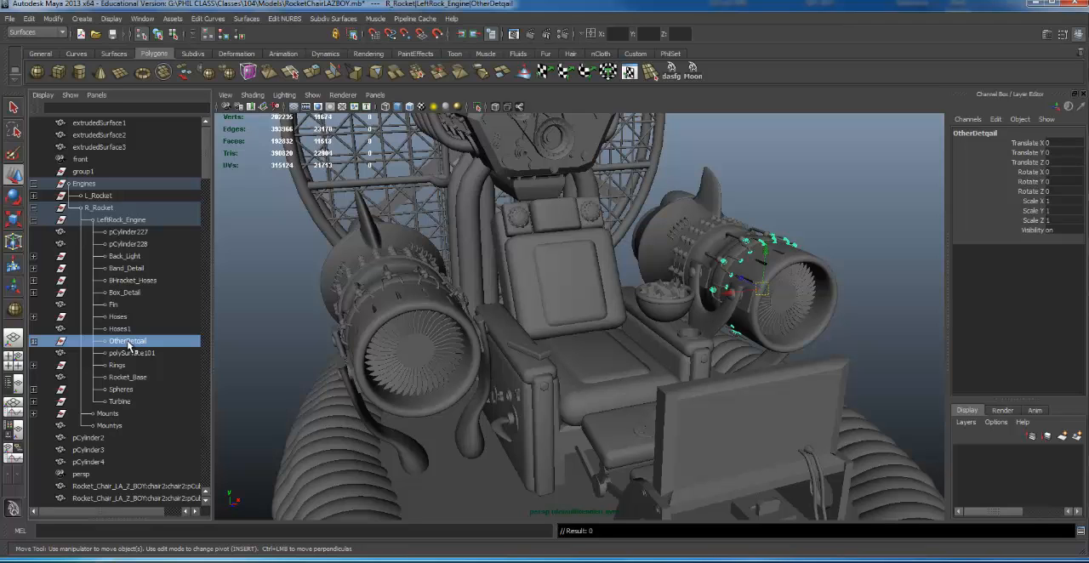
pyautogui.keyDown('alt'); pyautogui.moveTo(603, 348); pyautogui.dragTo(773, 395); pyautogui.keyUp('alt')
pyautogui.keyDown('alt'); pyautogui.moveTo(759, 354); pyautogui.dragTo(539, 192); pyautogui.keyUp('alt')
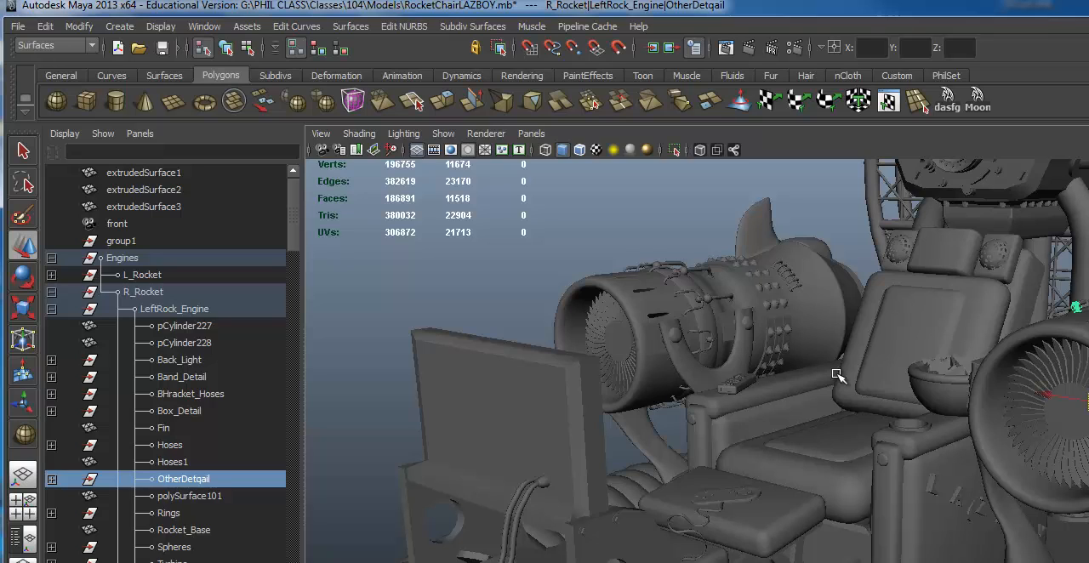
# - Select the whole Engines group and look through the Delete All by Type options without applying any
pyautogui.click(772, 281)
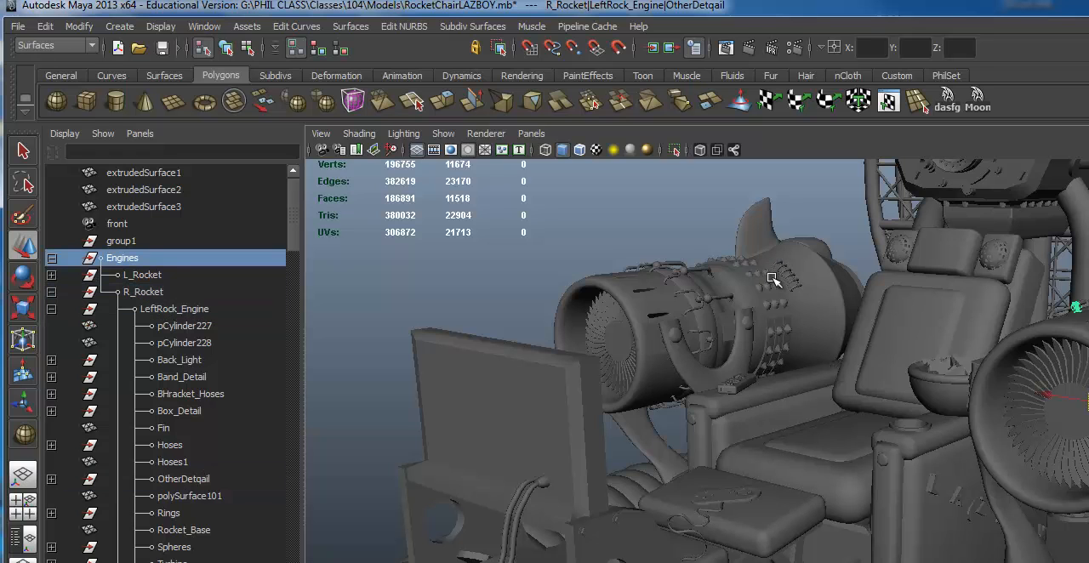
pyautogui.keyDown('alt'); pyautogui.moveTo(778, 287); pyautogui.dragTo(806, 284); pyautogui.keyUp('alt')
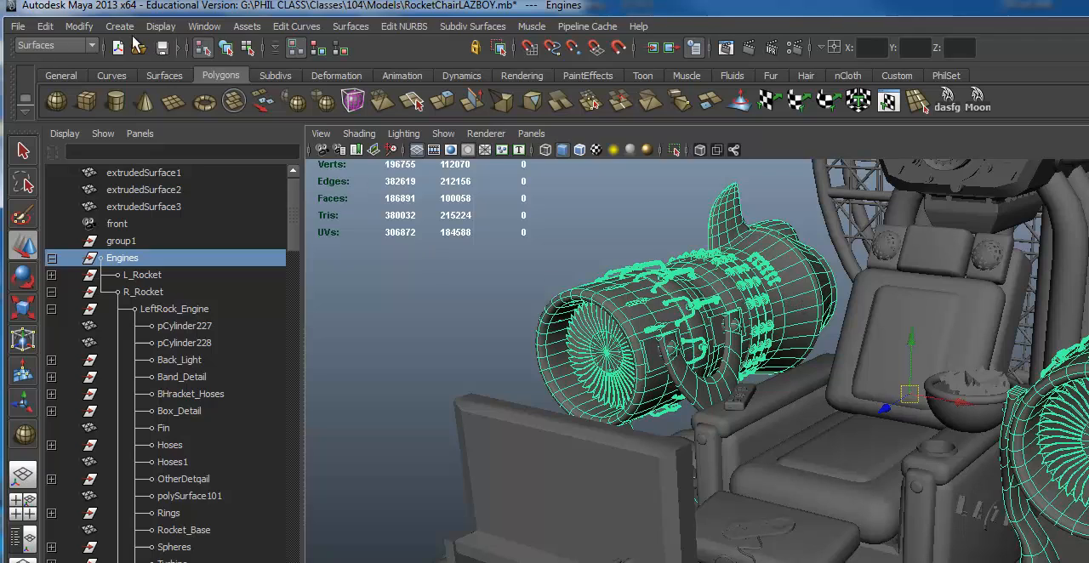
pyautogui.click(47, 26)
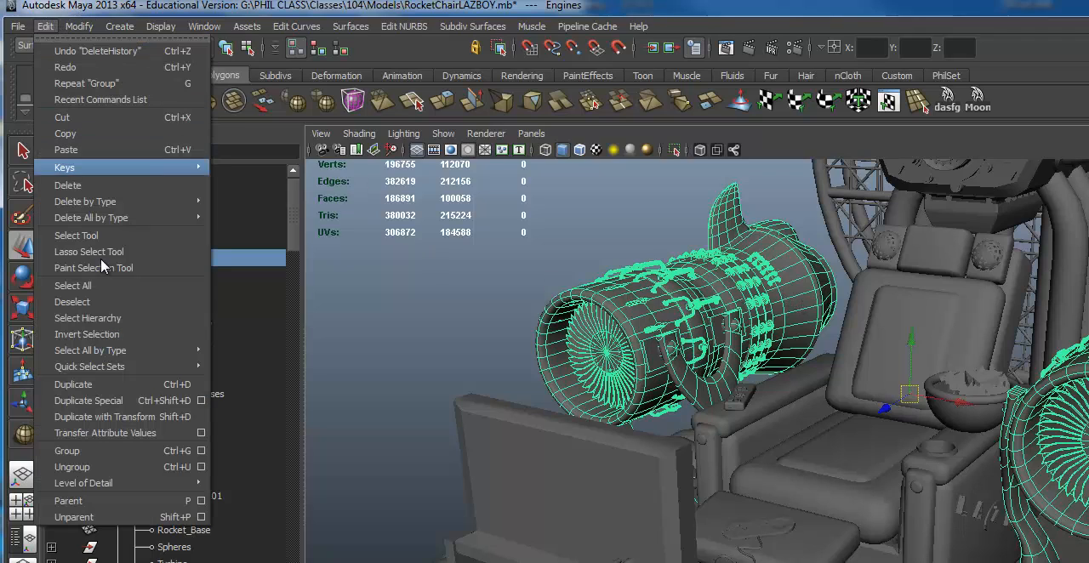
pyautogui.moveTo(128, 219)
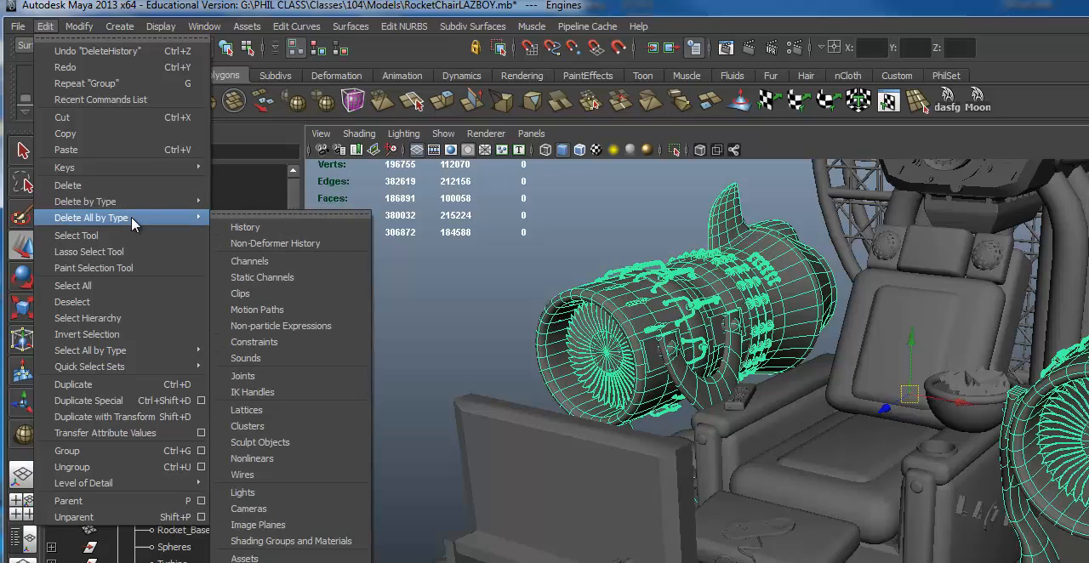
pyautogui.click(525, 348)
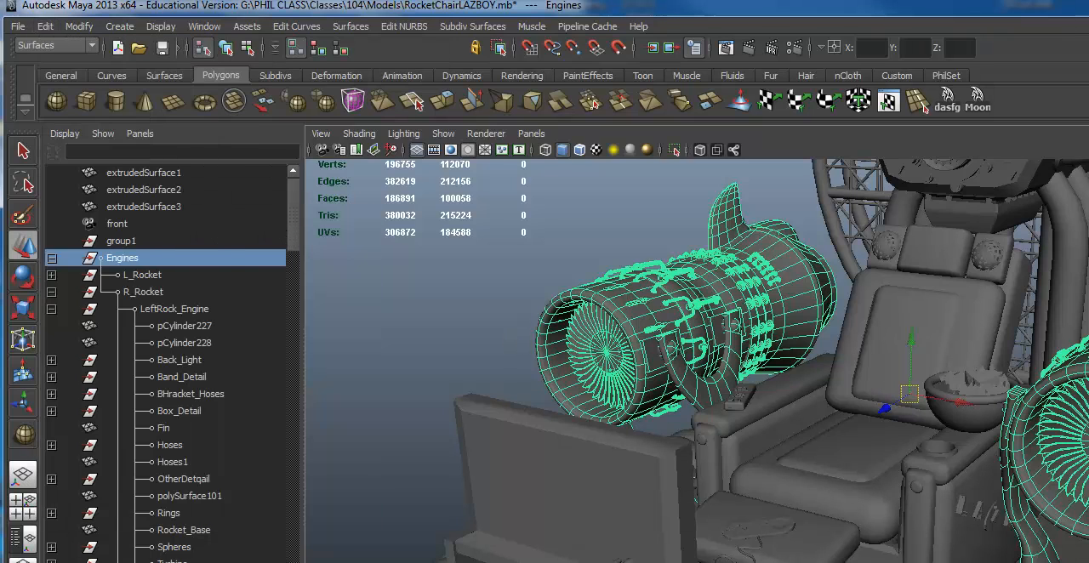
pyautogui.click(510, 335)
# - Examine the Engines group on both sides of the rocket chair from several angles
pyautogui.click(915, 344)
pyautogui.keyDown('alt'); pyautogui.moveTo(774, 344); pyautogui.dragTo(964, 342); pyautogui.keyUp('alt')
pyautogui.keyDown('alt'); pyautogui.moveTo(756, 302); pyautogui.dragTo(503, 316); pyautogui.keyUp('alt')
pyautogui.keyDown('alt'); pyautogui.moveTo(502, 315); pyautogui.dragTo(286, 279, button='right'); pyautogui.keyUp('alt')
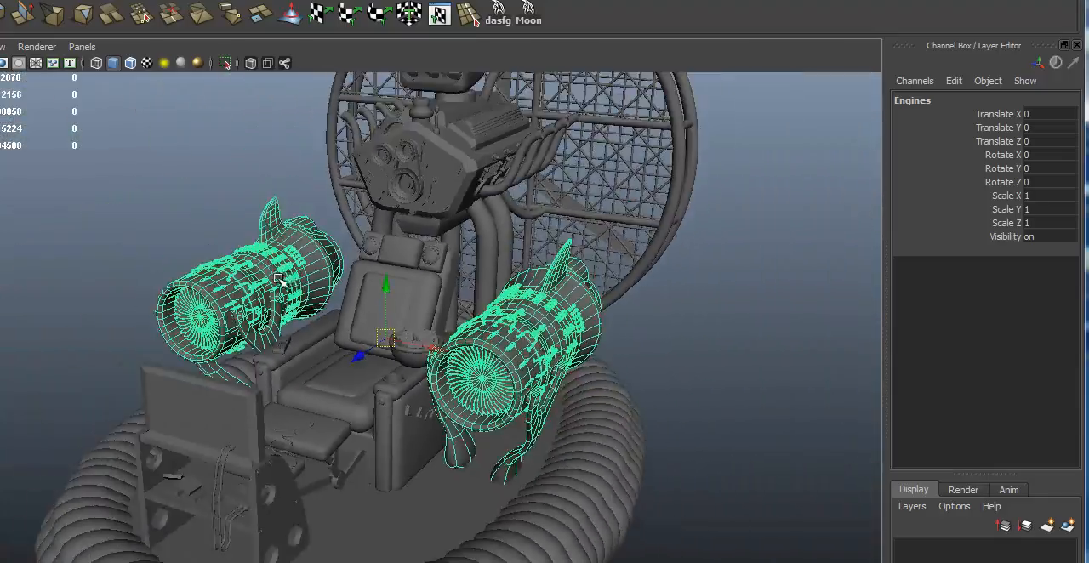
pyautogui.keyDown('alt'); pyautogui.moveTo(299, 308); pyautogui.dragTo(272, 315); pyautogui.keyUp('alt')
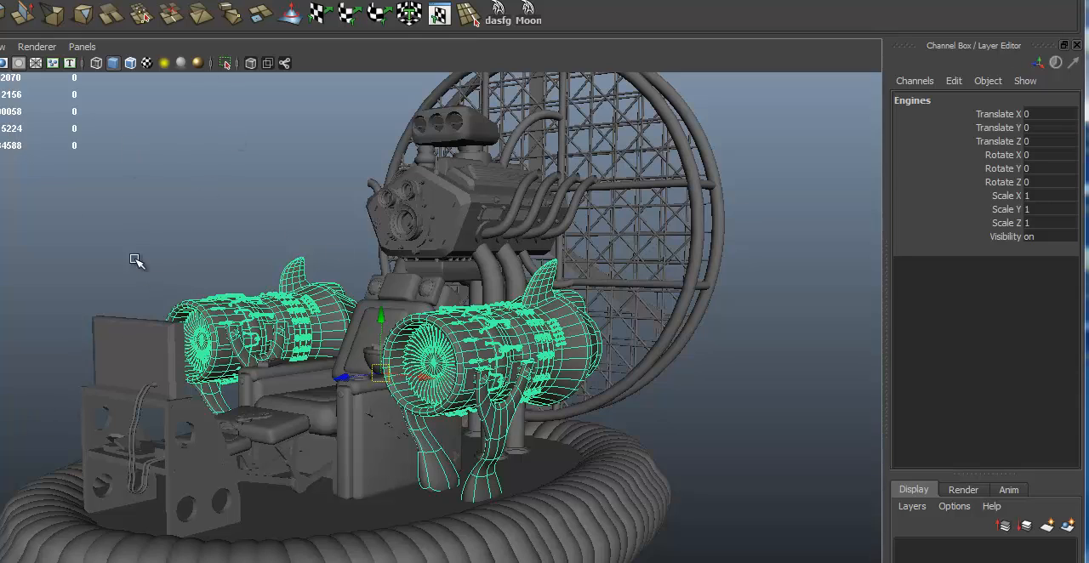
pyautogui.keyDown('alt'); pyautogui.moveTo(239, 310); pyautogui.dragTo(580, 298); pyautogui.keyUp('alt')
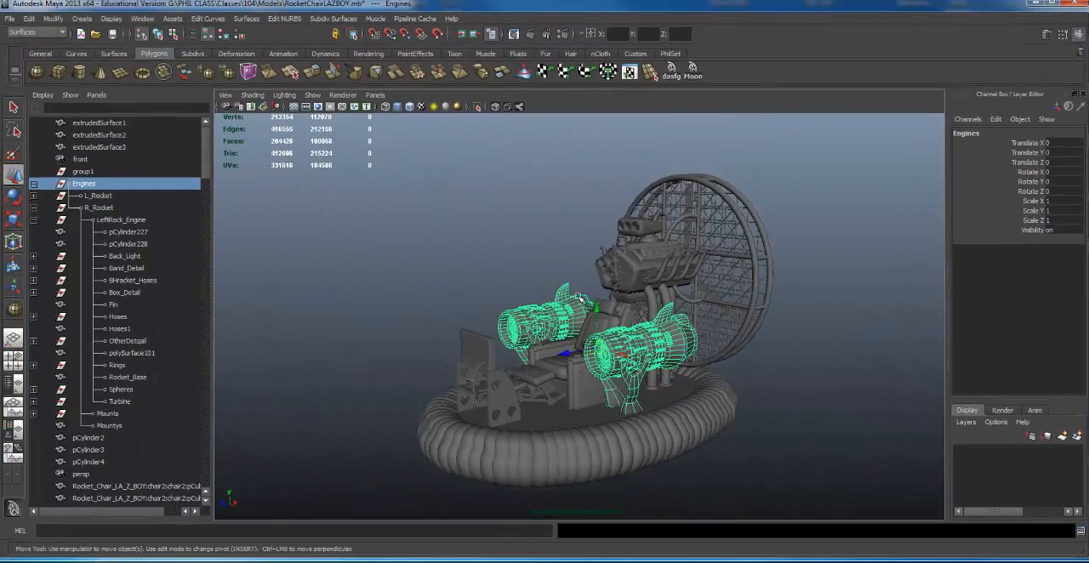
pyautogui.keyDown('alt'); pyautogui.moveTo(581, 295); pyautogui.dragTo(647, 271, button='right'); pyautogui.keyUp('alt')
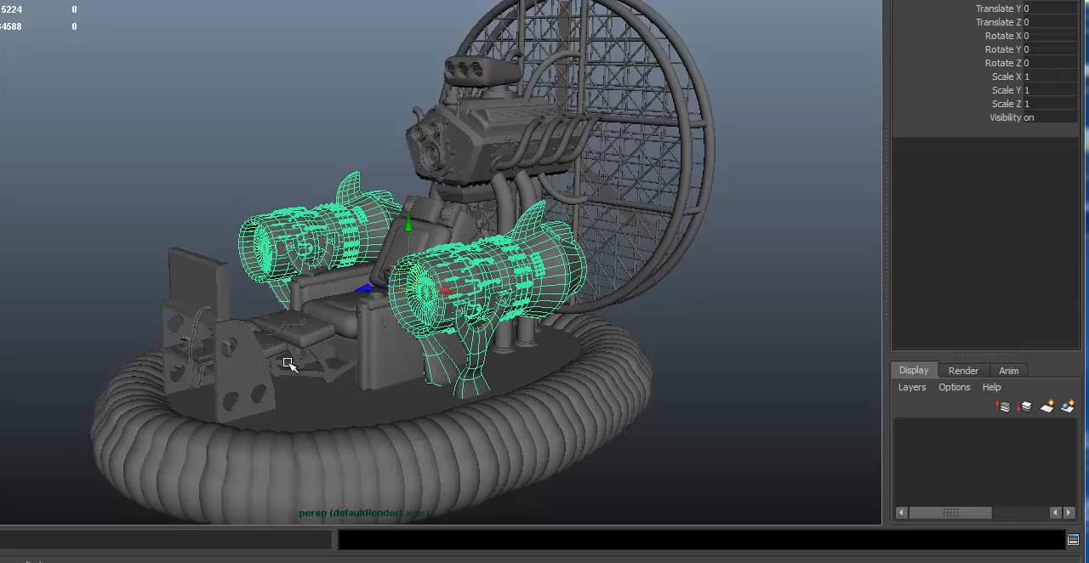
pyautogui.keyDown('alt'); pyautogui.moveTo(373, 252); pyautogui.dragTo(389, 30); pyautogui.keyUp('alt')
pyautogui.keyDown('alt'); pyautogui.moveTo(389, 30); pyautogui.dragTo(408, 113, button='middle'); pyautogui.keyUp('alt')
pyautogui.keyDown('alt'); pyautogui.moveTo(445, 126); pyautogui.dragTo(349, 174, button='right'); pyautogui.keyUp('alt')
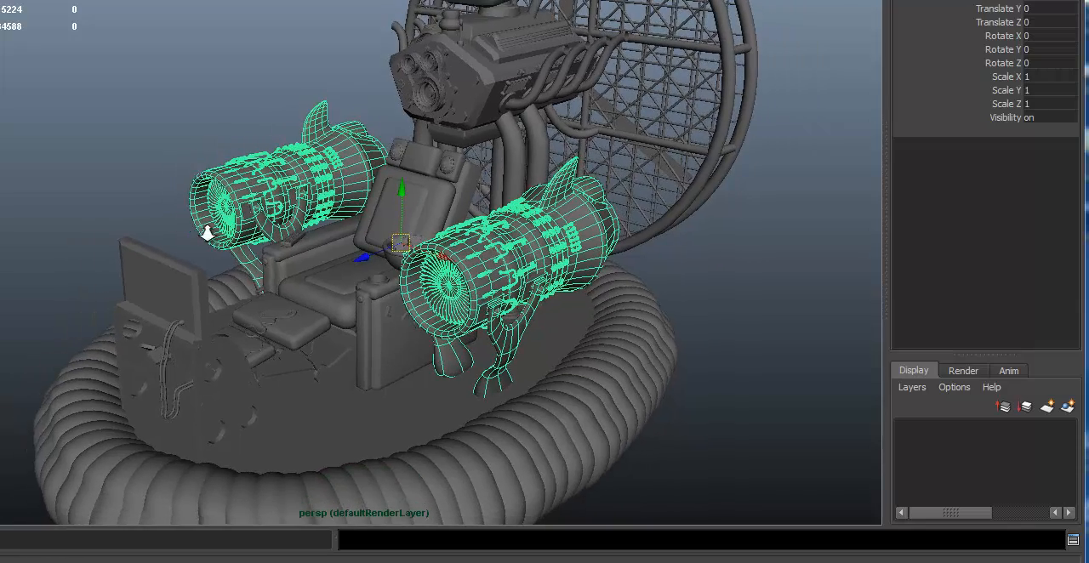
pyautogui.keyDown('alt'); pyautogui.moveTo(207, 231); pyautogui.dragTo(229, 228, button='right'); pyautogui.keyUp('alt')
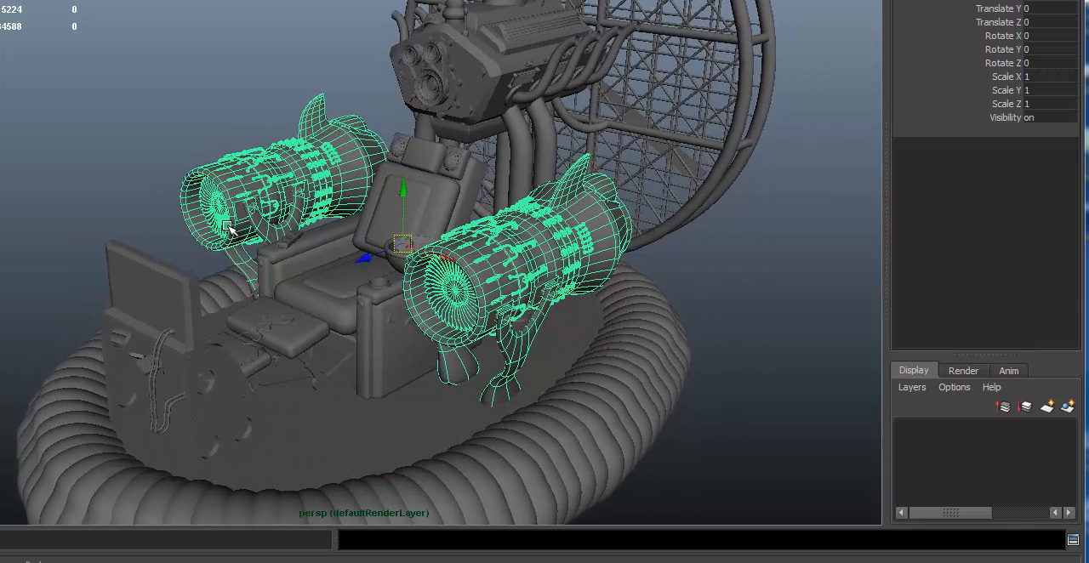